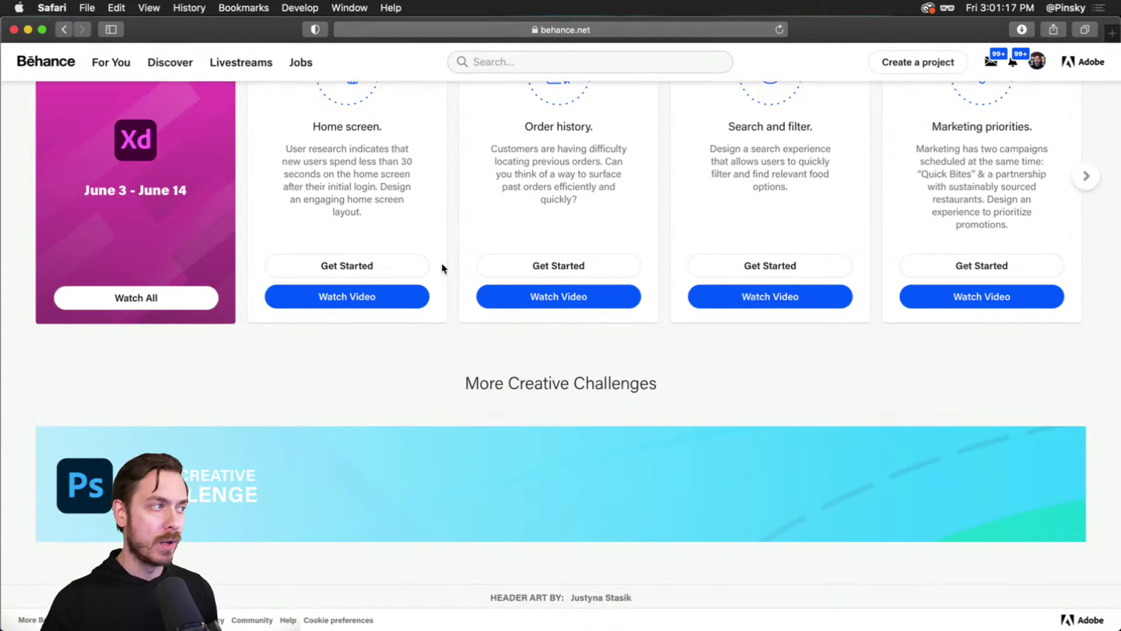
Examine the XD Creative Challenge page on Behance, including its introduction and the explanation of how it works
scroll(456, 275, up, 15)
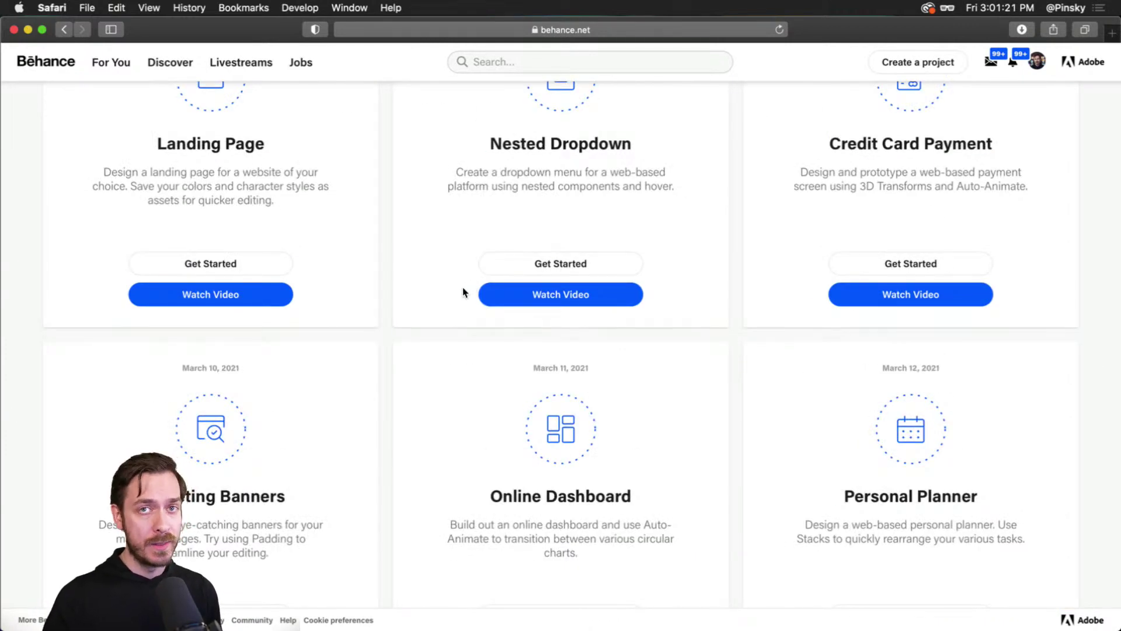
scroll(463, 292, up, 15)
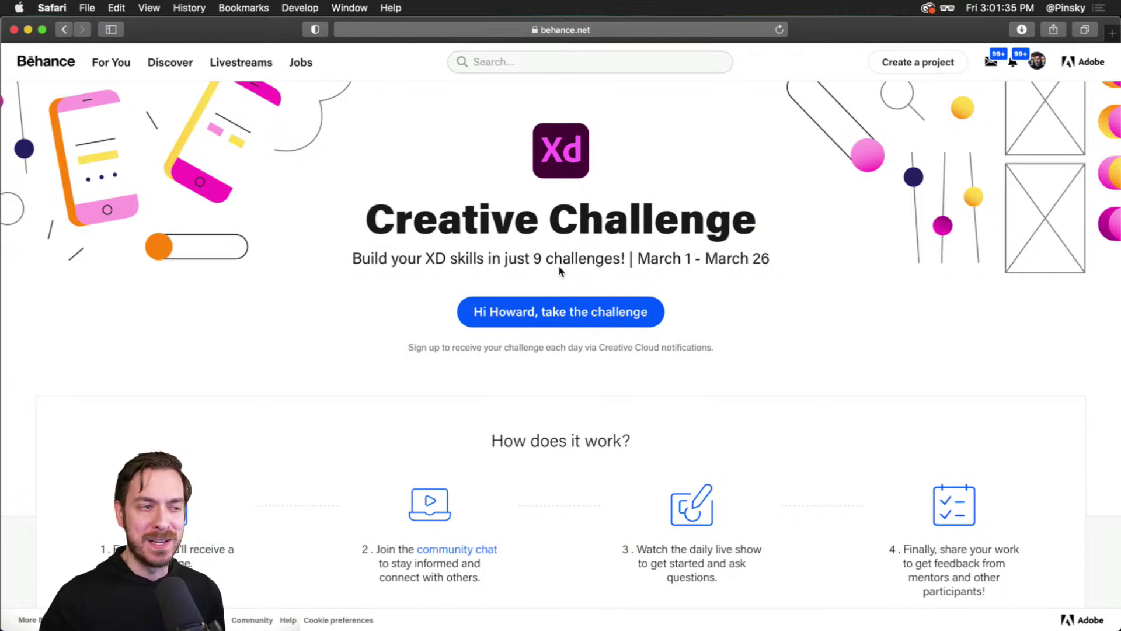
scroll(545, 268, down, 4)
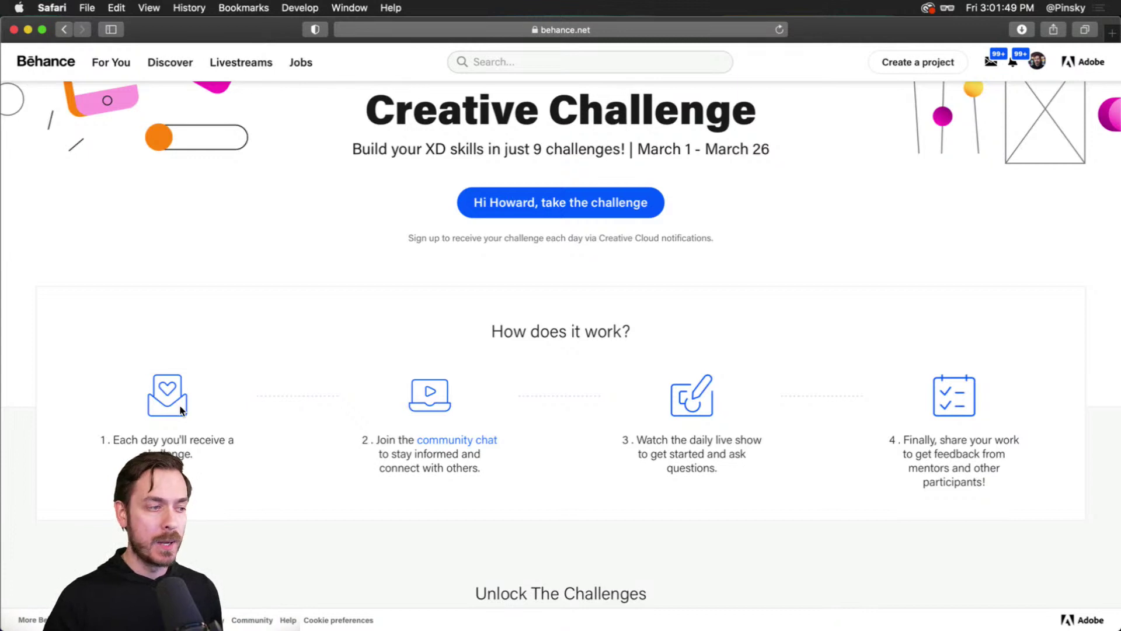
scroll(496, 386, down, 2)
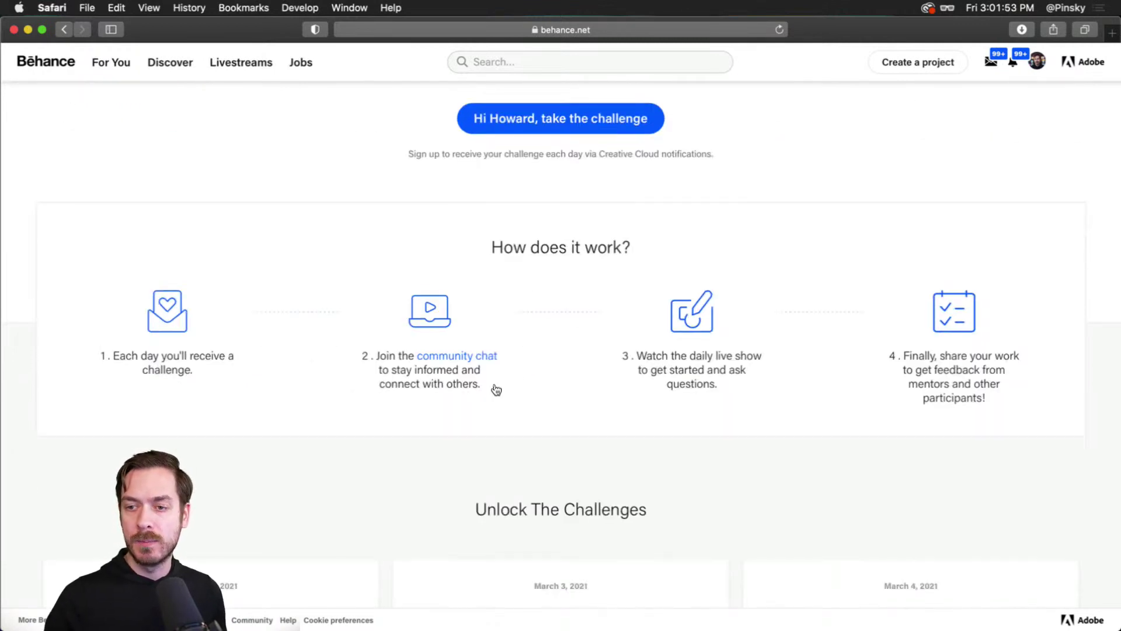
Switch to Discord, look through the Adobe XD server's channel list, and return to the Behance page in Safari
key(super+Tab)
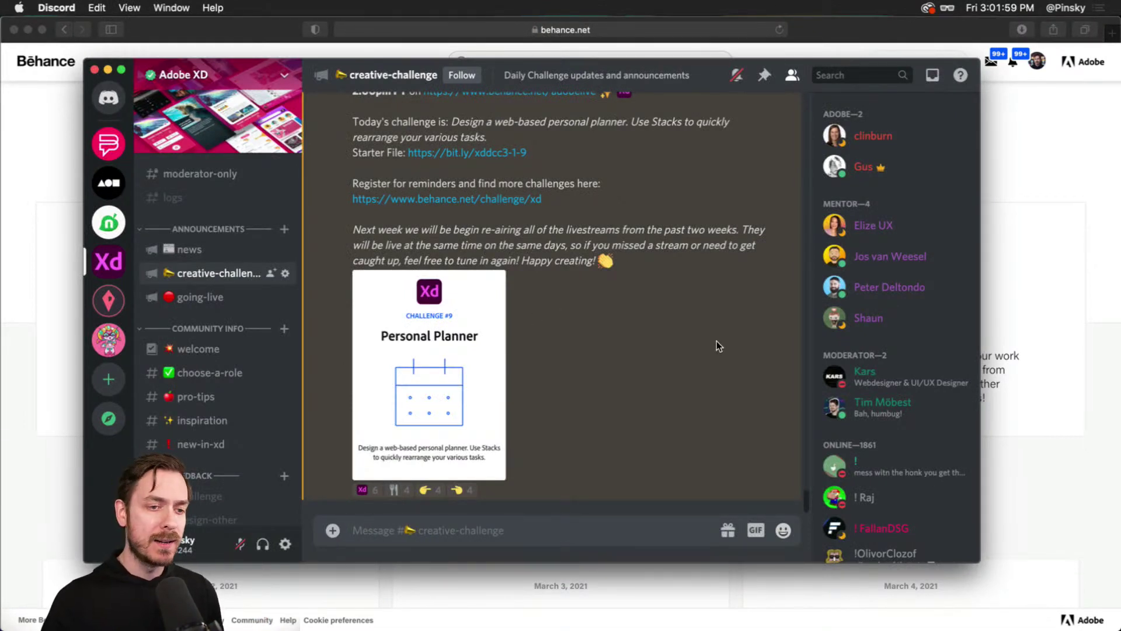
scroll(234, 322, down, 5)
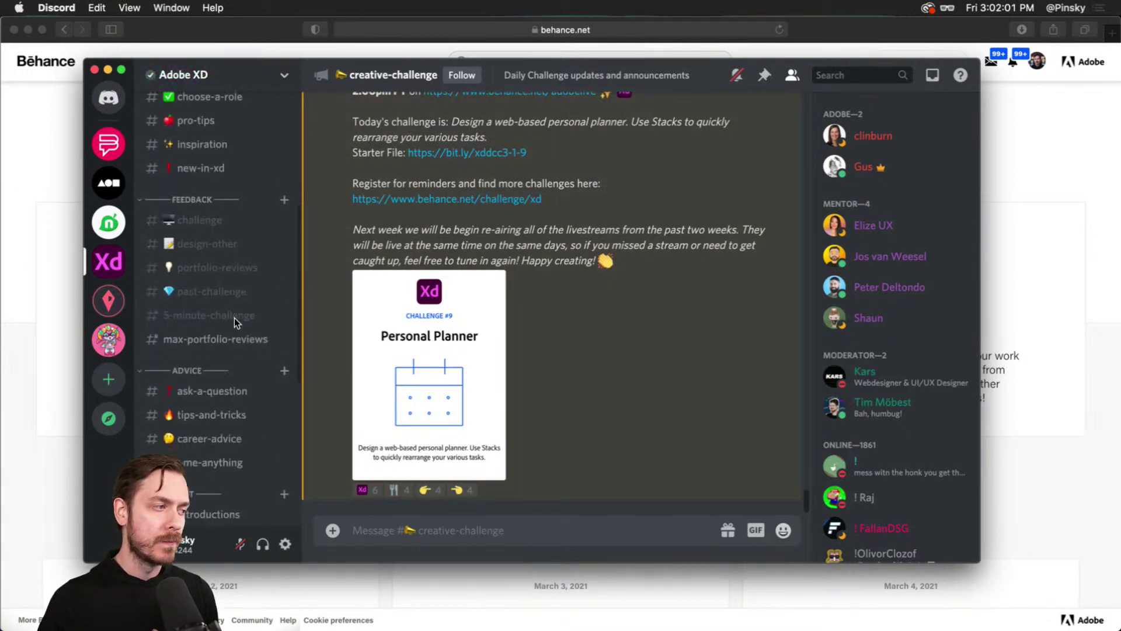
scroll(233, 320, down, 1)
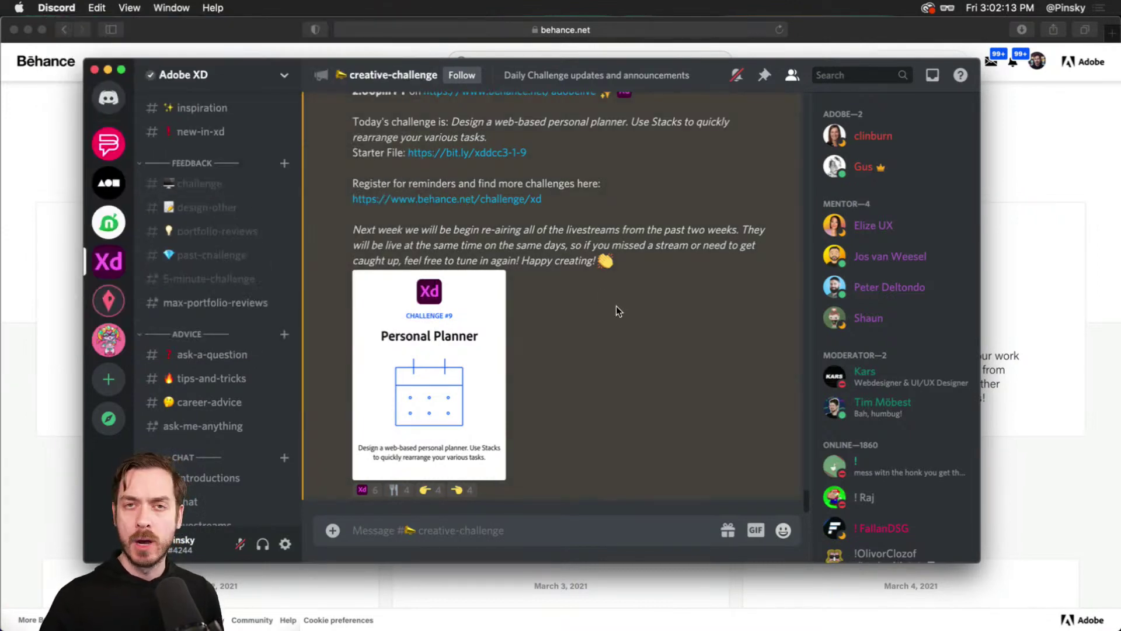
click(1056, 257)
Review the XD challenge cards on Behance and open the Personal Planner challenge's video in a background tab
scroll(923, 278, down, 3)
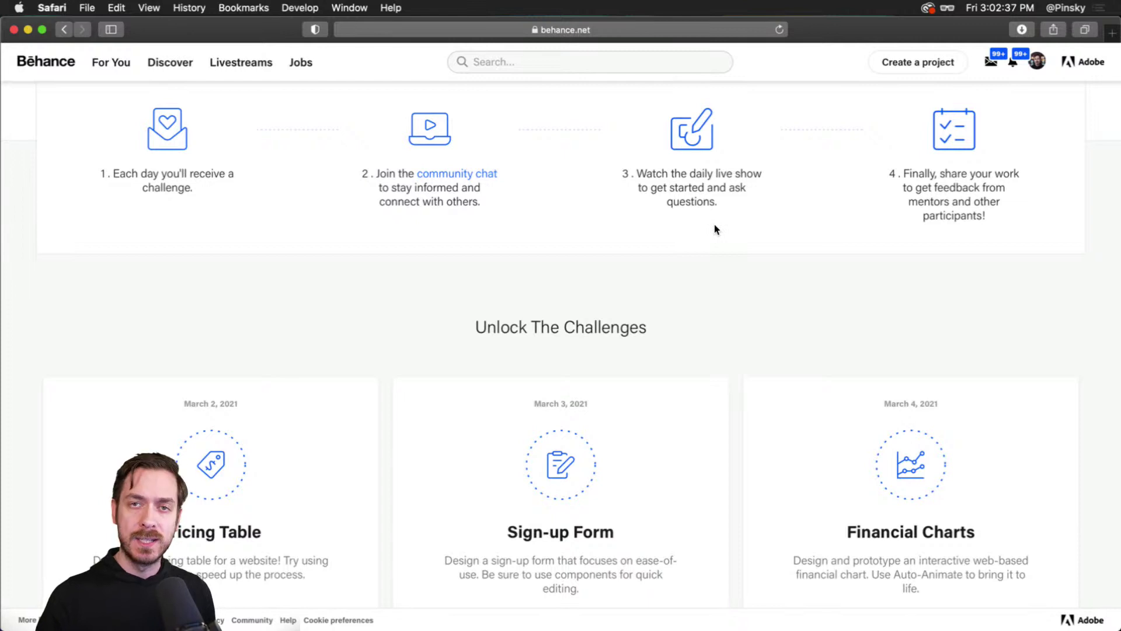
scroll(714, 234, down, 5)
scroll(712, 247, down, 1)
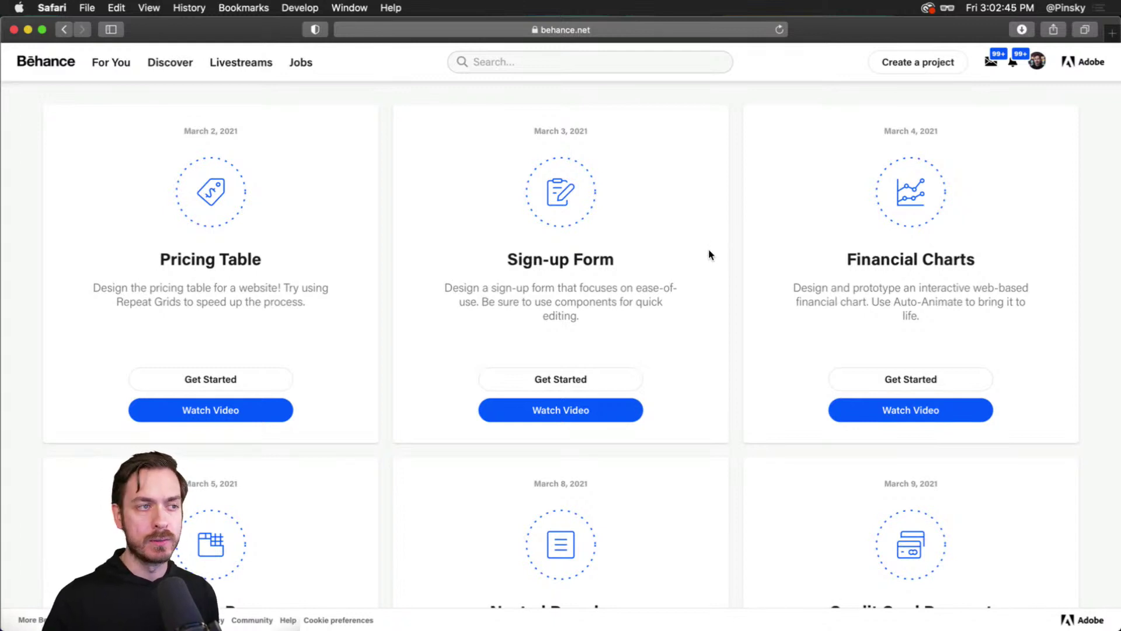
scroll(712, 252, down, 1)
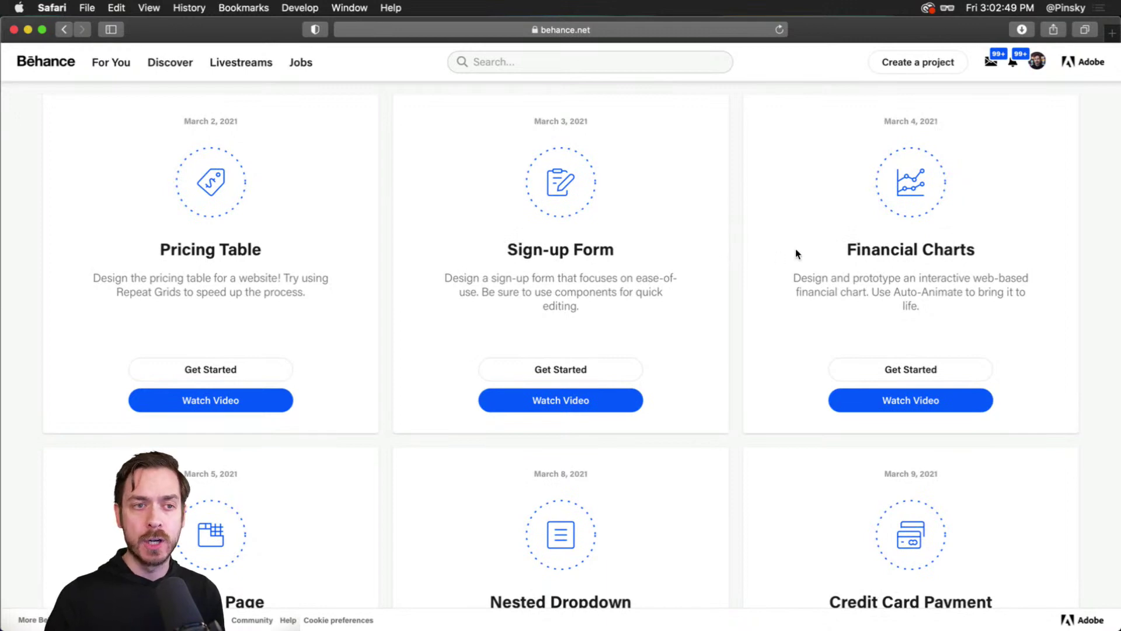
scroll(792, 251, down, 8)
scroll(685, 306, up, 2)
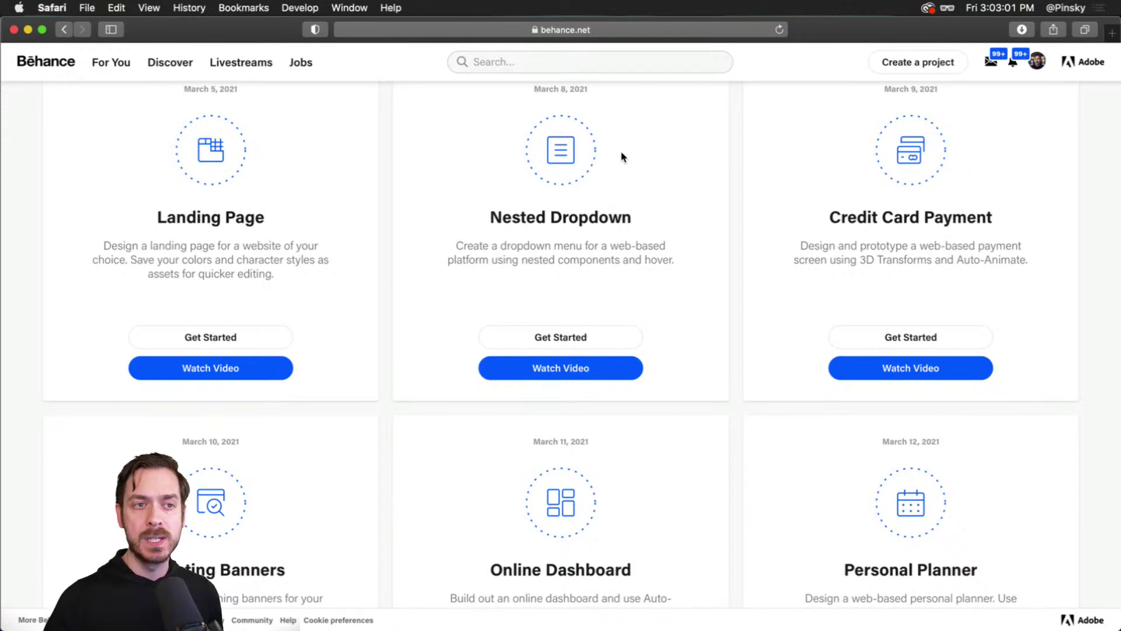
scroll(673, 180, down, 5)
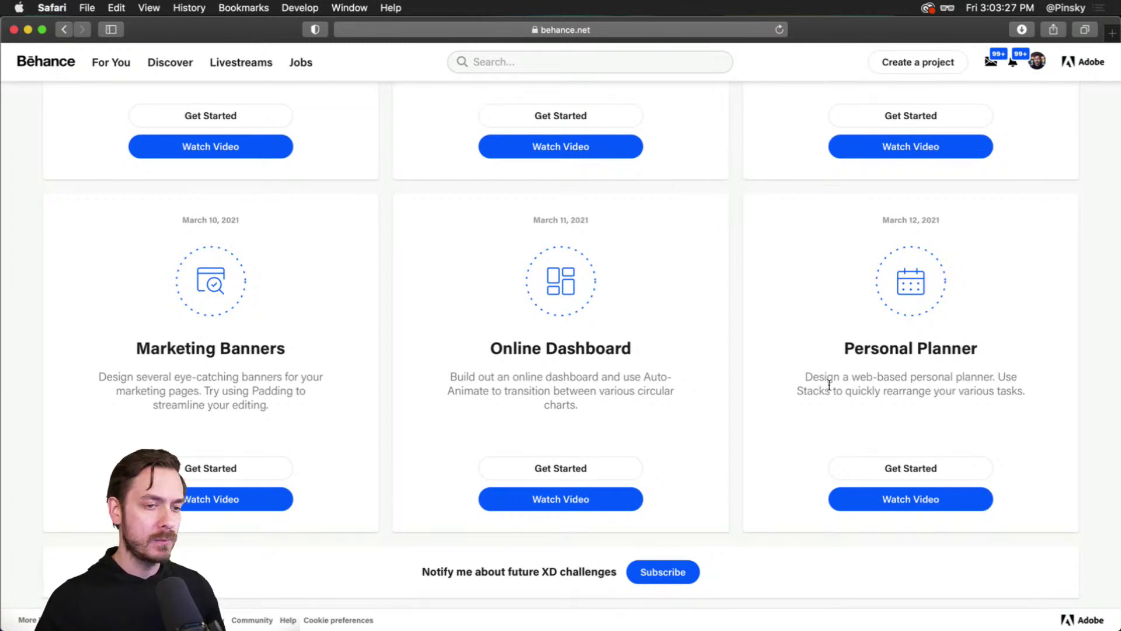
super+click(951, 497)
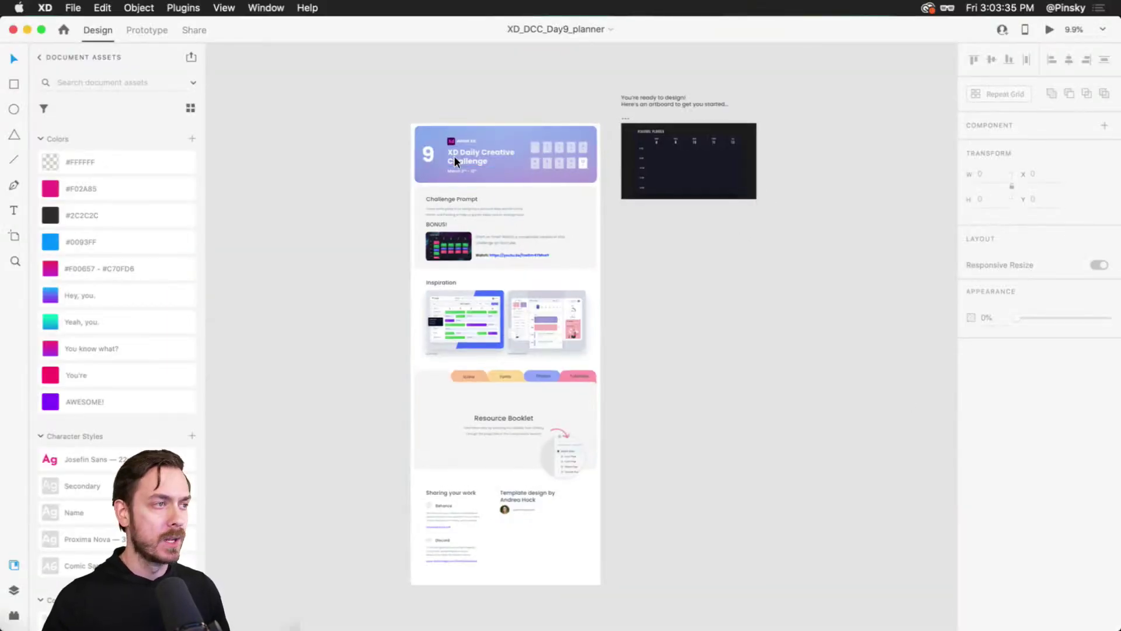
Examine the challenge prompt in the XD_DCC_Day9_planner document in Adobe XD and find the Planner – 1 artboard
scroll(454, 159, up, 5)
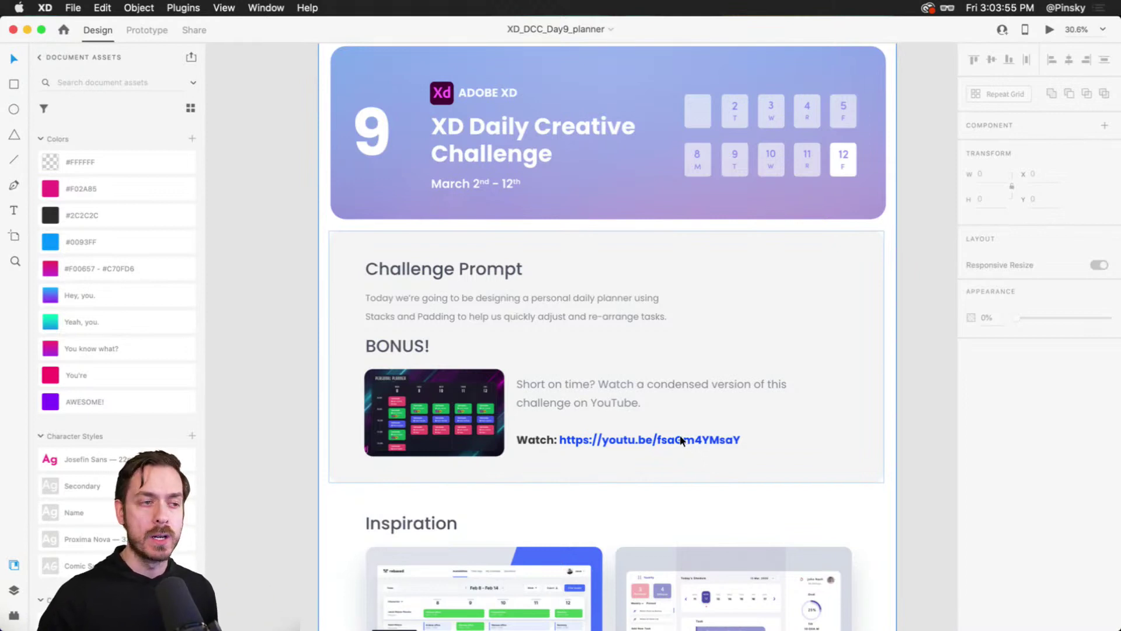
scroll(660, 409, up, 1)
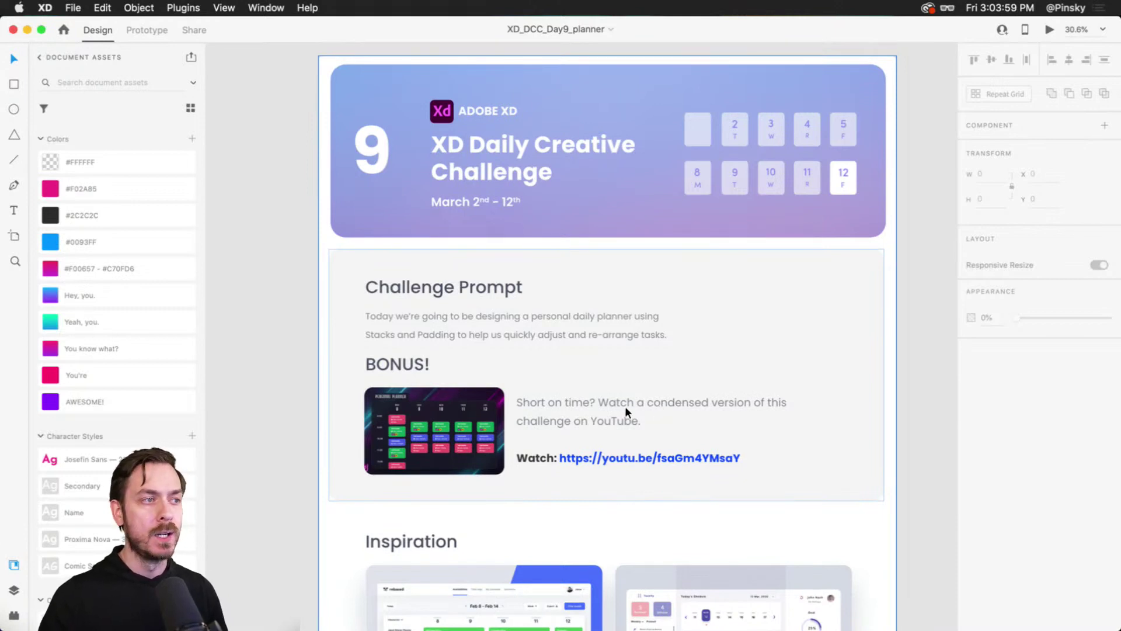
scroll(625, 405, right, 1)
scroll(625, 405, right, 10)
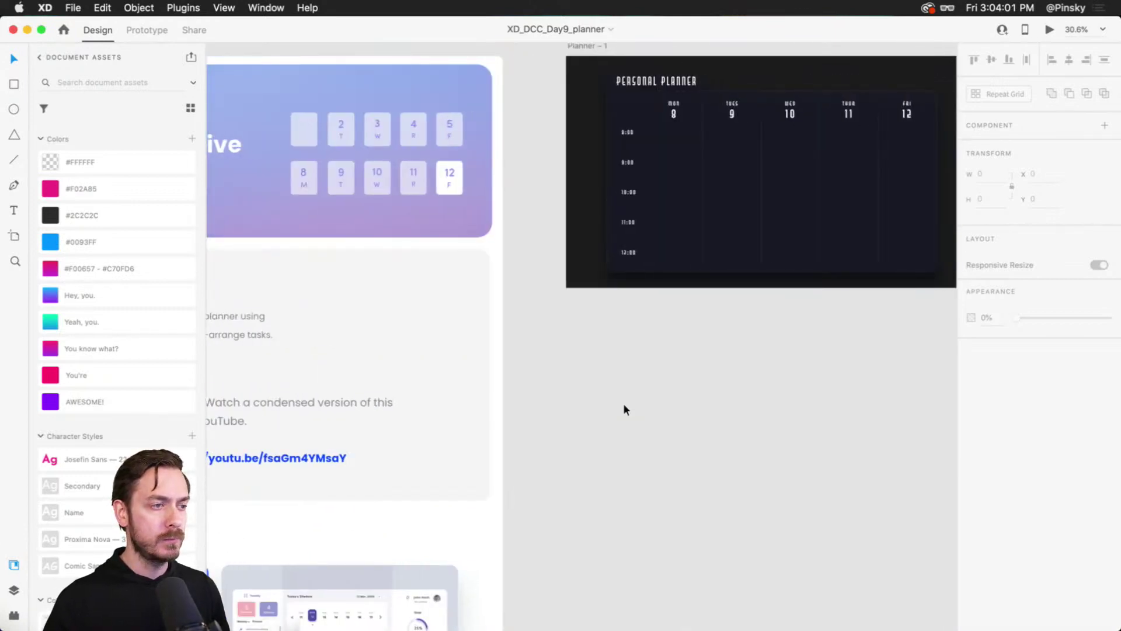
scroll(623, 406, right, 10)
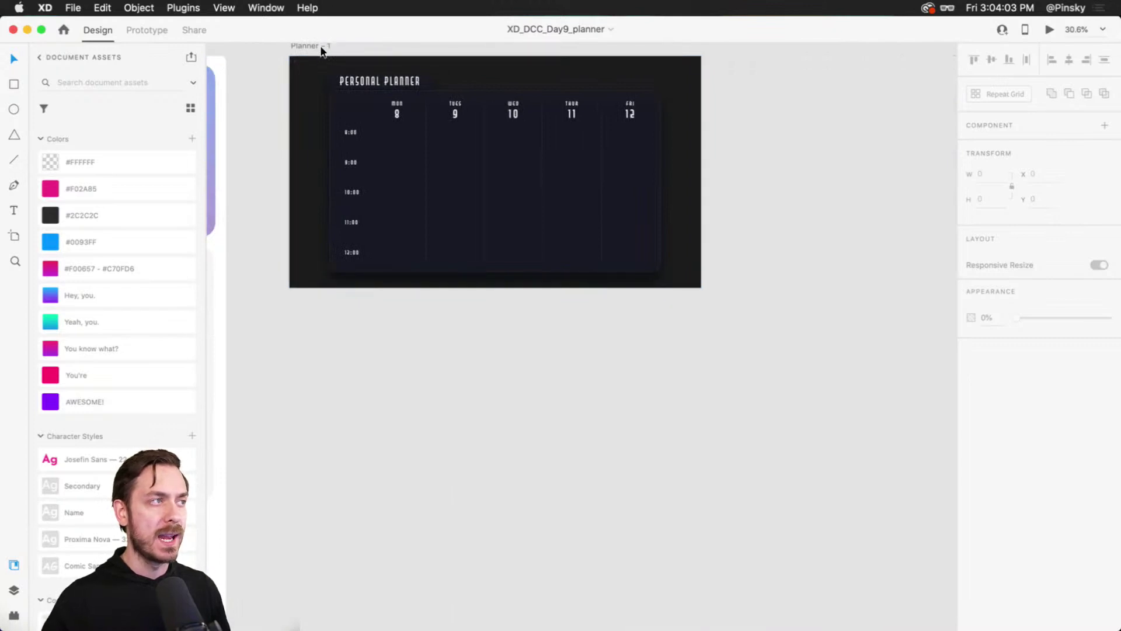
Inspect the Planner – 1 artboard's title, weekday columns and time labels up close
scroll(323, 45, up, 5)
scroll(576, 112, up, 2)
scroll(483, 100, left, 1)
scroll(413, 95, up, 1)
click(447, 139)
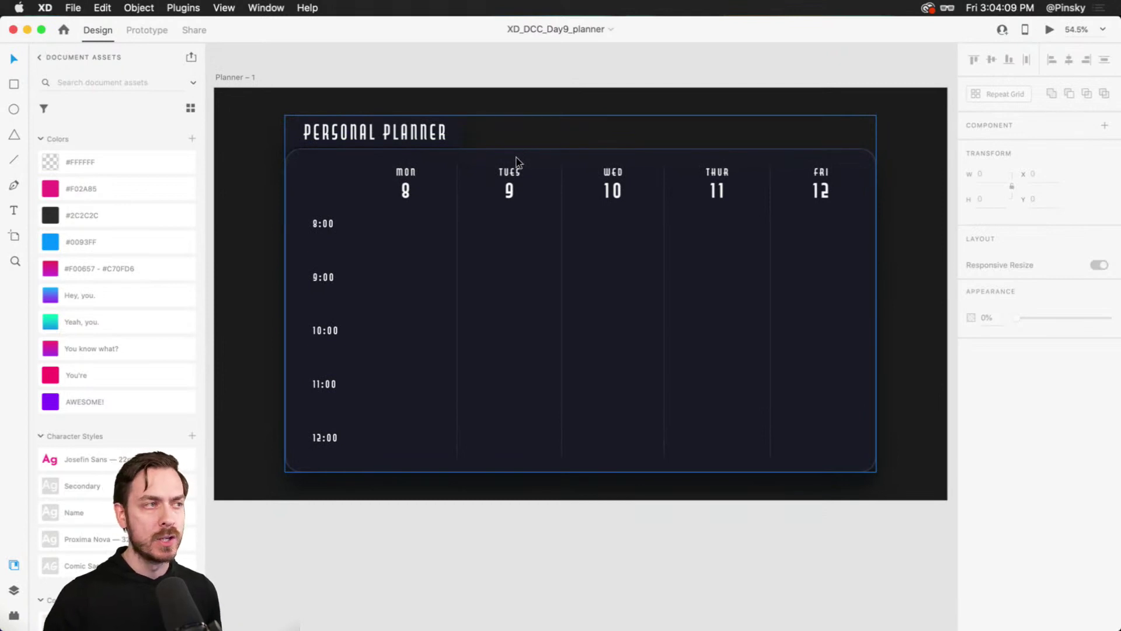
double_click(380, 220)
scroll(381, 220, up, 5)
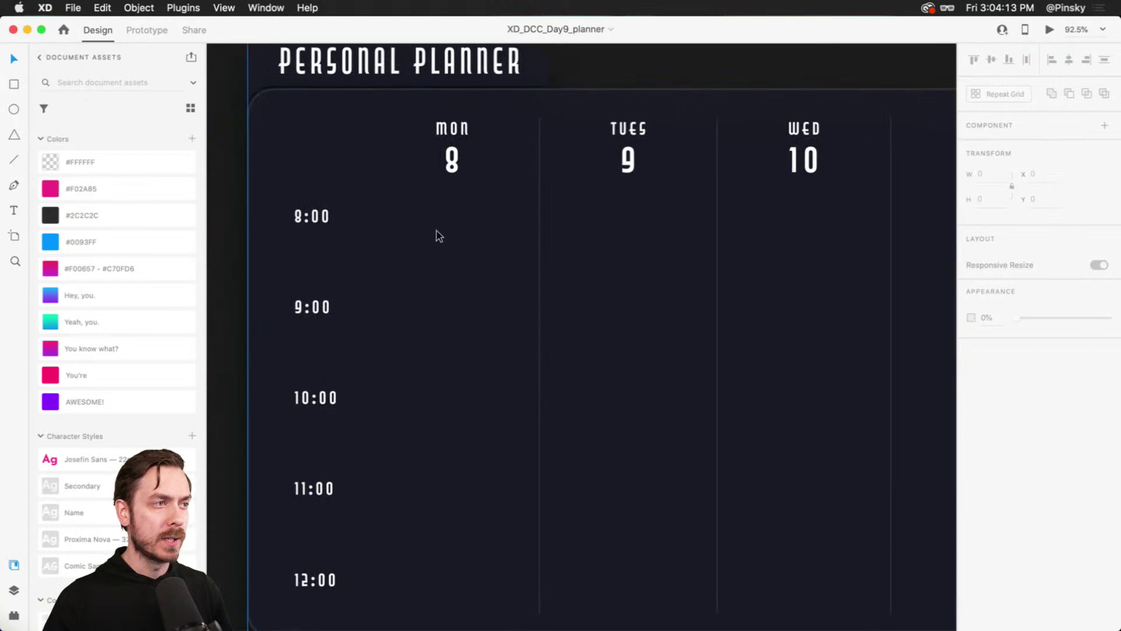
scroll(357, 207, up, 5)
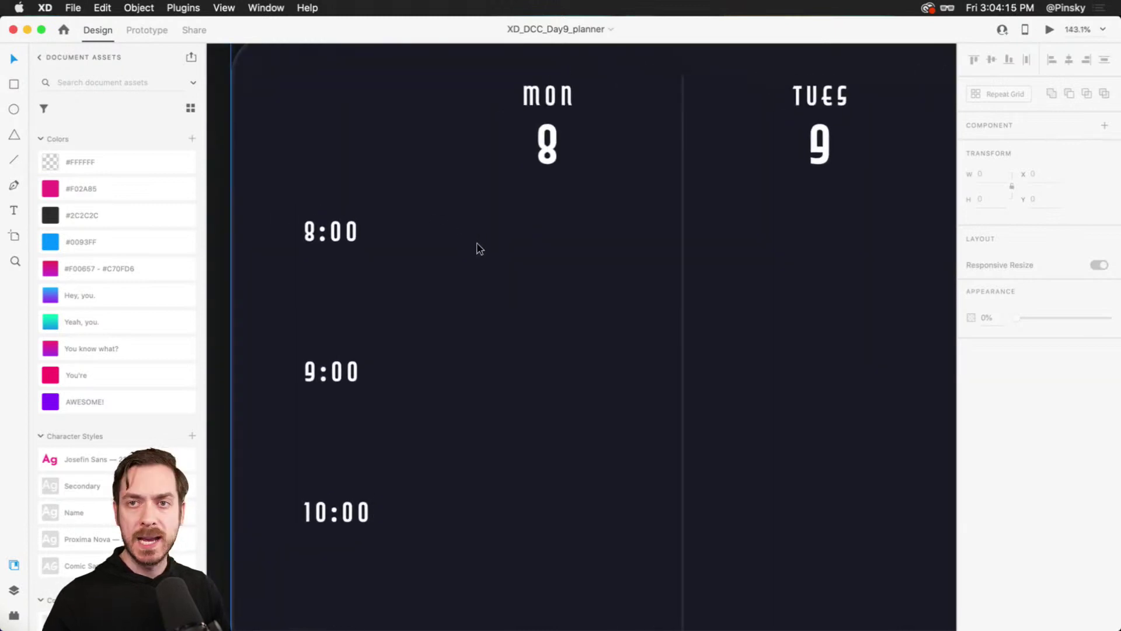
Show the layers of the Planner – 1 artboard and select the Times group inside the Planner group
key(super+y)
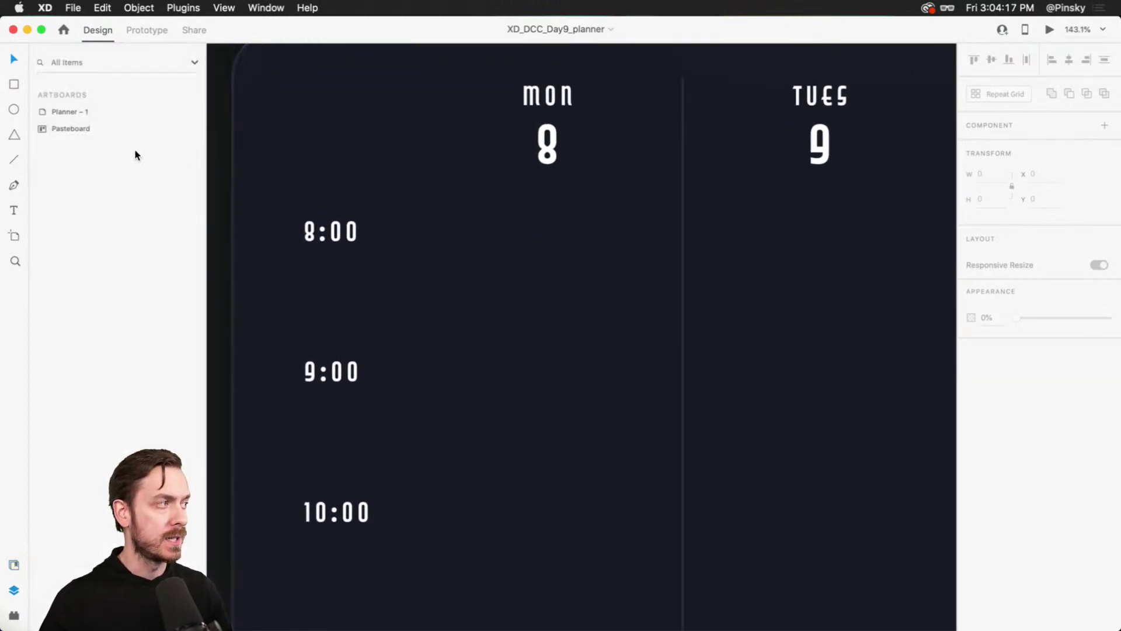
click(54, 110)
click(42, 112)
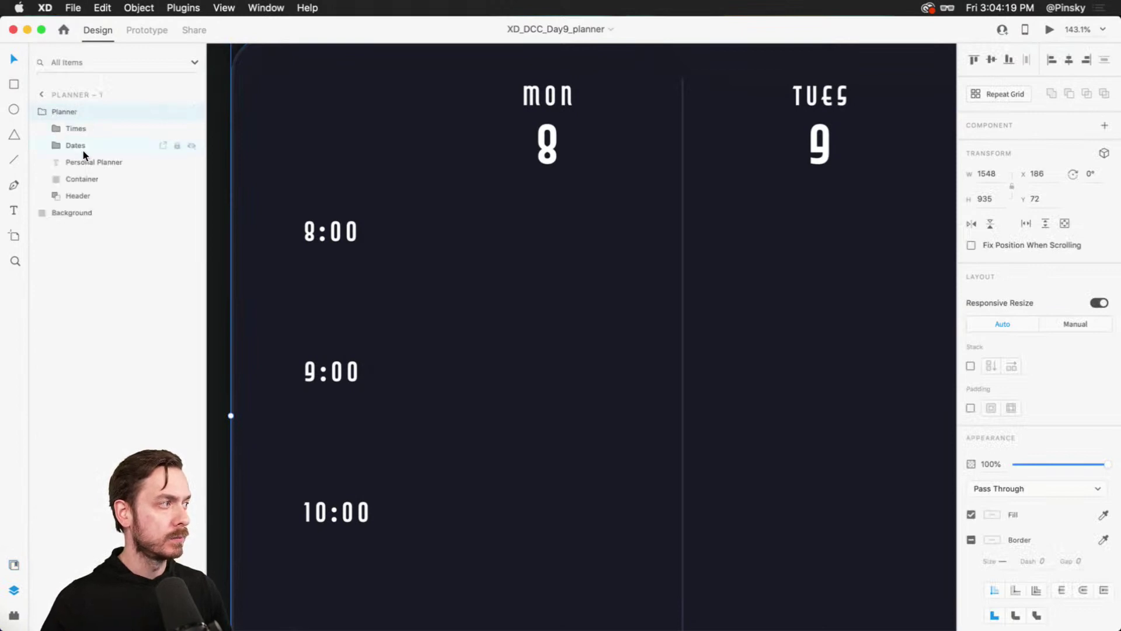
click(83, 129)
Draw a rectangle beside 8:00 in the Monday column and shorten it to about 240 wide by 118 high
key(r)
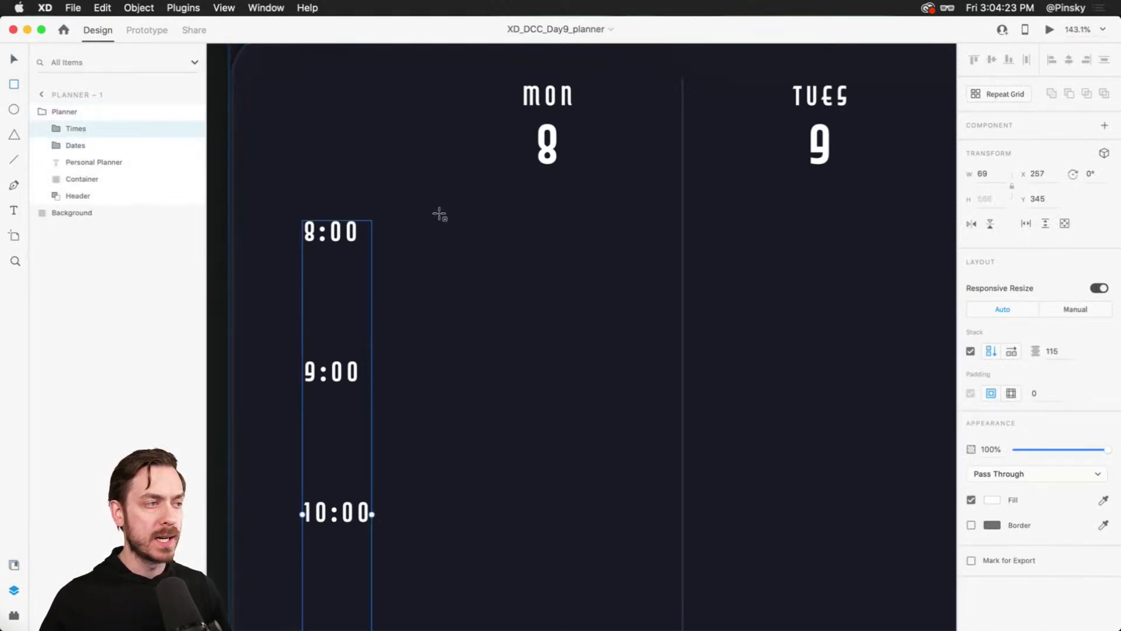
mouse_move(422, 211)
mouse_down()
mouse_move(654, 313)
mouse_move(663, 372)
mouse_move(663, 356)
mouse_up()
mouse_move(621, 303)
mouse_down()
mouse_move(621, 282)
mouse_move(622, 305)
mouse_up()
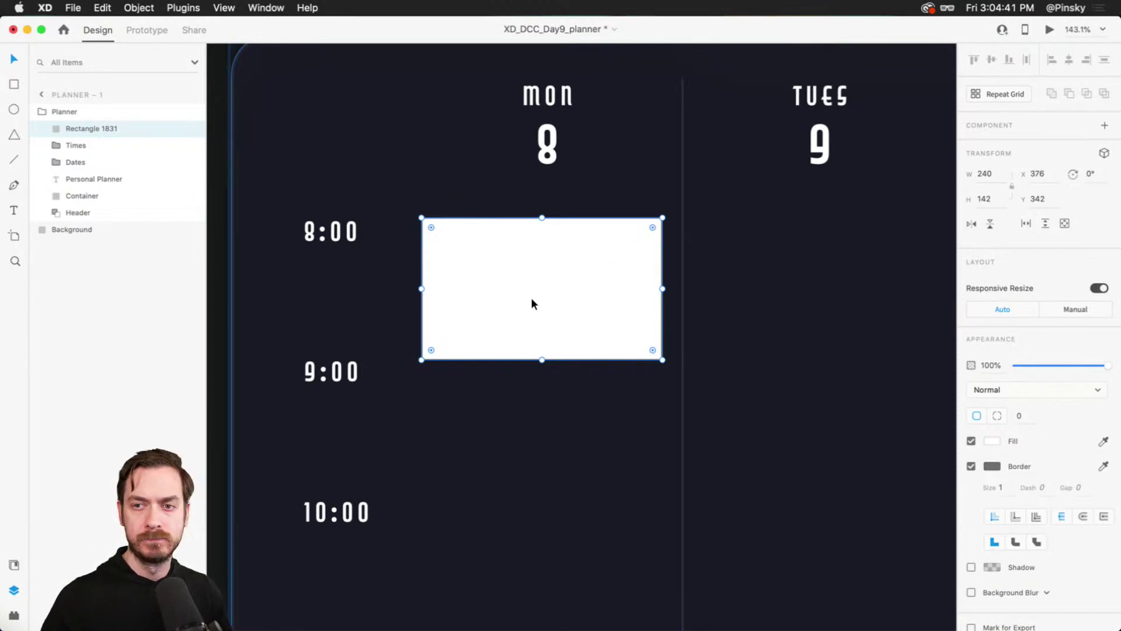
scroll(531, 293, up, 3)
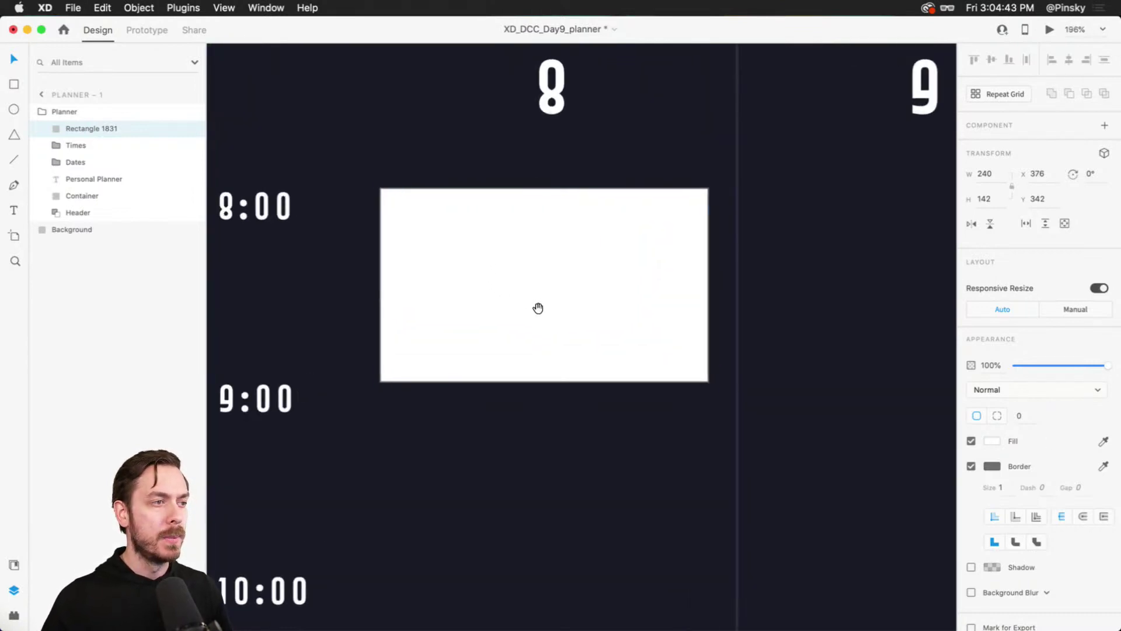
scroll(538, 299, down, 2)
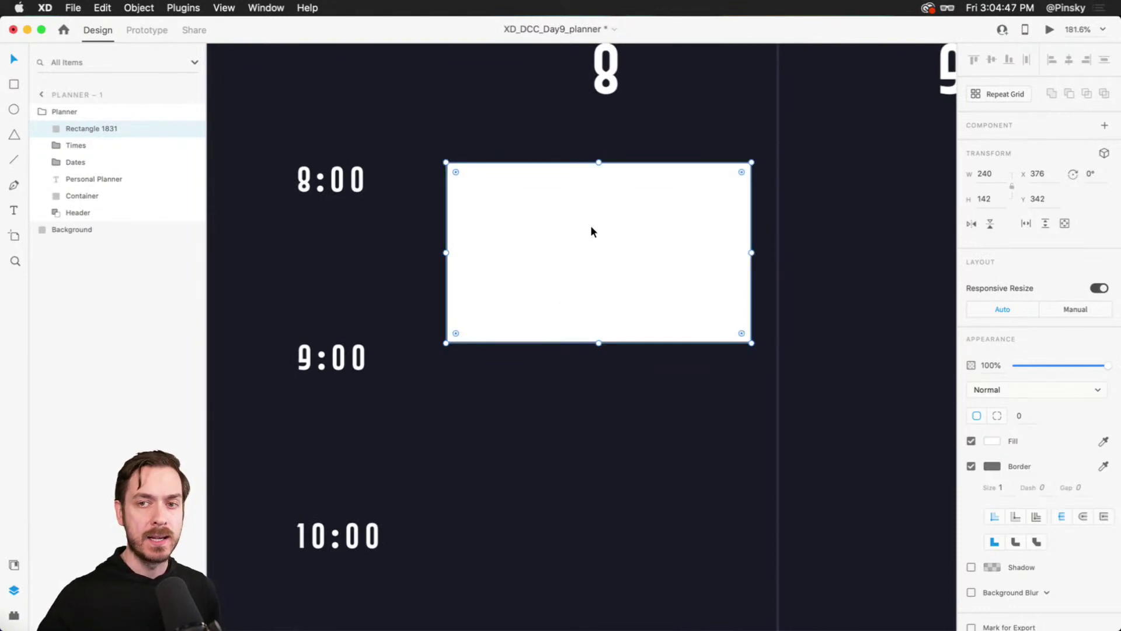
drag(598, 344, 601, 312)
Change the Monday task rectangle's fill to a saturated pink
click(993, 441)
click(947, 377)
drag(926, 377, 911, 376)
click(1046, 334)
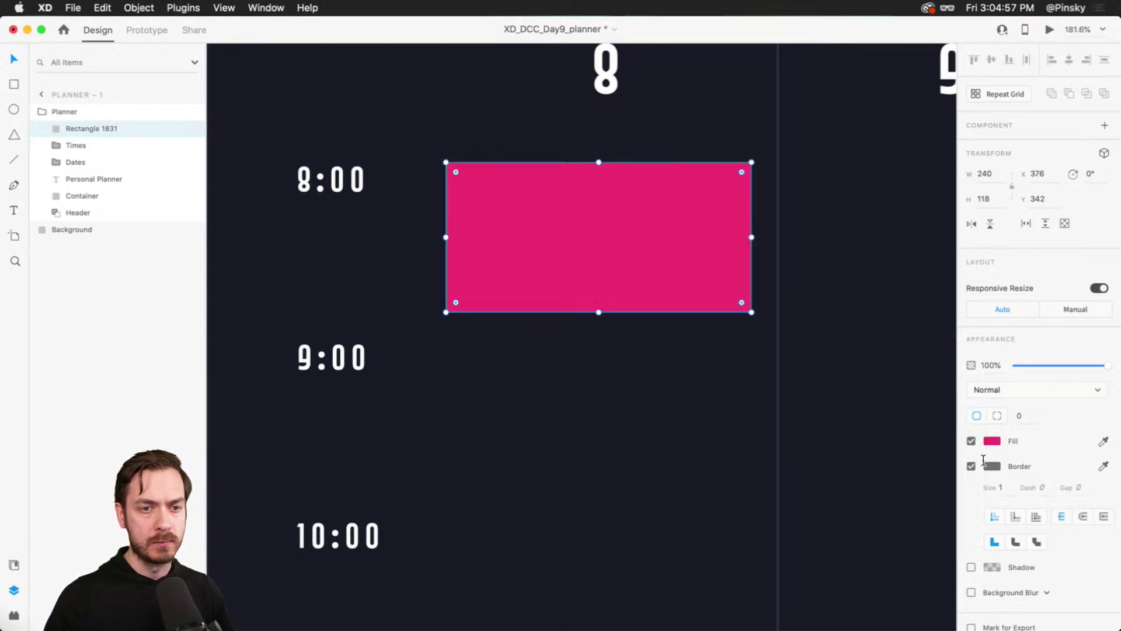
Remove the pink rectangle's border and round its corners to a radius of 16
click(971, 466)
drag(742, 170, 730, 179)
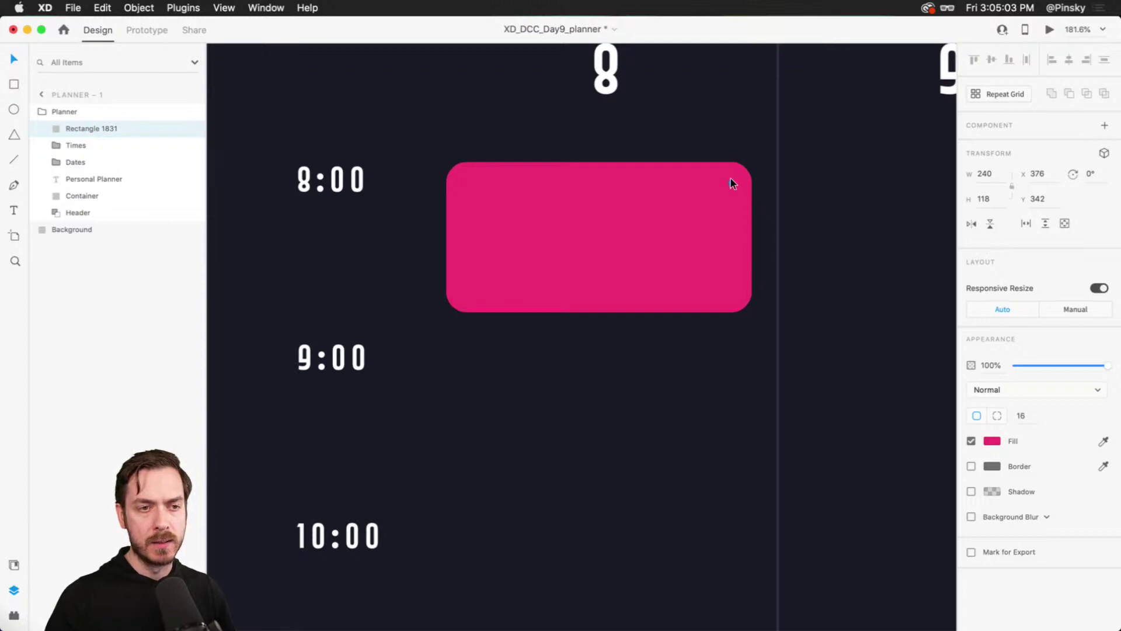
drag(730, 179, 730, 178)
Try dragging the pink rectangle toward the Tuesday column, and undo the change
scroll(693, 208, right, 1)
scroll(661, 227, down, 3)
drag(601, 248, 752, 244)
key(super+c)
key(super+z)
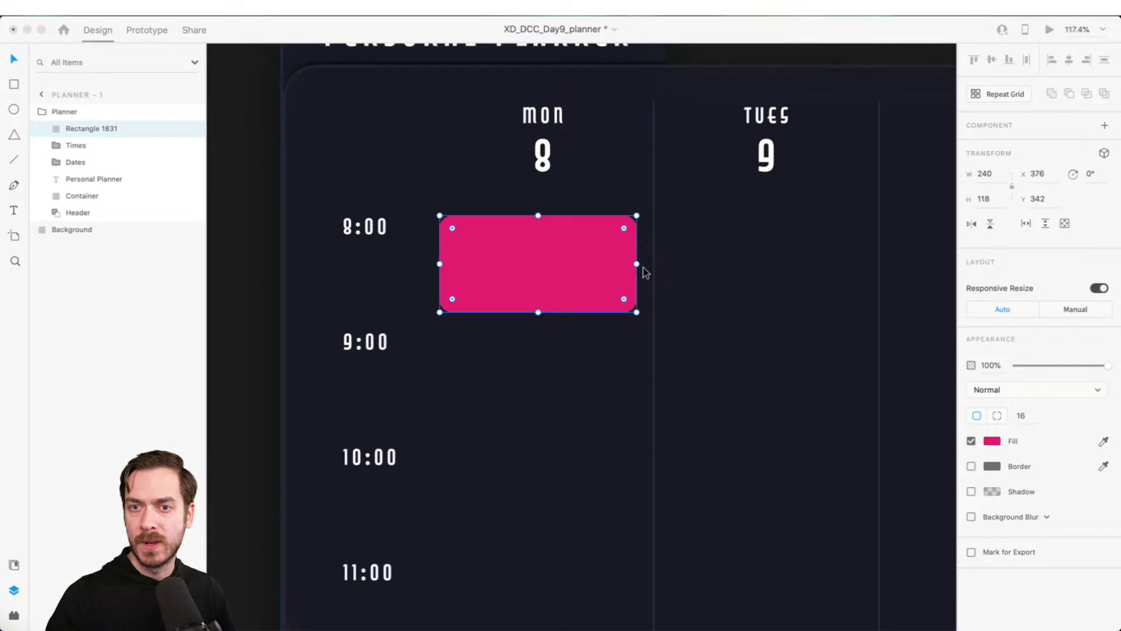
click(537, 290)
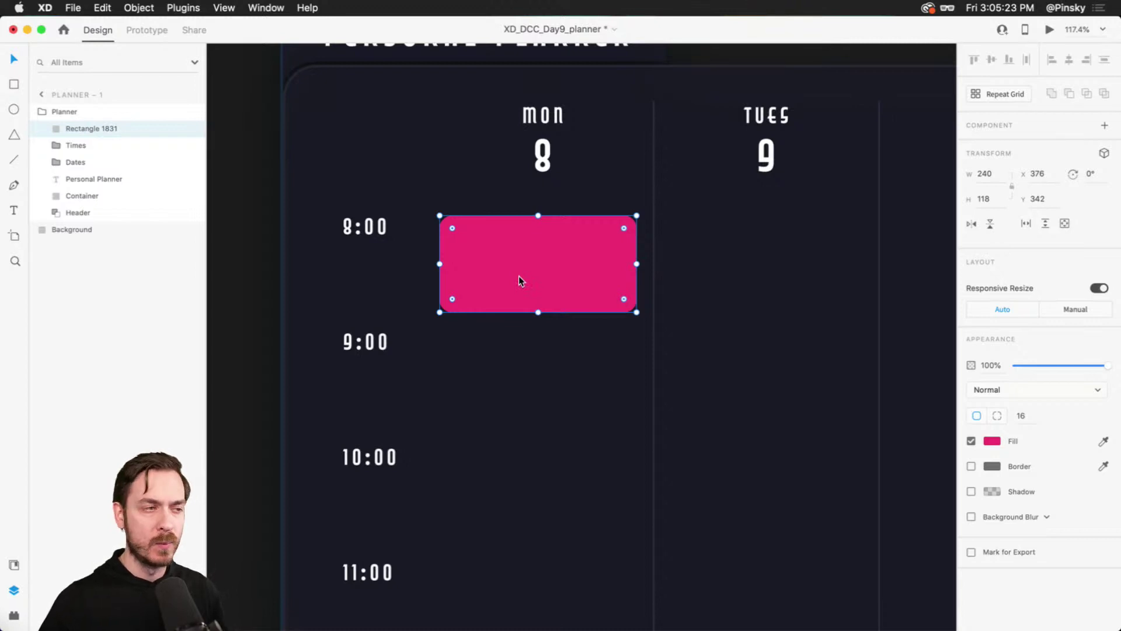
scroll(474, 260, up, 3)
key(super+Tab)
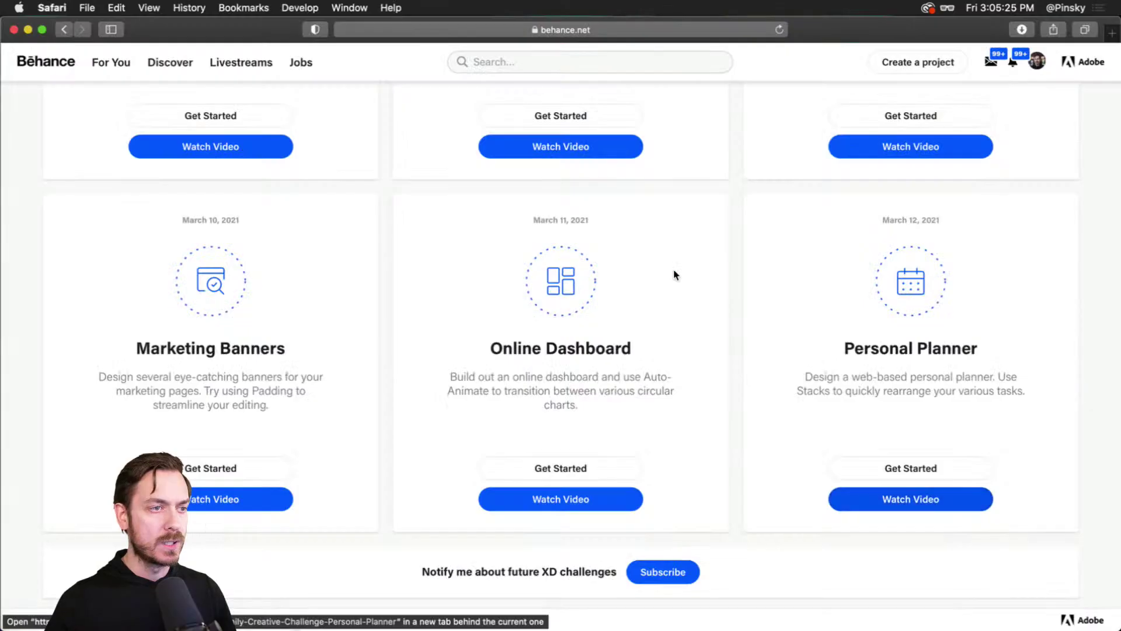
key(super+Tab)
Add the text "Task Header" in the upper part of the pink rectangle
scroll(497, 243, up, 1)
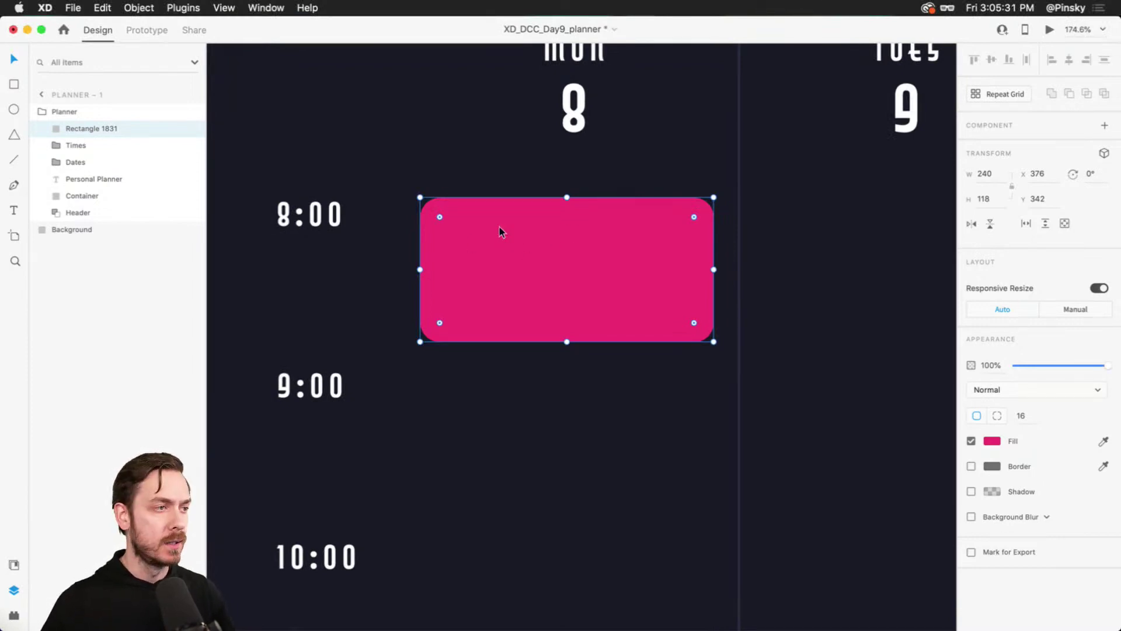
scroll(490, 233, up, 2)
key(t)
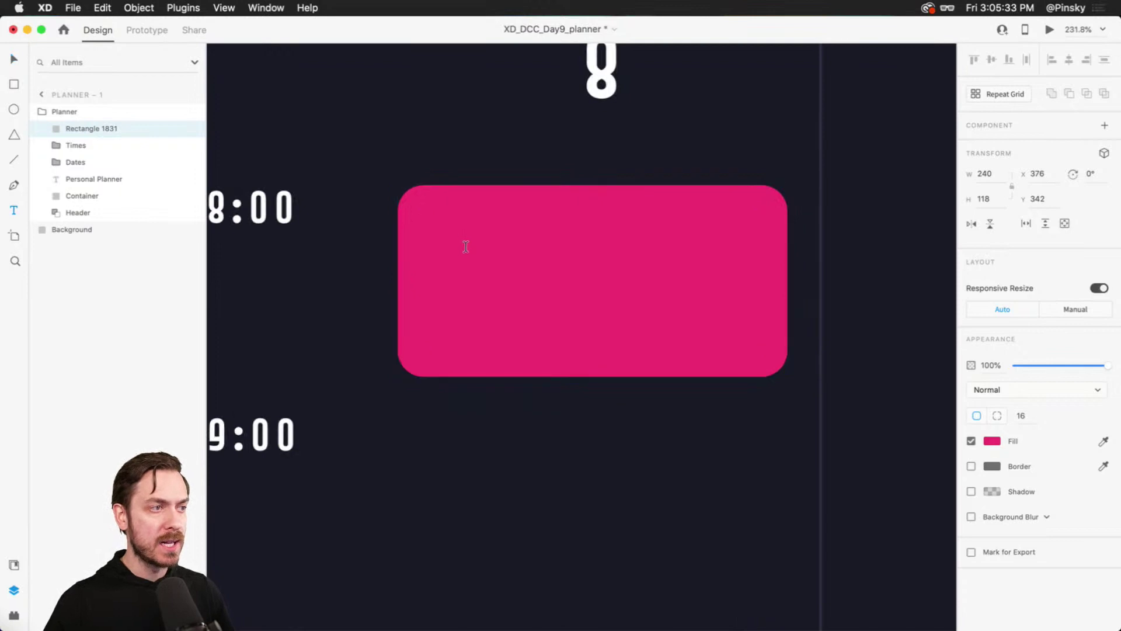
click(466, 247)
text(Task Header)
key(Escape)
Left-align the Task Header text and set its font size to 16
click(976, 436)
click(980, 390)
key(Up)
key(Up)
key(Up)
key(Up)
key(Up)
key(Up)
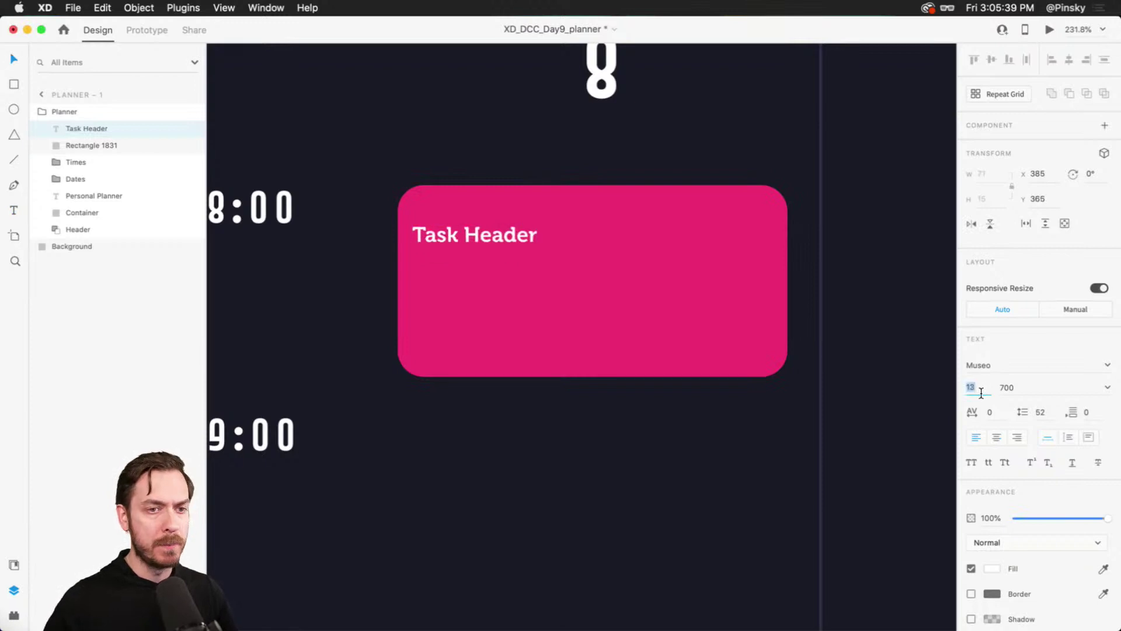
key(Down)
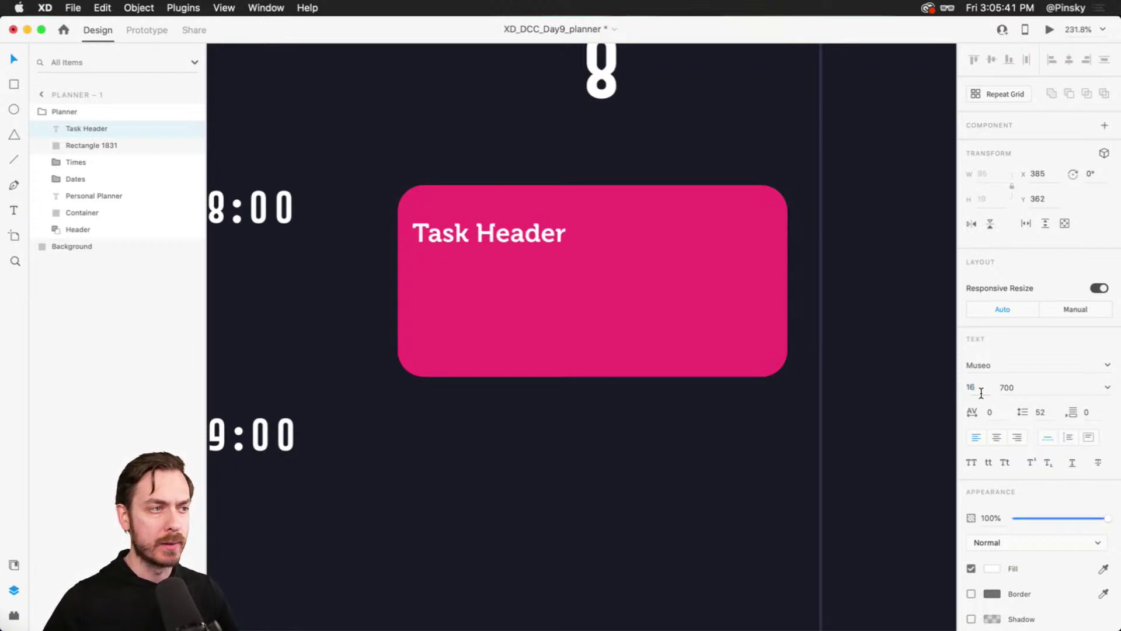
Set the Task Header text's font to Dunbar Tall and move it to about X 415, Y 357 within the card
mouse_move(489, 223)
mouse_down()
mouse_move(522, 222)
mouse_move(510, 220)
mouse_up()
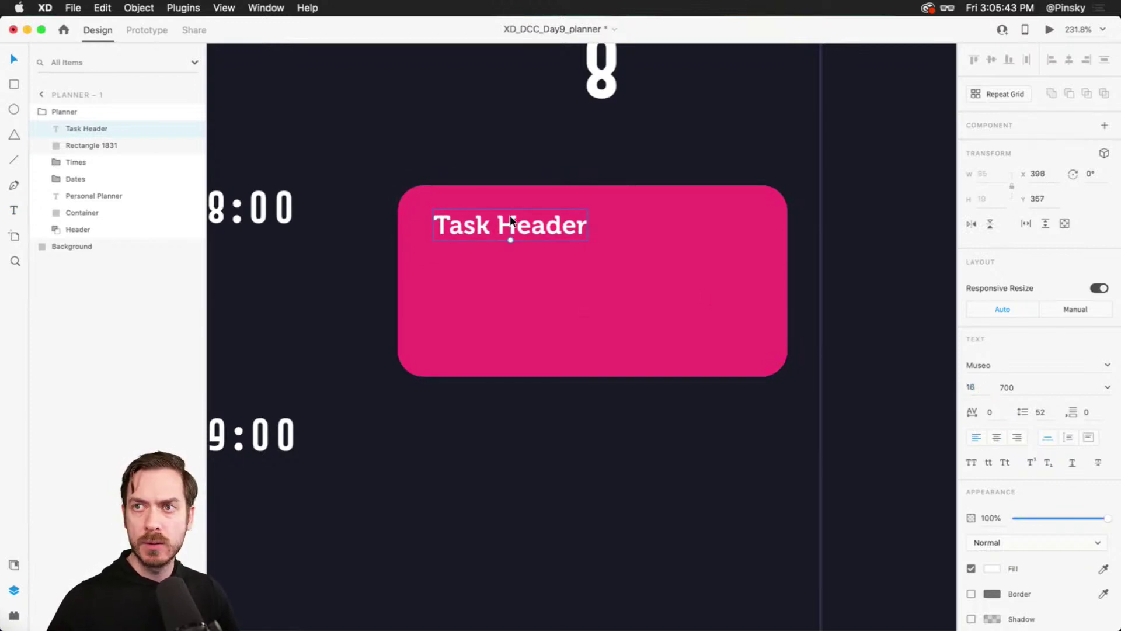
click(997, 366)
text(Dunbar Tall)
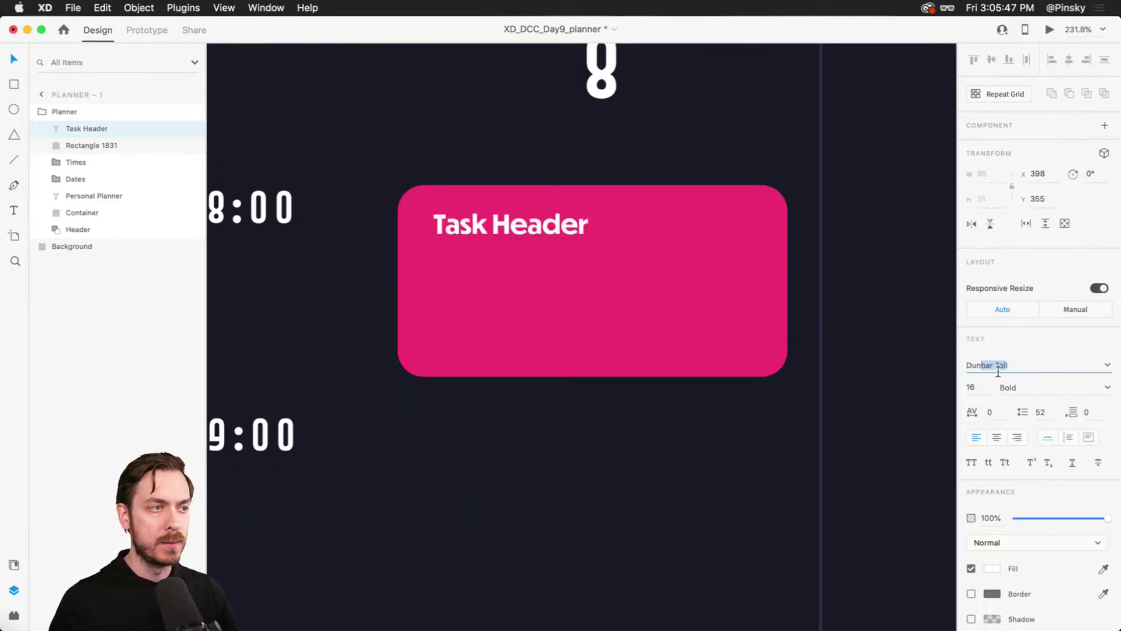
drag(548, 227, 573, 229)
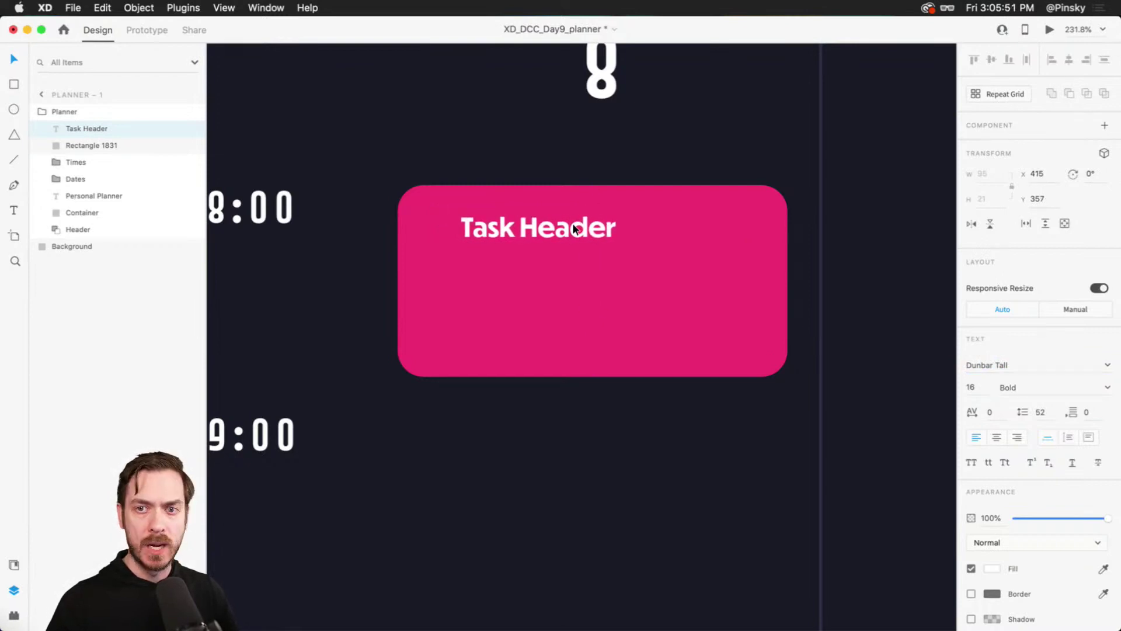
Narrow the pink rectangle from its right edge to about 228 wide and nudge the Task Header text to X 416, Y 358
click(786, 282)
drag(786, 282, 769, 282)
drag(549, 230, 553, 236)
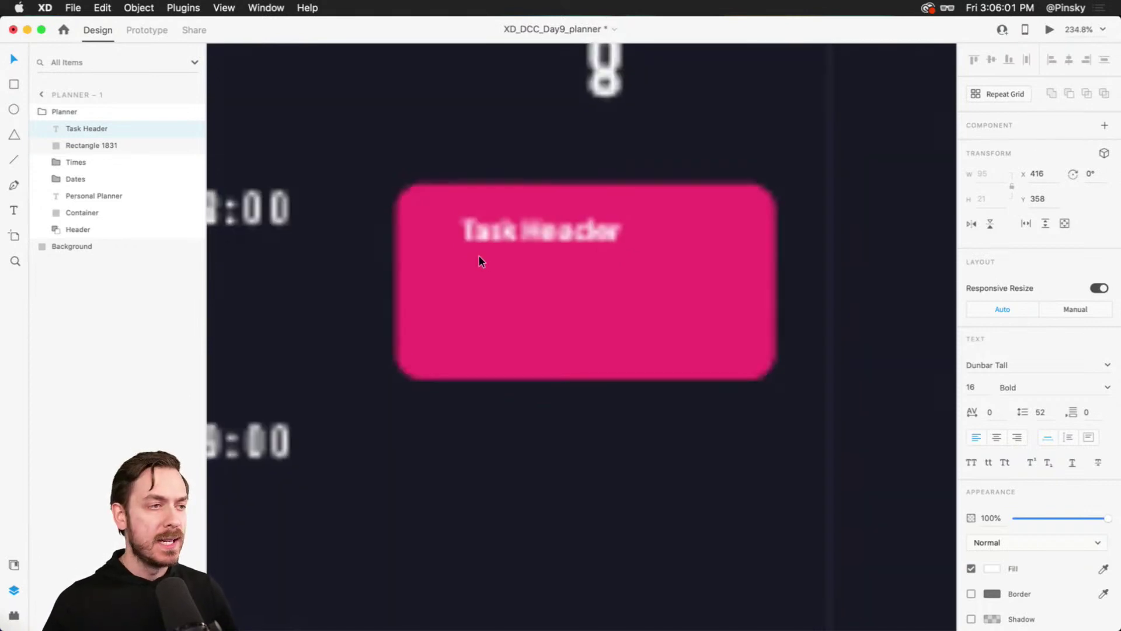
Duplicate the Task Header text just below the original and change the copy to "8:00 - 8:30 AM"
scroll(481, 258, up, 2)
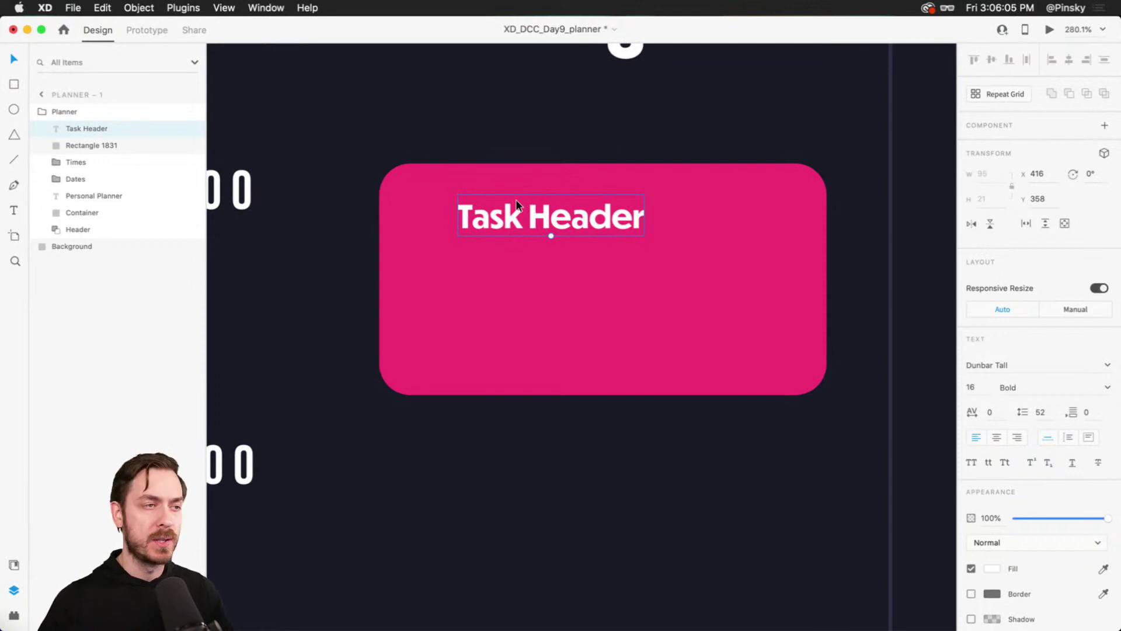
drag(521, 218, 519, 268)
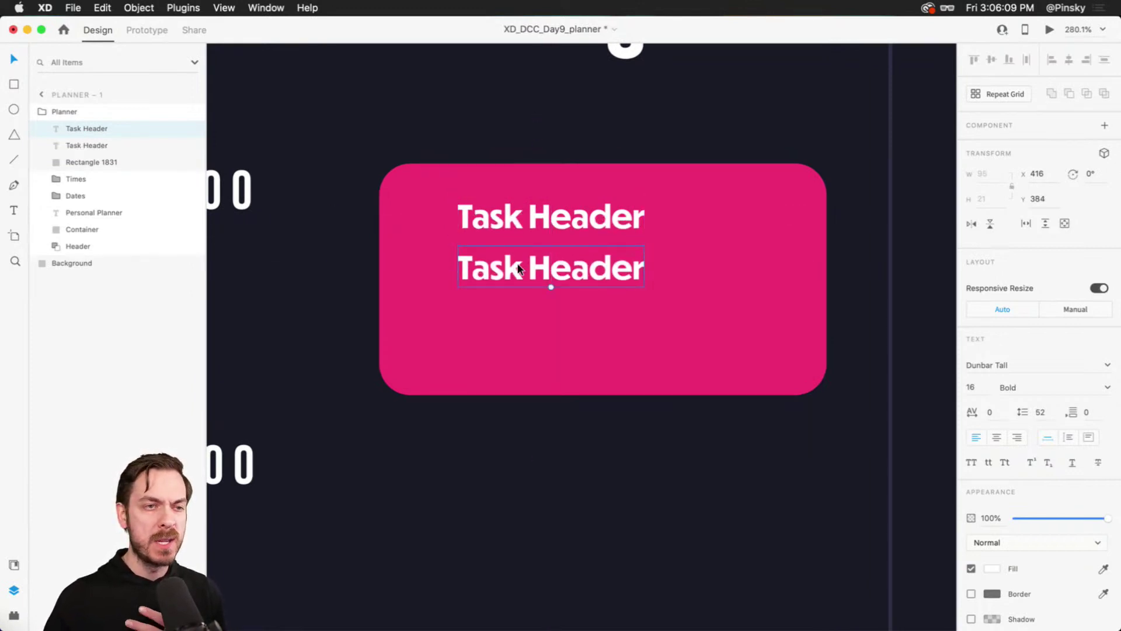
double_click(519, 269)
text(8)
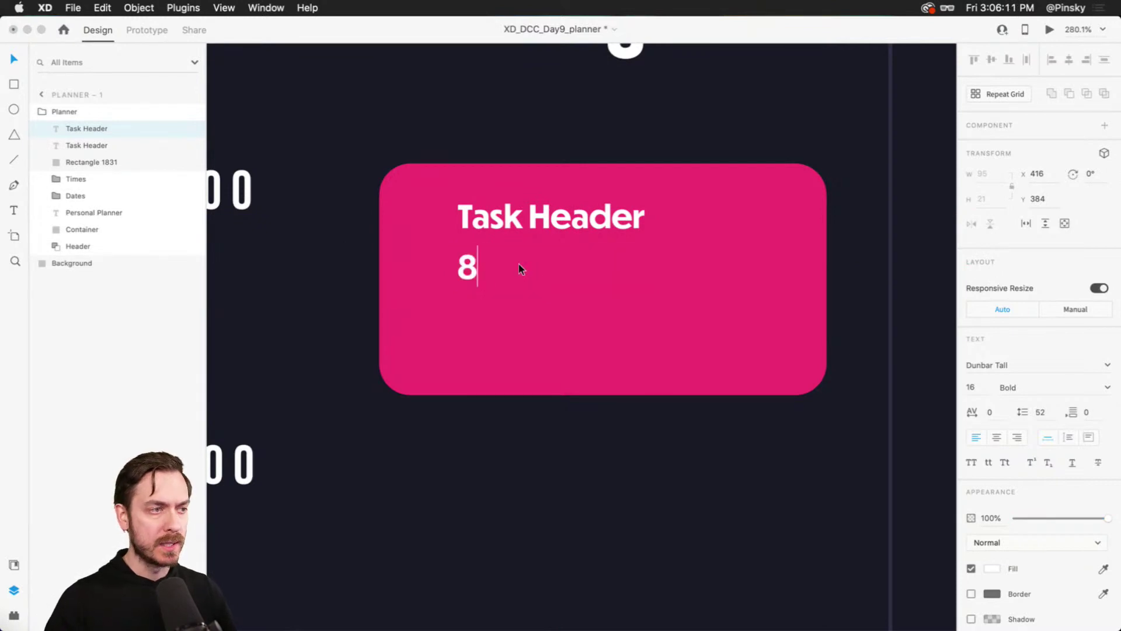
text(:00 - 8:30 AM)
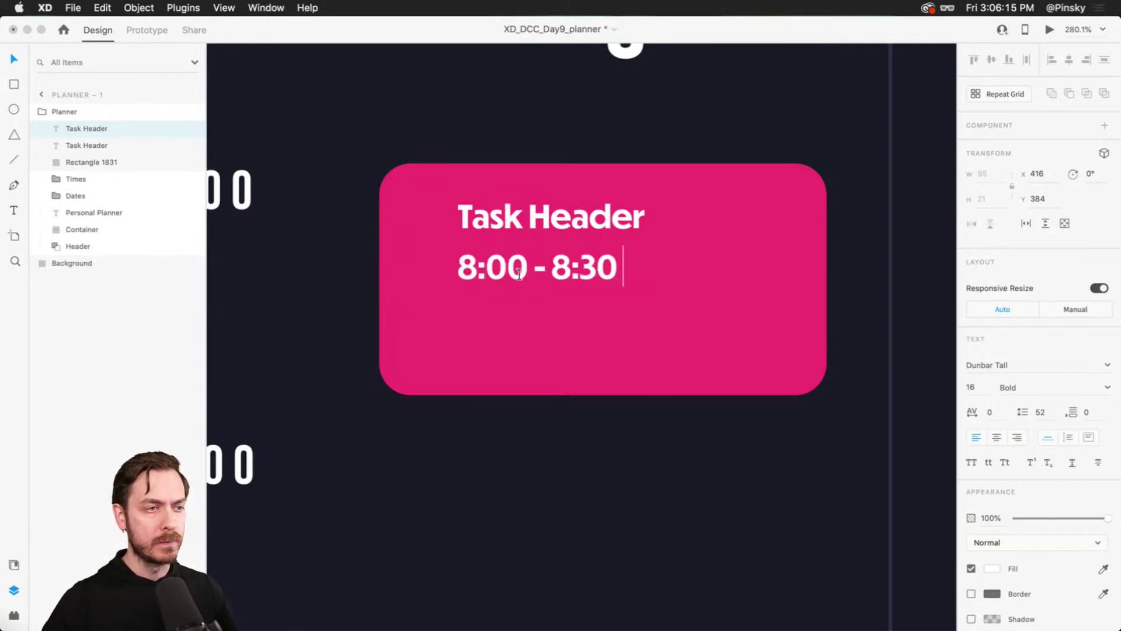
key(Escape)
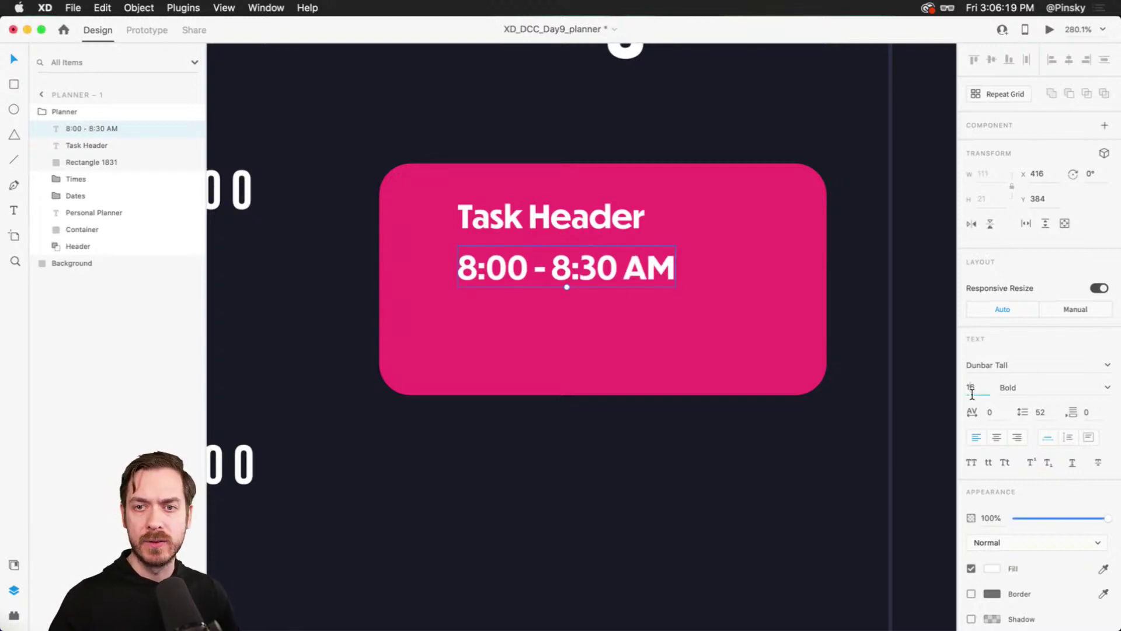
Set the time text's font size to 14 and its weight to Medium
key(Down)
key(Down)
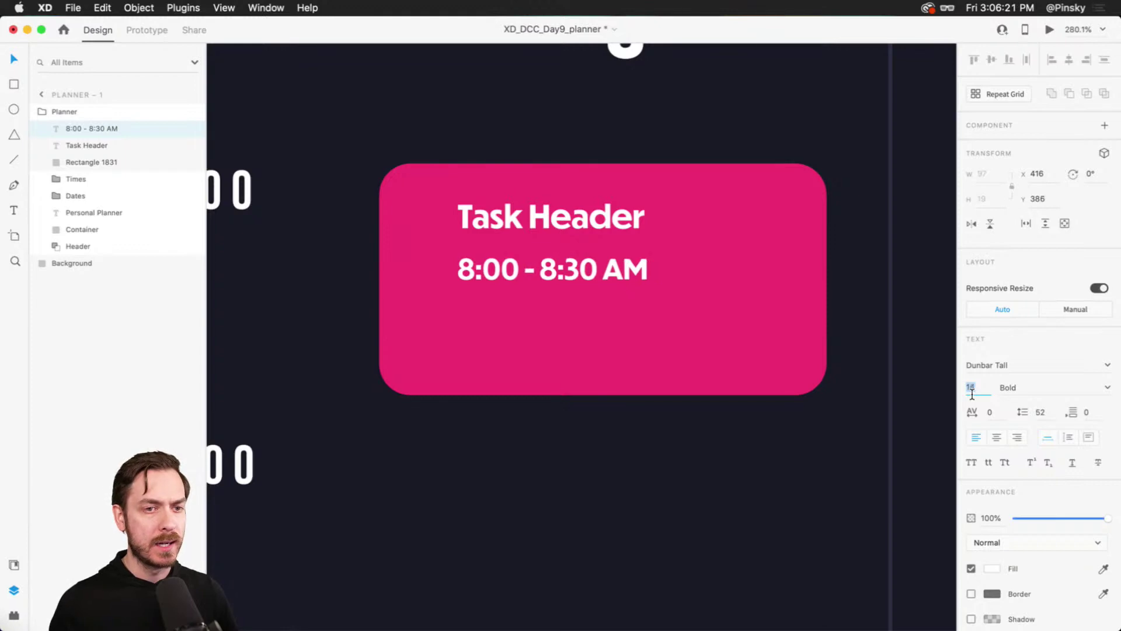
click(1106, 387)
click(1015, 416)
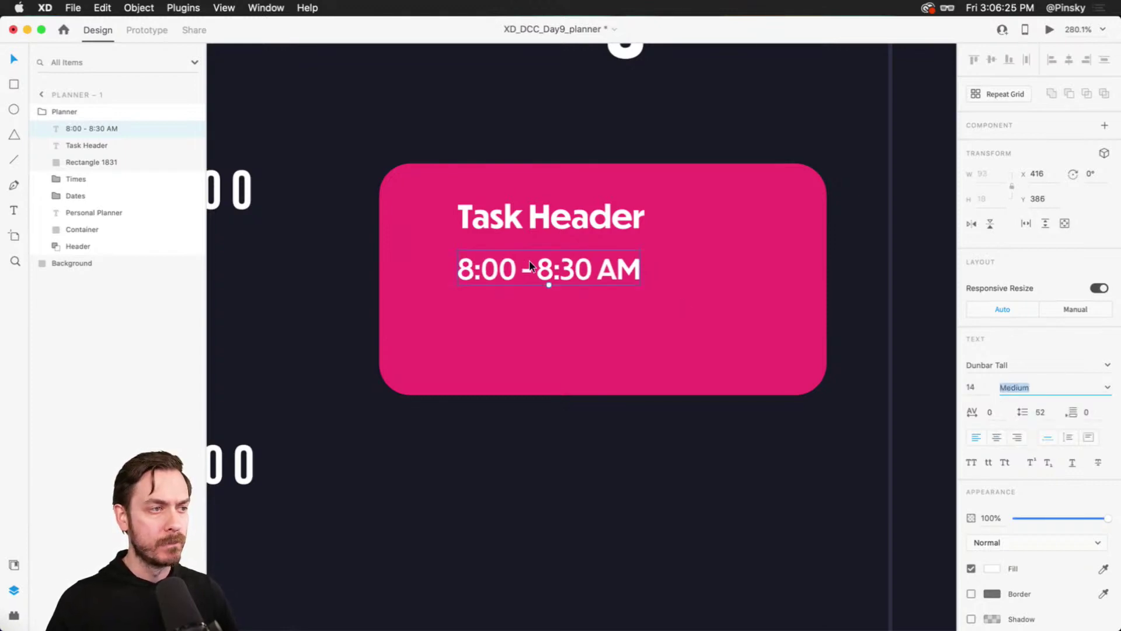
Shift the time text horizontally to X 440, leaving room for an icon before it
scroll(501, 266, up, 3)
key(shift+Right)
key(shift+Right)
key(Right)
key(Right)
key(Right)
key(Right)
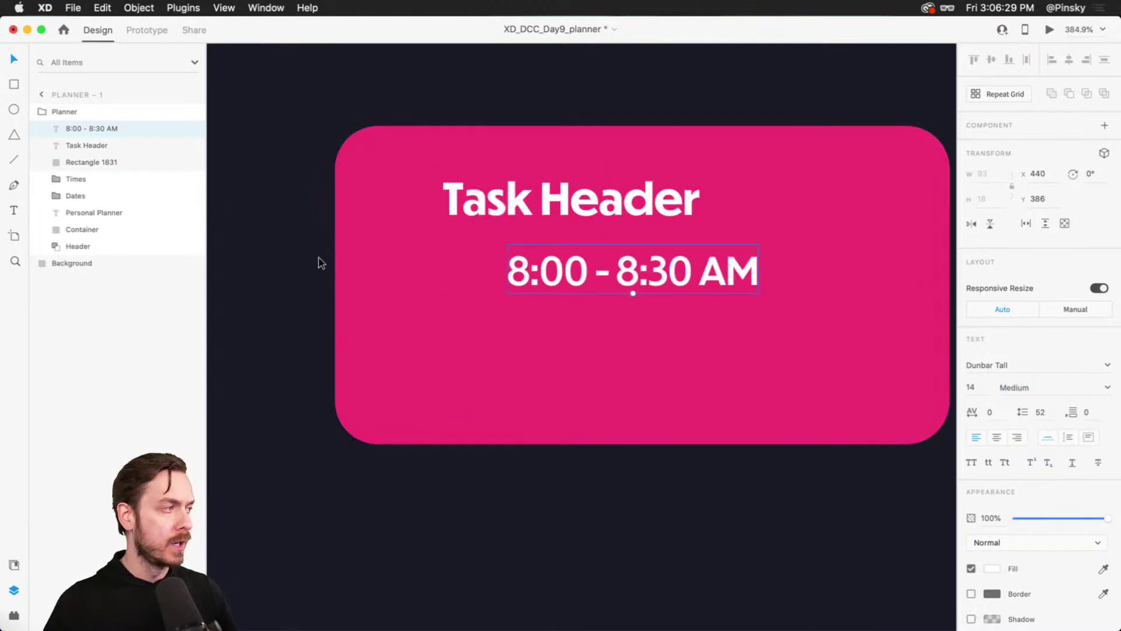
Search the Icons 4 Design plugin for "clock" and insert the Feather clock icon
click(14, 616)
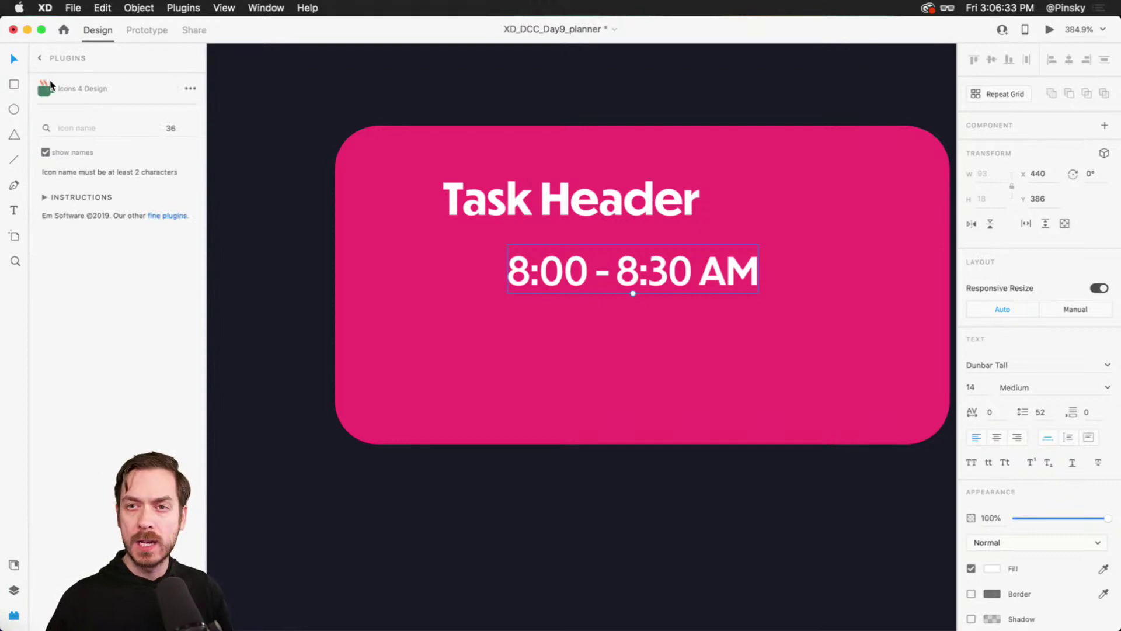
click(93, 136)
text(clock)
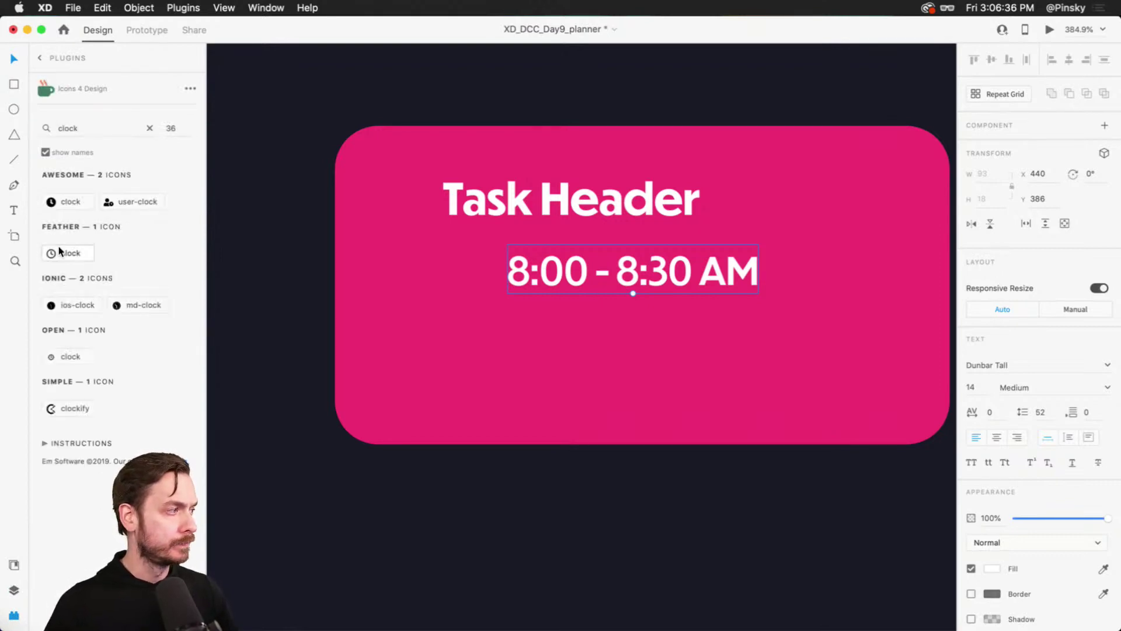
click(69, 253)
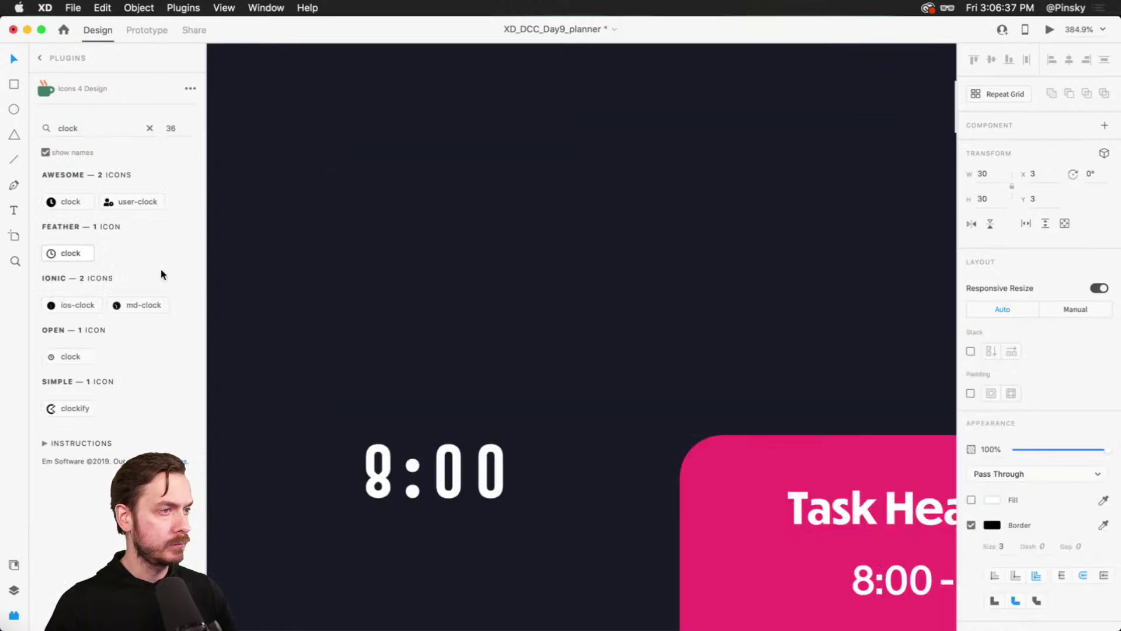
Move the clock icon from the artboard's corner onto the pink card, before the time text at about X 402, Y 374
drag(582, 318, 204, 23)
drag(258, 55, 755, 480)
scroll(584, 321, down, 5)
scroll(584, 322, right, 5)
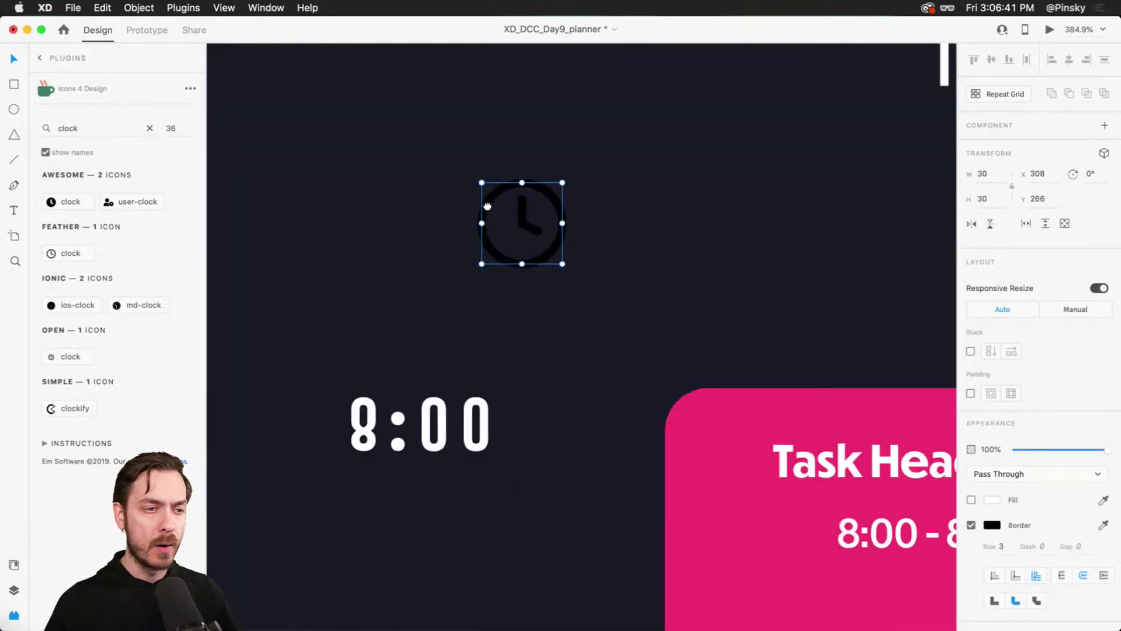
drag(448, 178, 698, 475)
scroll(698, 476, down, 5)
scroll(697, 475, right, 5)
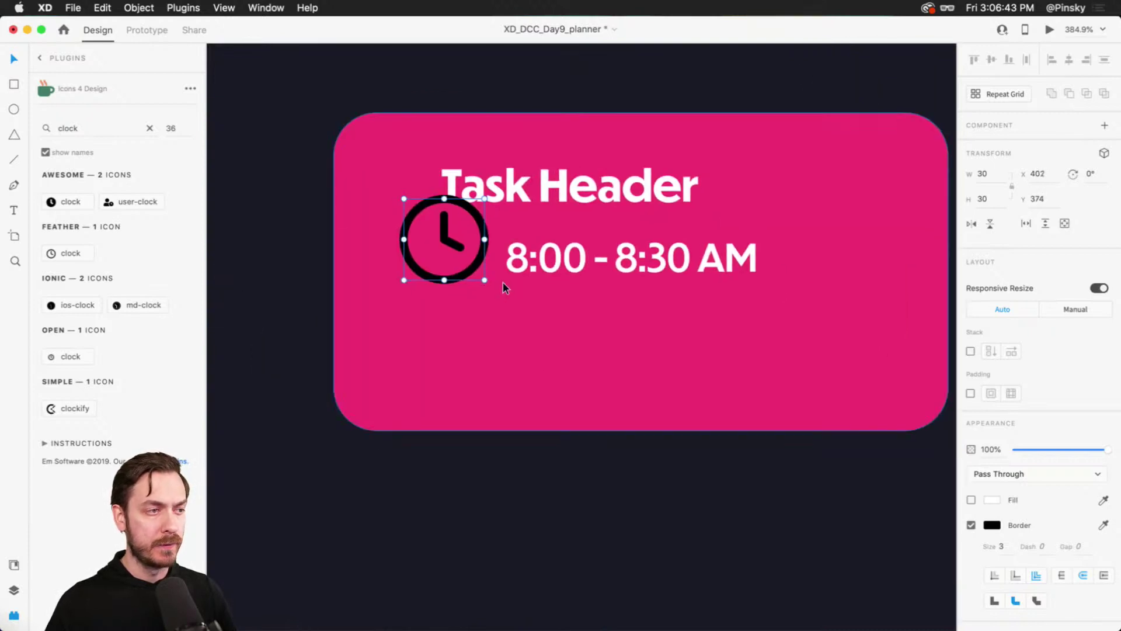
Shrink the clock icon to about 18 px with a border size of 2 and place it directly below the Task Header's start
drag(483, 282, 454, 248)
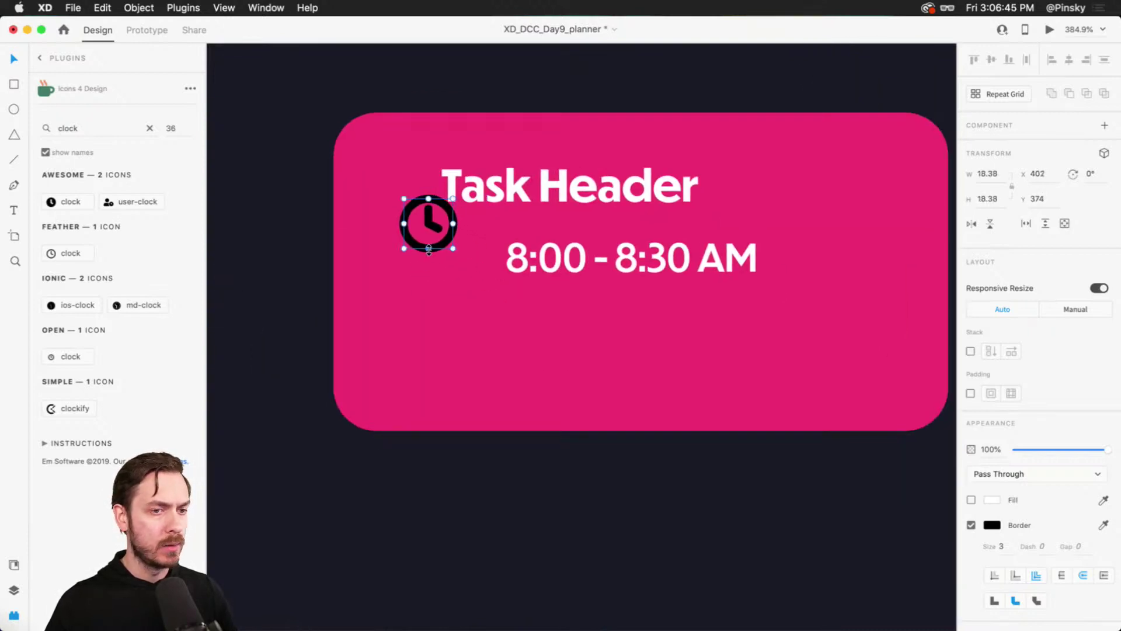
key(Return)
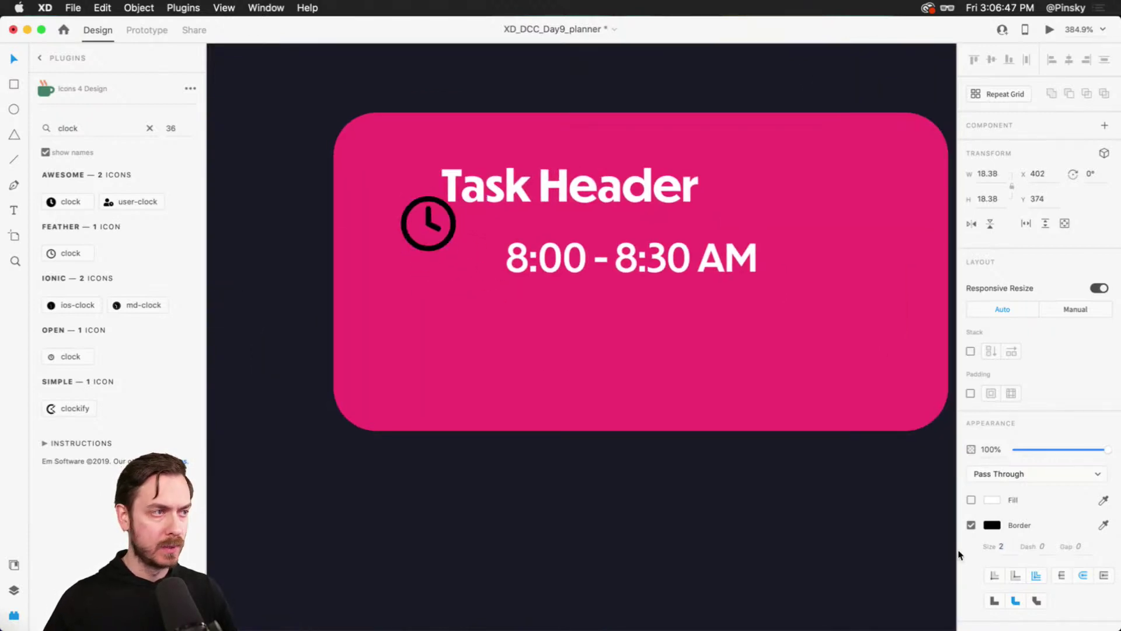
drag(435, 225, 468, 244)
Change the clock icon's border color to white, hex FFFFFF
click(992, 525)
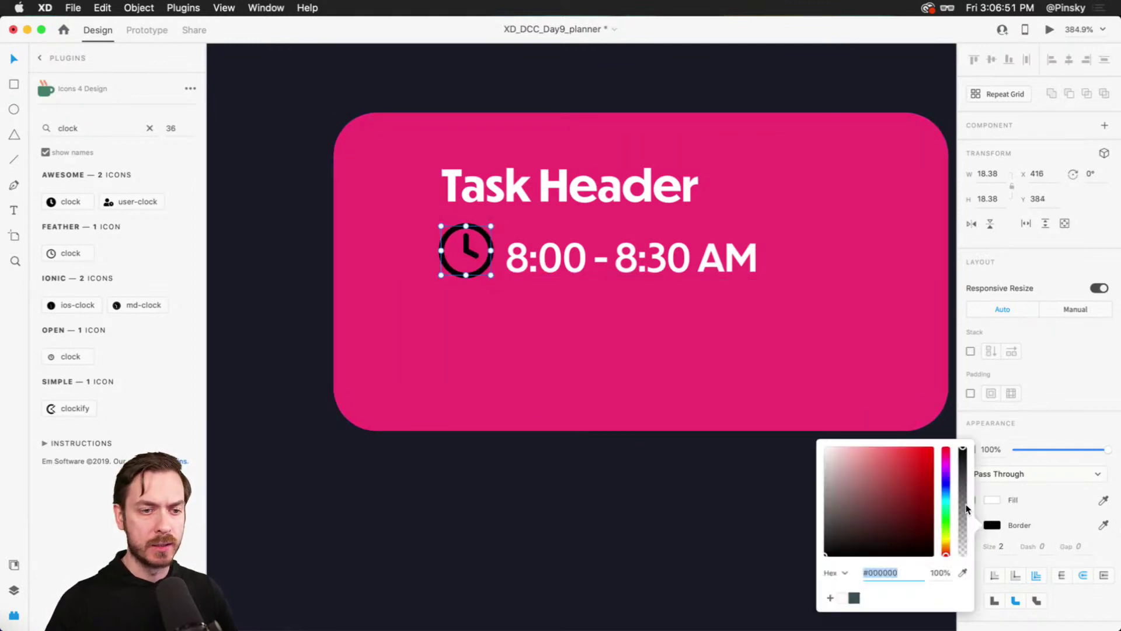
text(ffffff)
key(Return)
click(997, 327)
Reduce the clock icon to about 16 px and set its border size to 1.5
drag(494, 224, 488, 233)
click(1002, 546)
text(1.5)
key(Return)
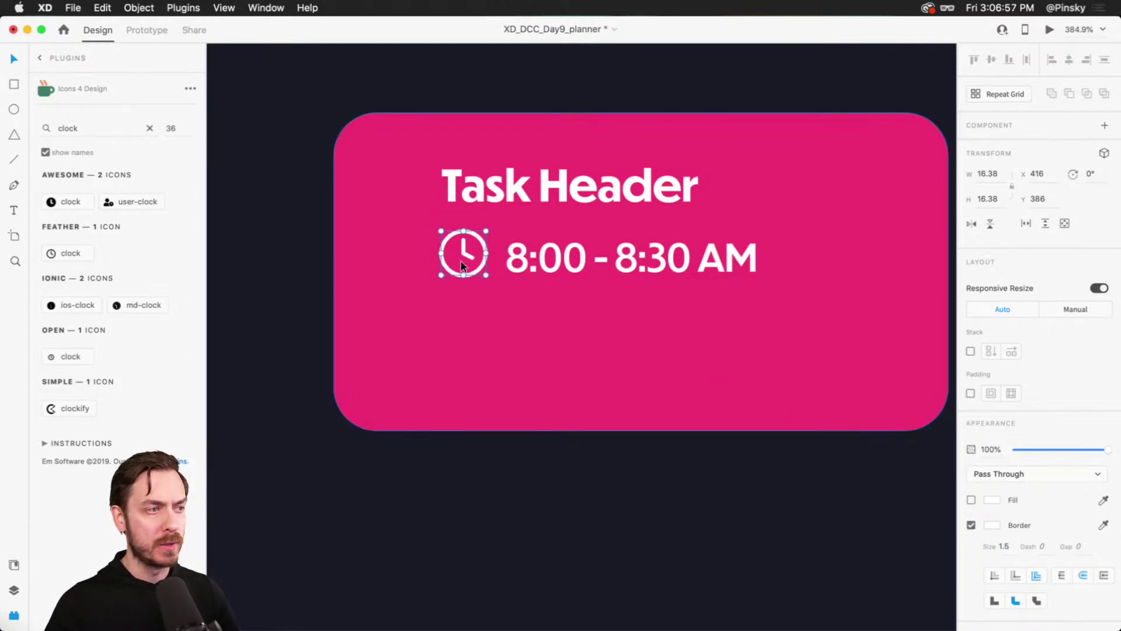
Align the clock icon and the time text vertically with each other at about Y 387, and preview the planner
drag(465, 248, 469, 256)
click(546, 261)
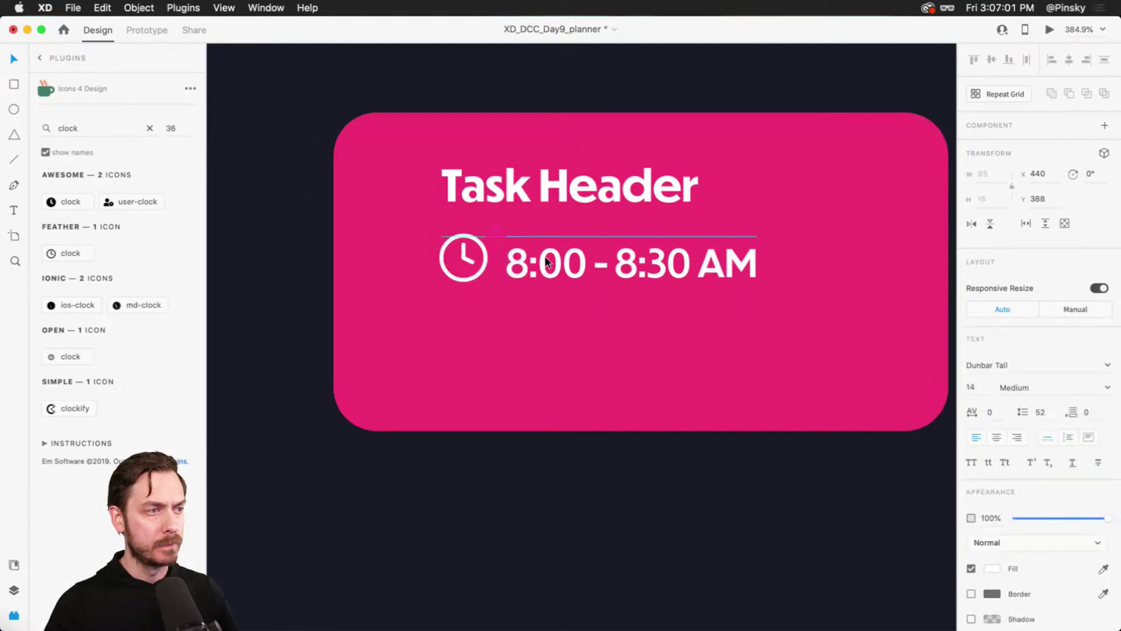
key(super+Return)
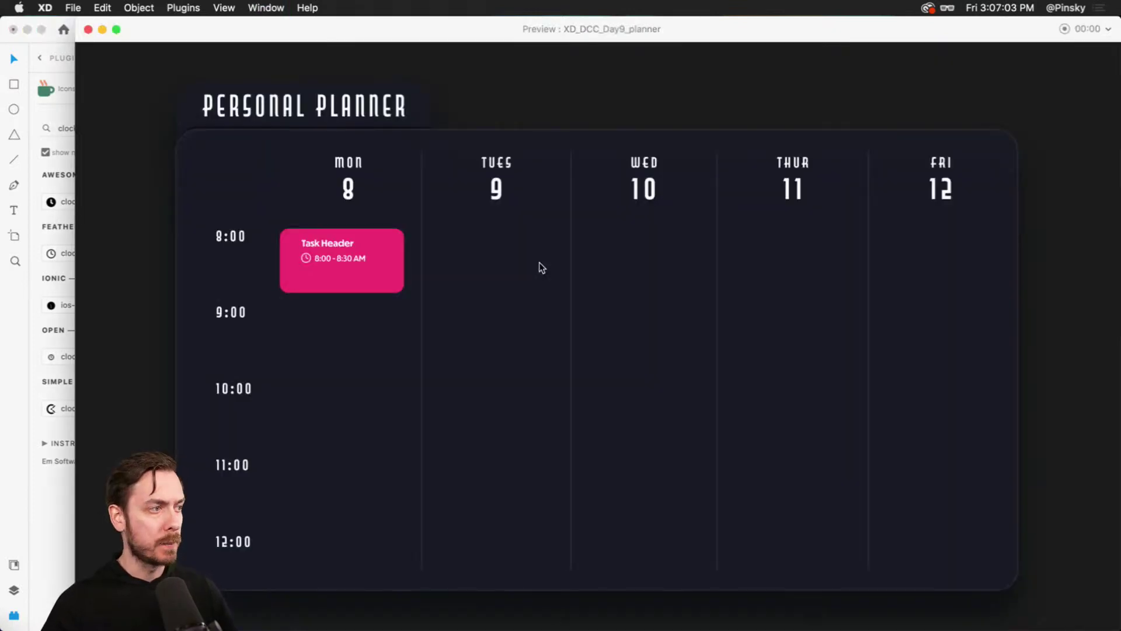
key(super+w)
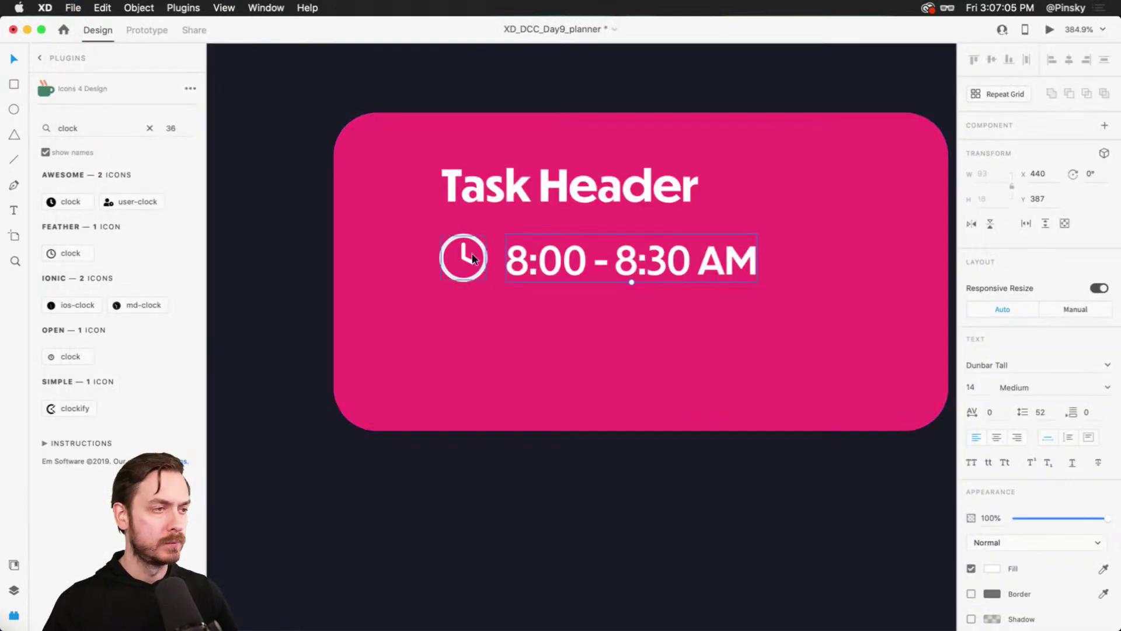
Group the clock icon with the time text and name the group "Time"
scroll(442, 229, down, 1)
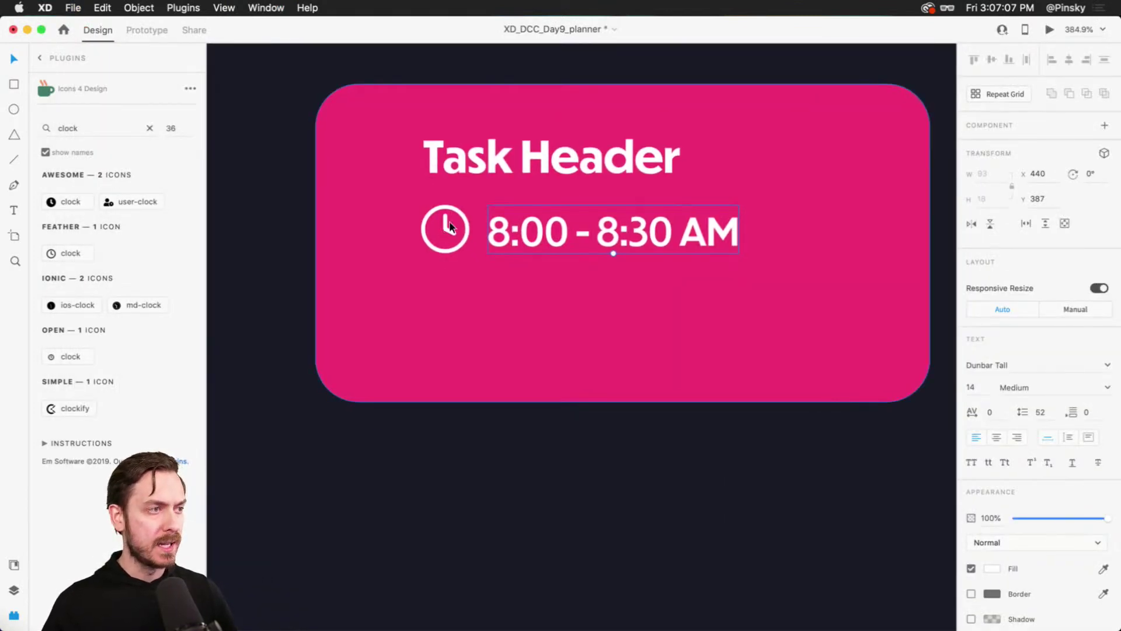
shift+click(445, 229)
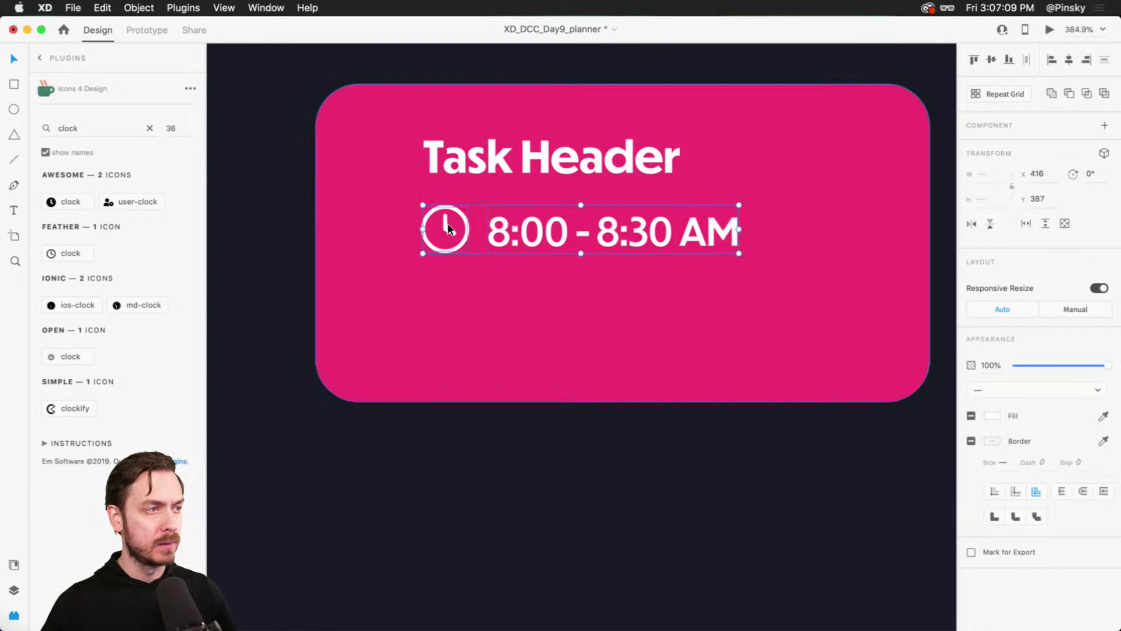
key(super+g)
key(super+y)
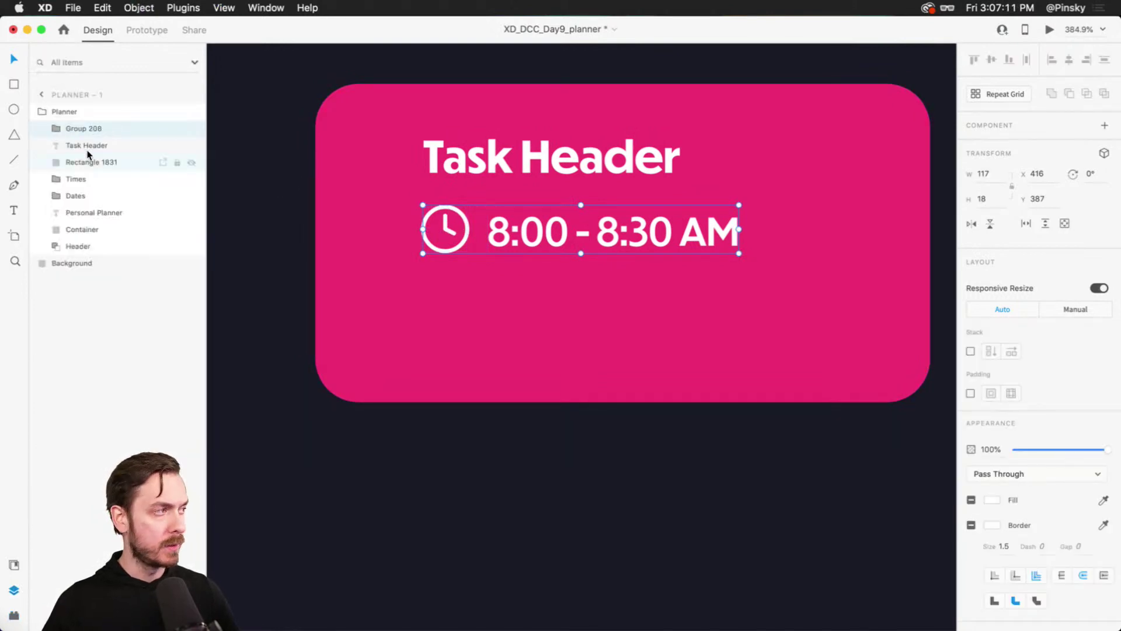
double_click(84, 128)
text(Time)
key(Return)
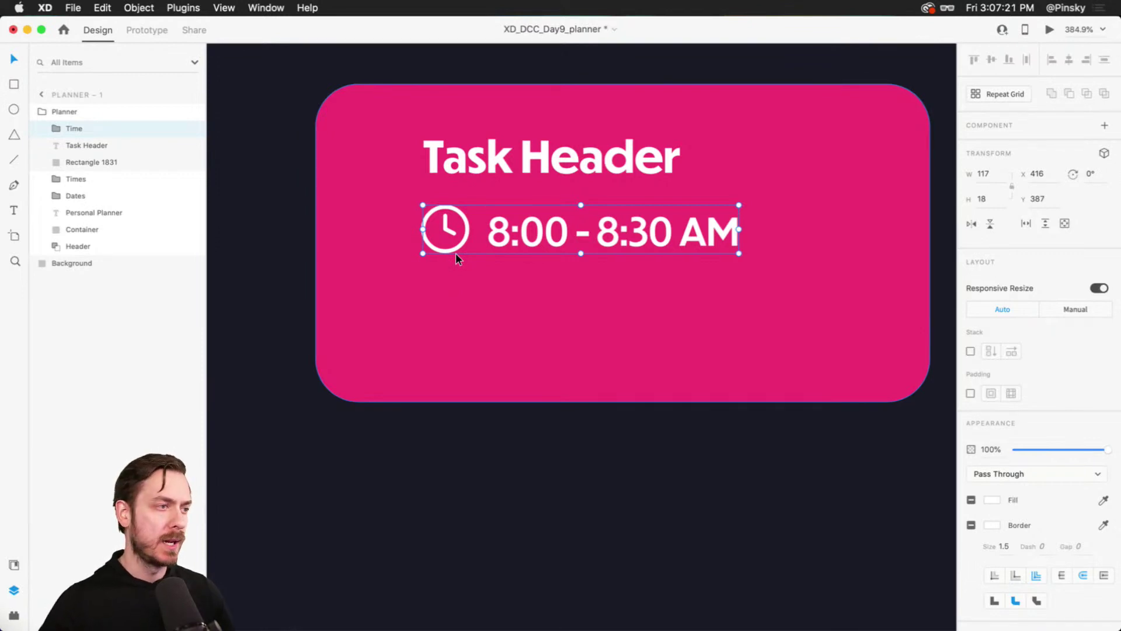
Reduce the pink rectangle's height to about 83 from its lower edge
click(514, 297)
click(483, 235)
click(609, 390)
drag(624, 403, 614, 307)
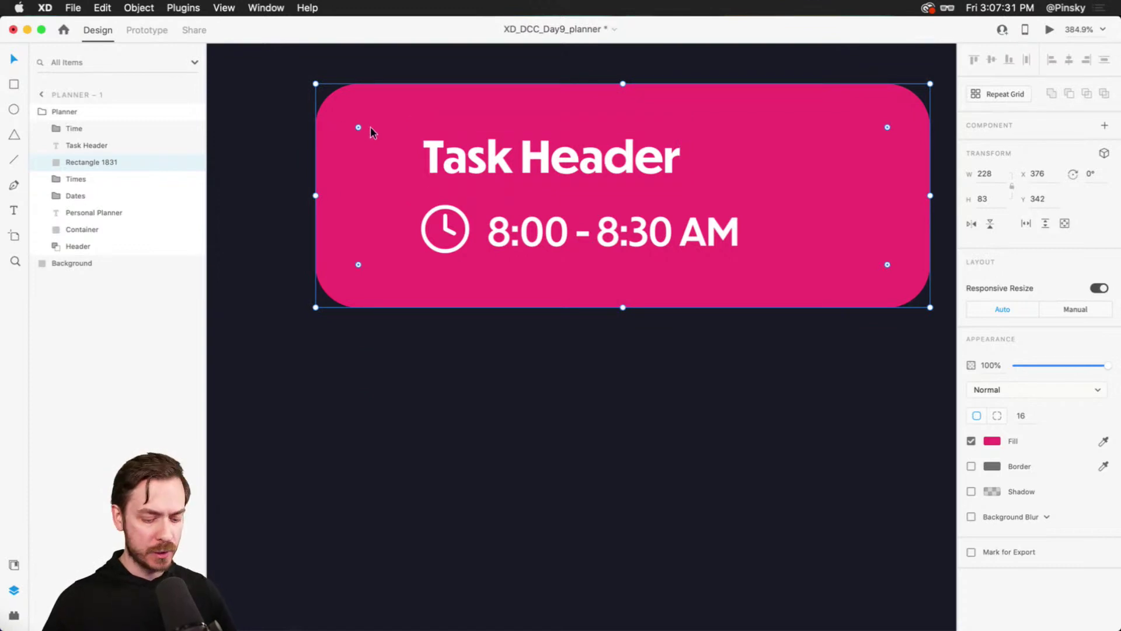
Draw a vertical line about 59 px tall inside the card, before the Task Header, at about X 395.5
key(l)
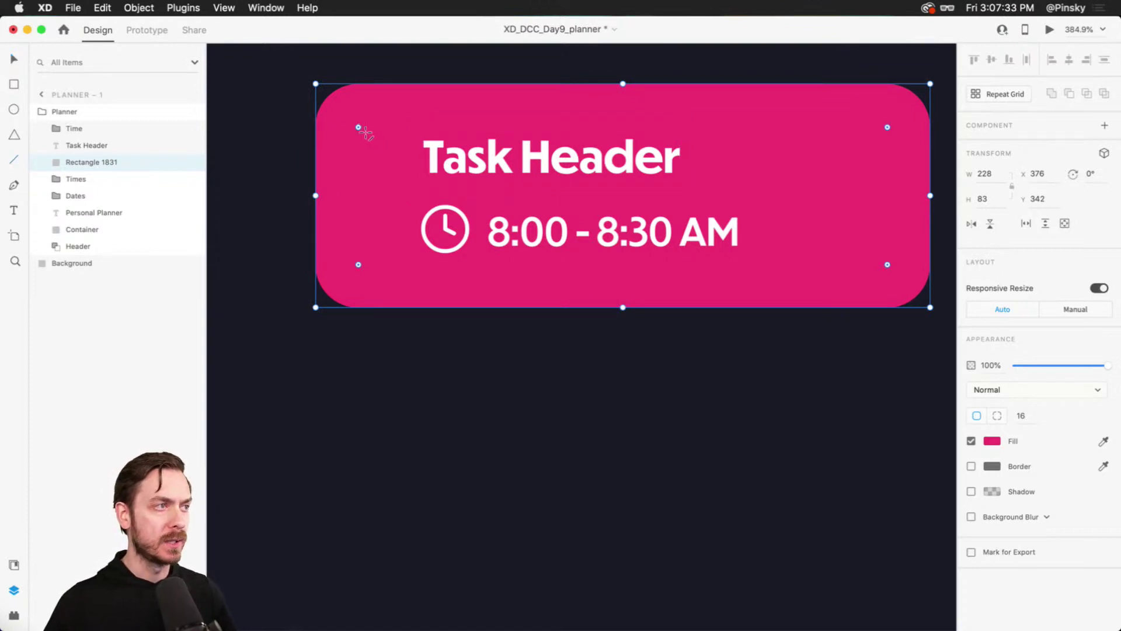
drag(357, 119, 358, 276)
drag(355, 183, 368, 184)
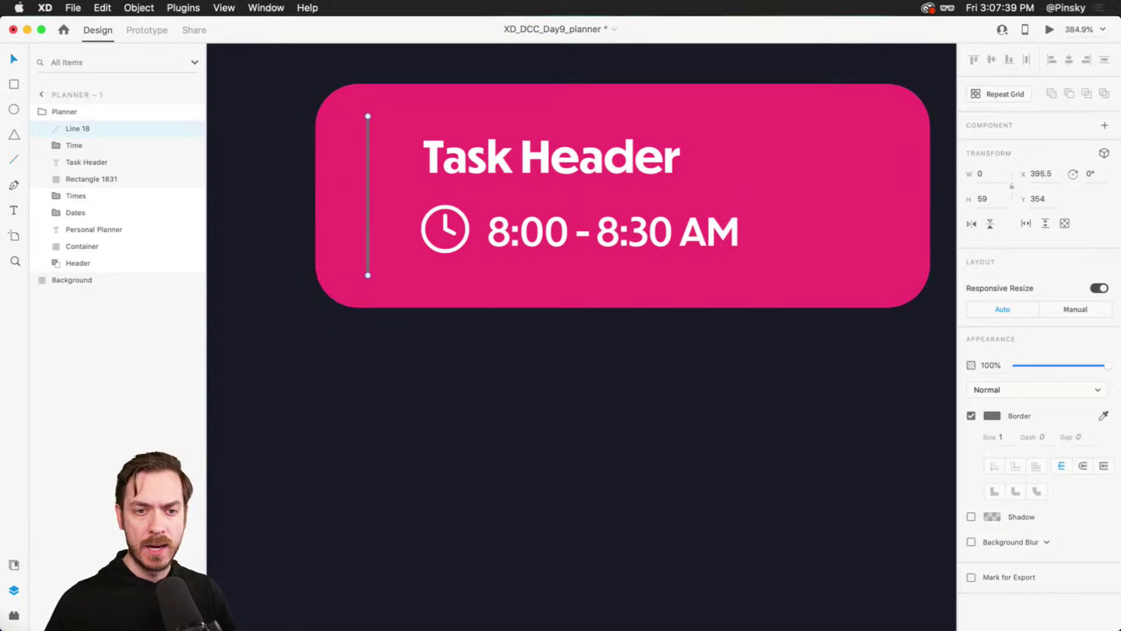
Make the vertical line's border white (#FFFFFF) with a size of 4
click(993, 416)
text(fff)
key(Return)
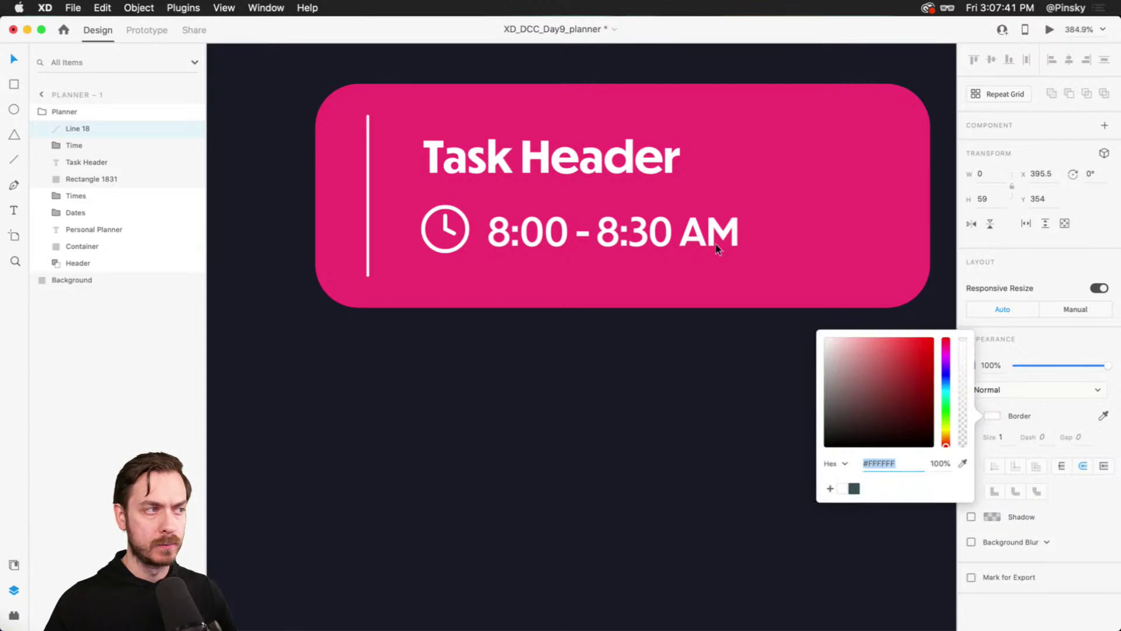
click(986, 437)
key(Up)
key(Up)
key(Up)
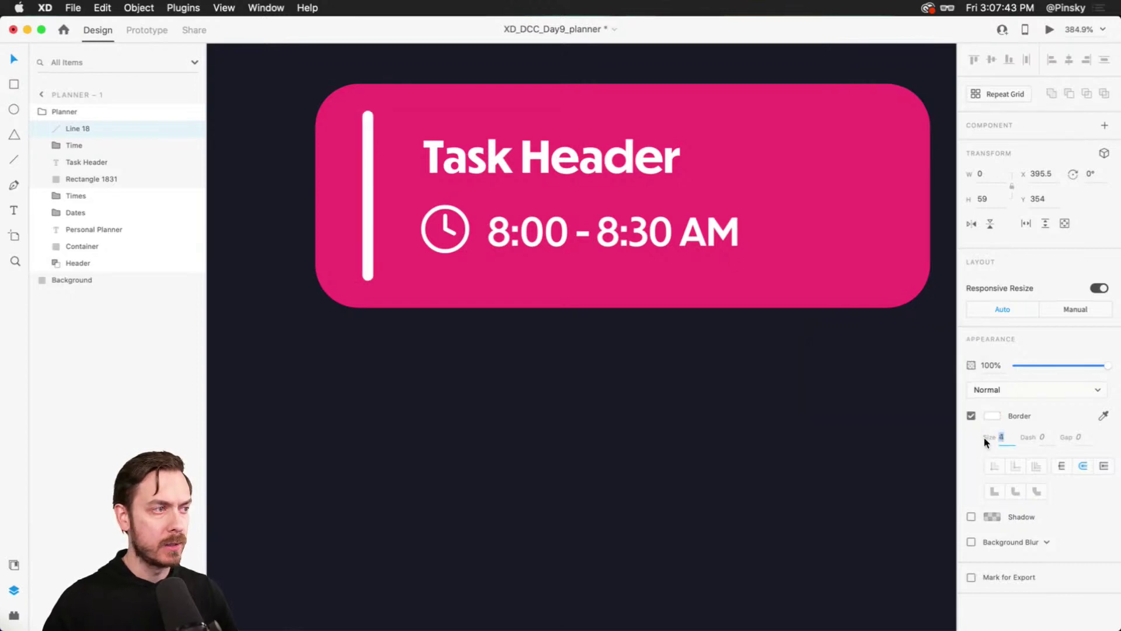
Lower the vertical line's opacity to 25% and preview the planner
drag(1106, 366, 1039, 363)
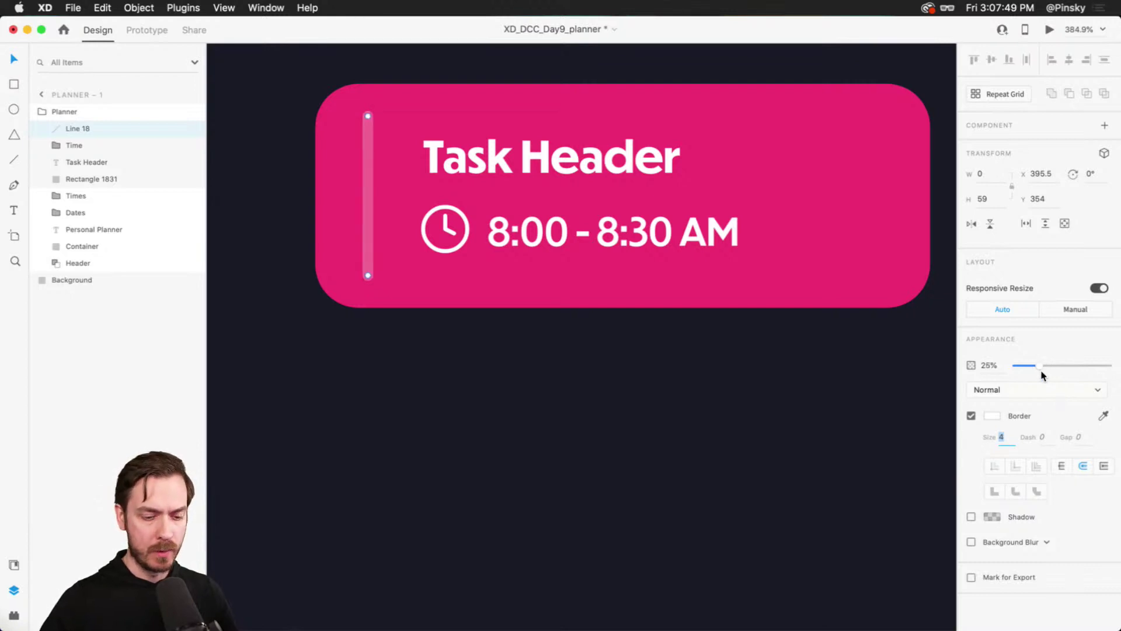
key(super+Return)
key(super+w)
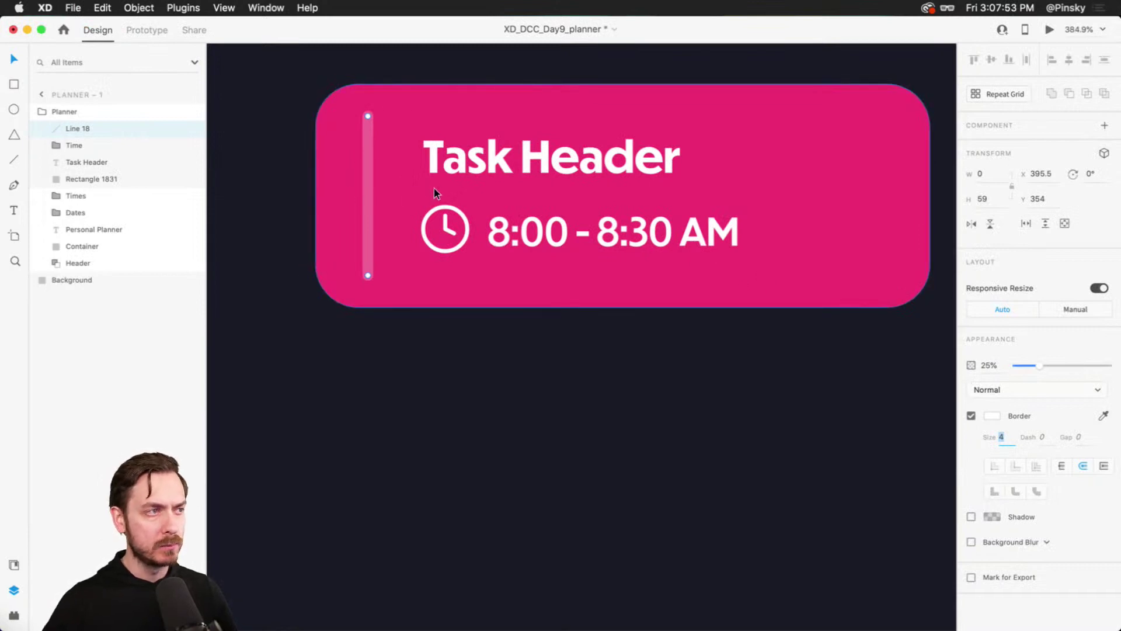
Move the Task Header and the time group together to about X 414 and preview the planner
click(438, 172)
shift+click(507, 241)
drag(522, 232, 514, 238)
click(517, 237)
key(super+Return)
key(super+w)
Try 10 as the start hour in the card's time text and undo the edit
click(715, 225)
double_click(520, 236)
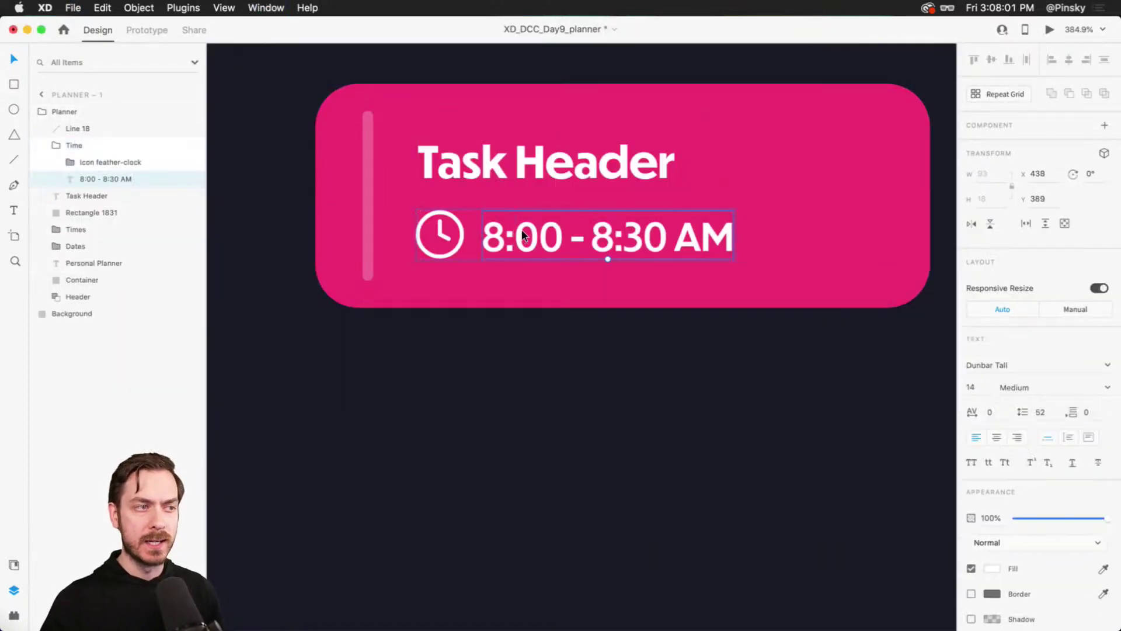
double_click(517, 234)
click(514, 240)
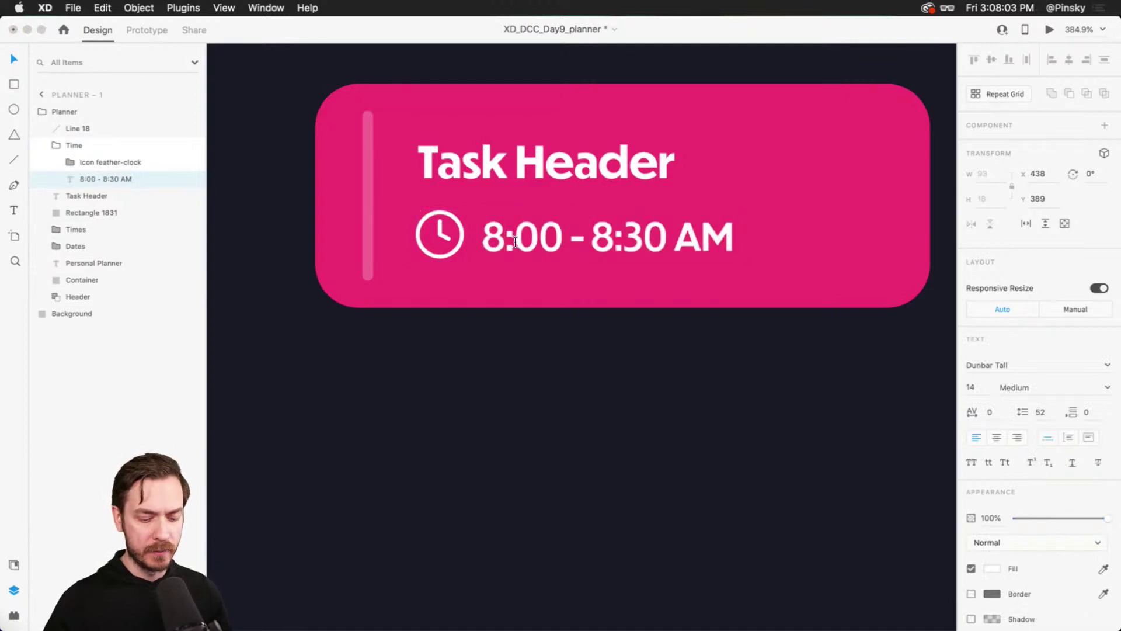
key(BackSpace)
text(10)
key(Escape)
key(super+z)
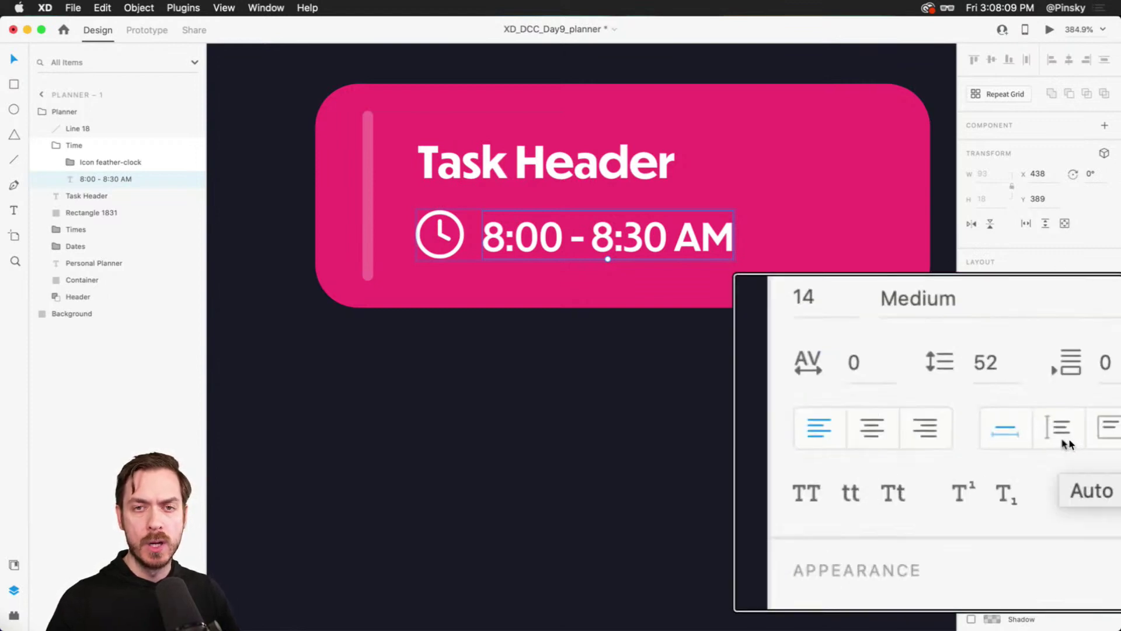
Set the card's time text to Auto Height and widen its text box to about 145
click(1068, 438)
drag(734, 234, 874, 239)
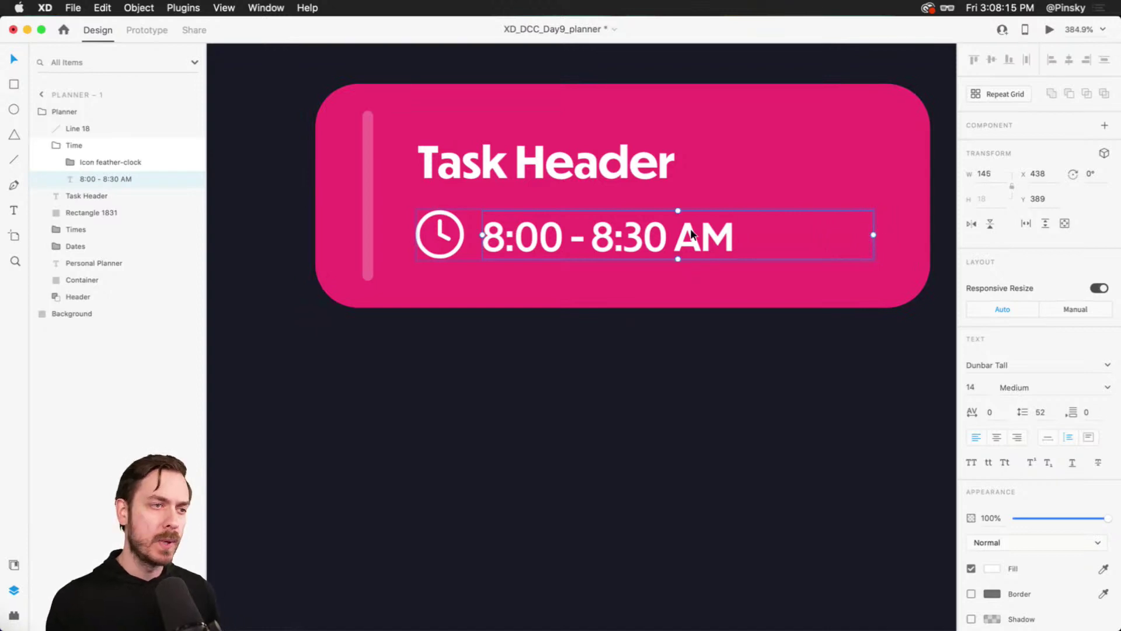
click(489, 140)
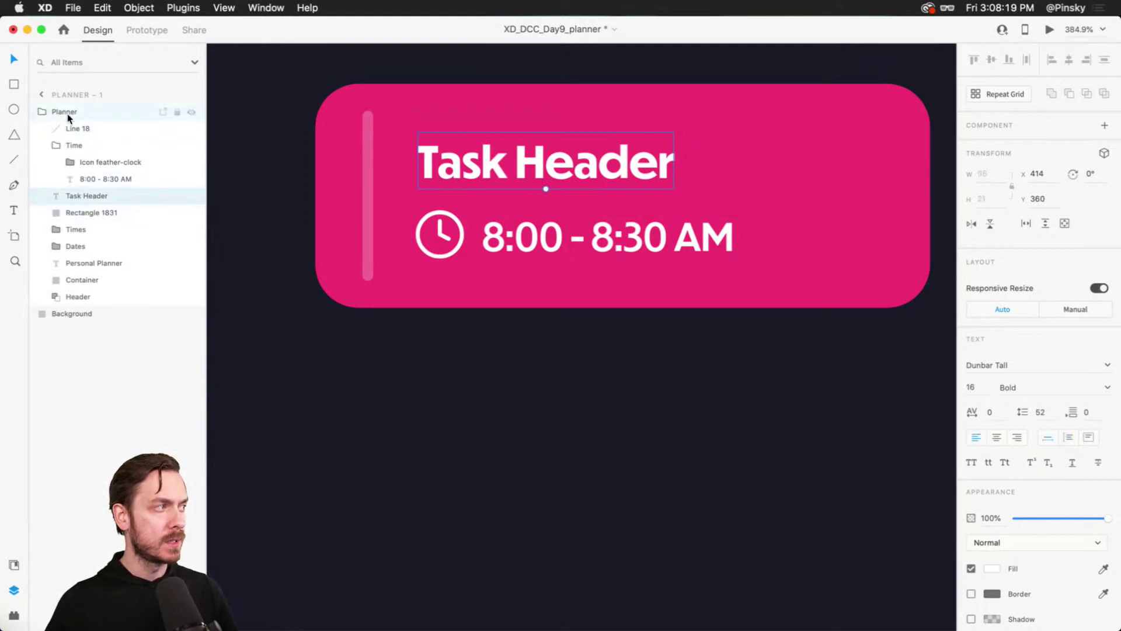
Group the pink rectangle, Task Header, time group and vertical line, and name the group Task
click(515, 107)
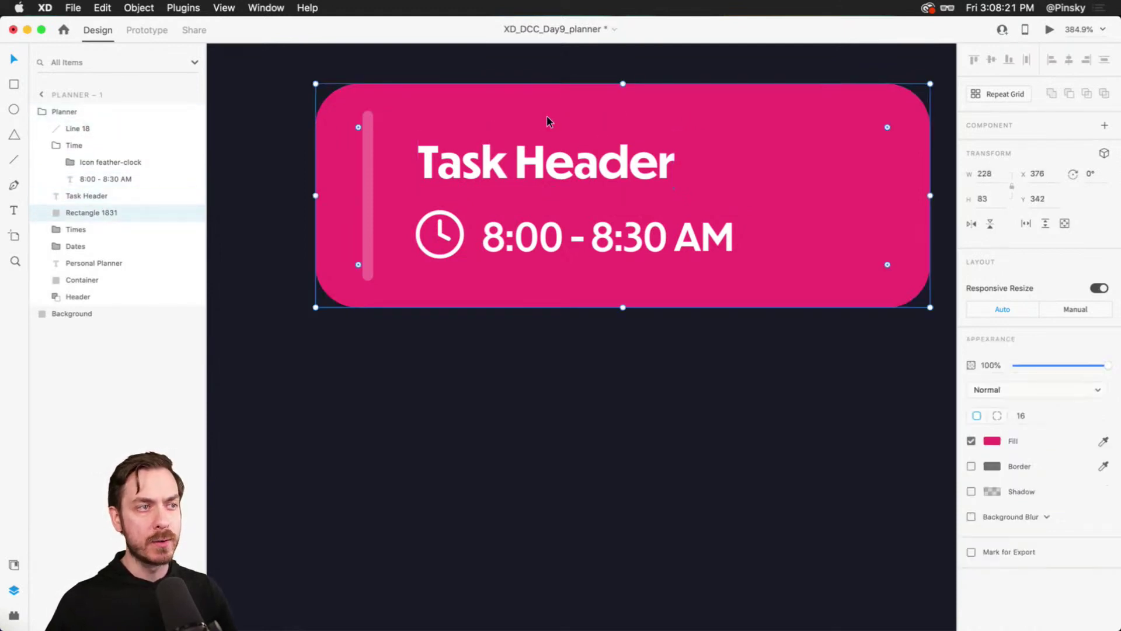
shift+click(524, 172)
shift+click(530, 230)
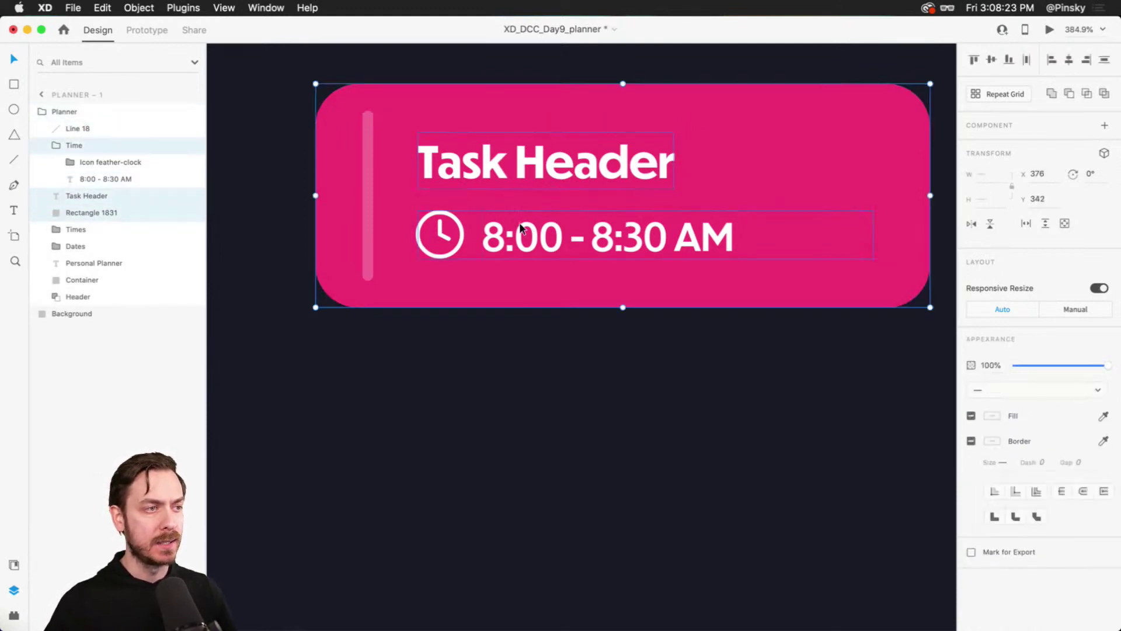
shift+click(369, 187)
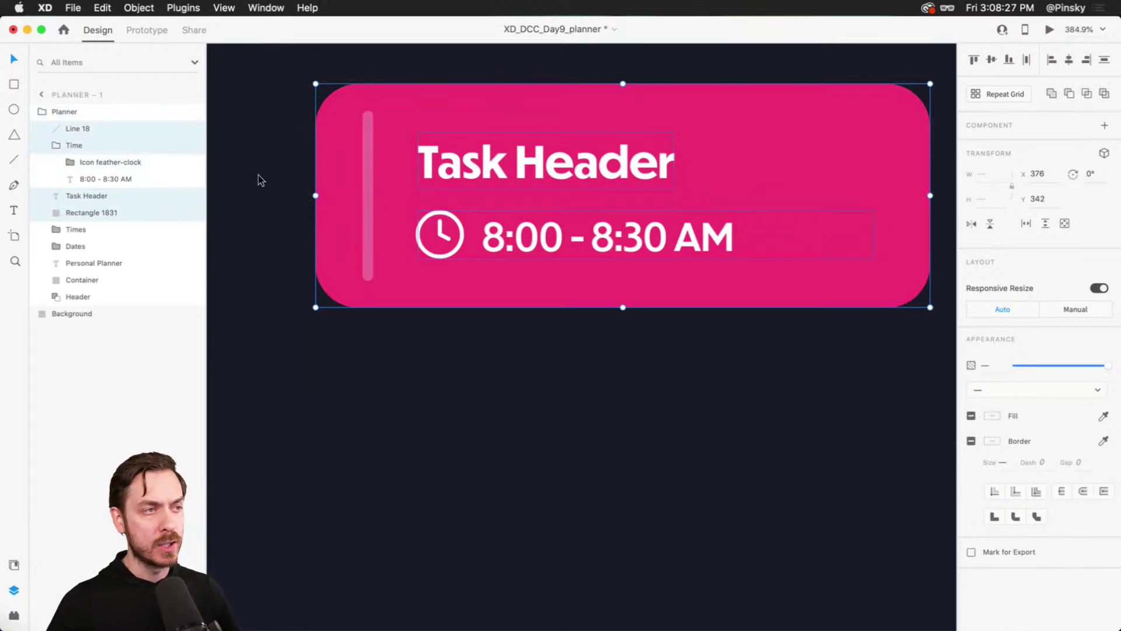
key(super+Tab)
key(super+Tab)
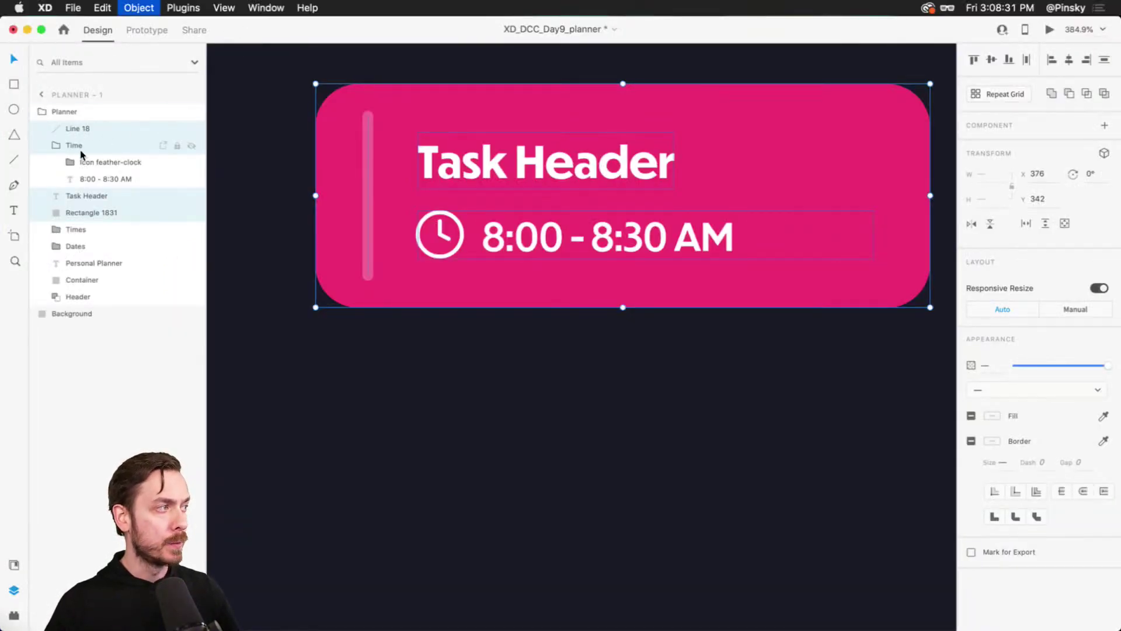
key(super+g)
double_click(80, 126)
text(Task)
key(Return)
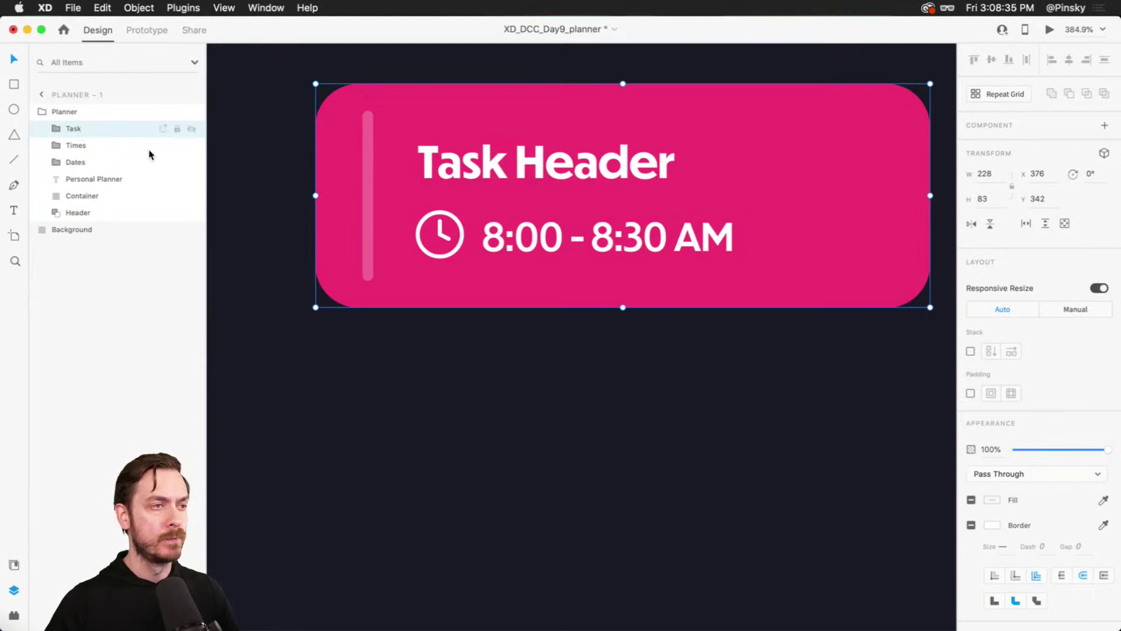
Turn on padding for the Task group
double_click(712, 211)
key(Escape)
key(Escape)
click(140, 129)
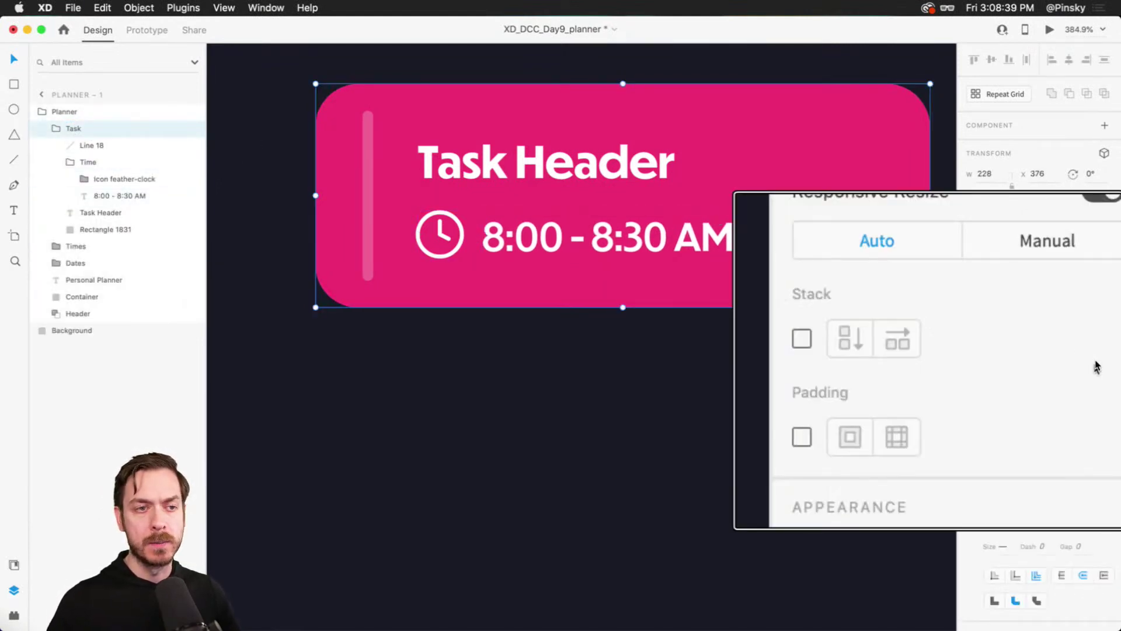
click(971, 395)
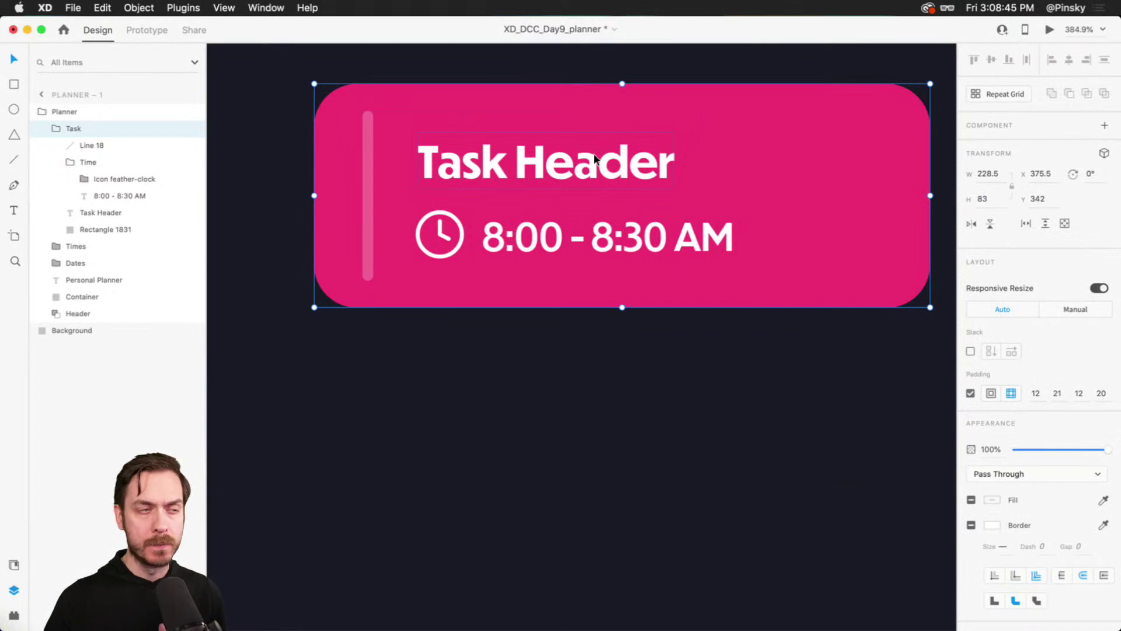
Test the padding with a duplicate of the time group moved down to about Y 430, and undo the duplicate and the padding
double_click(839, 149)
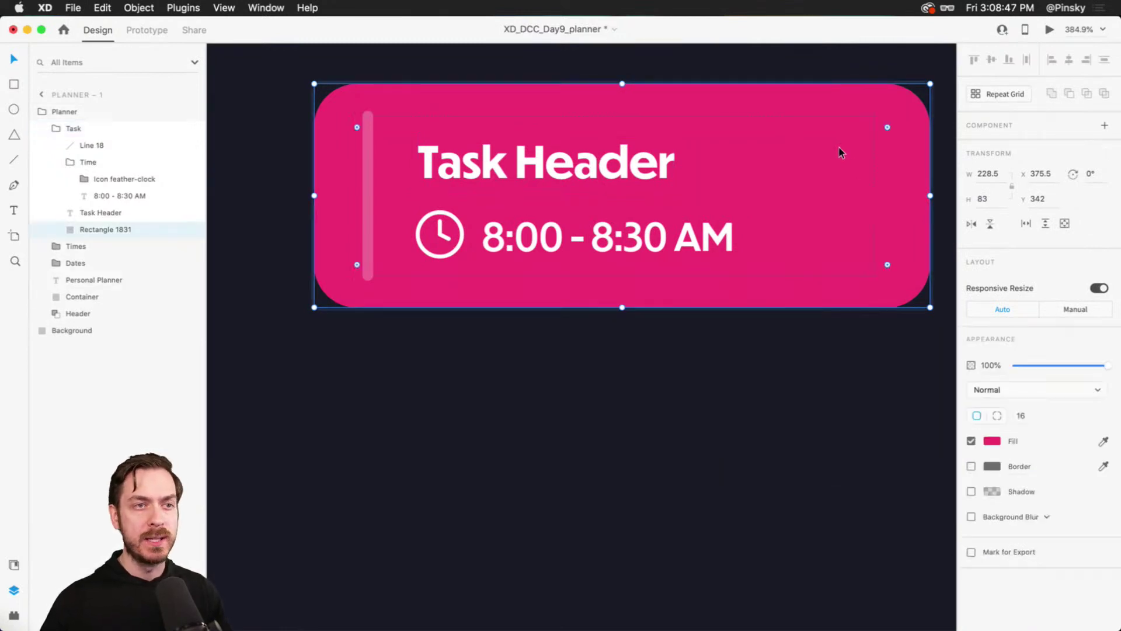
click(562, 228)
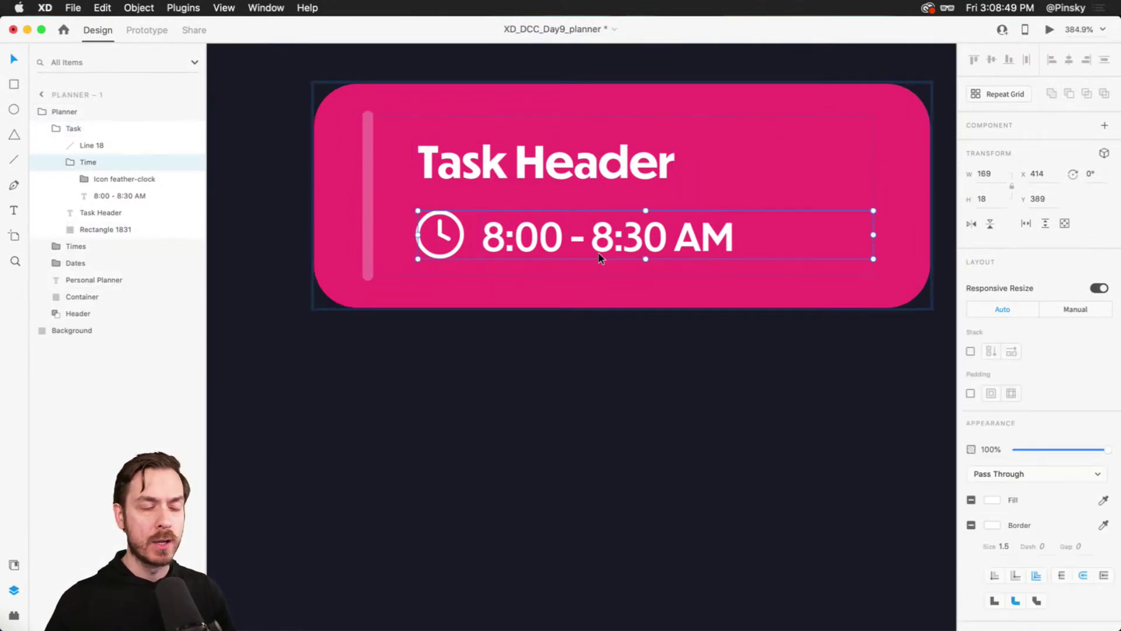
mouse_move(645, 261)
mouse_down()
mouse_move(646, 310)
mouse_move(645, 261)
mouse_up()
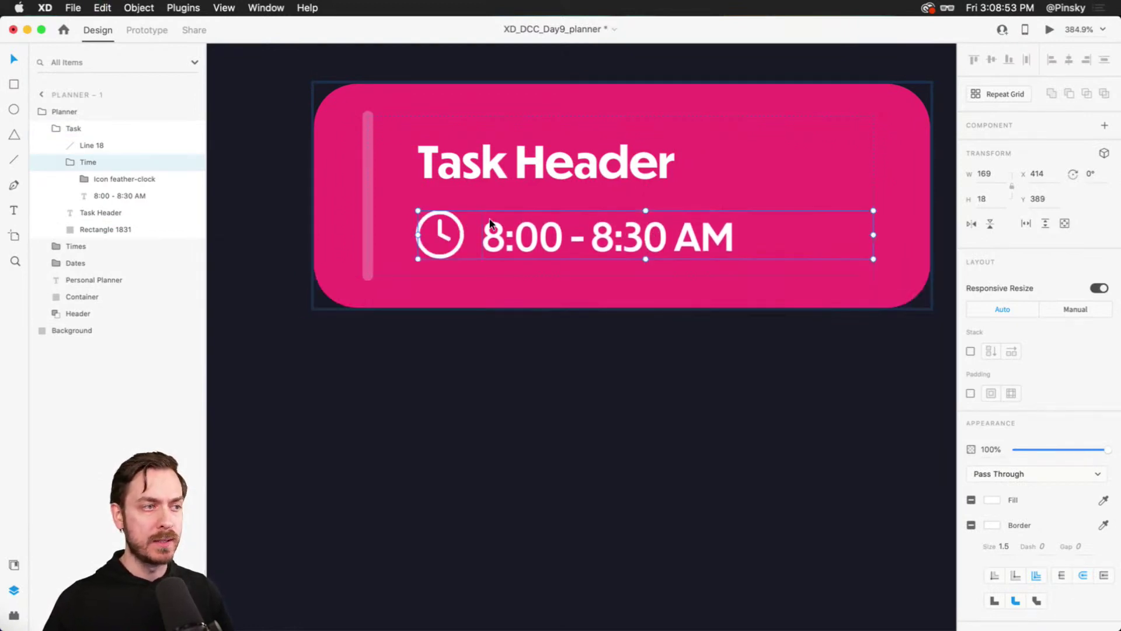
key(super+d)
drag(544, 225, 543, 335)
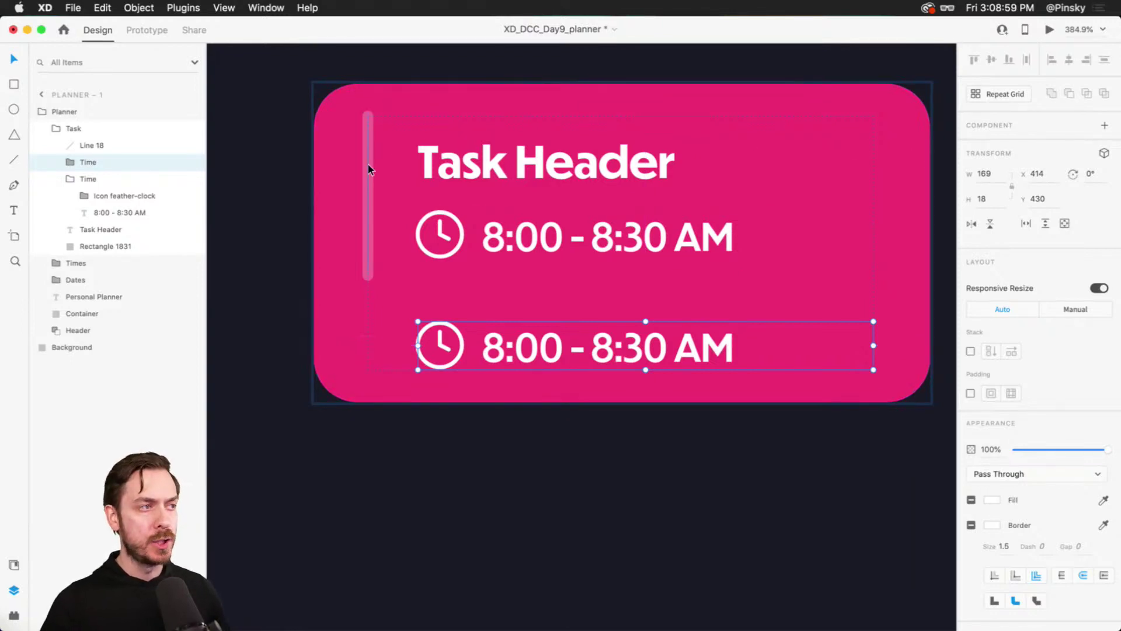
key(super+z)
key(super+z)
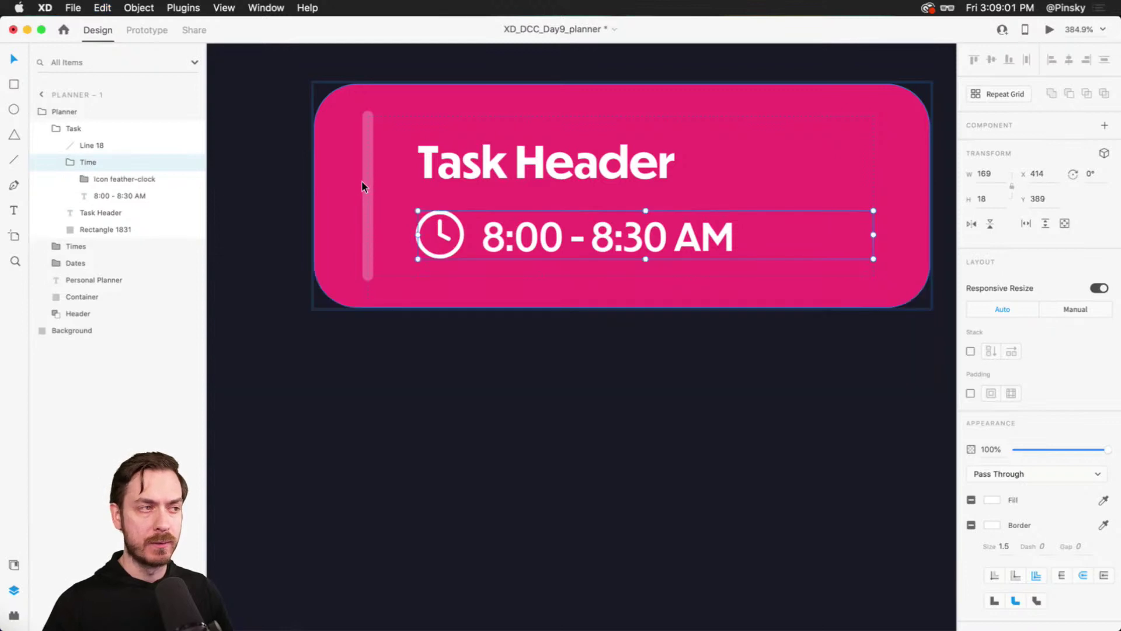
key(Escape)
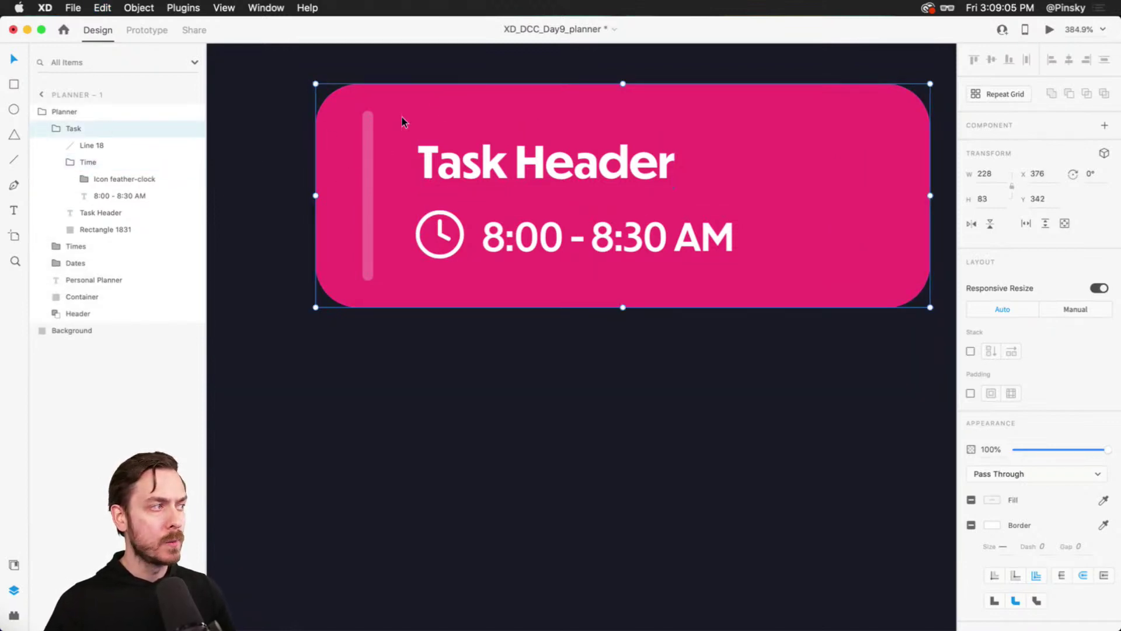
Reorder the vertical line directly above the pink rectangle, group the two and name the group Background
click(105, 229)
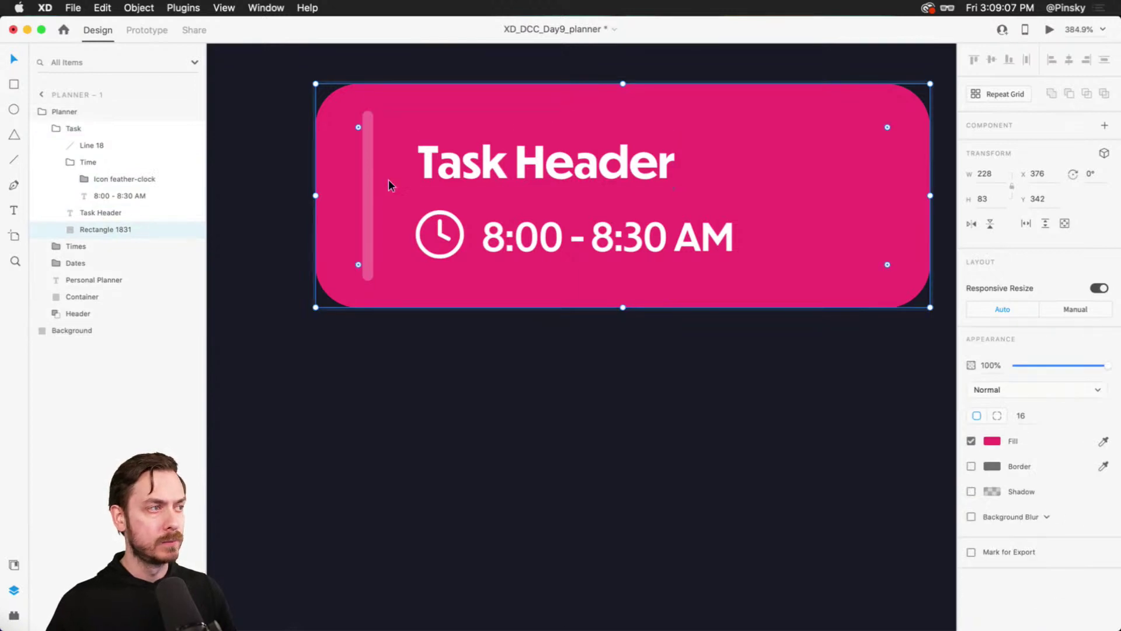
click(367, 180)
drag(98, 146, 88, 219)
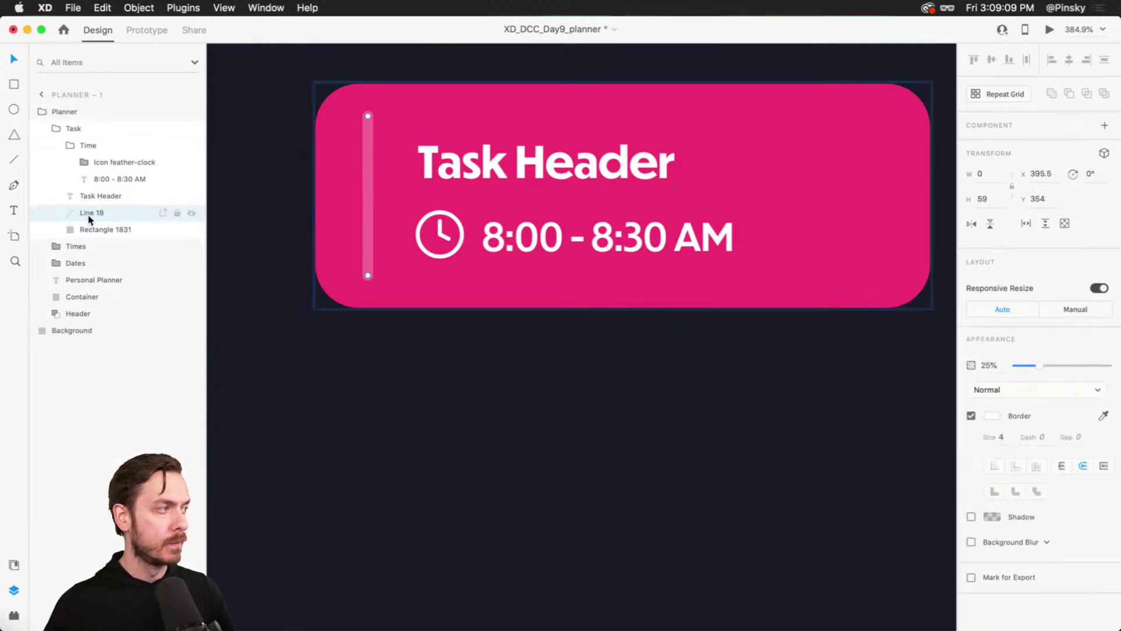
shift+click(438, 117)
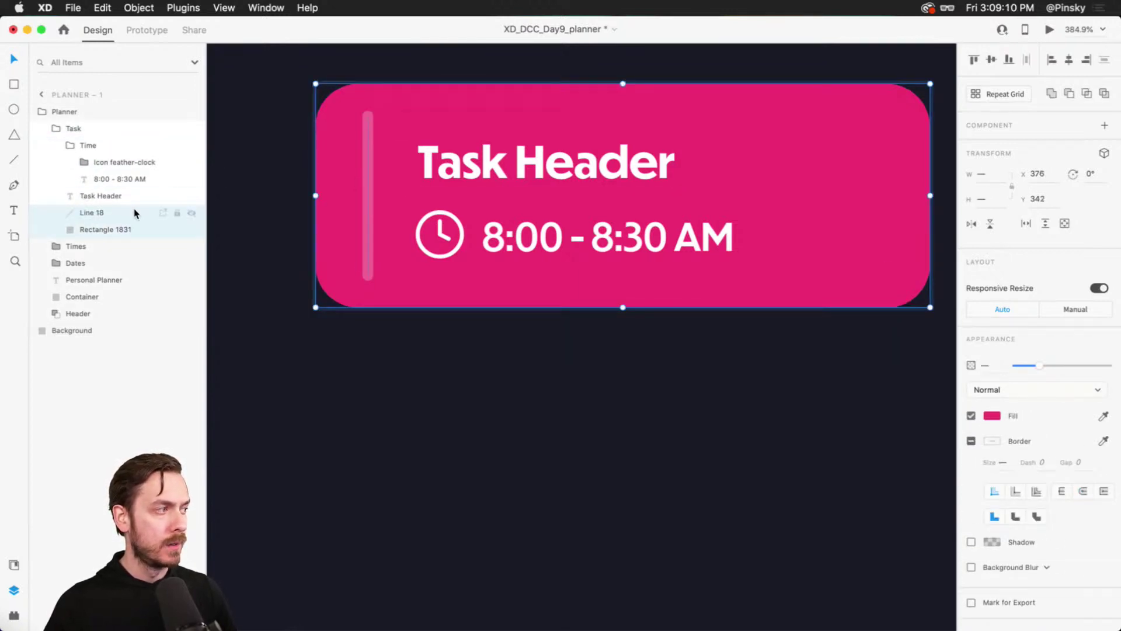
key(super+g)
double_click(89, 212)
text(Background)
key(Return)
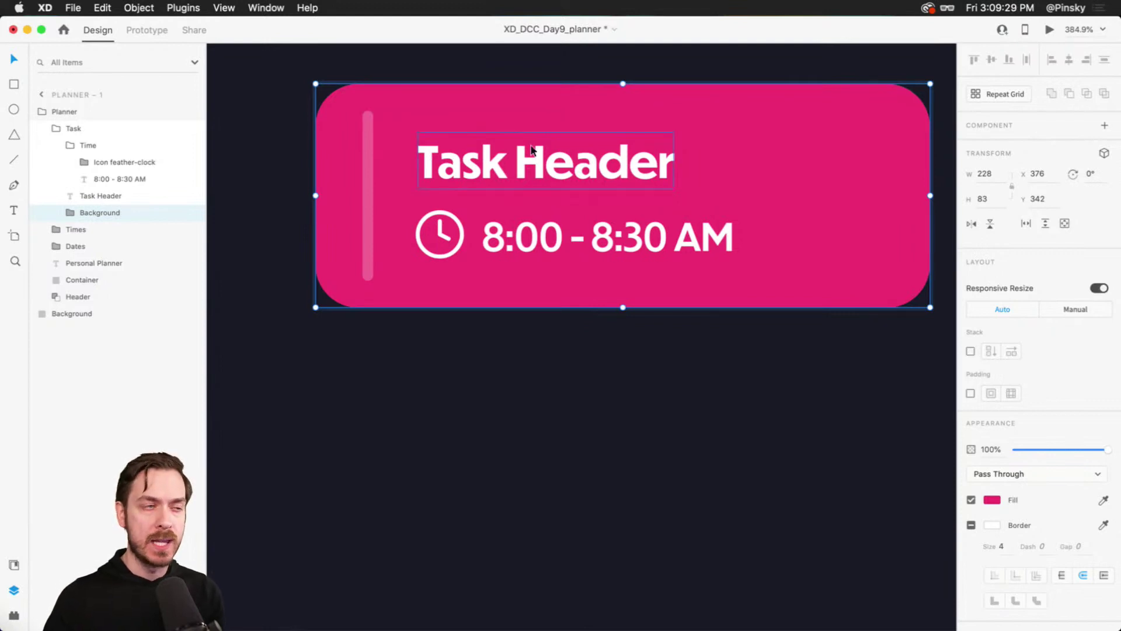
Turn on padding for the Task group with its new Background group
click(105, 127)
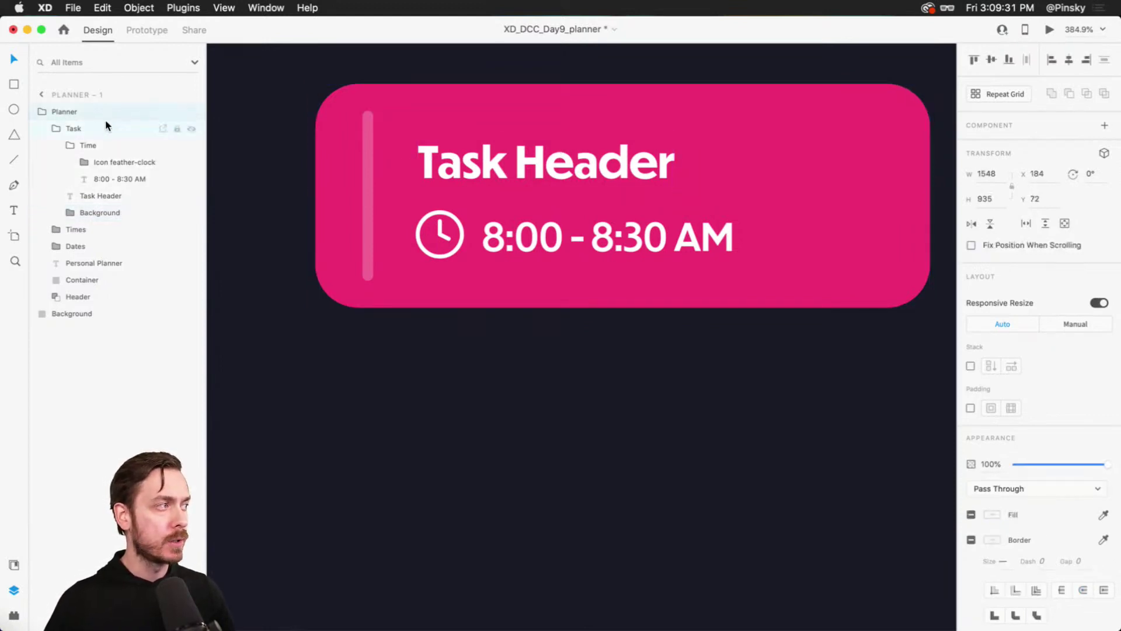
click(971, 393)
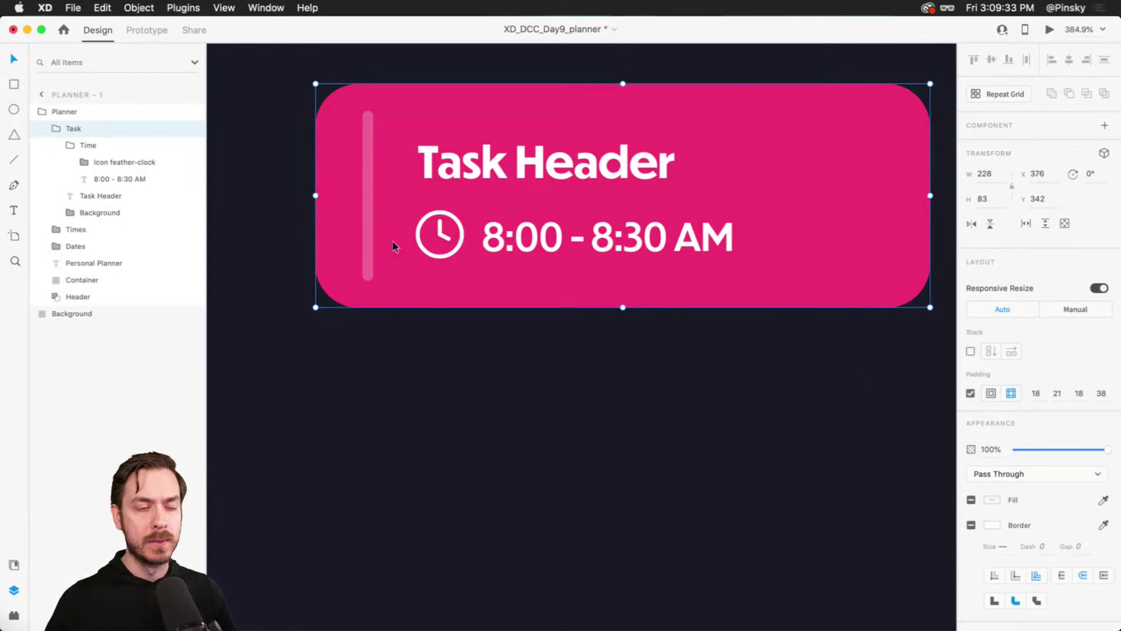
Test the padded card by duplicating the time group and moving it lower, undoing each change
double_click(566, 236)
key(super+d)
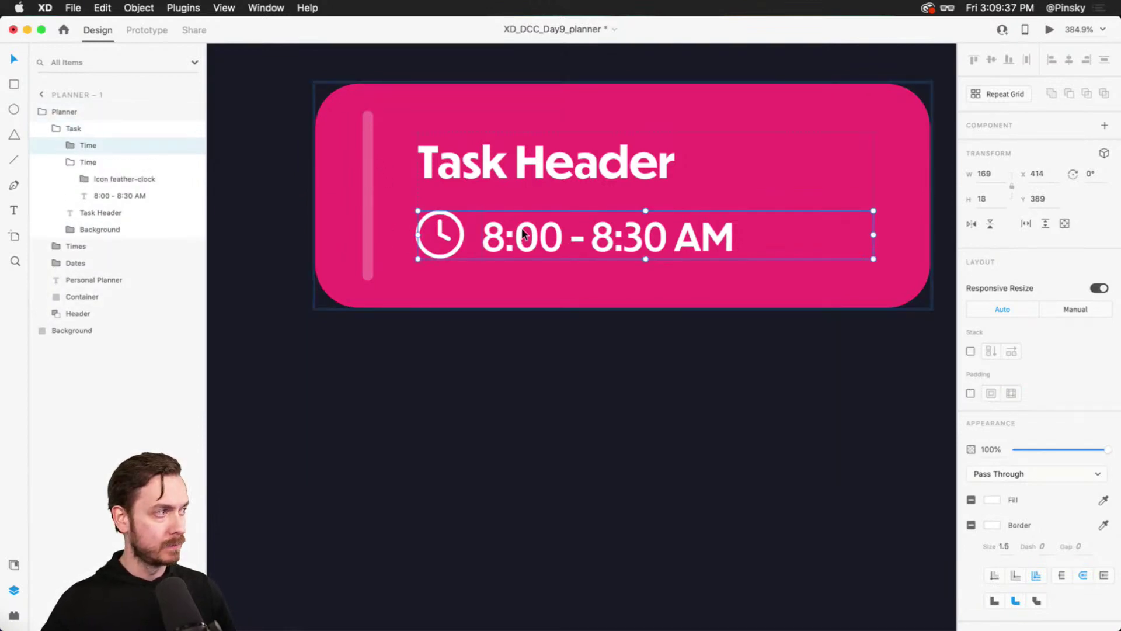
key(super+z)
click(87, 128)
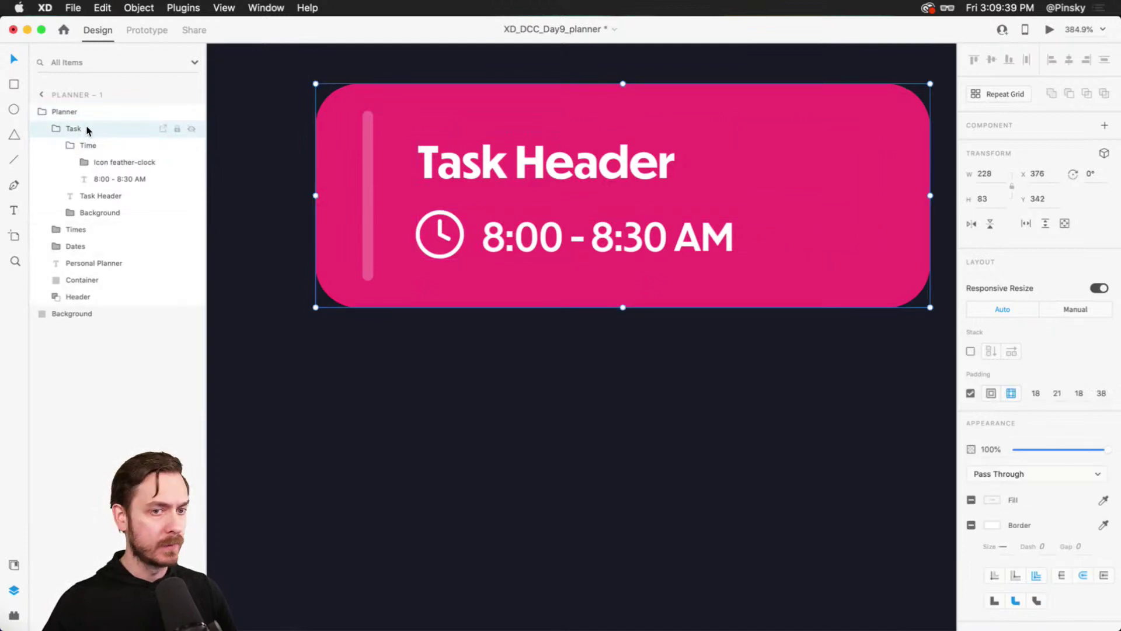
double_click(508, 237)
drag(538, 236, 514, 337)
key(super+z)
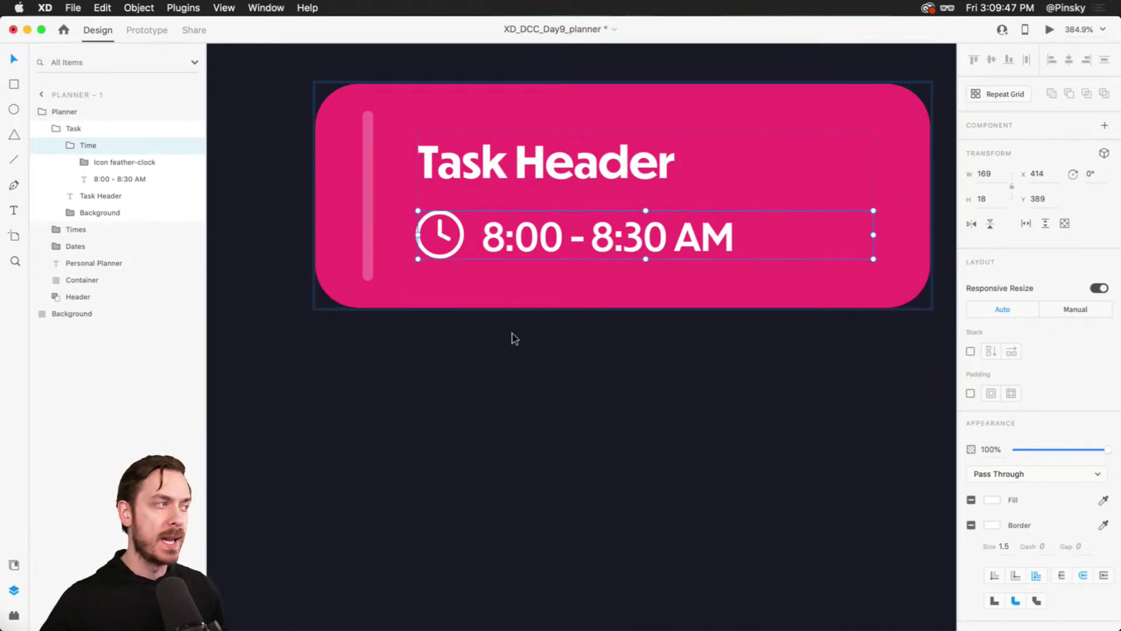
Turn on stacking for the Task group
click(95, 128)
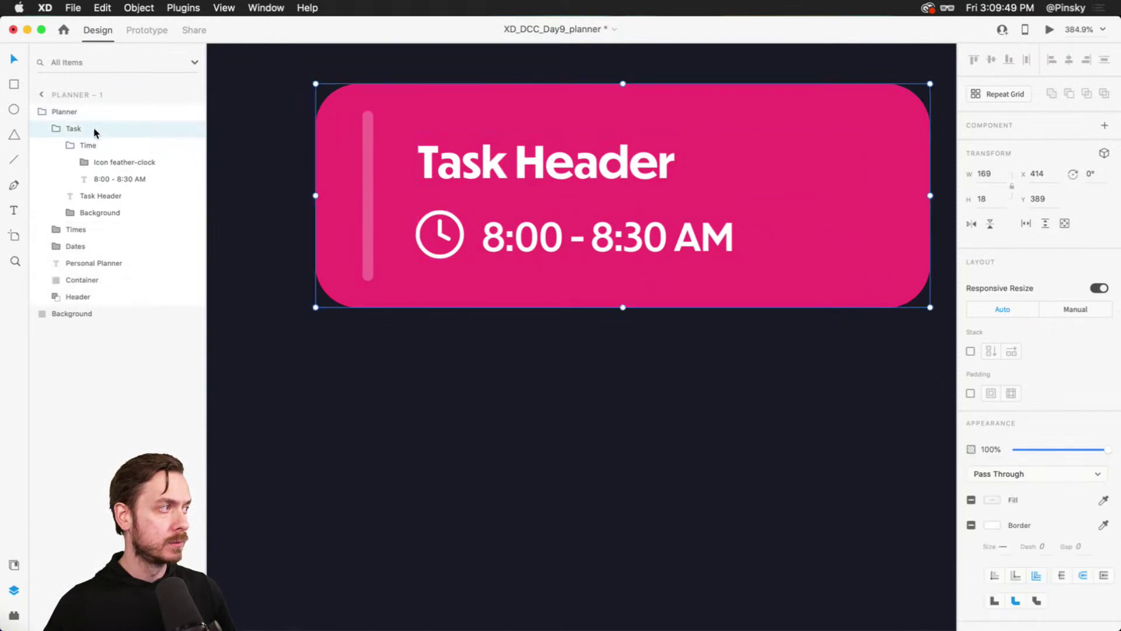
click(971, 351)
Test the stack by duplicating the time group three times, and undo the duplicates
double_click(524, 232)
key(super+d)
key(super+d)
key(super+d)
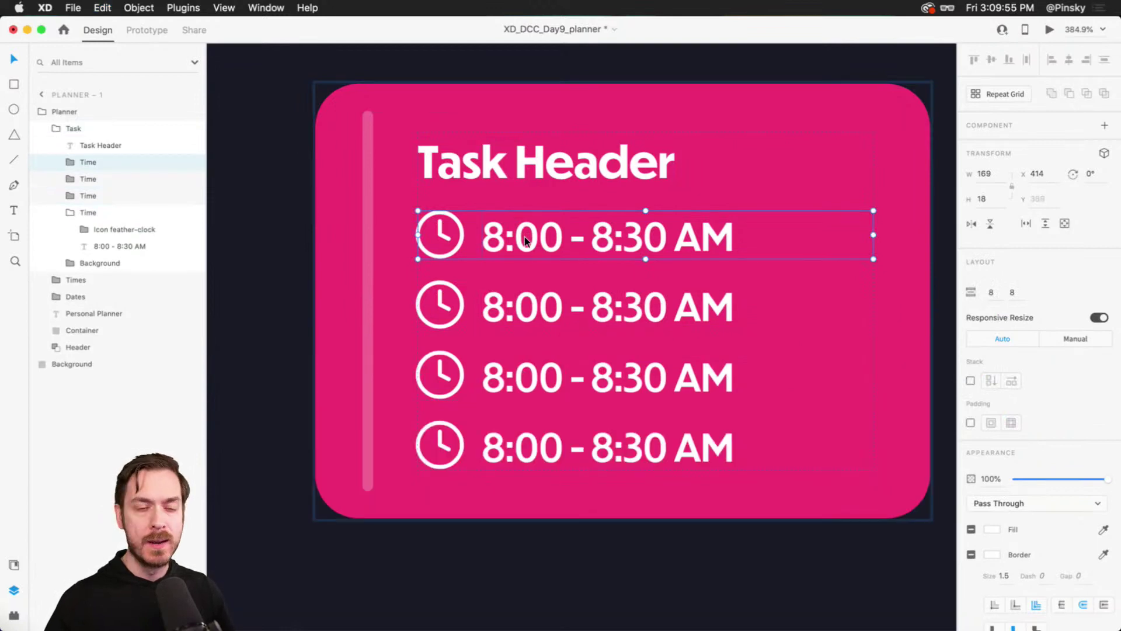
key(super+z)
key(super+z)
key(super+z)
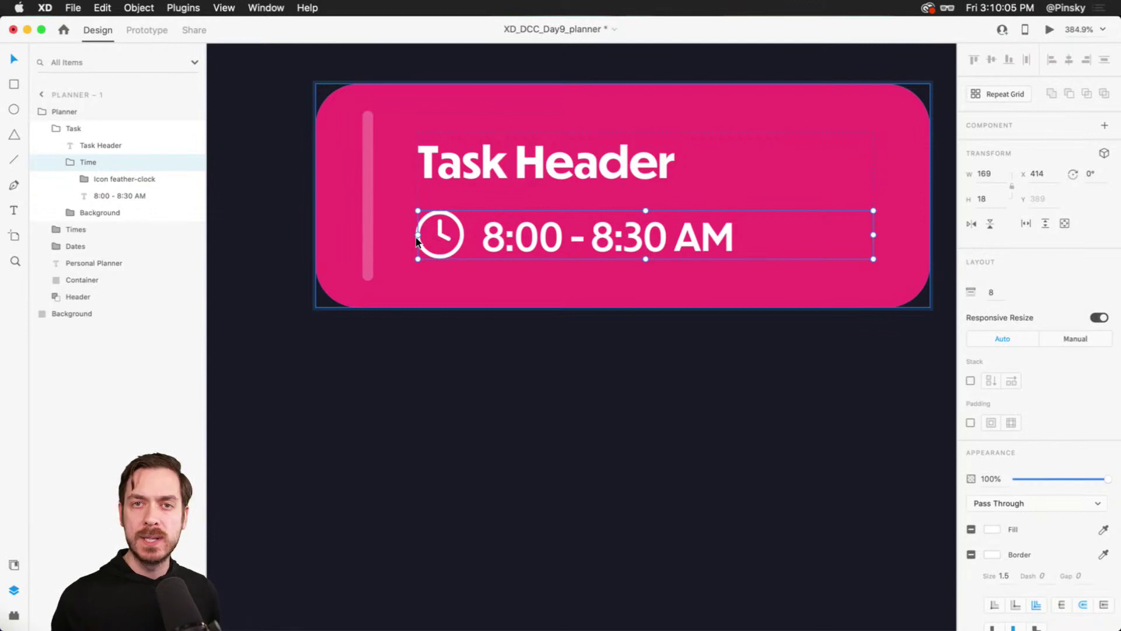
Draw a circle about 28 across below the time, set its stack gap to about 10 and remove its border
key(e)
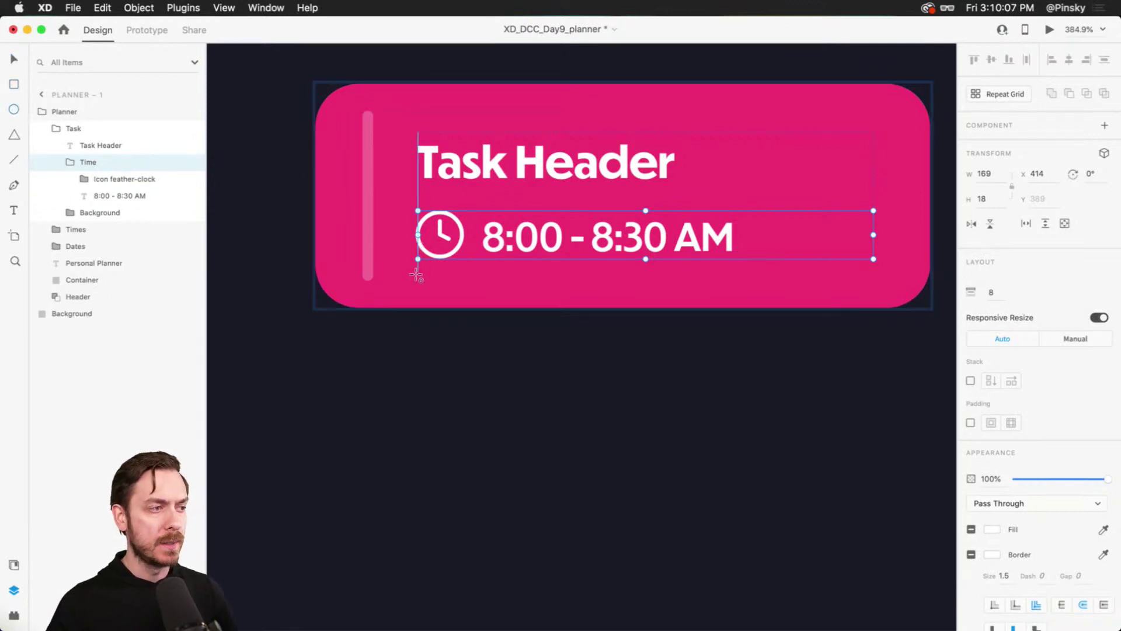
drag(417, 274, 492, 349)
drag(450, 306, 463, 278)
click(972, 471)
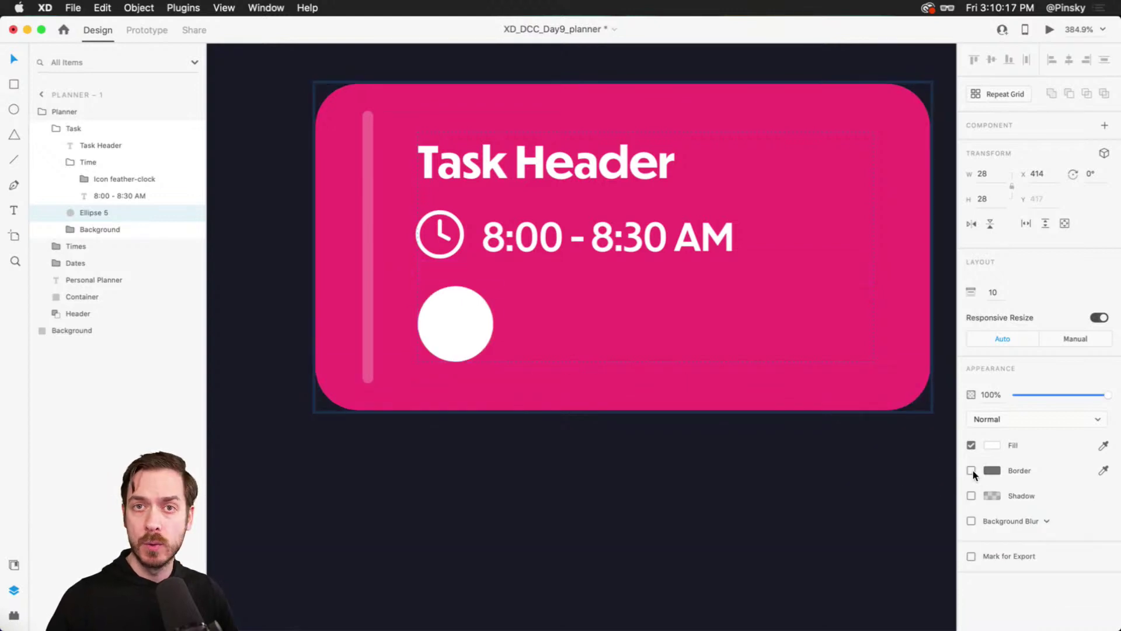
Repeat the white circle in a Repeat Grid as a row of four, tightening the gaps to a grid about 148 wide
click(467, 304)
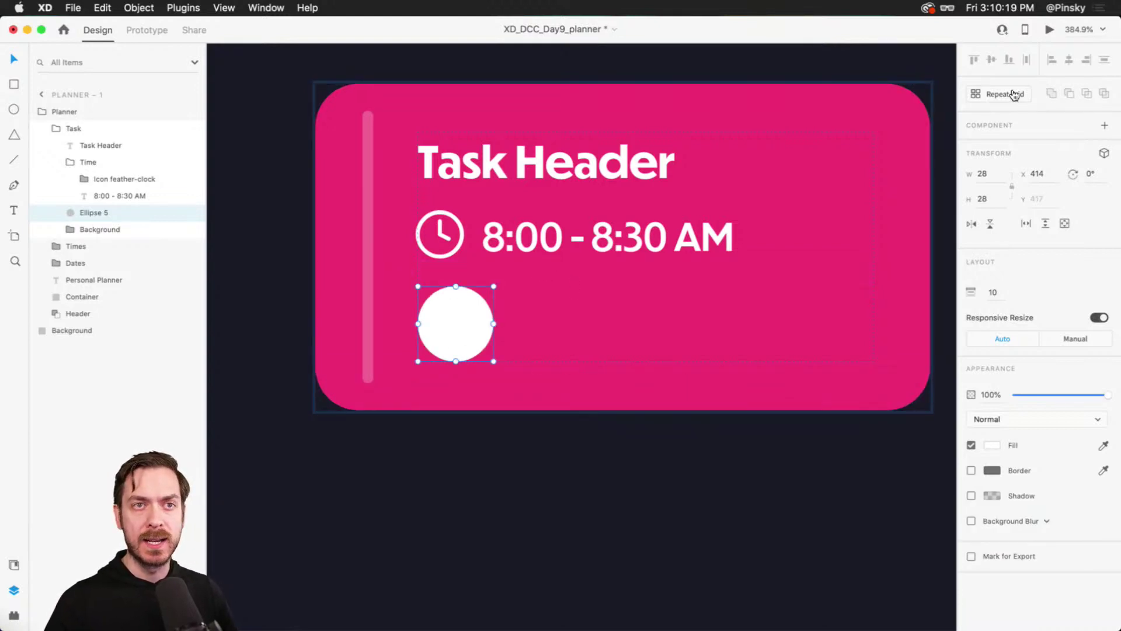
click(1019, 96)
drag(494, 334, 880, 334)
drag(760, 316, 716, 315)
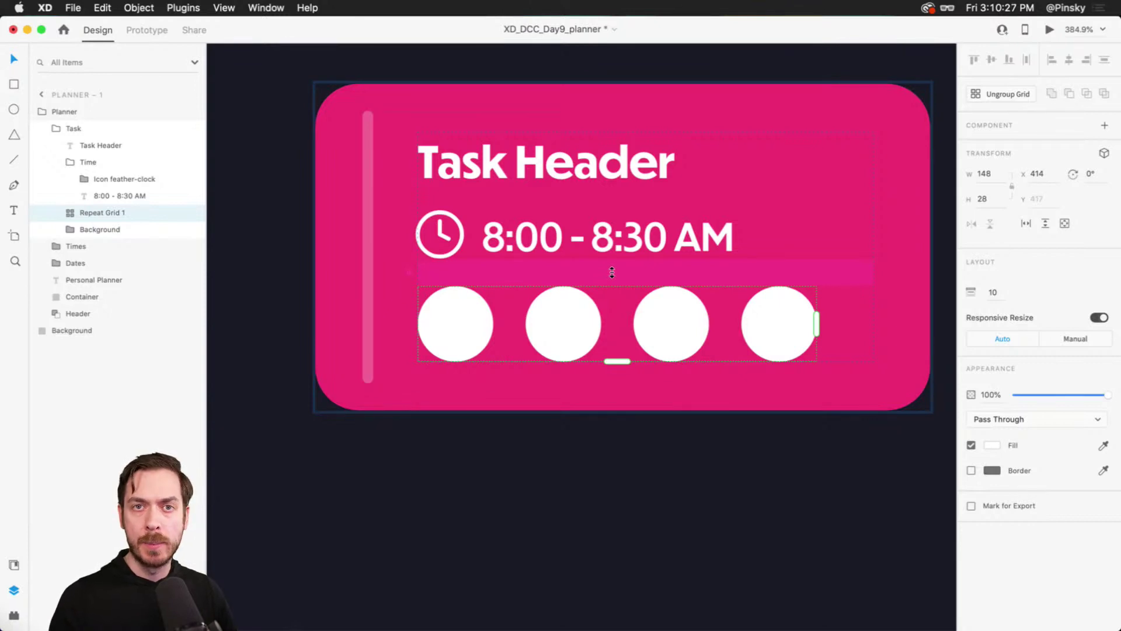
Open the Toy Faces library in the assets and expand its Colorful group
click(18, 567)
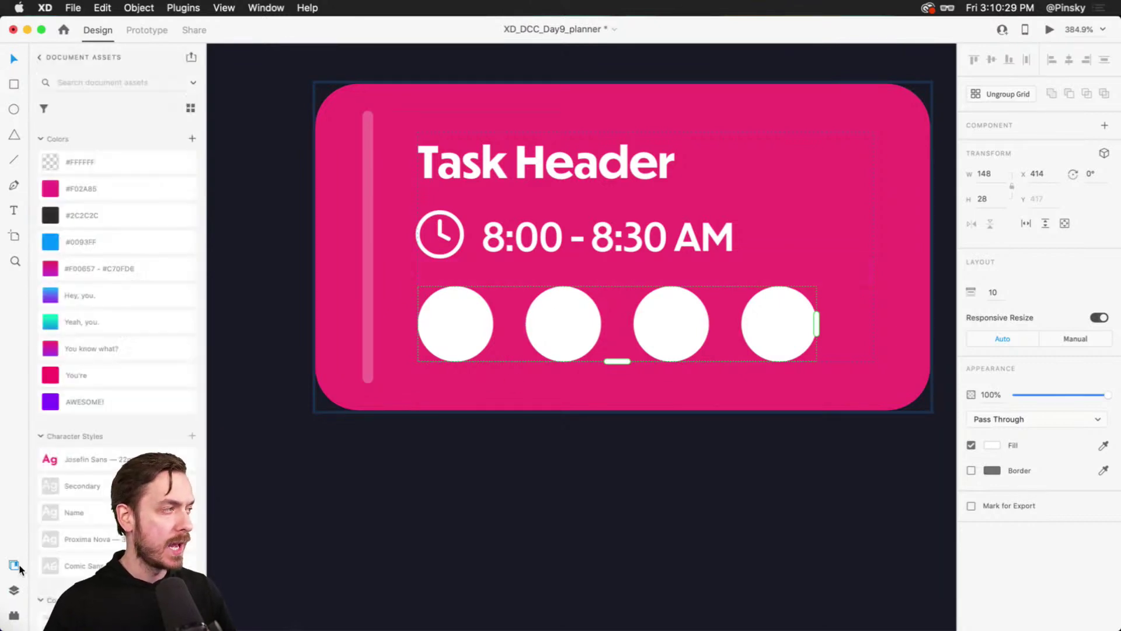
click(37, 62)
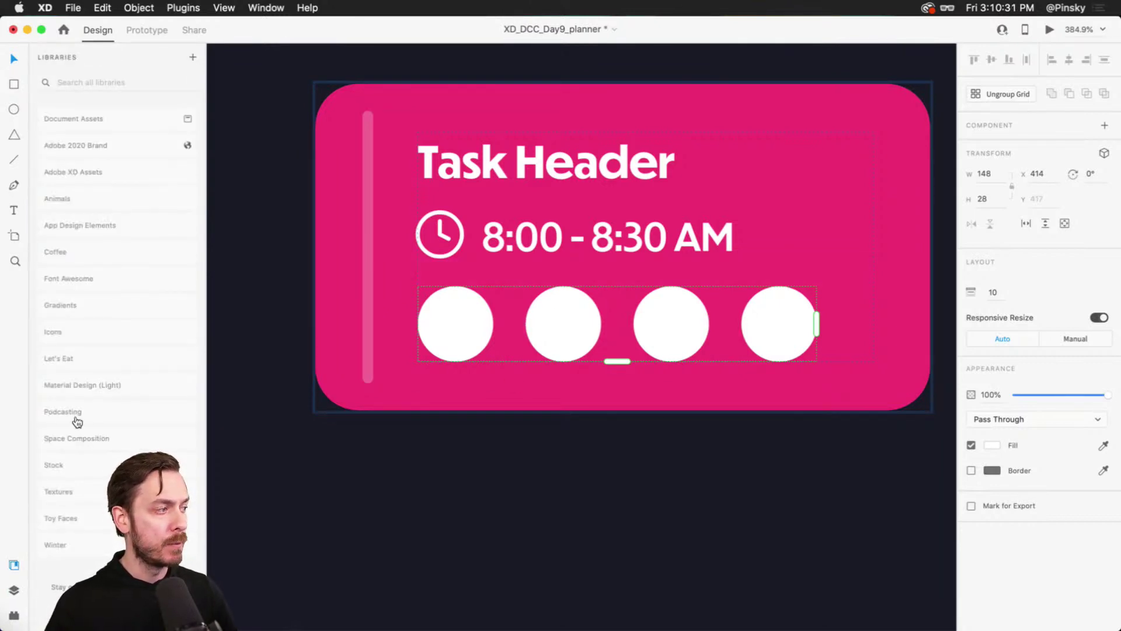
click(88, 516)
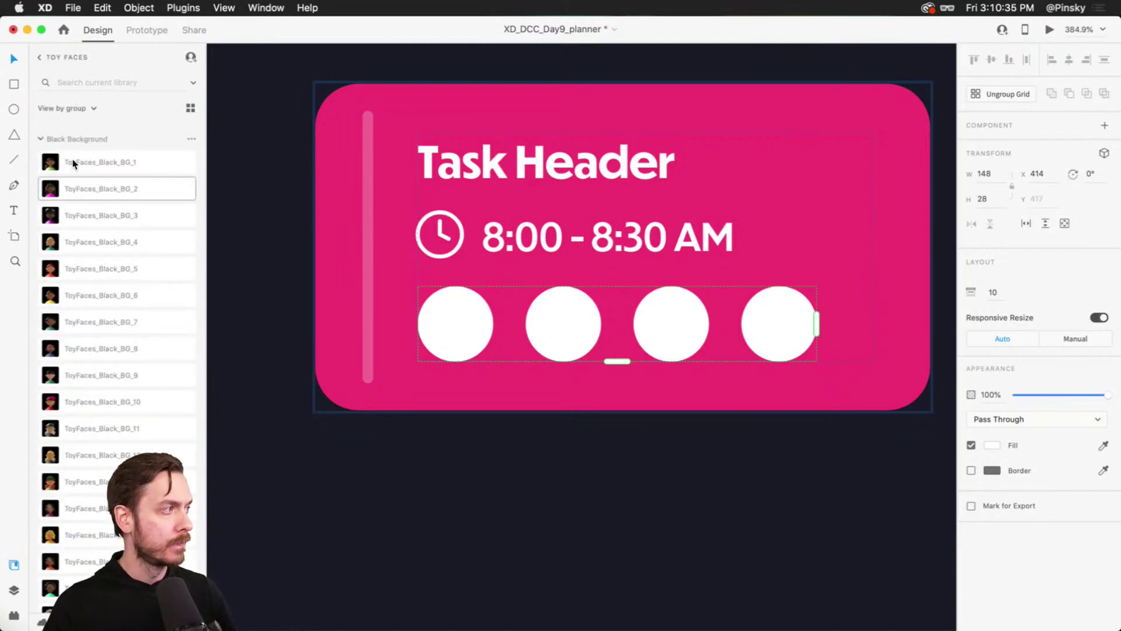
click(40, 138)
click(101, 286)
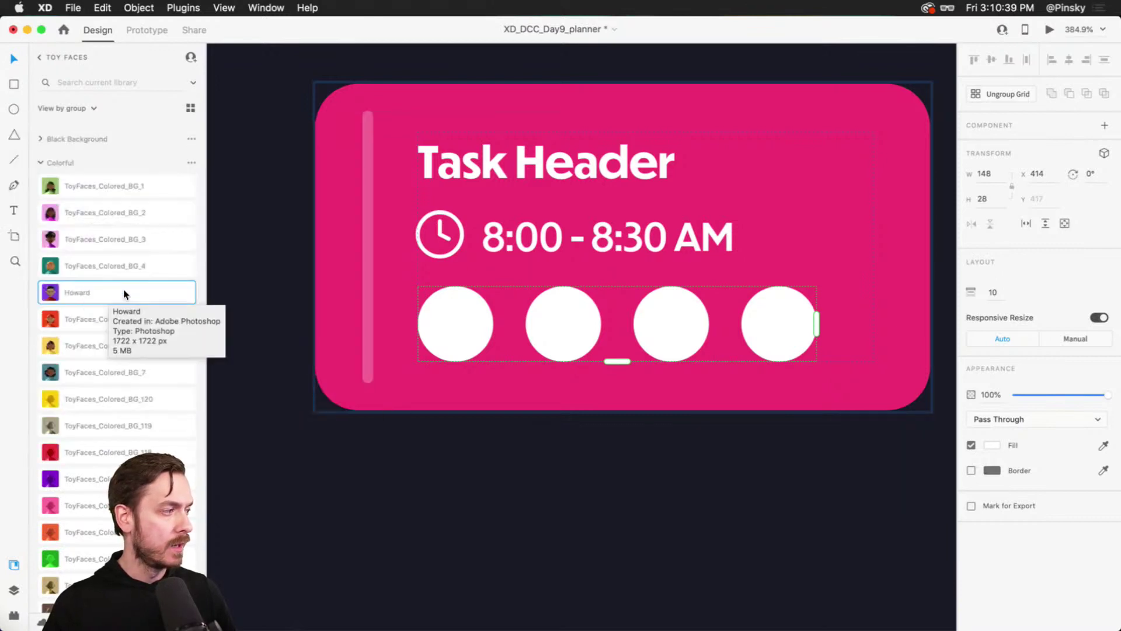
Fill the four circles of the Repeat Grid with the colourful Toy Faces images 120, 119, 118 and 117
scroll(124, 293, down, 10)
scroll(109, 347, up, 10)
click(106, 342)
shift+click(100, 363)
shift+click(100, 385)
shift+click(90, 417)
drag(90, 416, 458, 305)
click(662, 409)
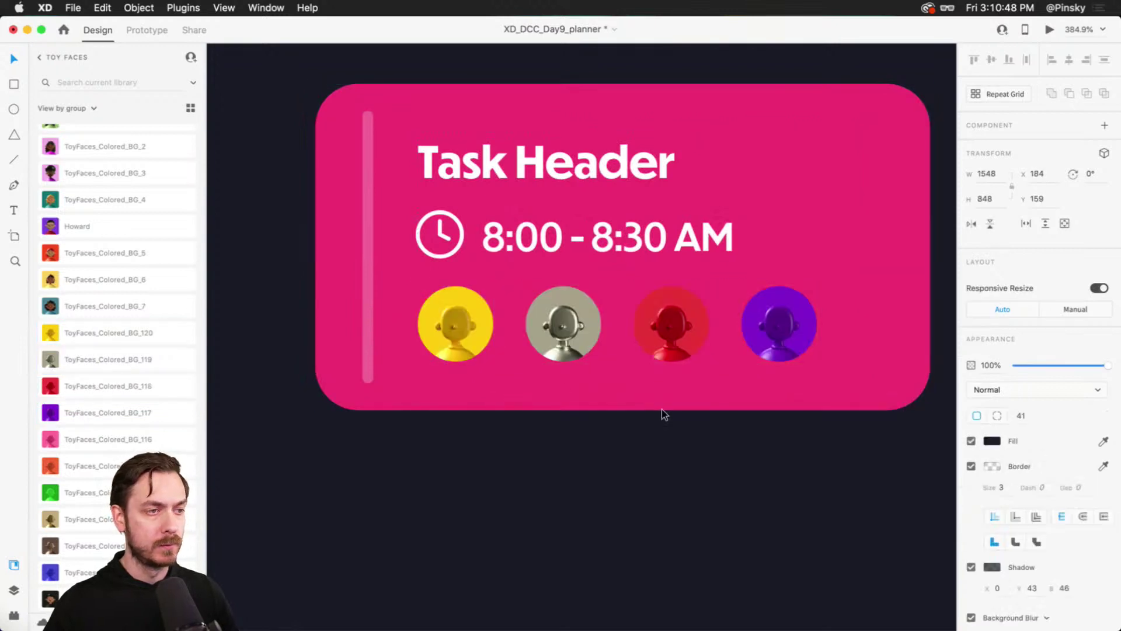
Overlap the avatars by tightening the grid to about 100 wide, and replace the red avatar with the green Toy Face
double_click(560, 318)
drag(616, 321, 528, 321)
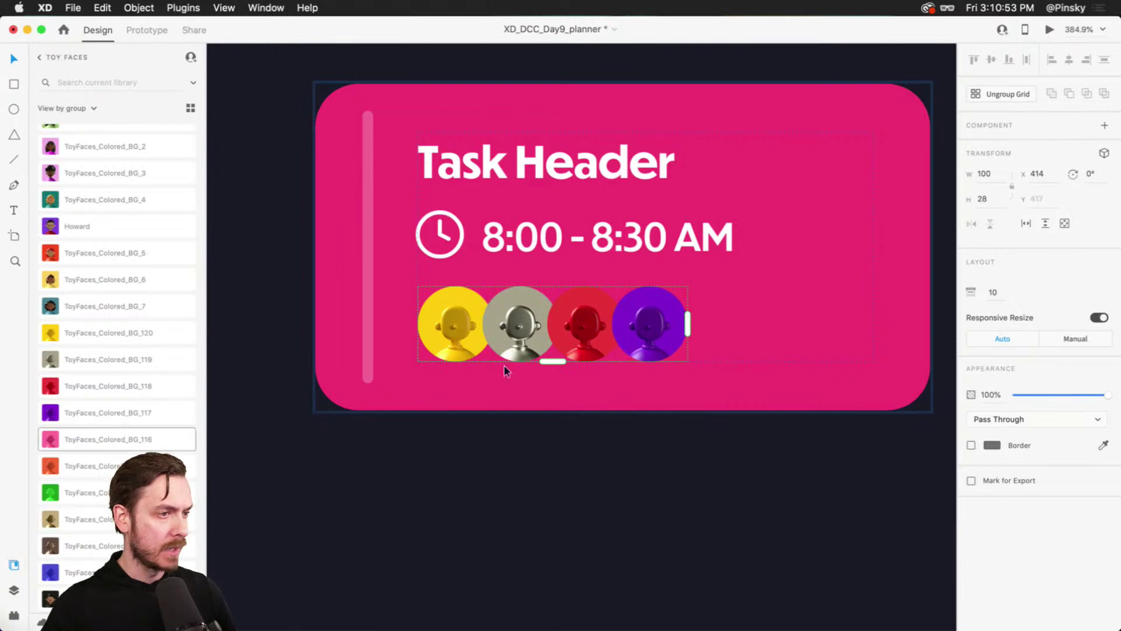
drag(100, 495, 584, 322)
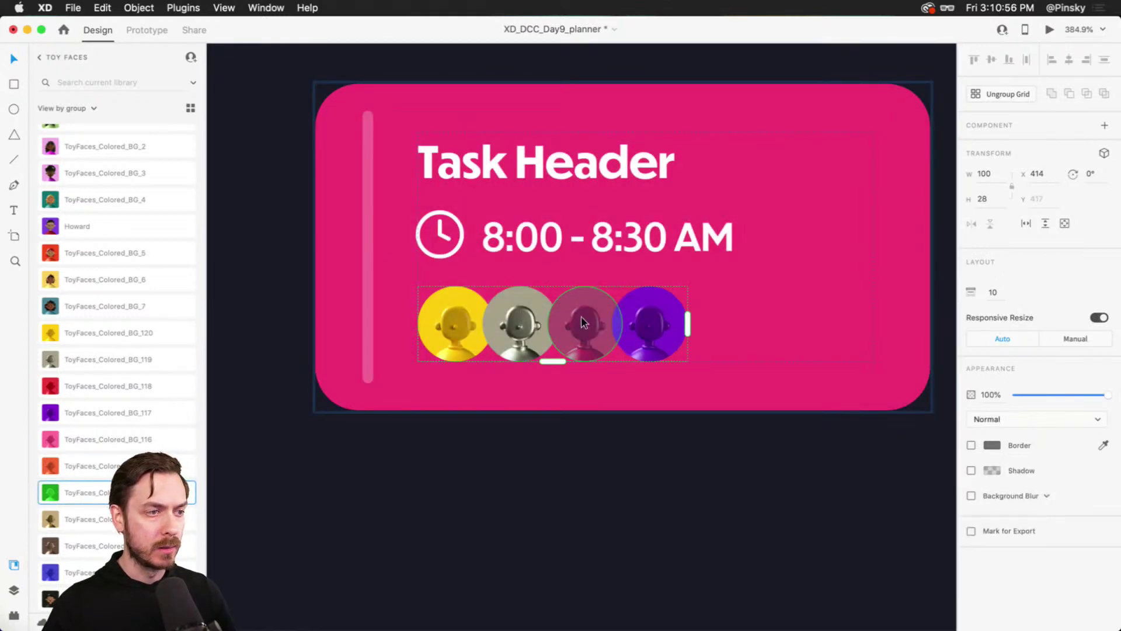
click(746, 309)
double_click(610, 292)
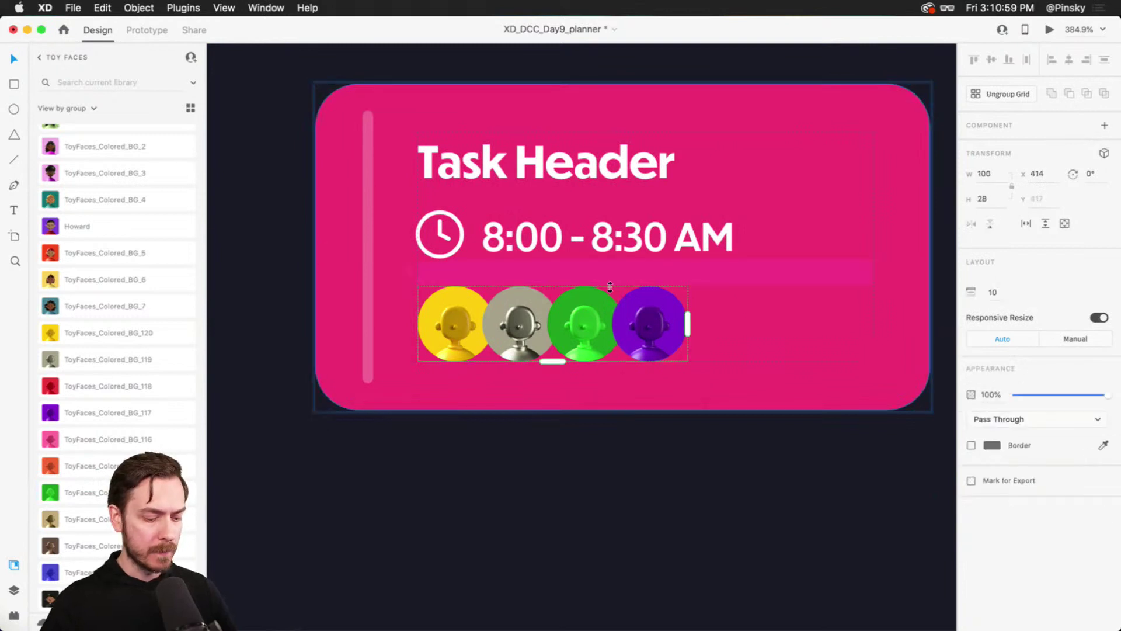
Convert the whole Task group into a component
key(super+y)
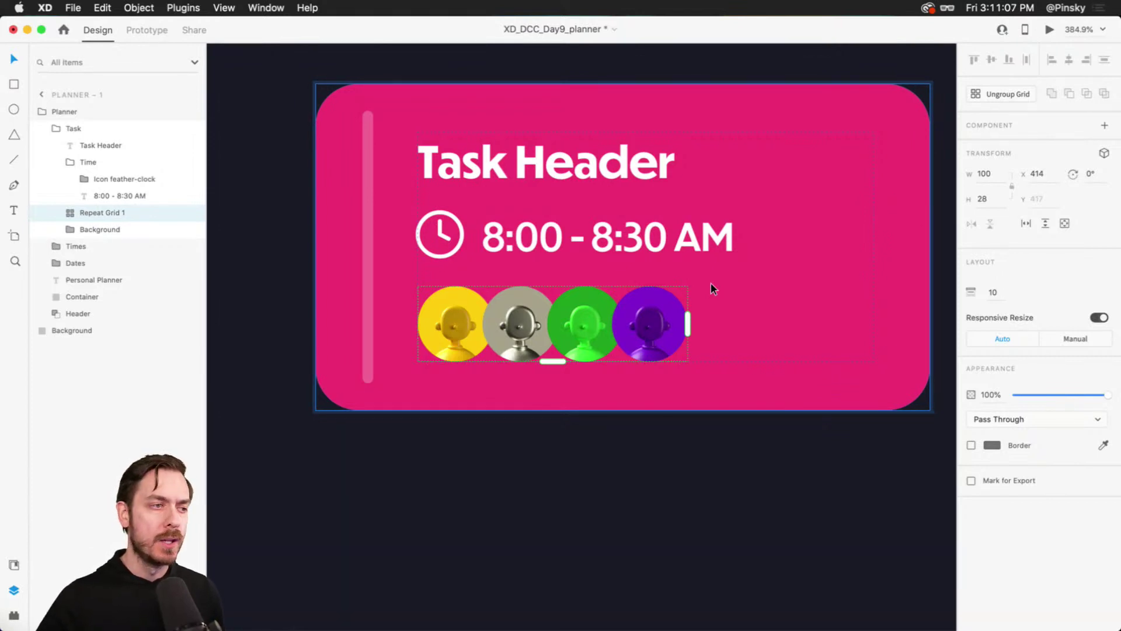
click(78, 128)
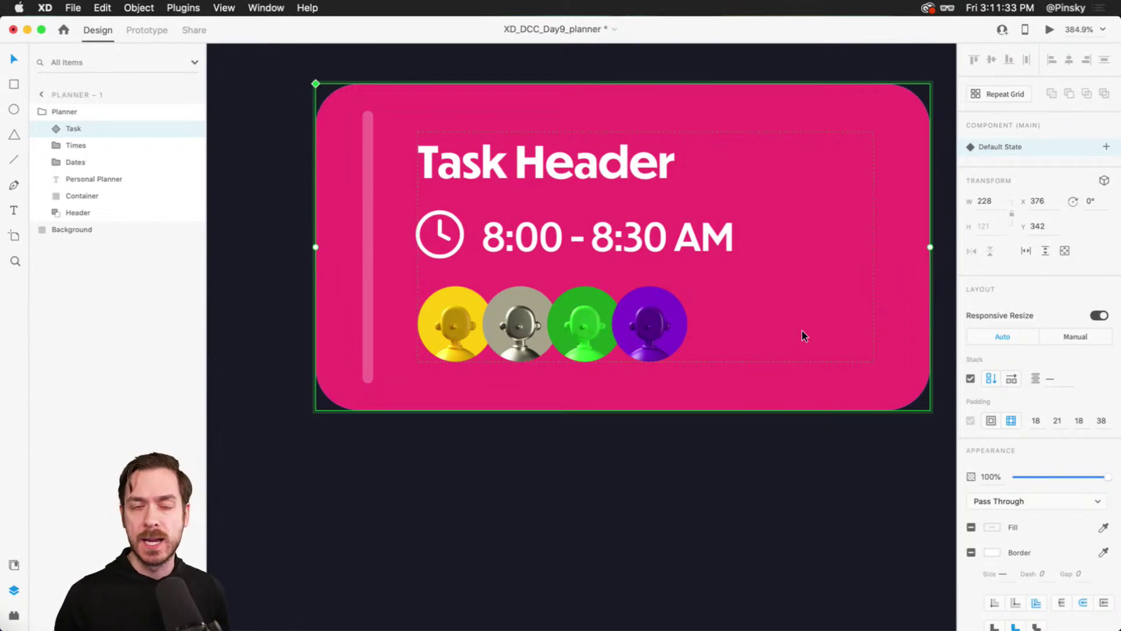
double_click(660, 324)
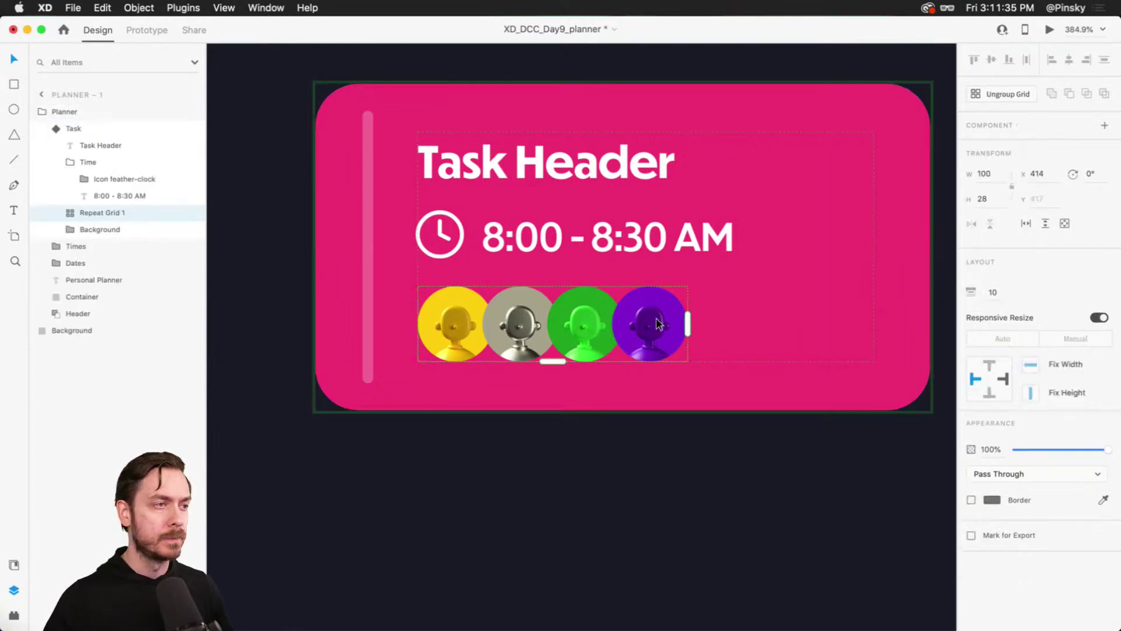
click(113, 129)
scroll(656, 308, up, 2)
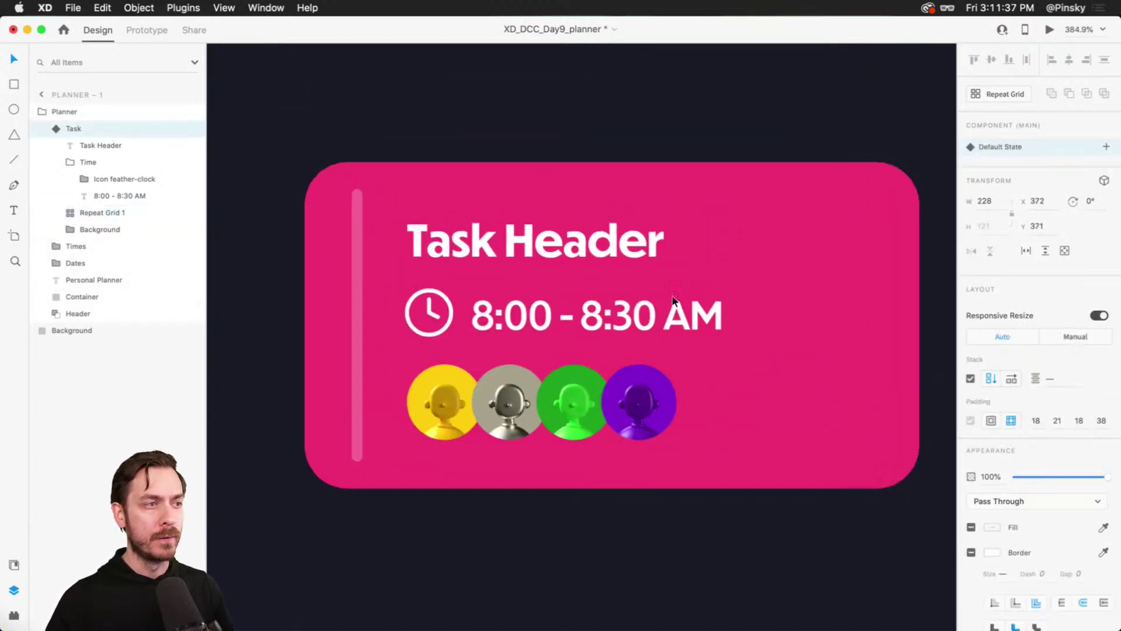
scroll(645, 278, down, 2)
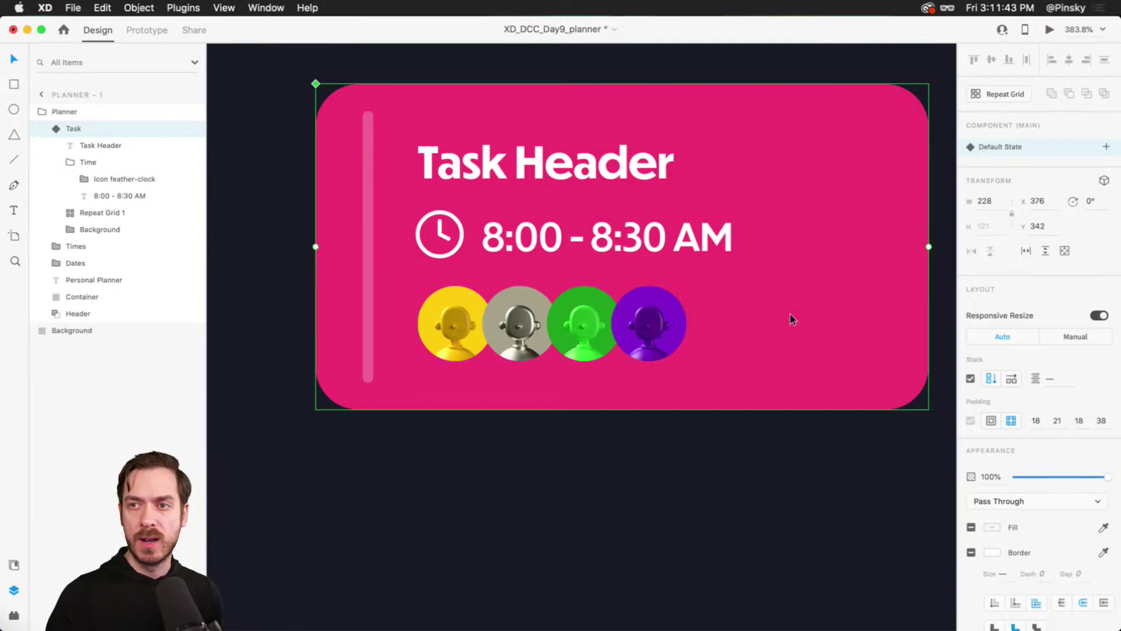
Add a new state named "No Attendees" to the Task component
click(1106, 146)
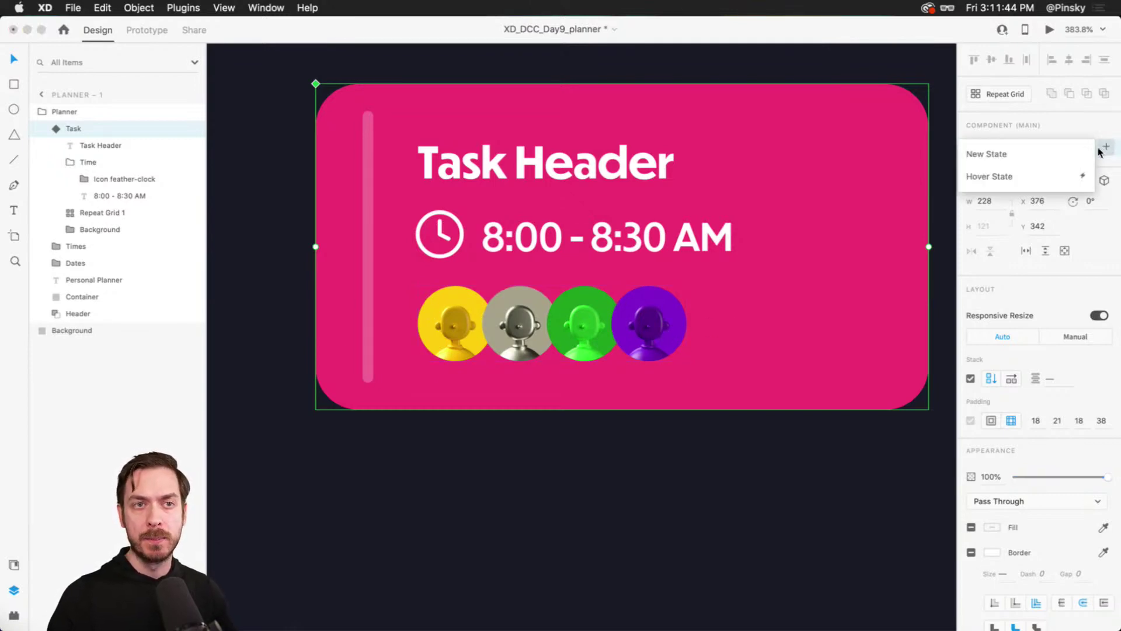
click(1015, 150)
text(No Att)
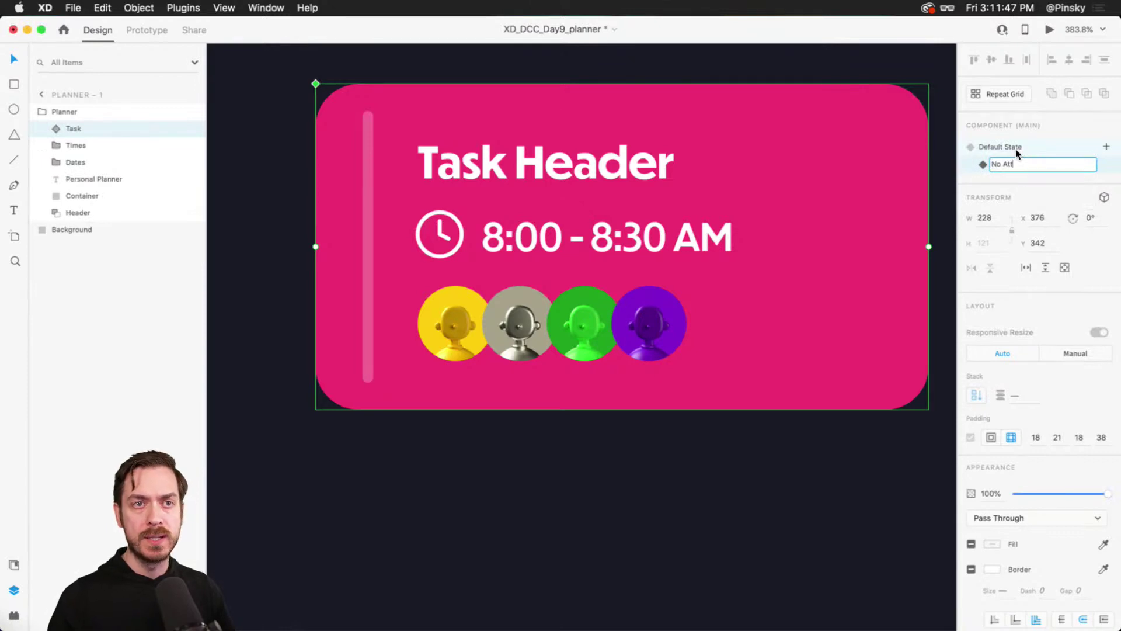
text(endees)
key(Return)
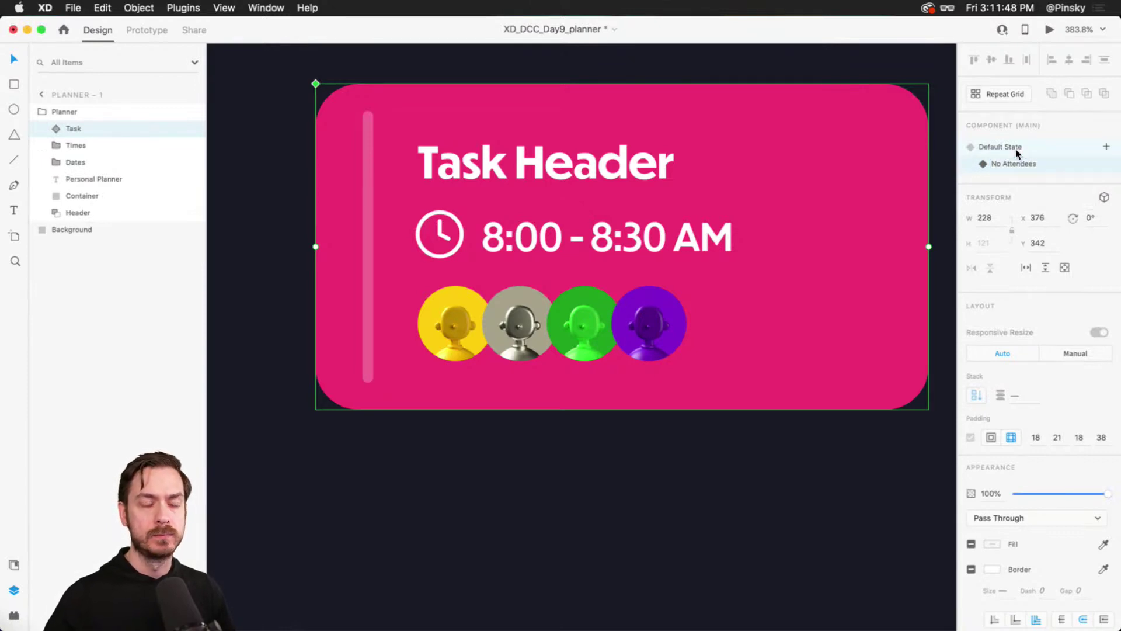
Delete the avatar grid from the No Attendees state, and compare it with the Default State
double_click(630, 317)
key(Delete)
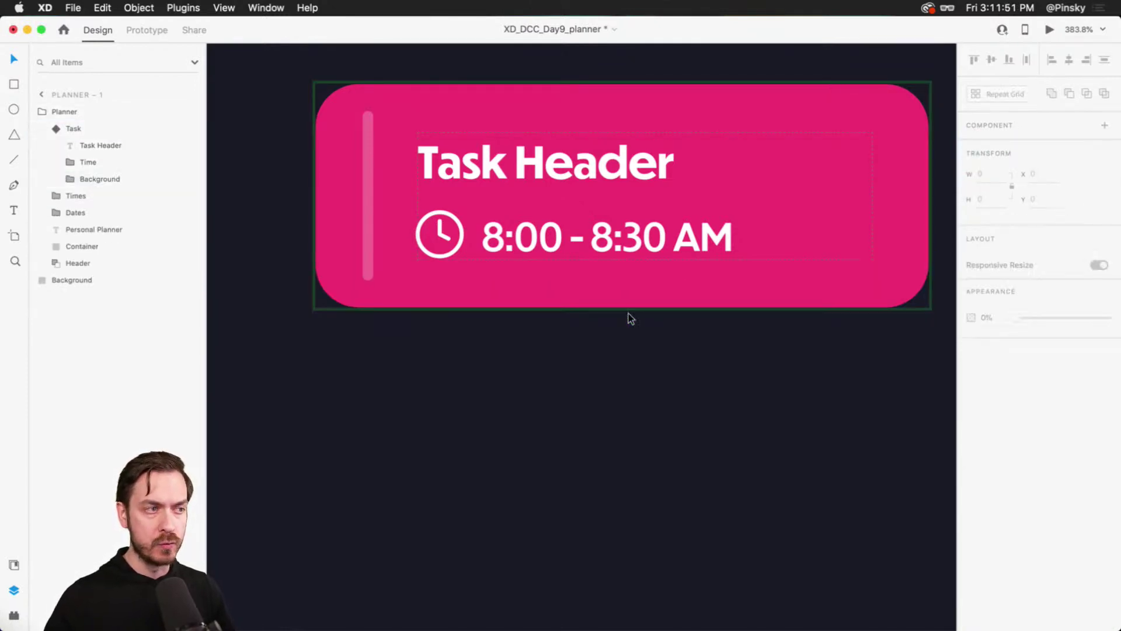
key(Escape)
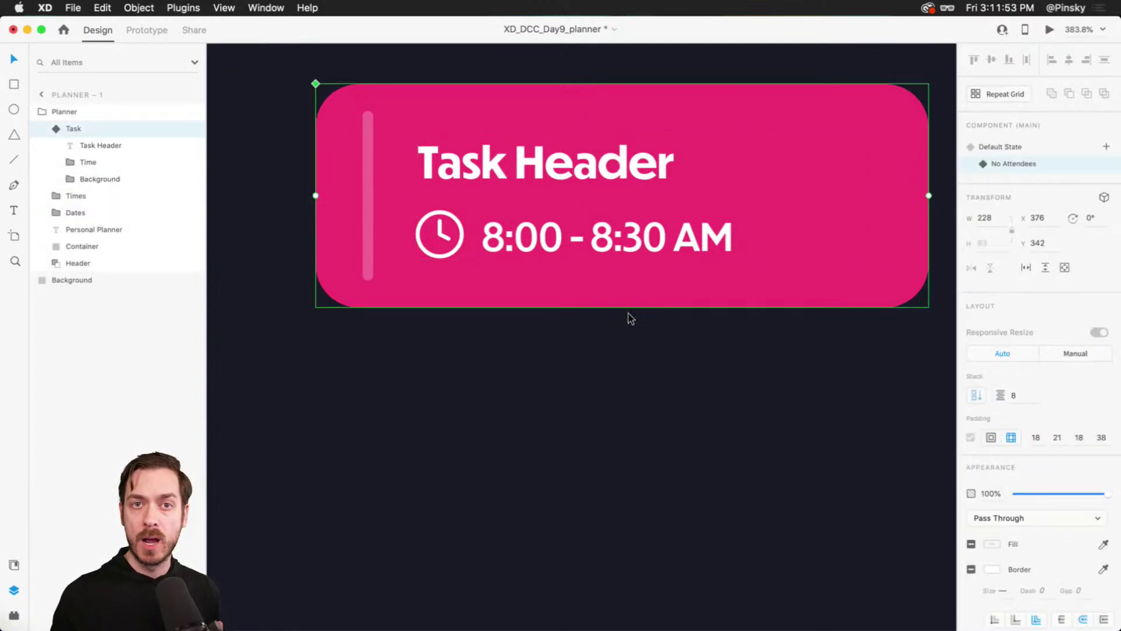
click(1021, 152)
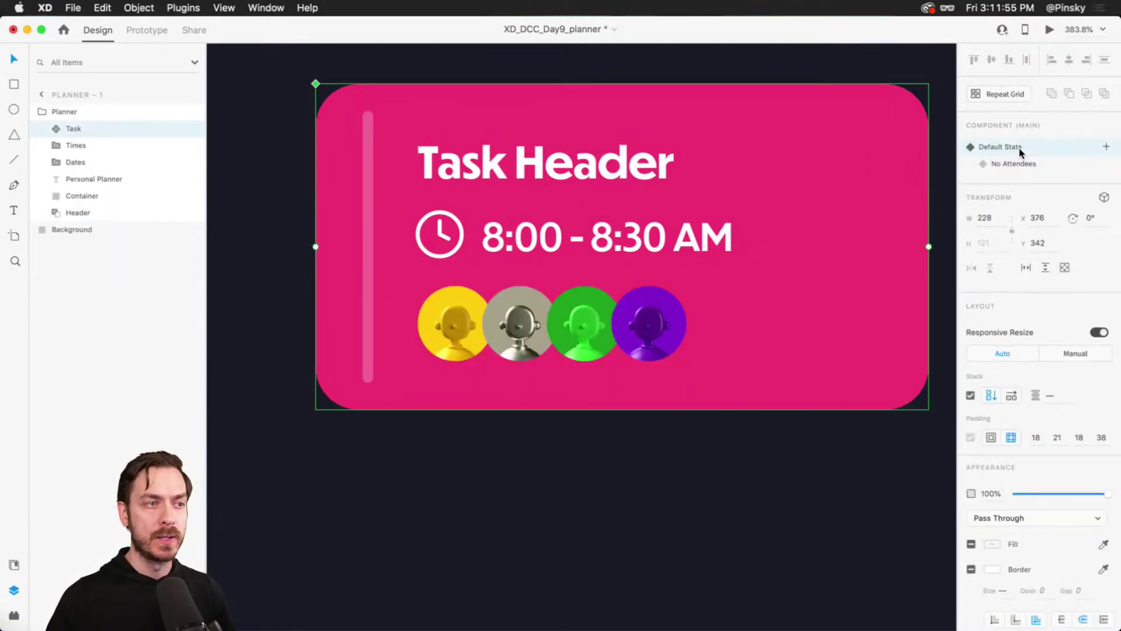
click(1020, 162)
click(1020, 148)
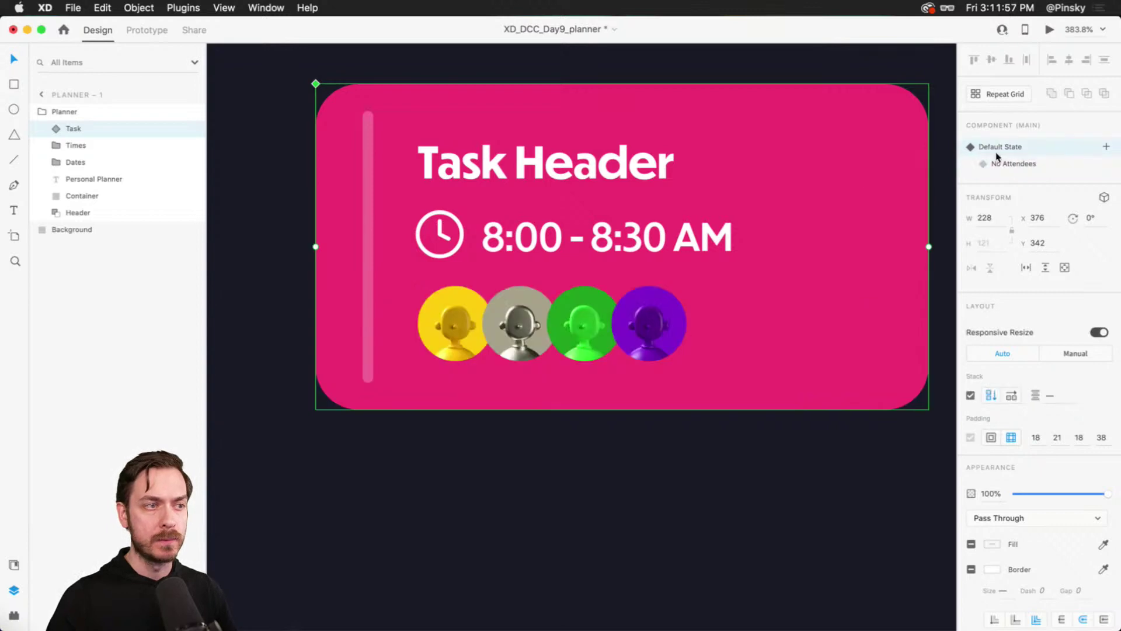
Put the Task component into its own group and rename that group "Monday"
scroll(538, 262, down, 5)
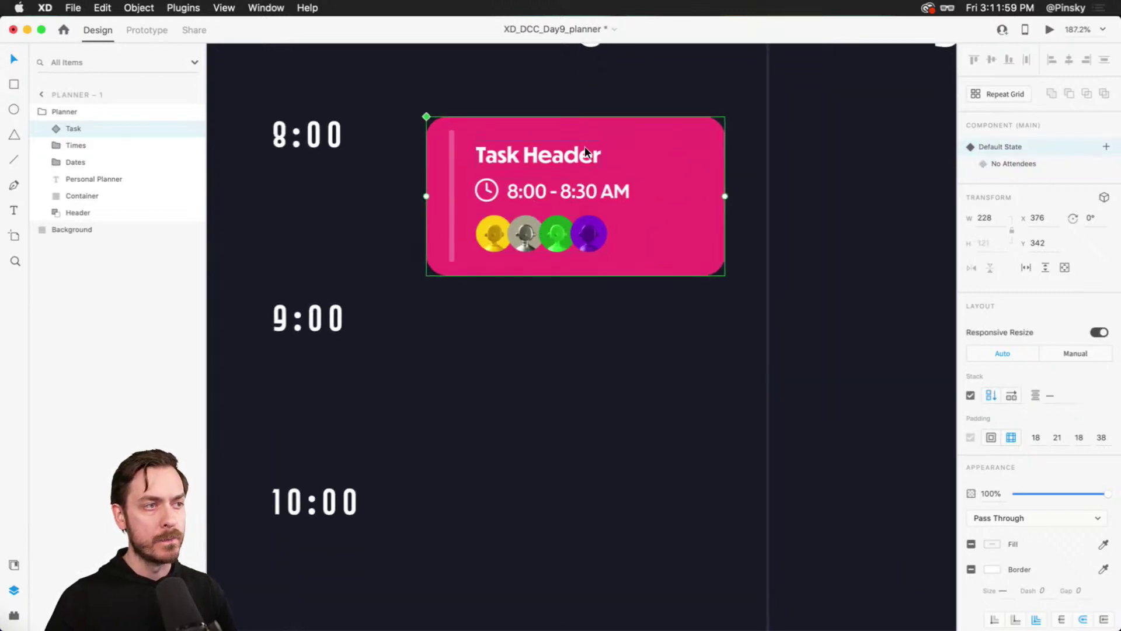
drag(592, 171, 616, 214)
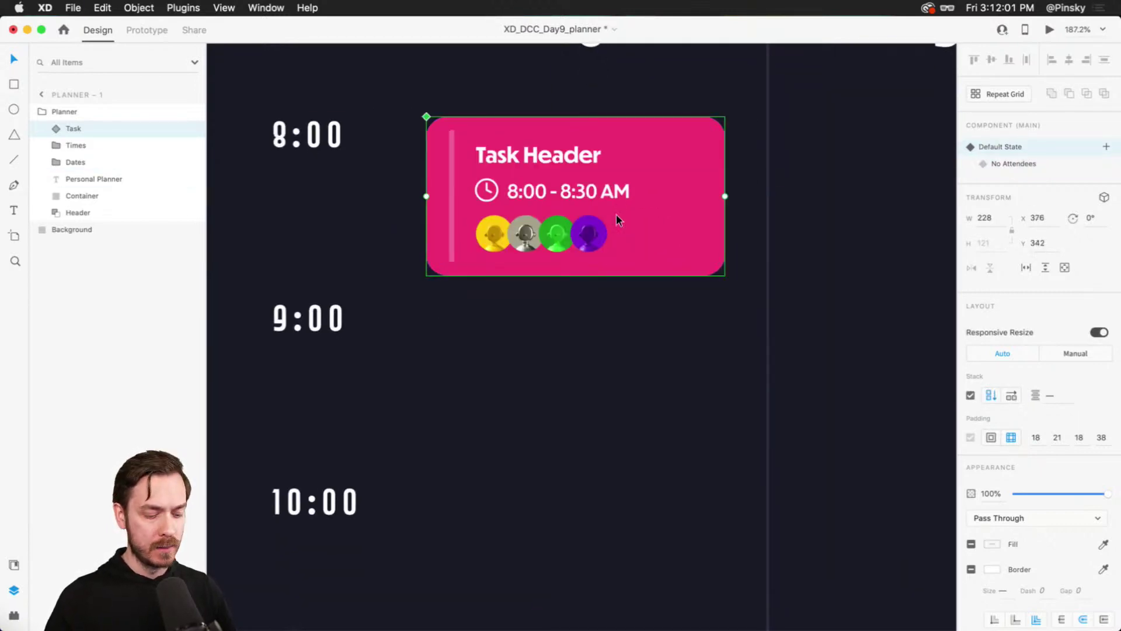
key(super+shift+g)
double_click(78, 129)
text(Monday)
key(Return)
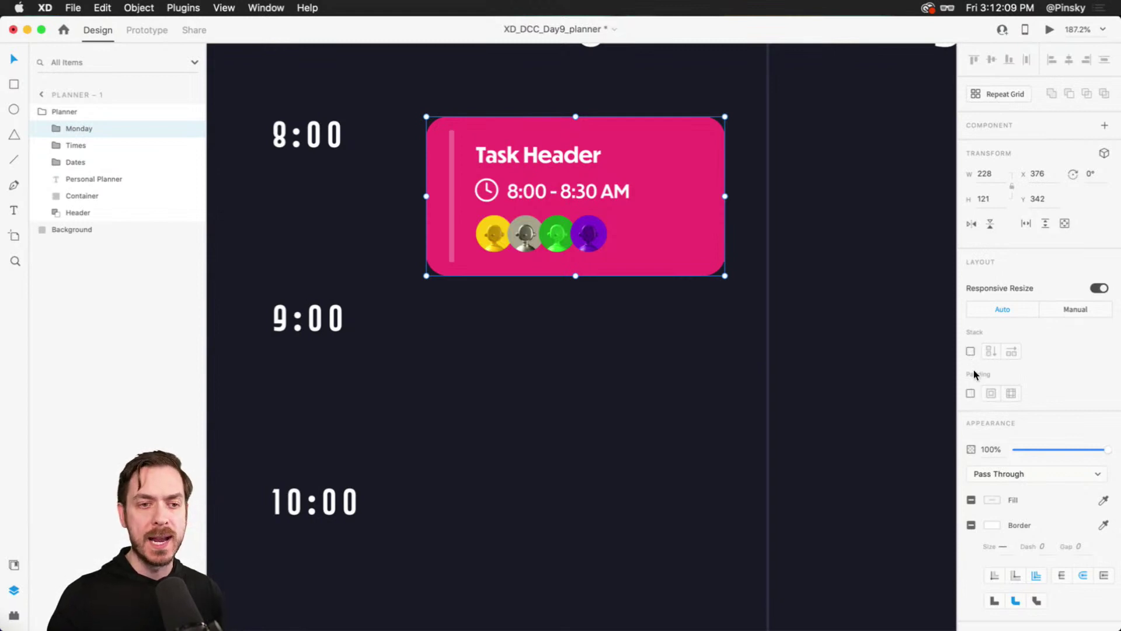
Turn on vertical stacking for the Monday group and duplicate the Task card inside it
click(971, 351)
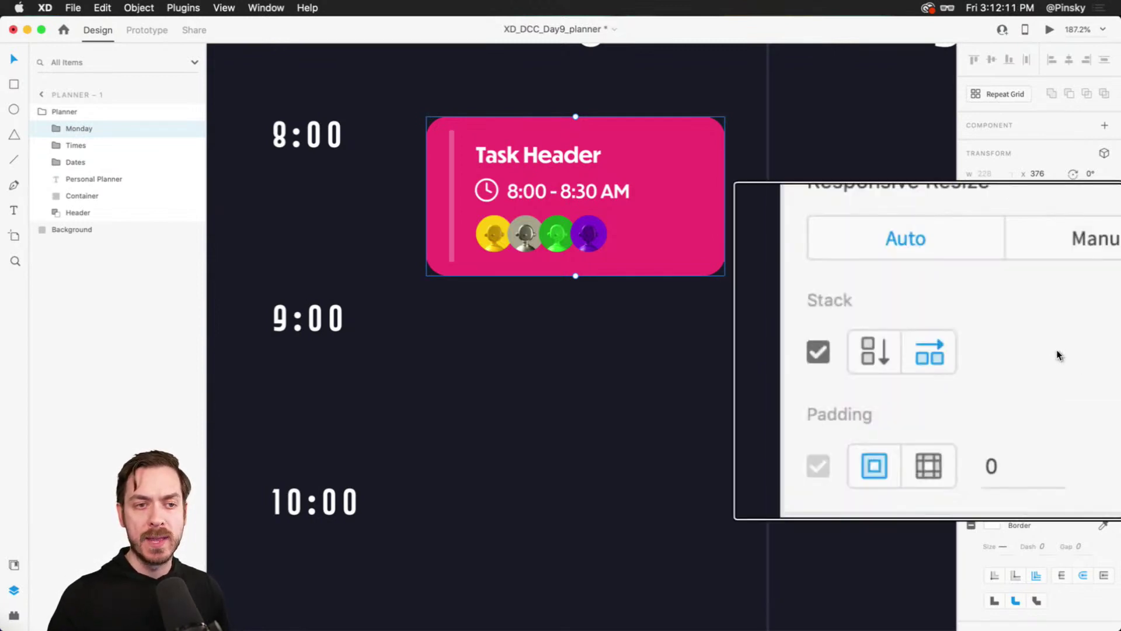
click(987, 357)
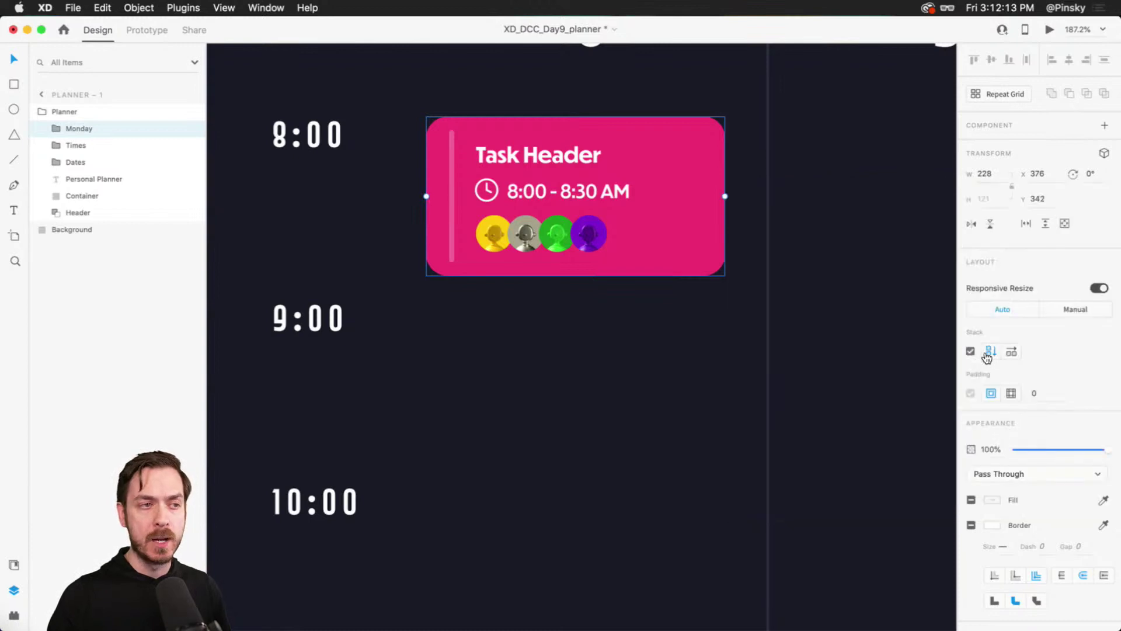
double_click(584, 170)
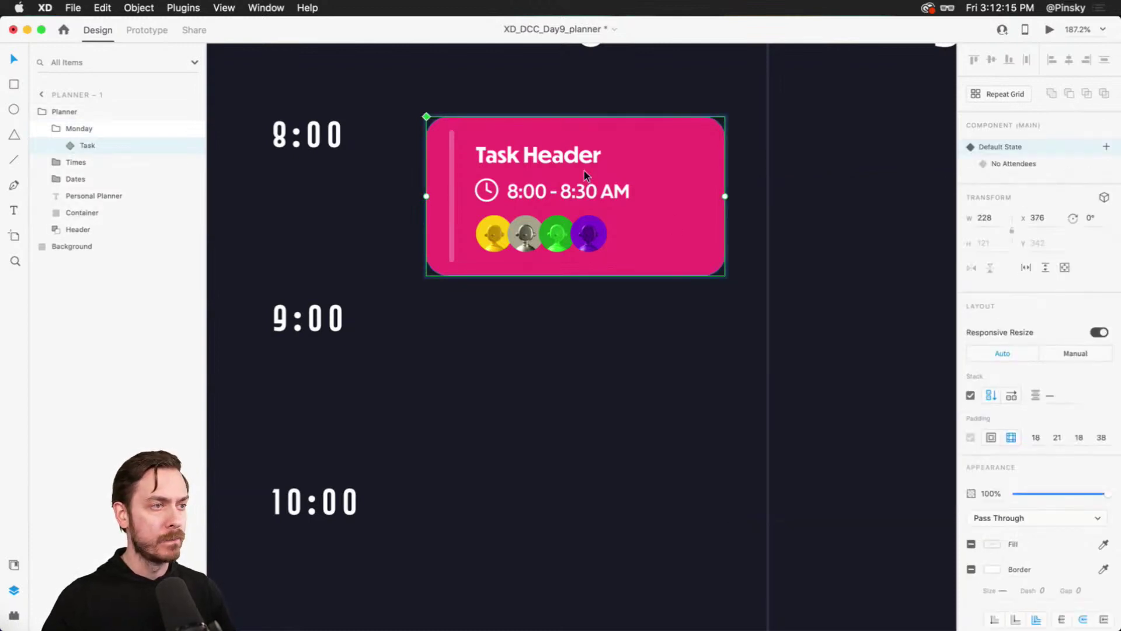
key(super+d)
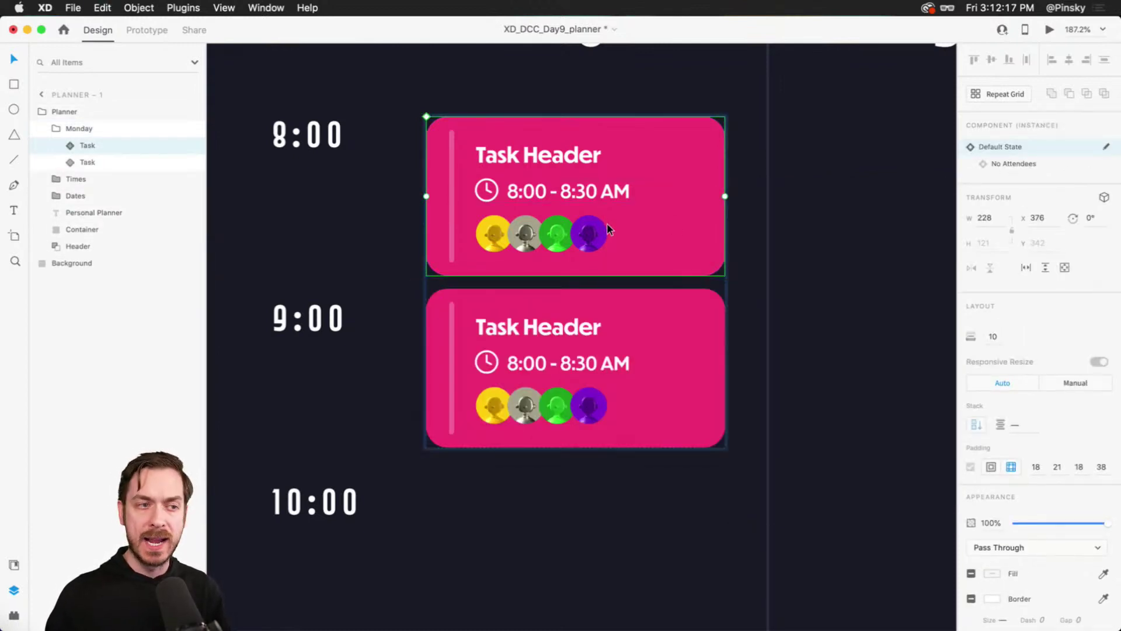
Test recolouring the main Task component's background to bright green, and undo the change
double_click(695, 308)
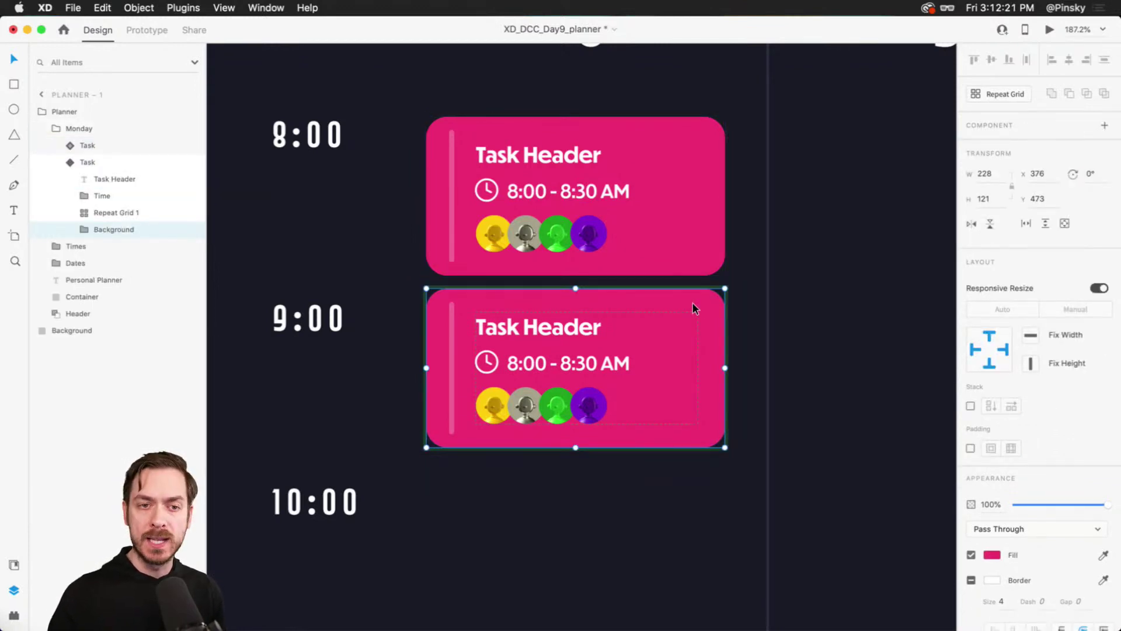
click(992, 555)
drag(948, 522, 947, 540)
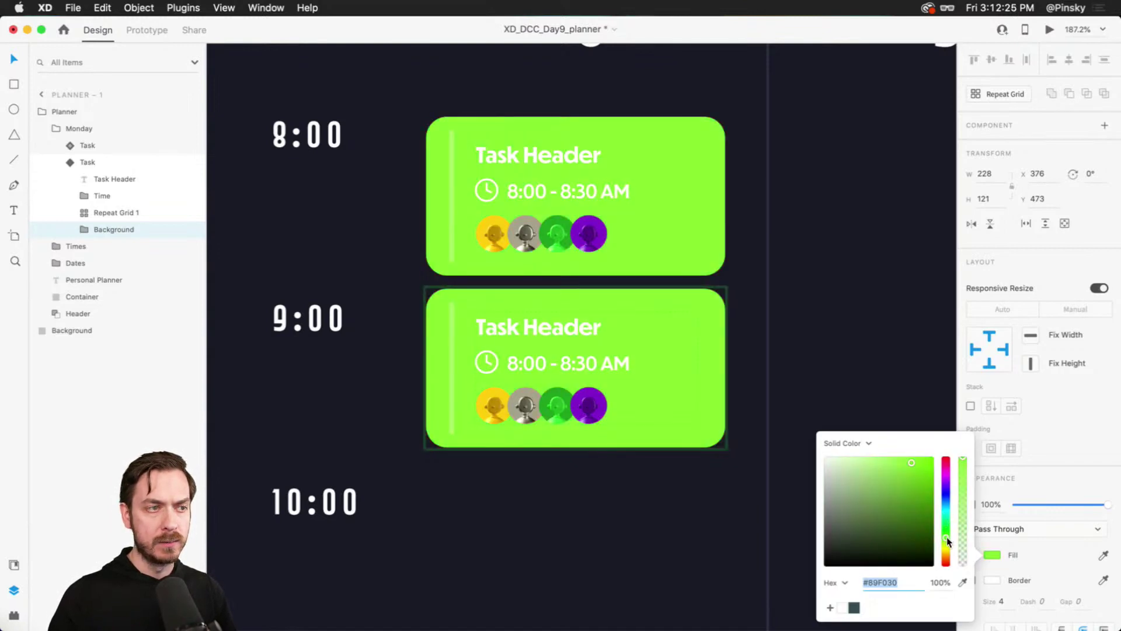
click(662, 325)
key(super+z)
key(Escape)
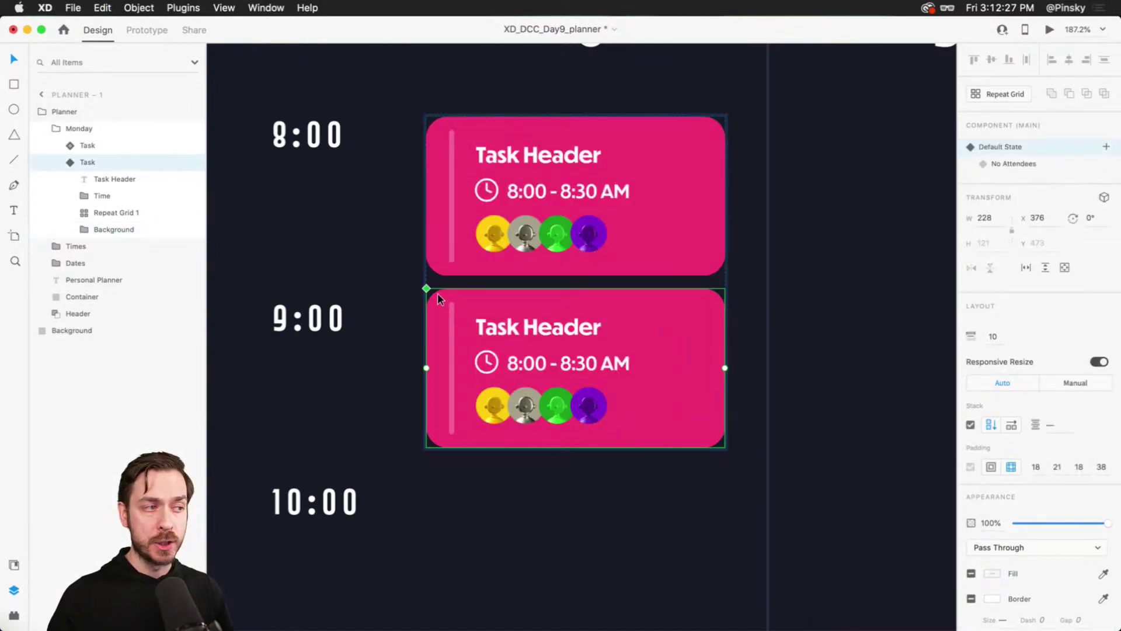
Place the main Task card above its instance in the Monday stack, and recolour the instance's background rectangle a soft green
key(super+z)
click(678, 305)
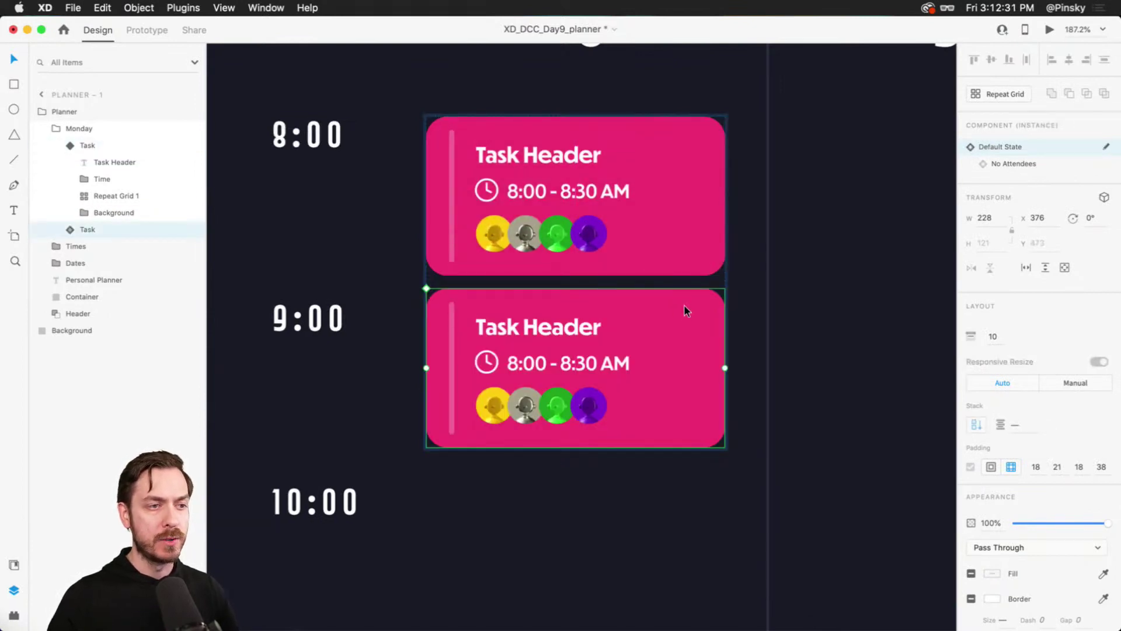
scroll(666, 316, up, 2)
scroll(585, 292, down, 1)
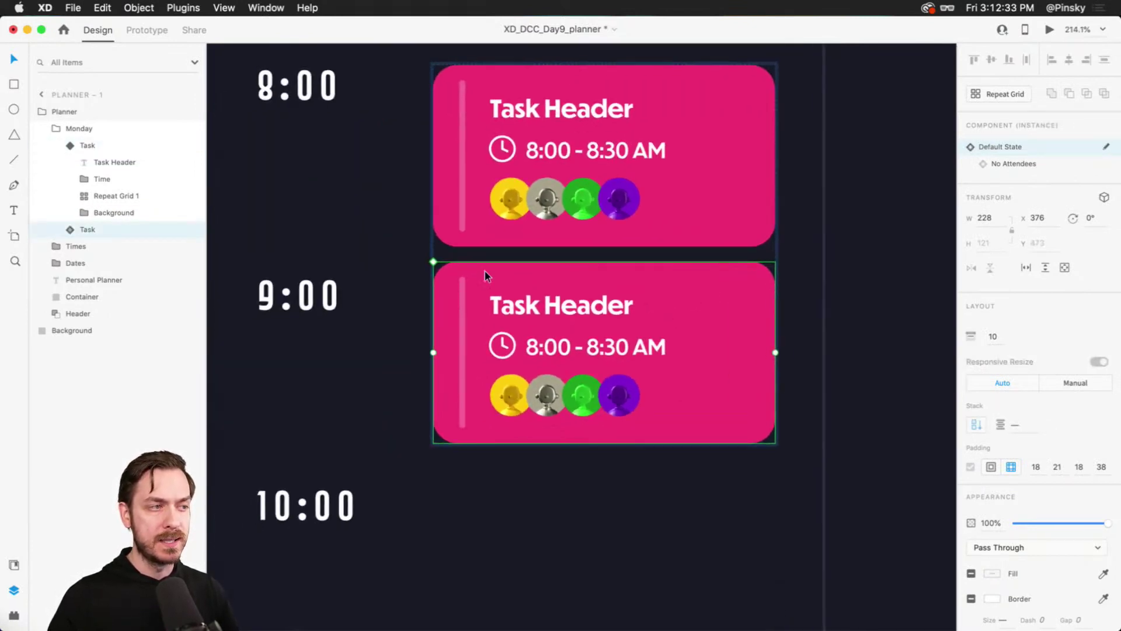
super+click(724, 299)
click(993, 495)
drag(946, 476, 946, 511)
click(899, 449)
drag(899, 448, 889, 448)
click(946, 509)
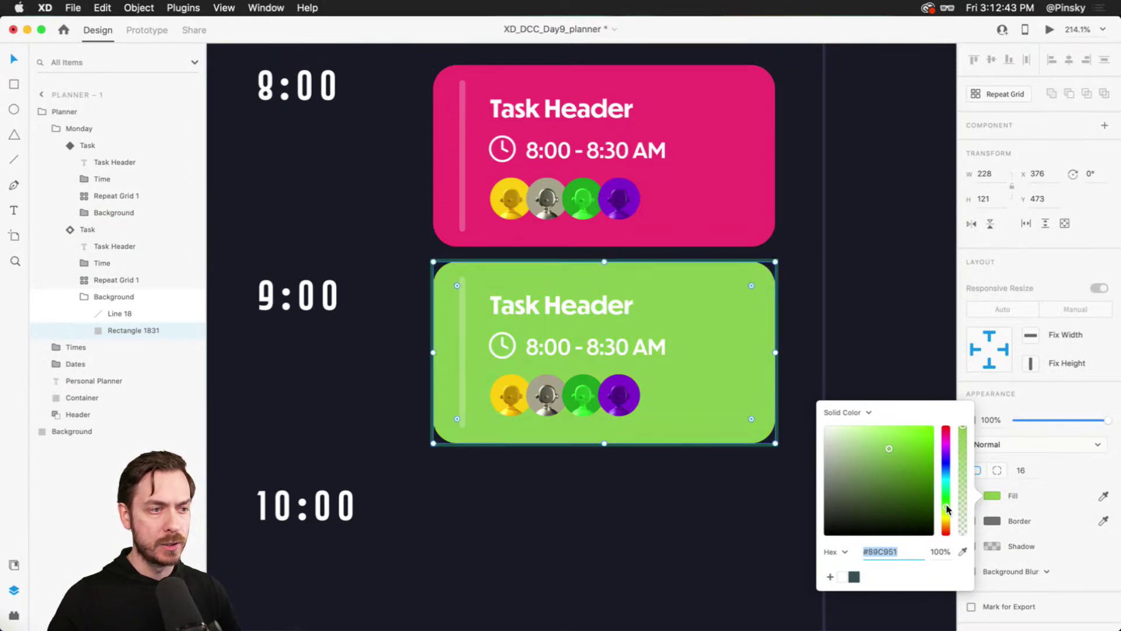
Switch the lower Task card to its No Attendees state
click(733, 297)
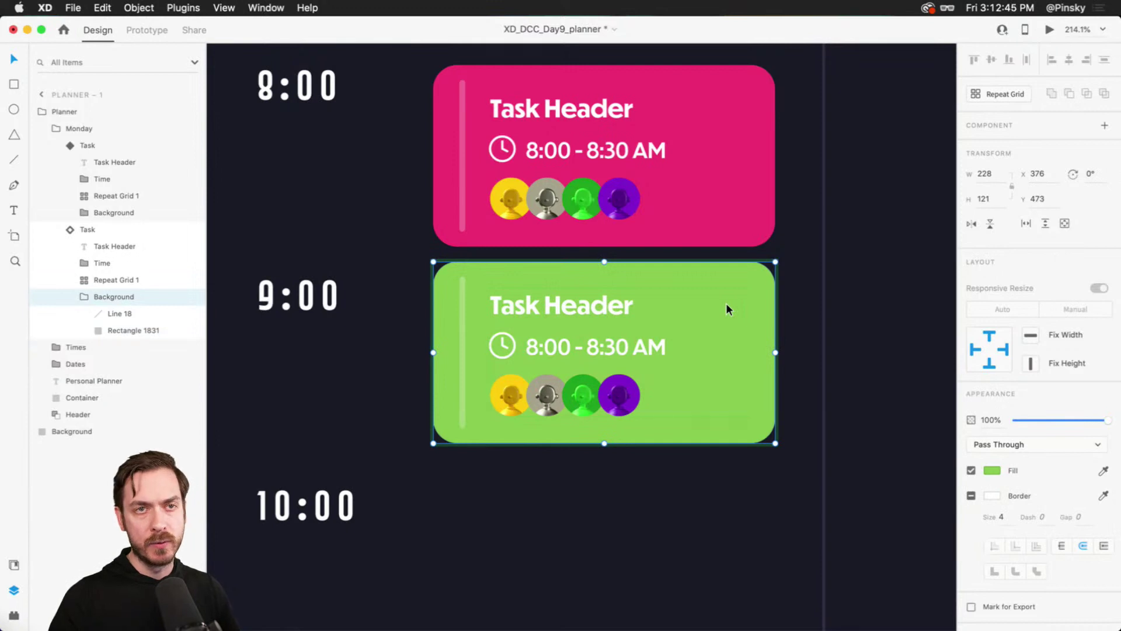
click(1036, 164)
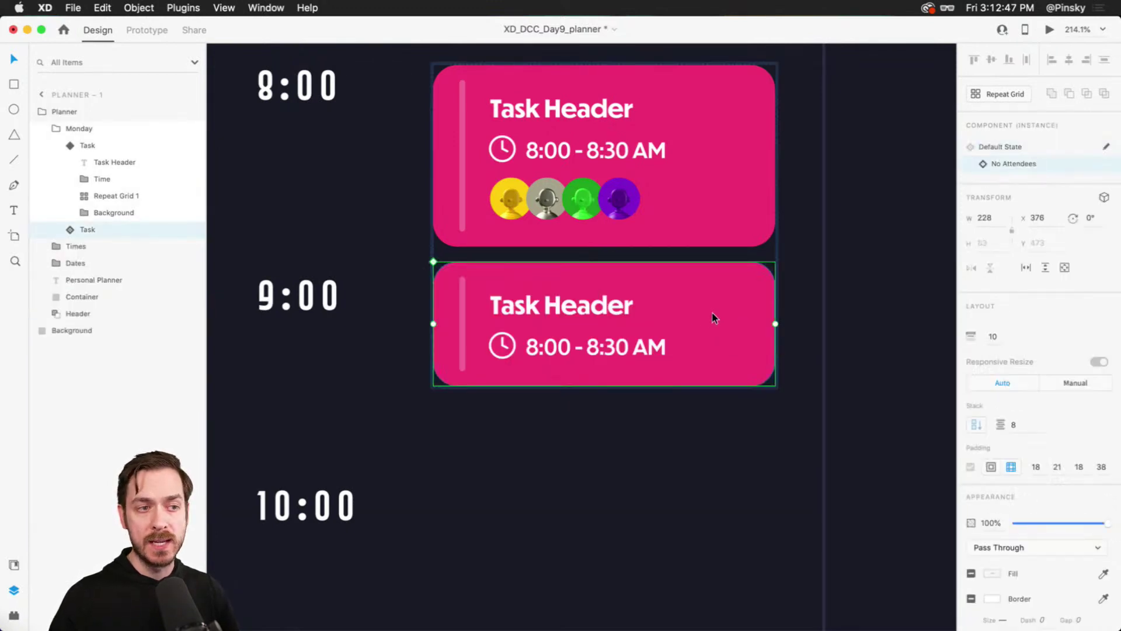
Recolour the background rectangle of the No Attendees Task card in the Monday stack green (#6DBA35)
double_click(711, 297)
click(991, 497)
click(949, 506)
drag(933, 461, 904, 453)
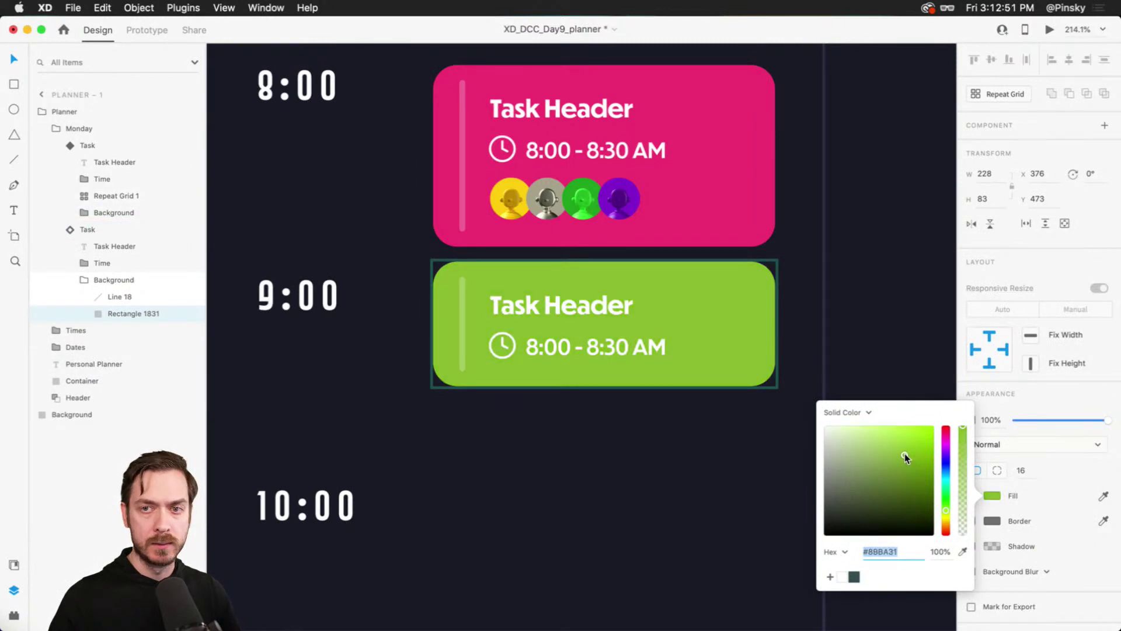
click(947, 506)
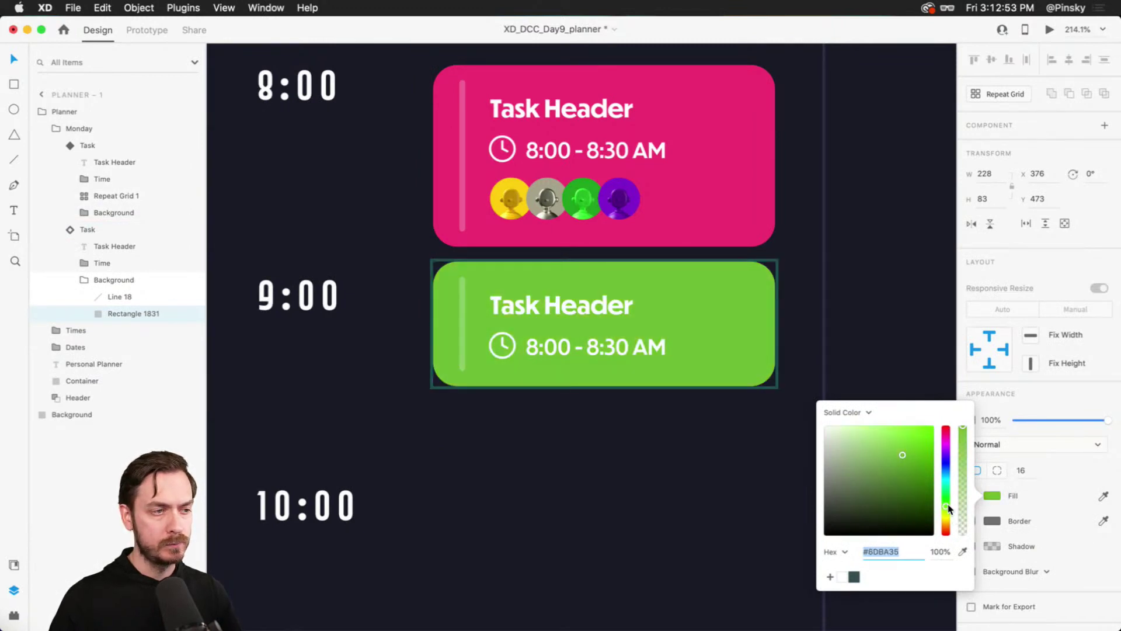
click(1059, 367)
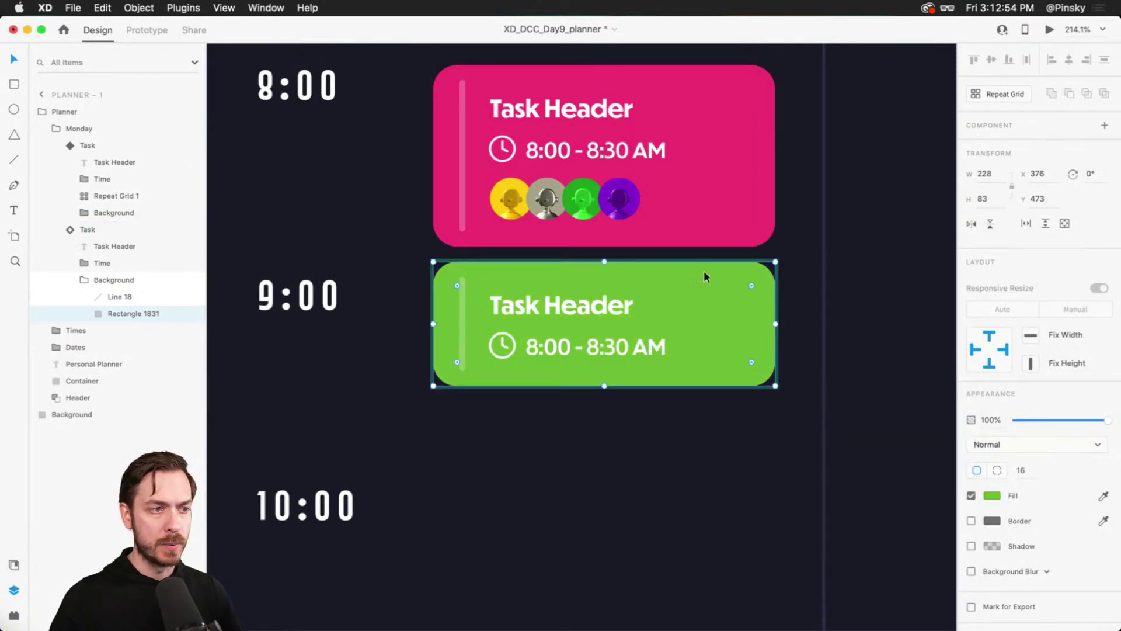
Change the green Task card's time text to 9:00 - 9:30 AM
click(555, 358)
double_click(549, 350)
click(547, 350)
key(BackSpace)
text(9)
click(609, 353)
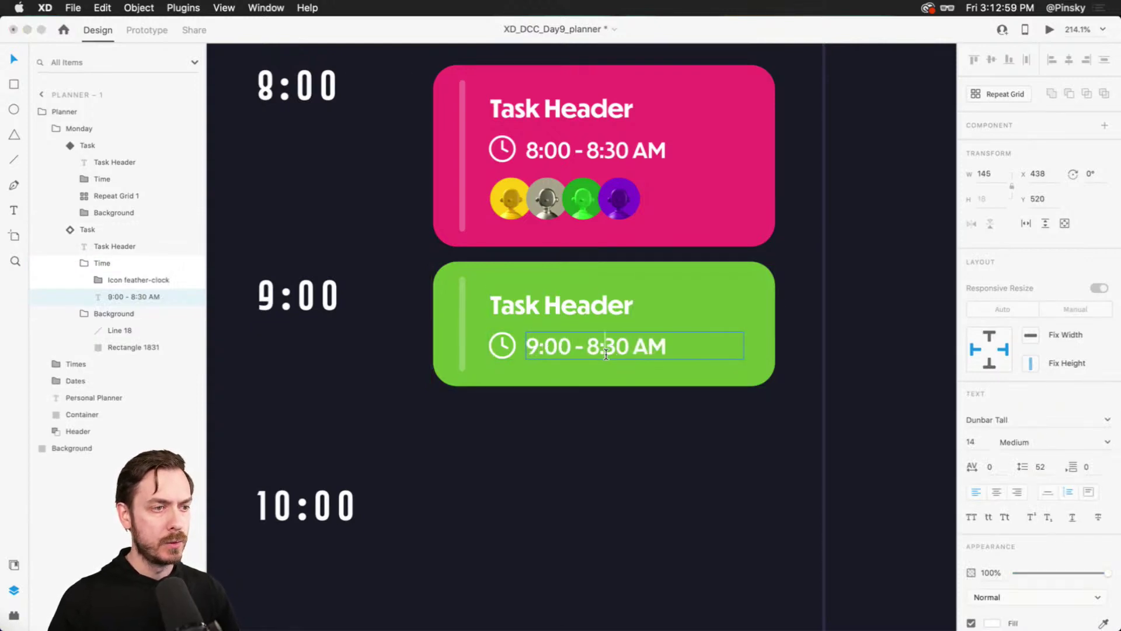
drag(601, 354, 586, 354)
text(9)
key(Escape)
key(Escape)
Duplicate the main Task card to the end of the Monday stack and set the copy's time to 9:30 - 11:00 AM
click(552, 133)
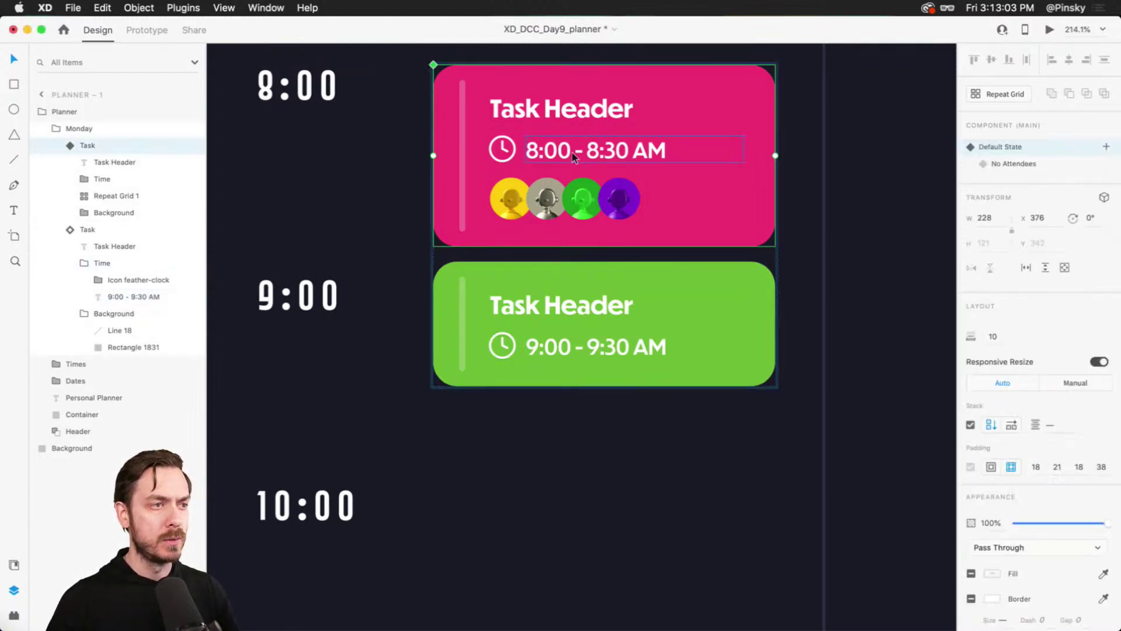
drag(579, 155, 595, 367)
double_click(560, 367)
double_click(560, 377)
double_click(561, 377)
click(547, 380)
key(BackSpace)
text(9)
key(Right)
key(Right)
key(BackSpace)
text(3)
key(Right)
key(Right)
key(Right)
key(Right)
key(Right)
key(BackSpace)
text(1)
key(Right)
key(Right)
text(1)
key(Right)
key(Right)
key(BackSpace)
text(1)
key(BackSpace)
text(0)
key(Escape)
Recolour the background of the 9:30 - 11:00 AM Task card blue (#3072F0)
click(678, 292)
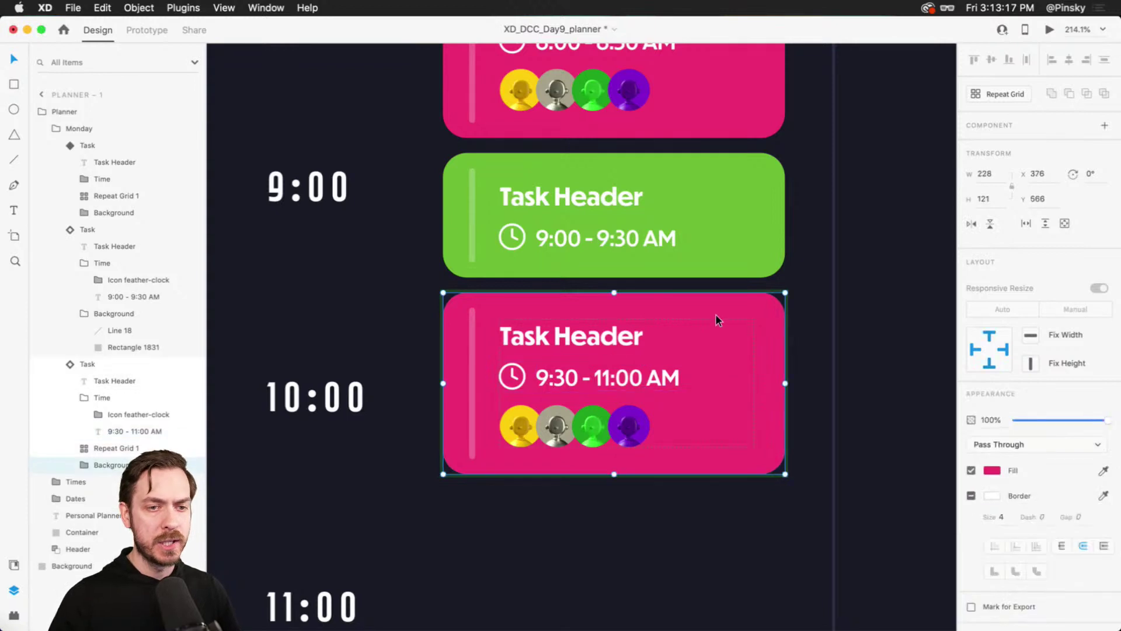
click(992, 471)
drag(947, 408, 947, 445)
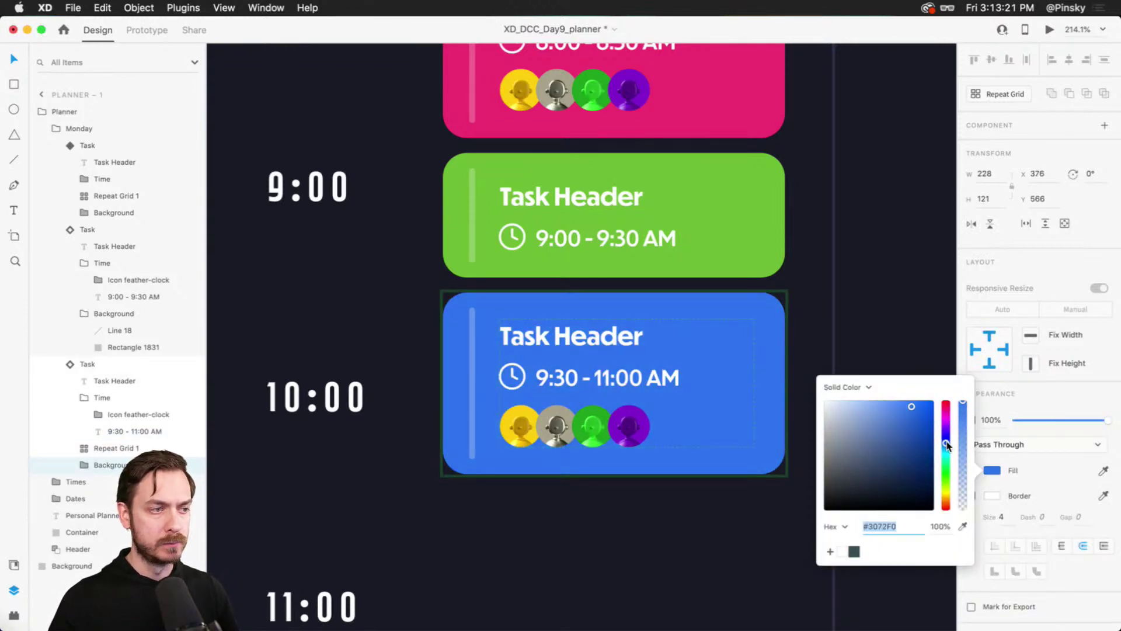
click(689, 380)
Stretch the blue Task card's background downward to a height of about 199, reaching toward the 11:00 mark
scroll(689, 380, down, 3)
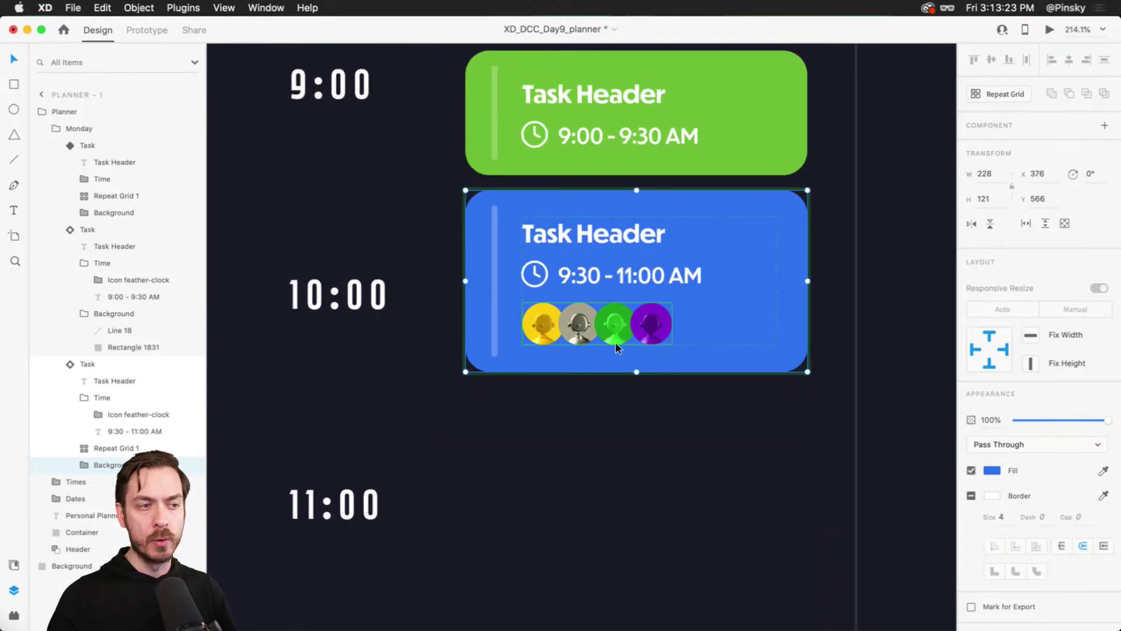
scroll(625, 377, down, 3)
drag(625, 281, 625, 402)
scroll(622, 350, up, 3)
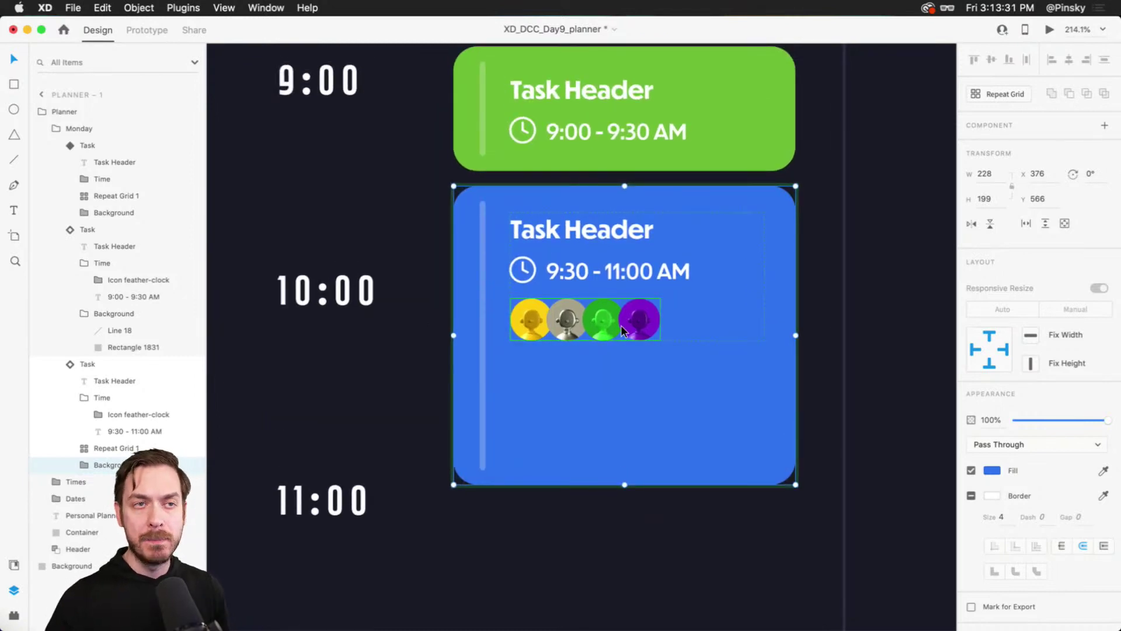
scroll(621, 324, up, 1)
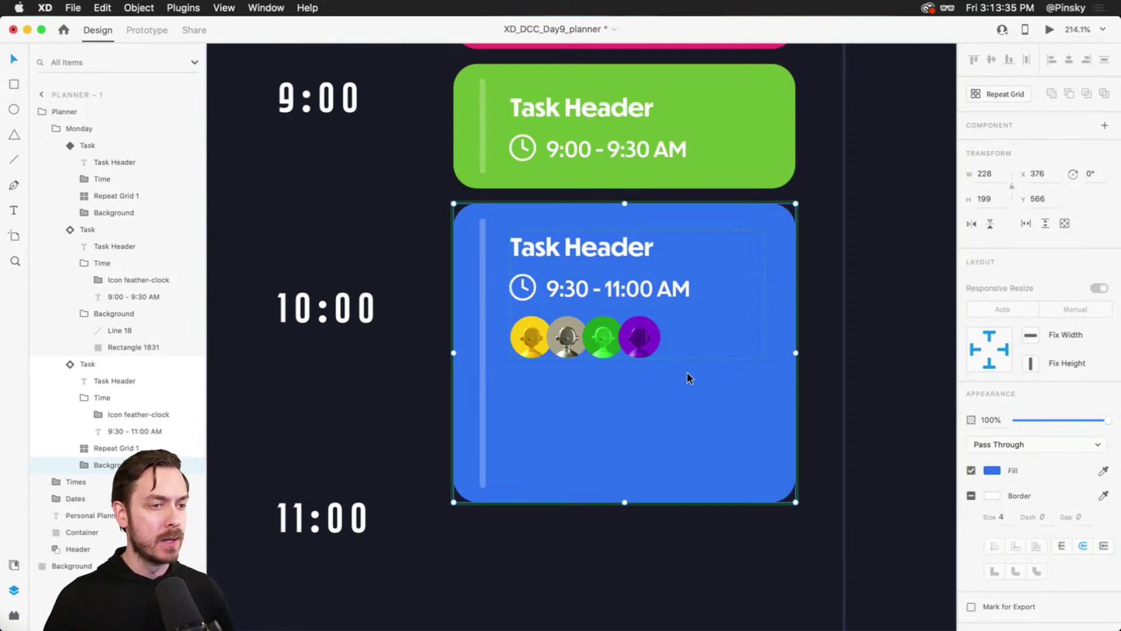
Go from the blue Task card to editing its main component, and select the main card's background rectangle
key(Escape)
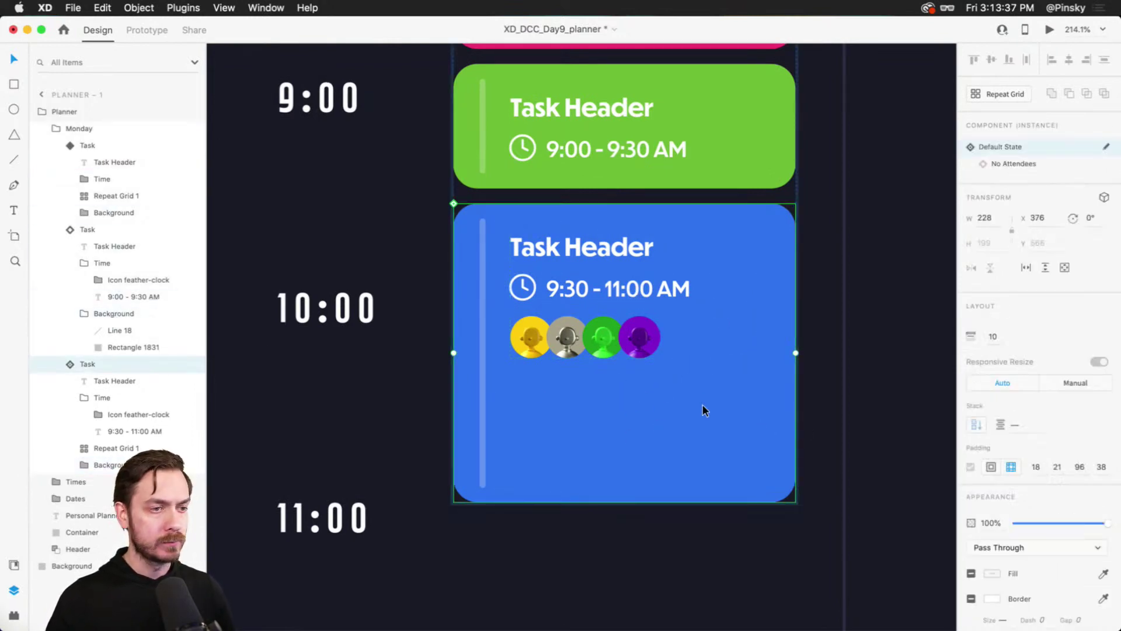
right_click(744, 418)
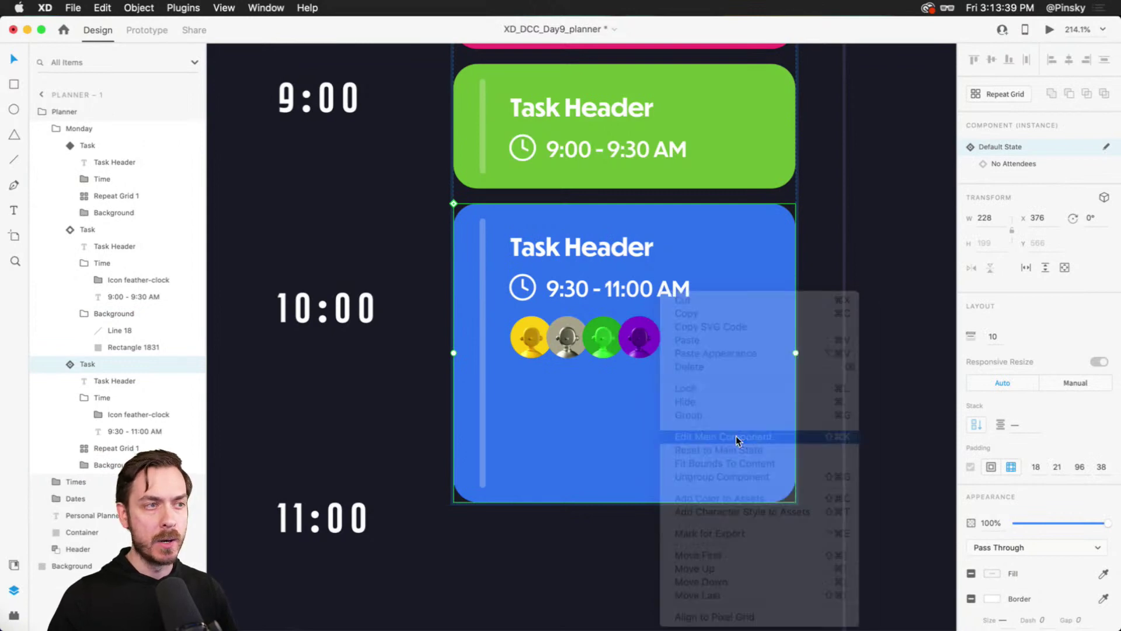
click(736, 436)
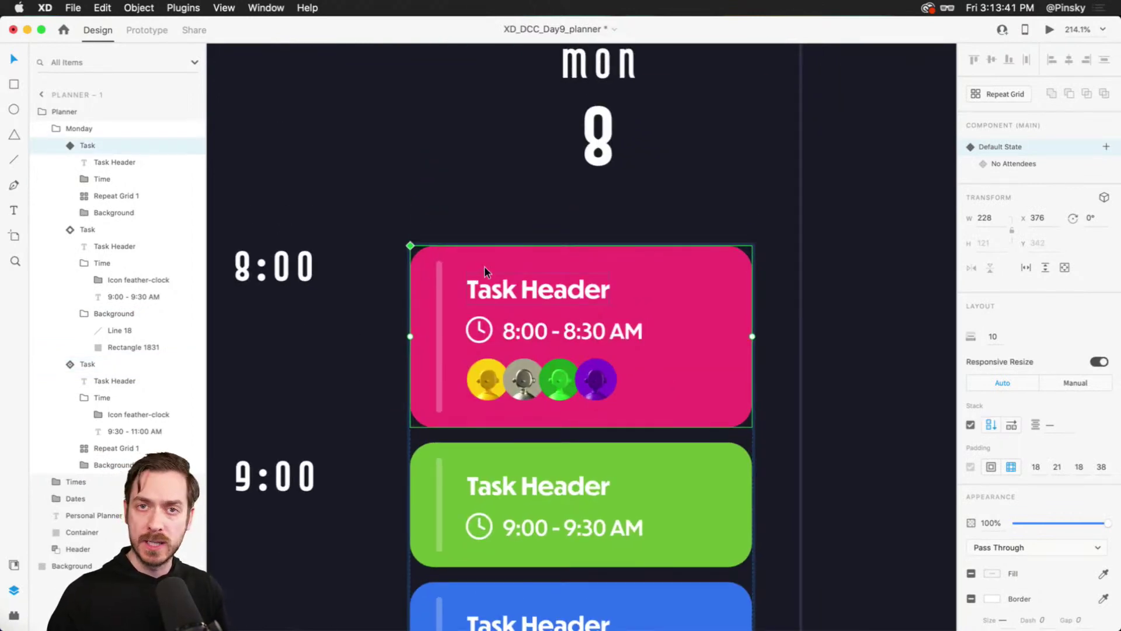
double_click(692, 274)
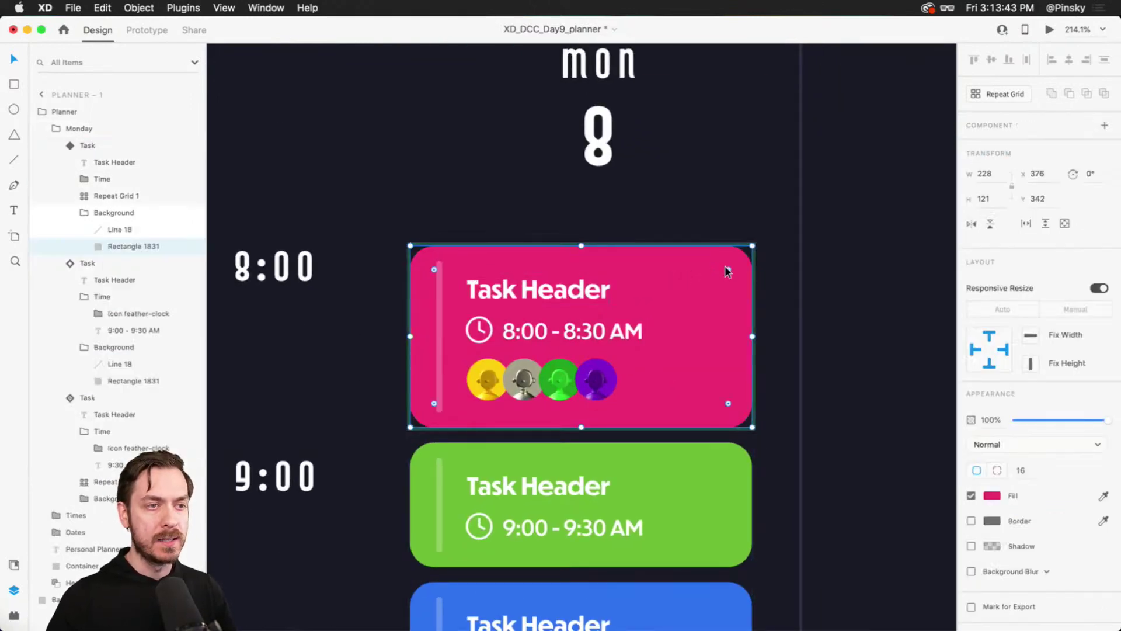
Try rounding the main Task card's background corners to a radius of about 61, and undo the rounding
drag(709, 285, 661, 337)
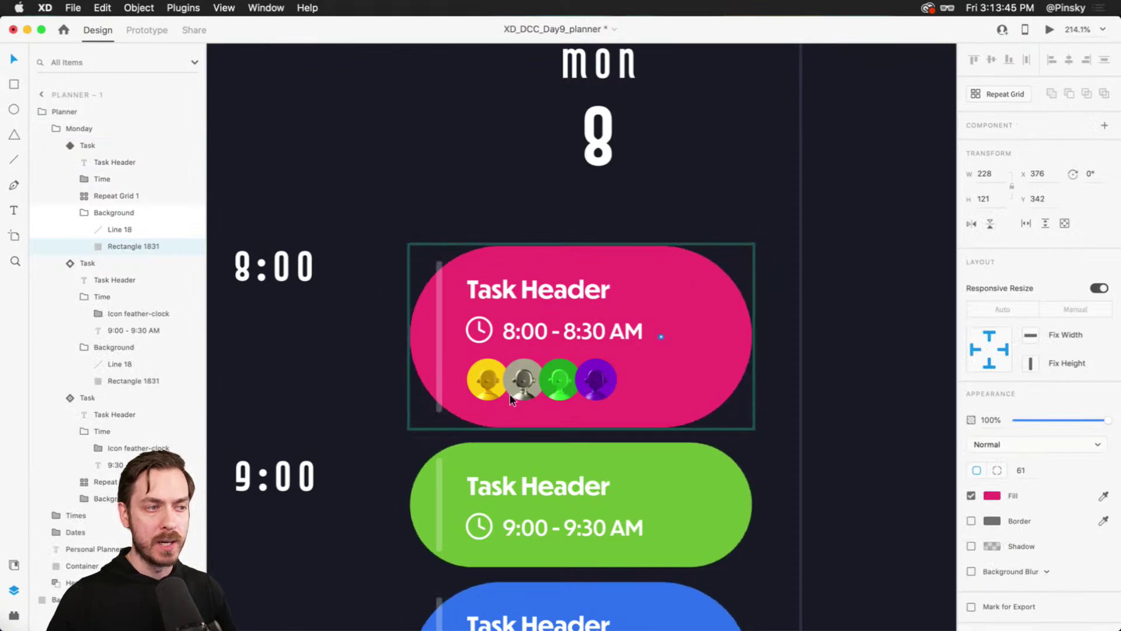
scroll(510, 406, down, 5)
scroll(642, 175, up, 5)
key(super+z)
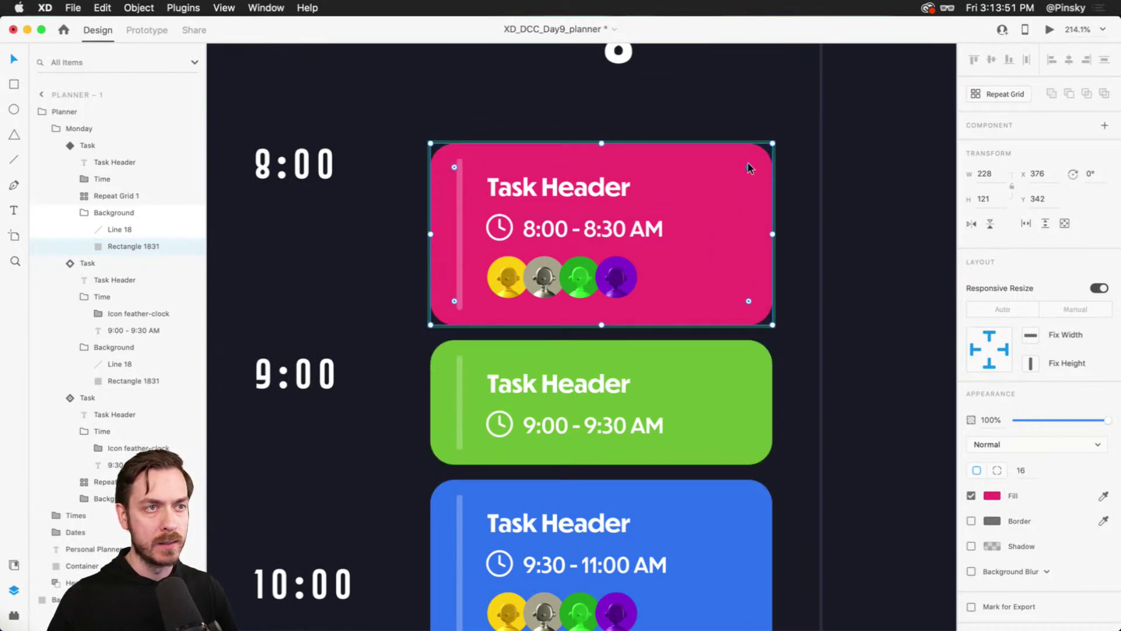
Square off the main Task card's background with a corner radius of 0, and check the planner in a preview
drag(749, 167, 823, 156)
key(super+Return)
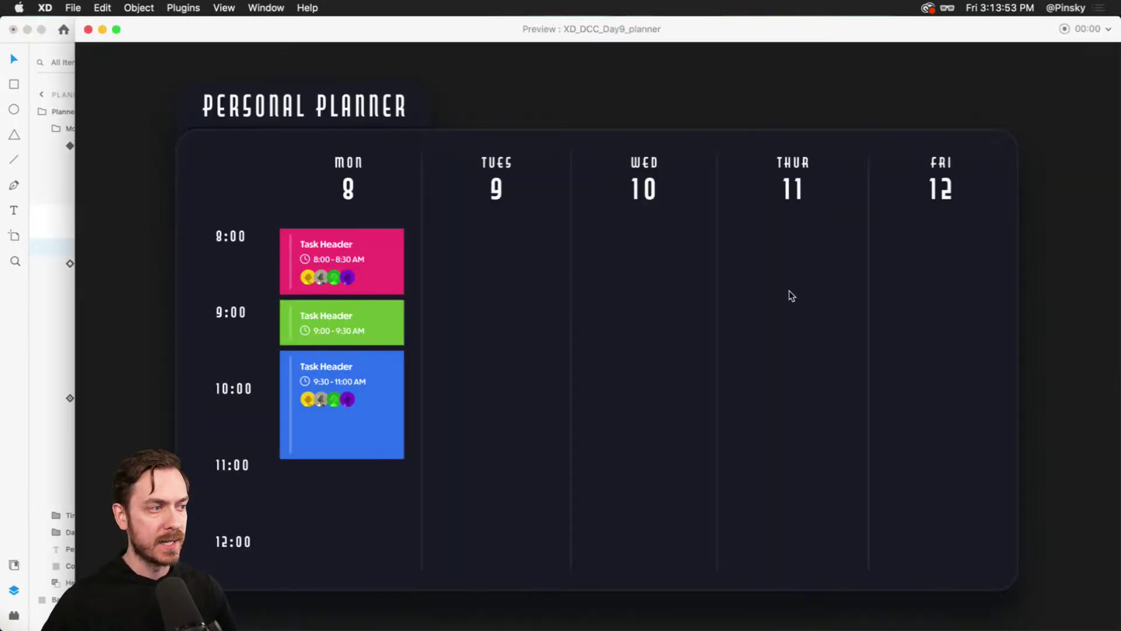
key(super+w)
scroll(684, 348, down, 5)
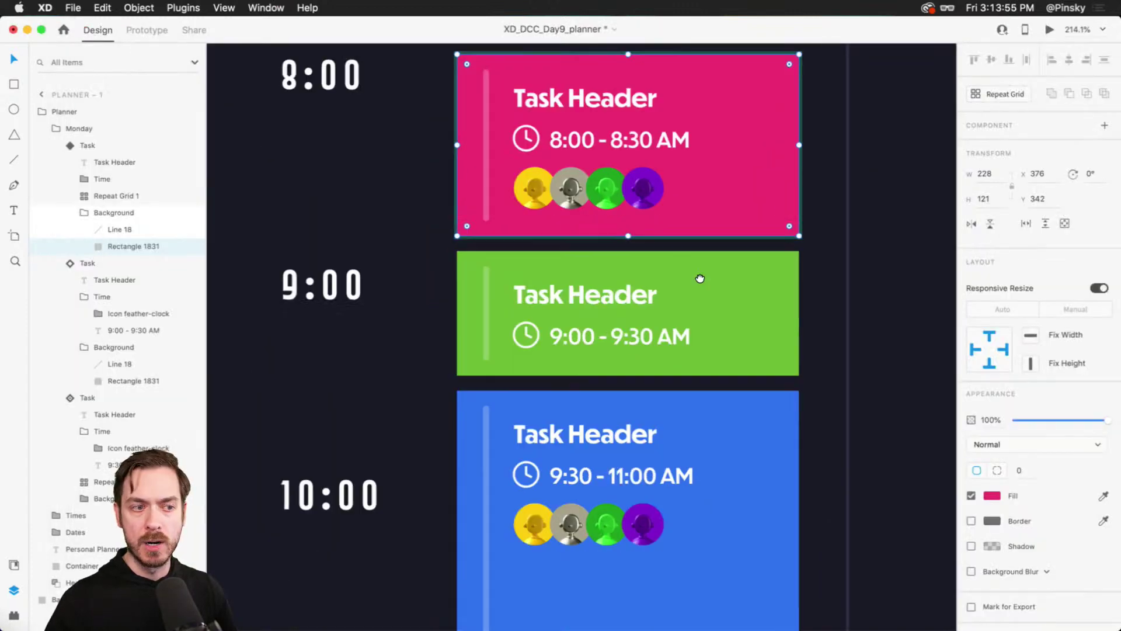
click(626, 409)
scroll(609, 338, down, 3)
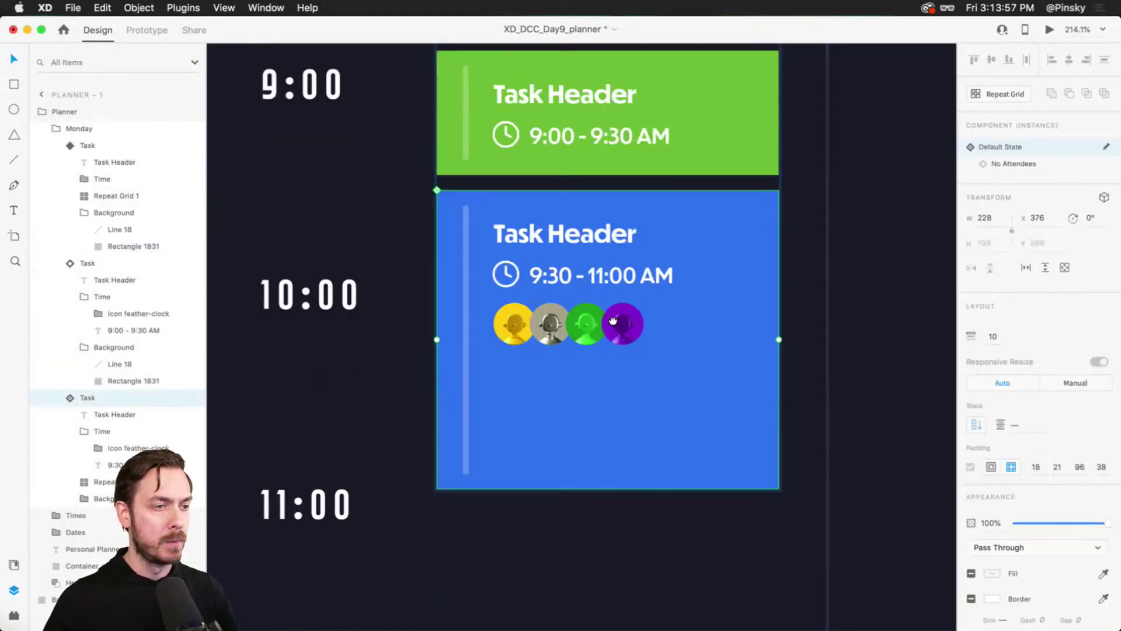
scroll(530, 295, up, 3)
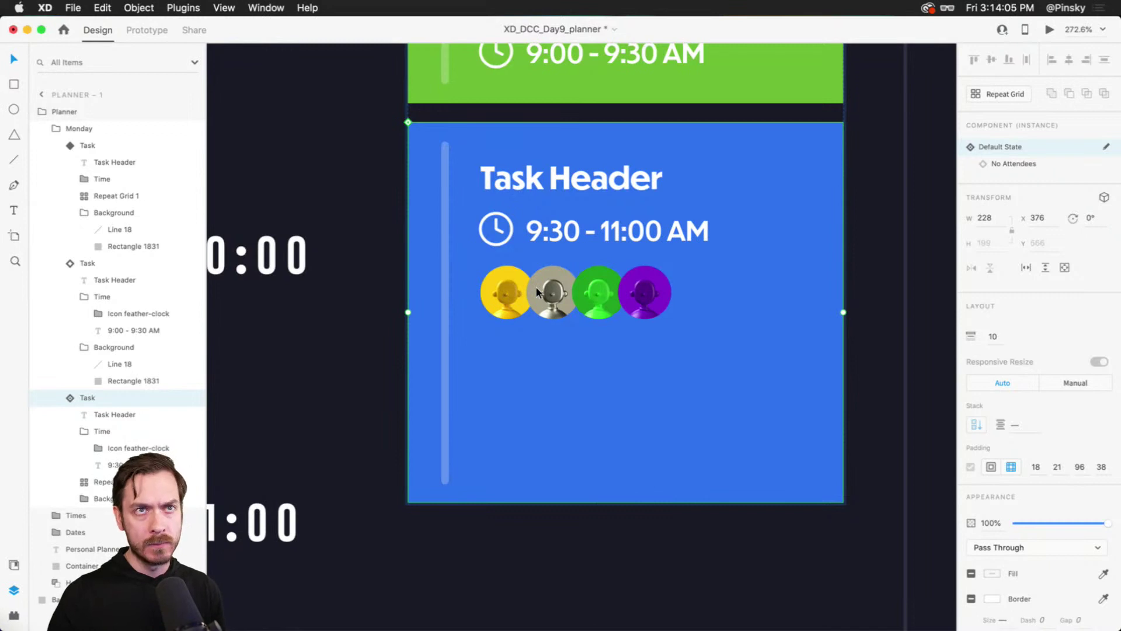
scroll(481, 278, down, 3)
click(586, 447)
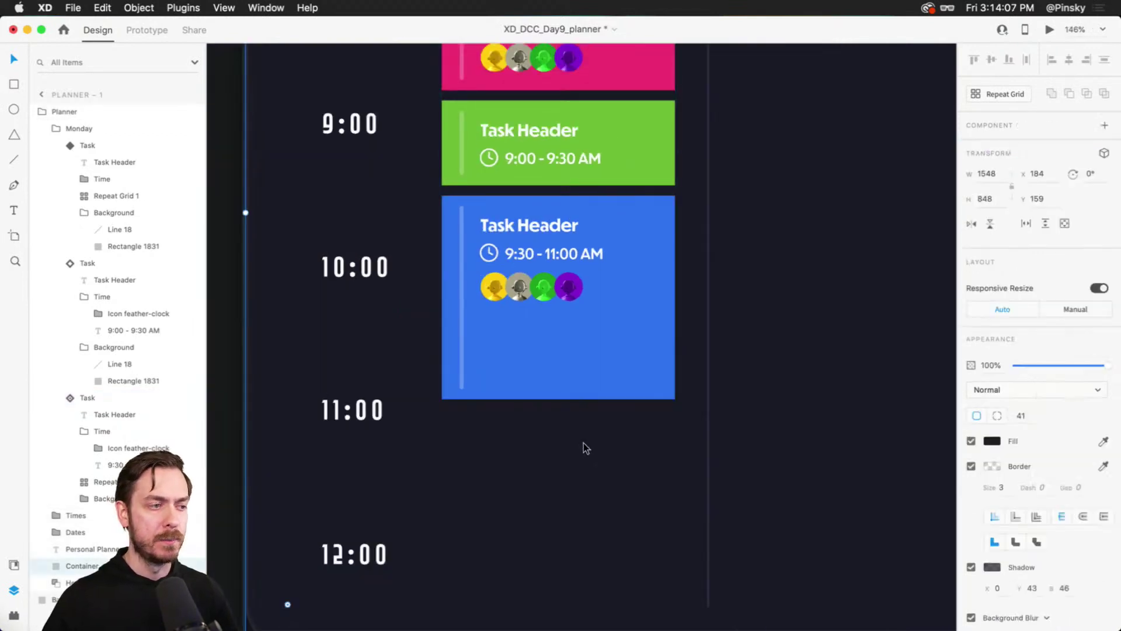
scroll(478, 271, up, 5)
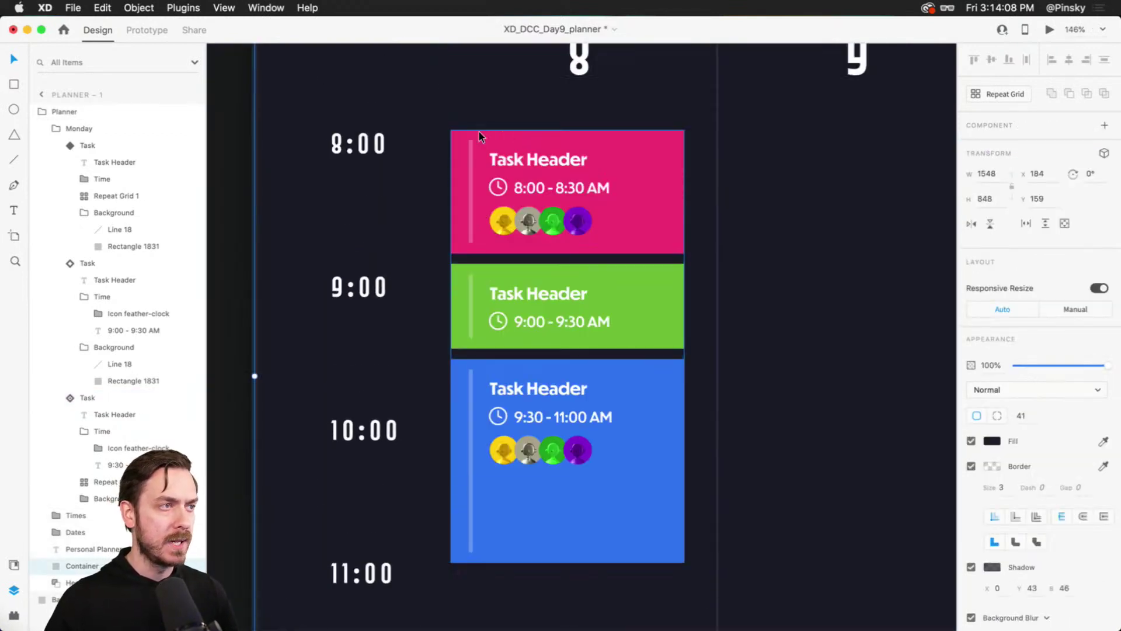
Change the stroke alignment of the vertical line in the main Task card, and try nudging the line sideways before undoing that move
super+click(471, 175)
click(1062, 521)
drag(472, 176, 465, 177)
key(super+z)
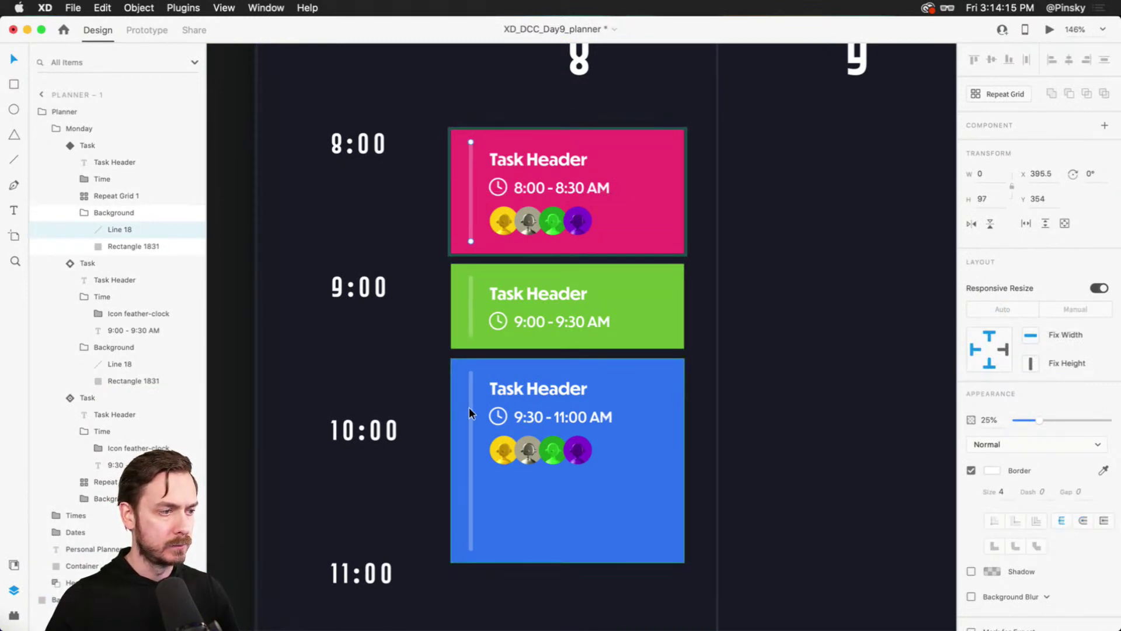
Duplicate the green 9:00 - 9:30 AM Task card and move one of the two below the blue card in the Monday stack
scroll(490, 387, down, 2)
scroll(791, 386, up, 3)
click(790, 386)
scroll(791, 385, down, 2)
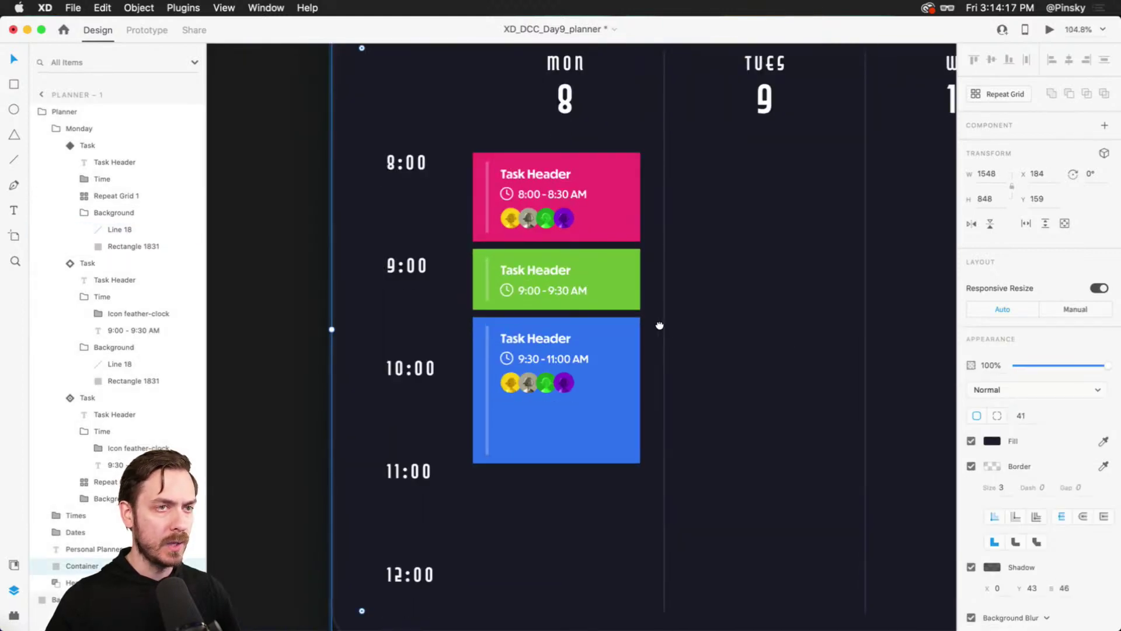
drag(595, 407, 581, 365)
click(581, 366)
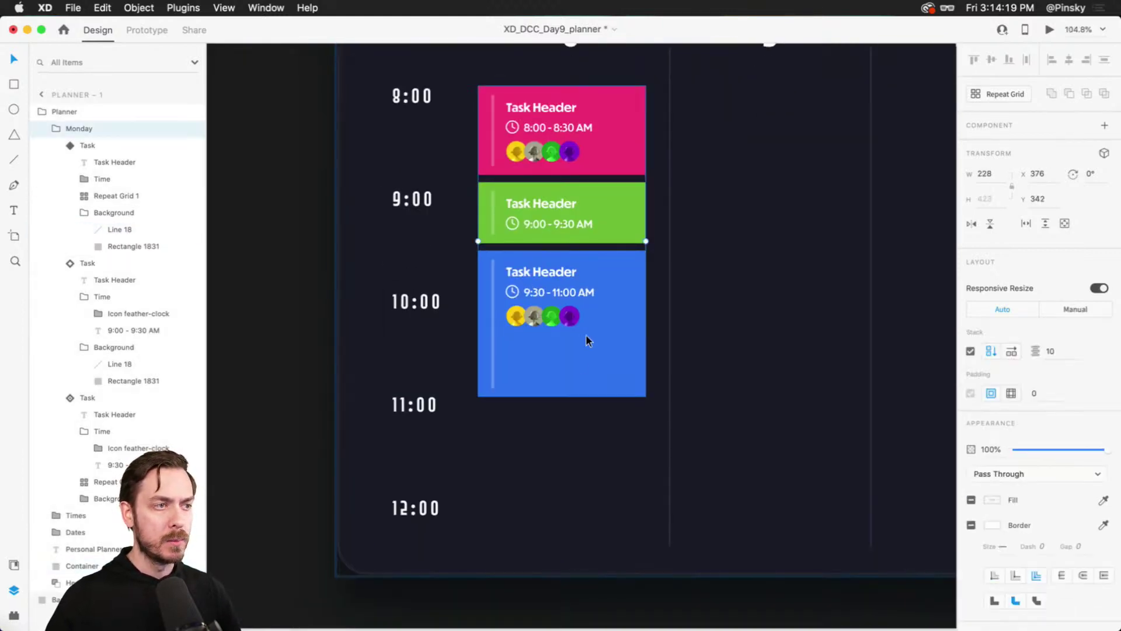
double_click(591, 298)
click(577, 198)
key(super+d)
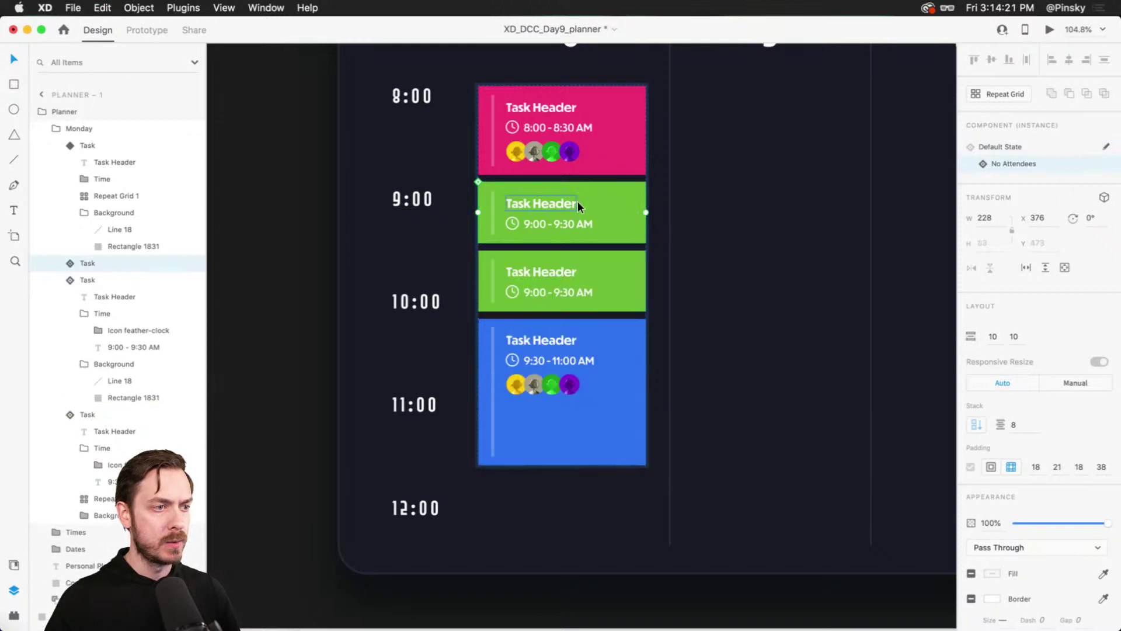
drag(583, 311, 570, 431)
scroll(567, 351, down, 3)
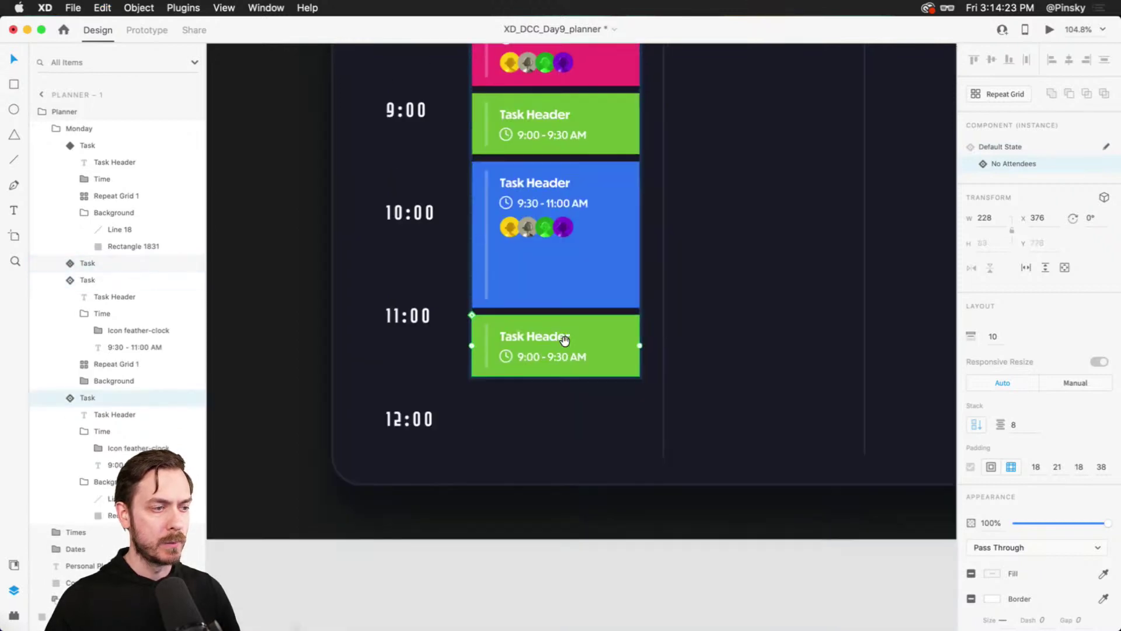
Change the lowest green Task card's time text to 11:00 - 3:30 PM
scroll(561, 366, up, 3)
scroll(559, 368, down, 3)
scroll(538, 243, up, 1)
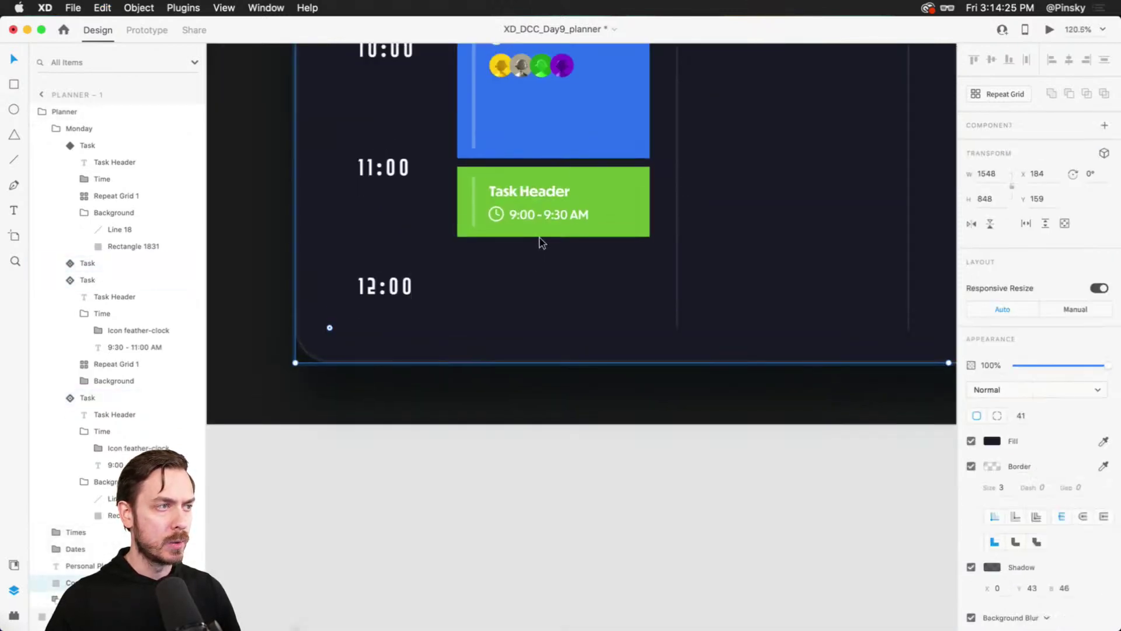
click(518, 208)
double_click(516, 209)
click(516, 211)
double_click(514, 210)
click(525, 217)
key(BackSpace)
text(11)
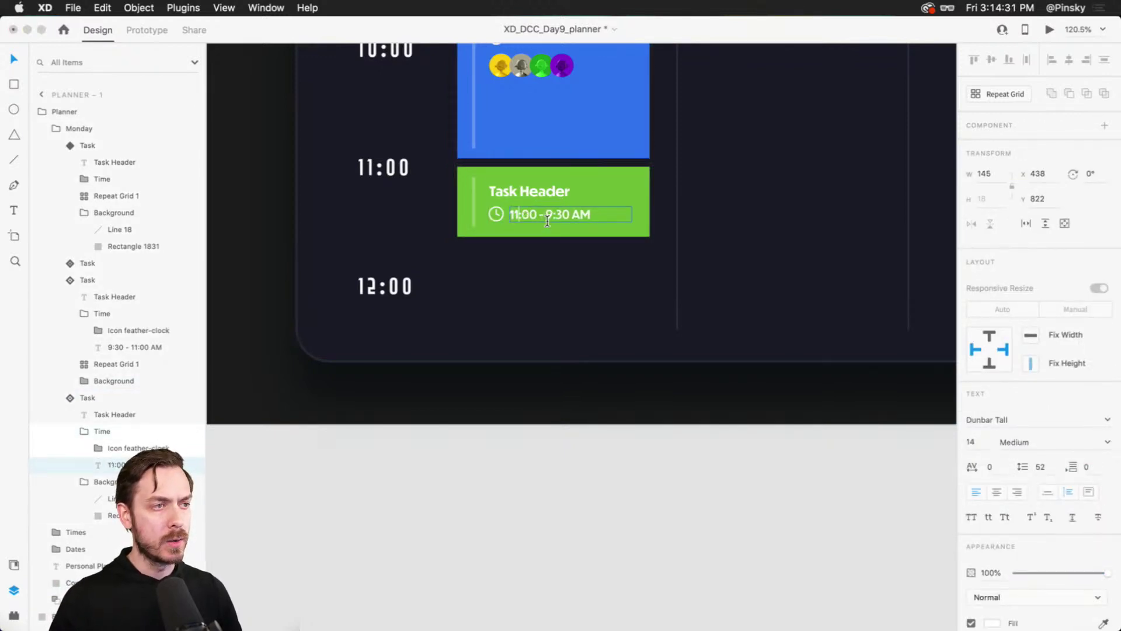
click(546, 216)
key(Delete)
text(1)
key(shift+Right)
text(p)
key(BackSpace)
text(P)
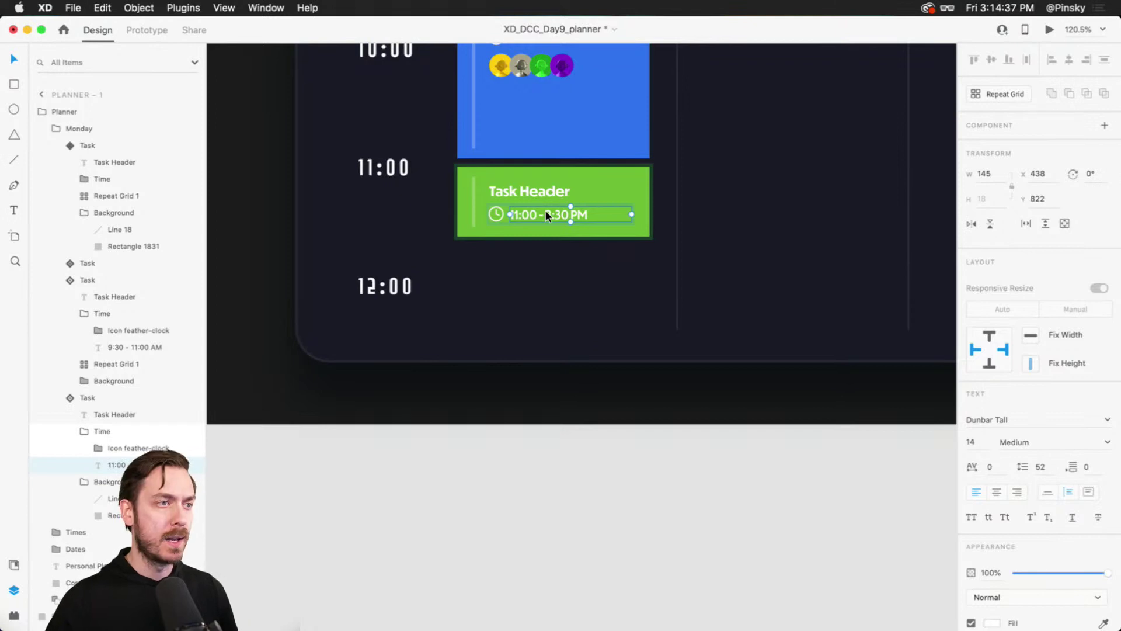
Stretch the background of the 11:00 - 3:30 PM Task card down past the artboard's lower edge, to a height of about 471
click(608, 193)
drag(554, 236, 556, 565)
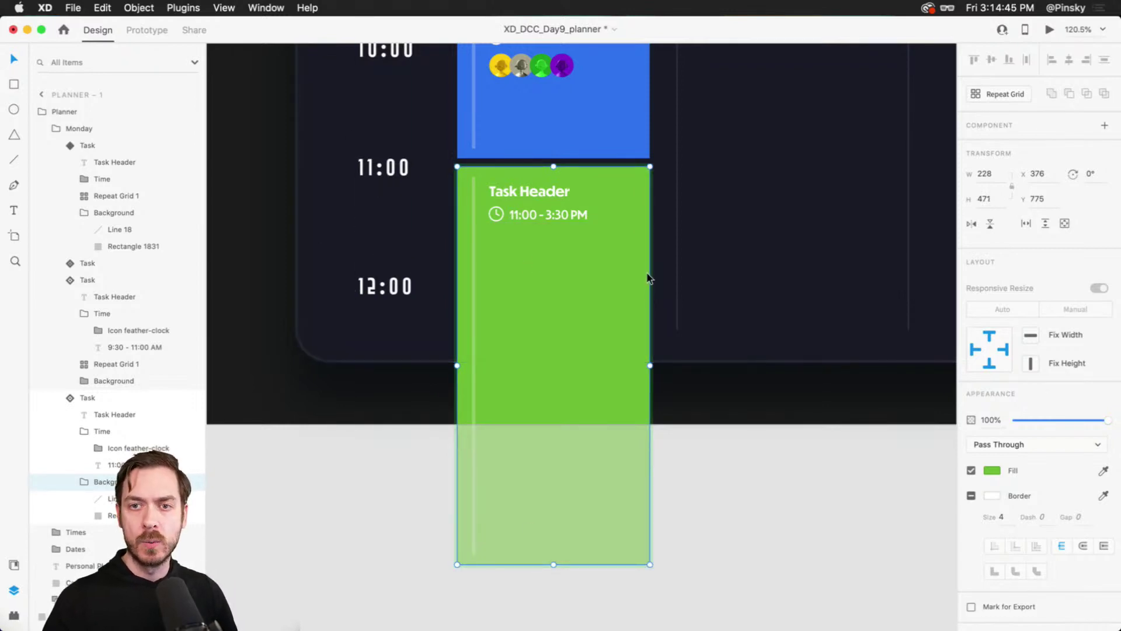
scroll(648, 278, up, 3)
click(735, 334)
scroll(734, 336, down, 5)
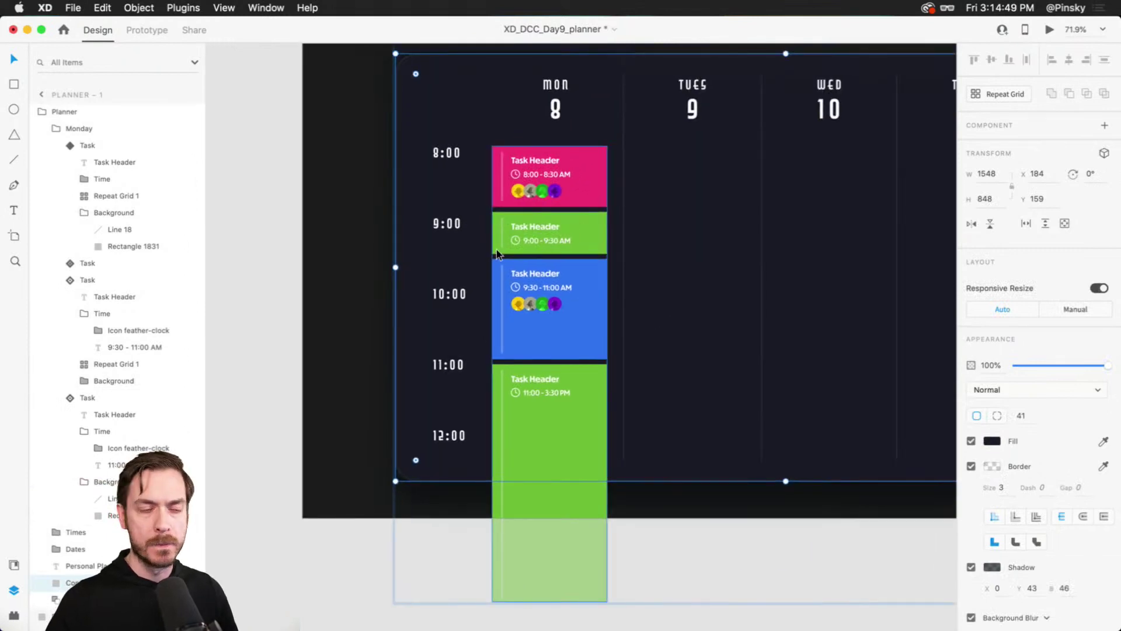
click(506, 239)
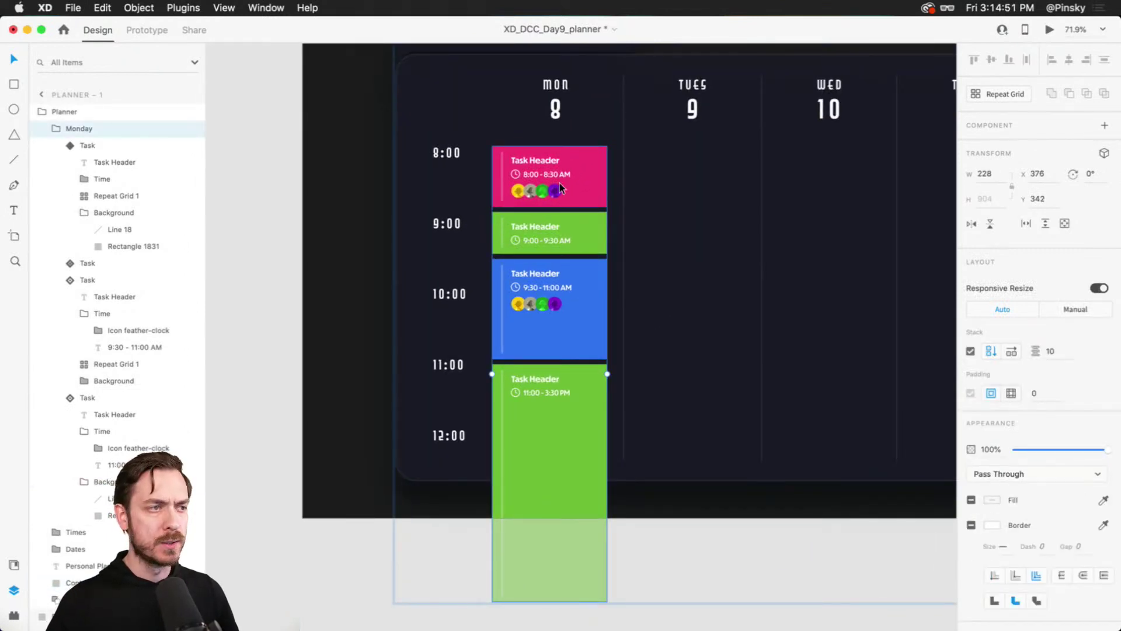
scroll(556, 192, up, 1)
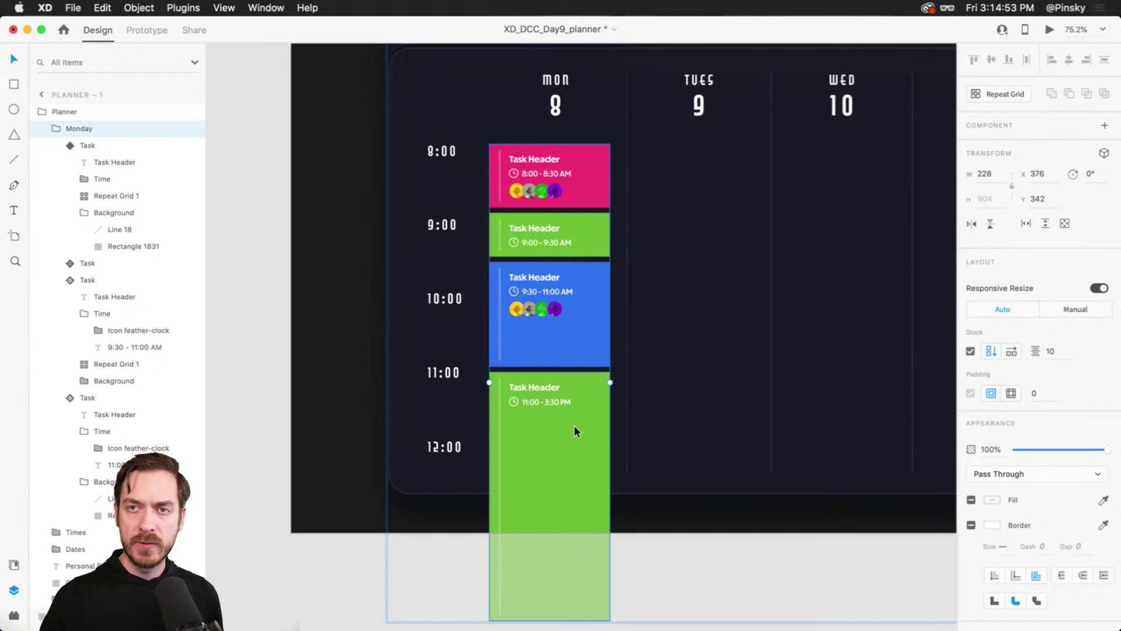
click(685, 536)
click(553, 459)
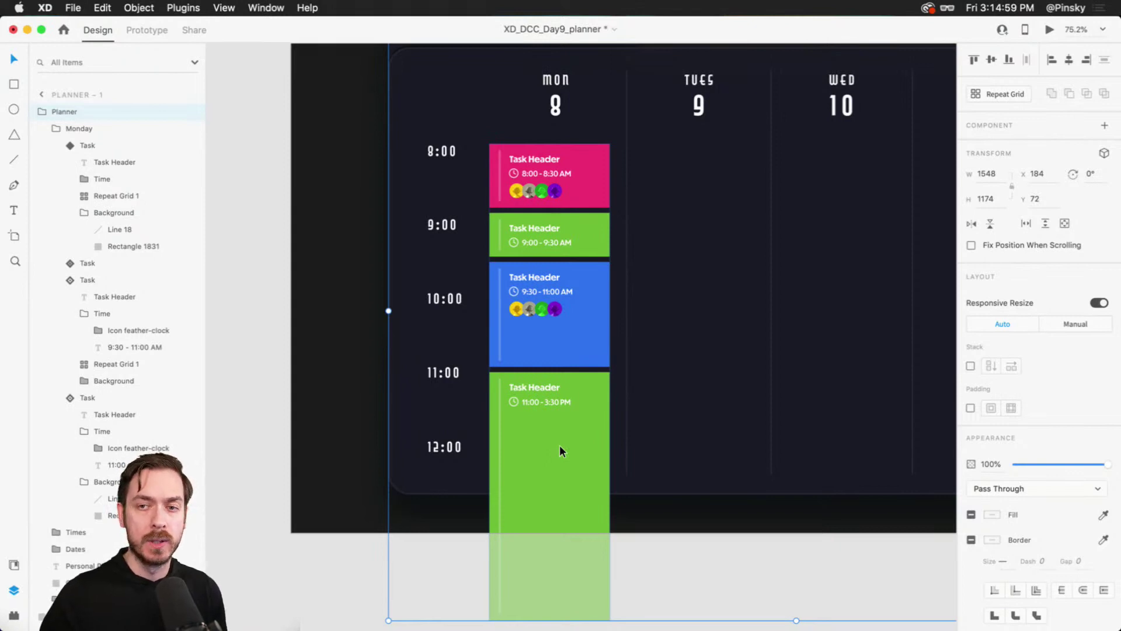
Combine the Monday stack and the Times group into a single vertical scroll group
double_click(563, 150)
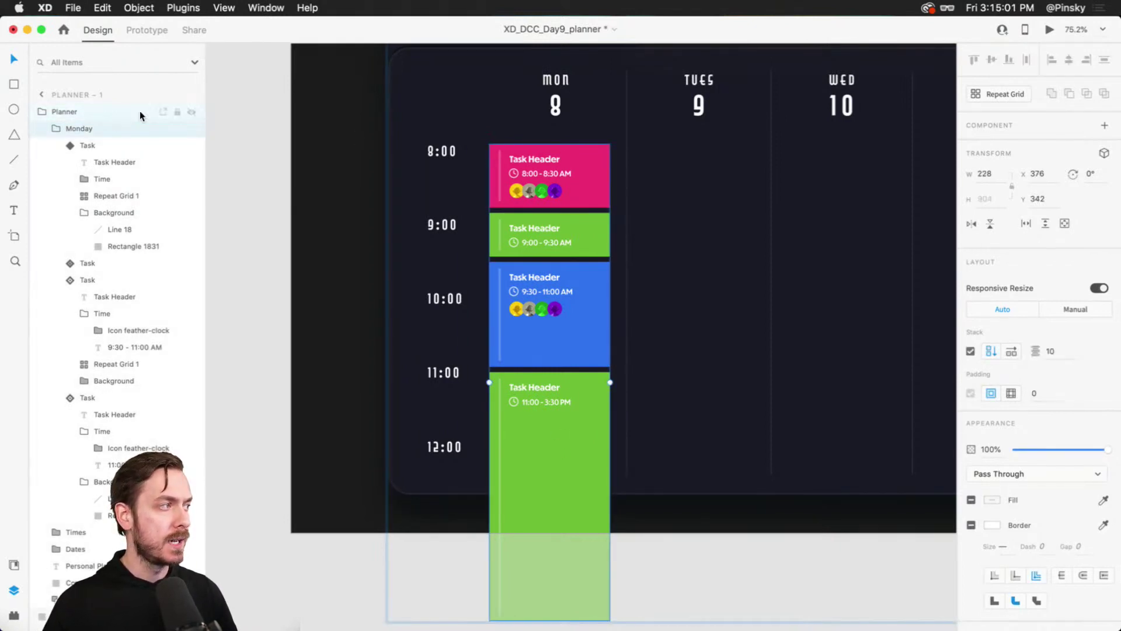
click(69, 129)
drag(603, 182, 587, 203)
key(super+z)
shift+click(76, 145)
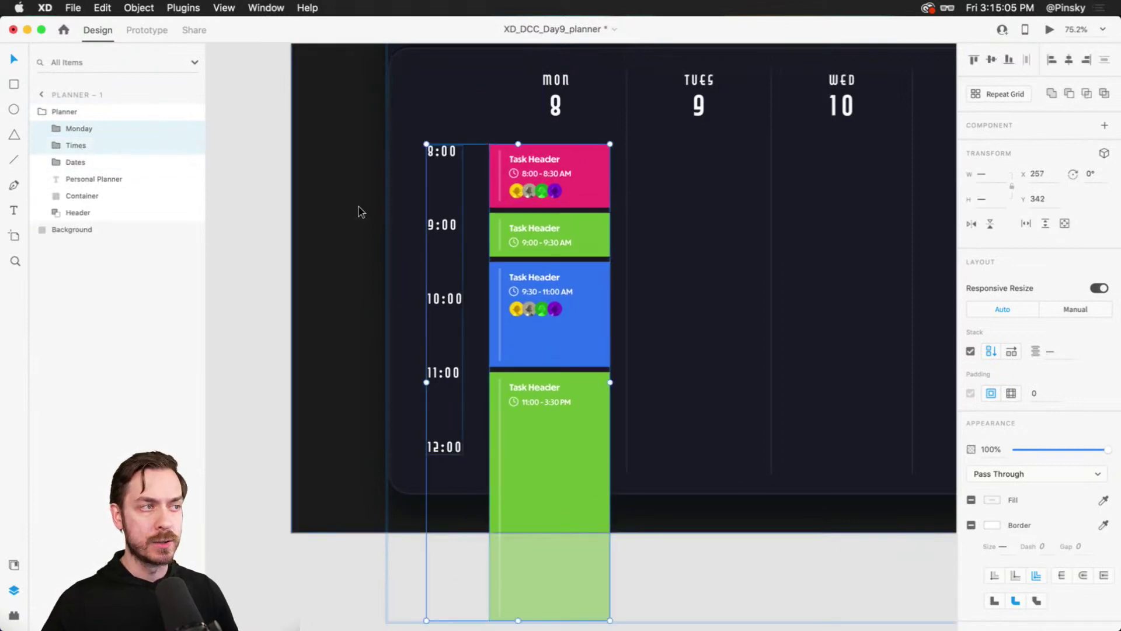
scroll(447, 145, up, 5)
scroll(526, 203, right, 1)
scroll(527, 203, up, 3)
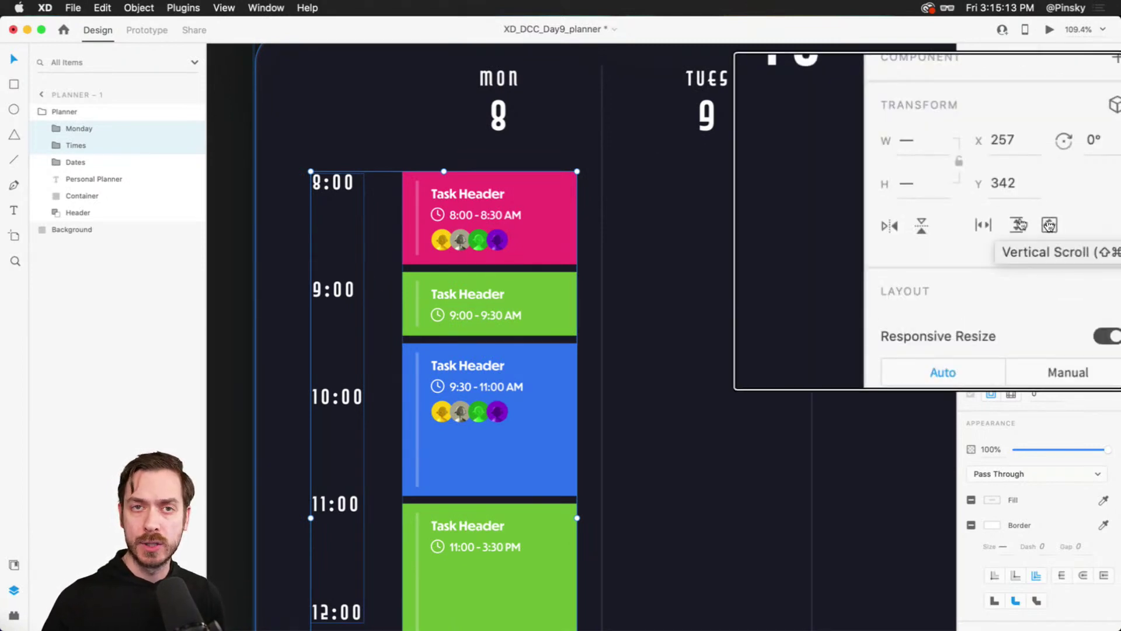
click(1047, 224)
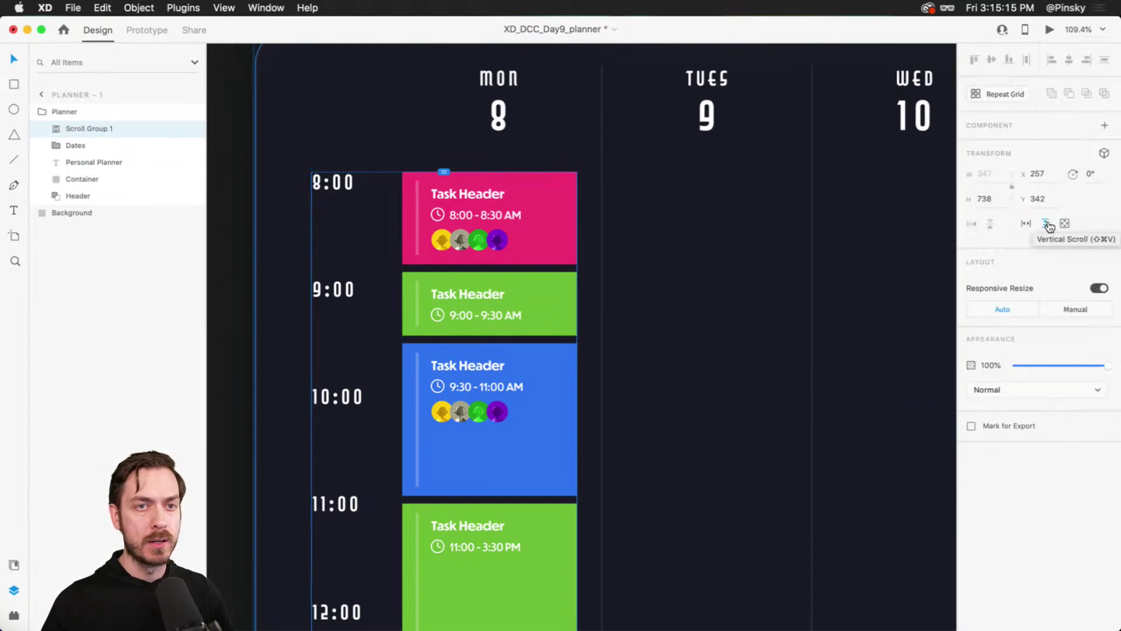
Resize the scroll group's visible area to start at Y 313 and end at the container's lower edge, about 691 high
drag(444, 172, 448, 152)
scroll(482, 298, down, 10)
drag(448, 331, 471, 275)
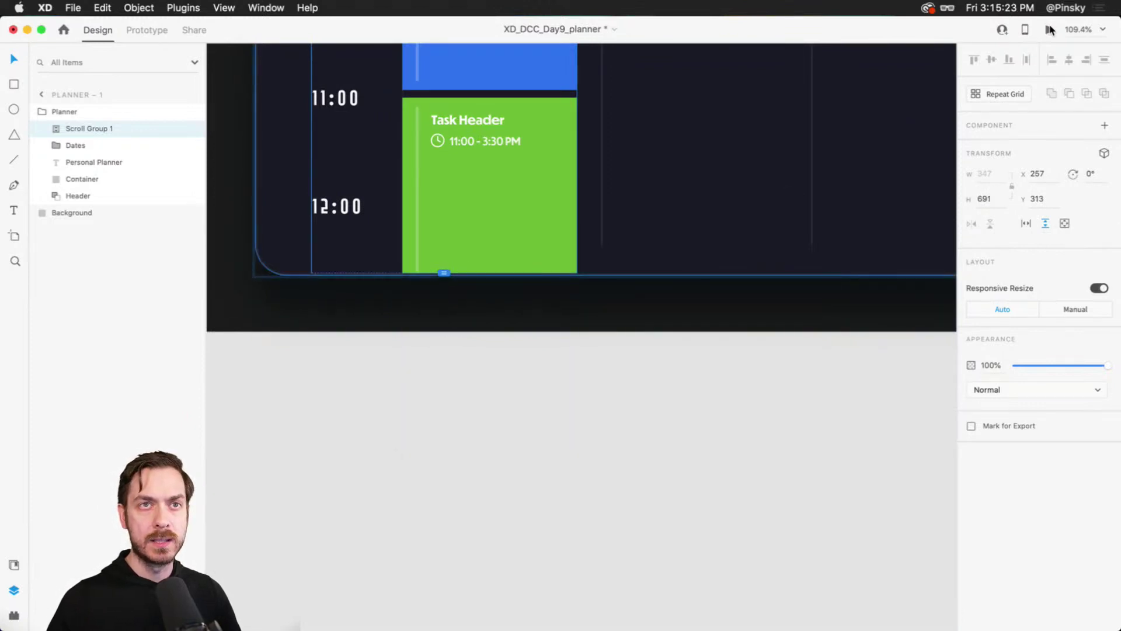
Preview the planner and test scrolling the Monday tasks together with the times, closing the preview again
click(1050, 29)
scroll(362, 374, down, 3)
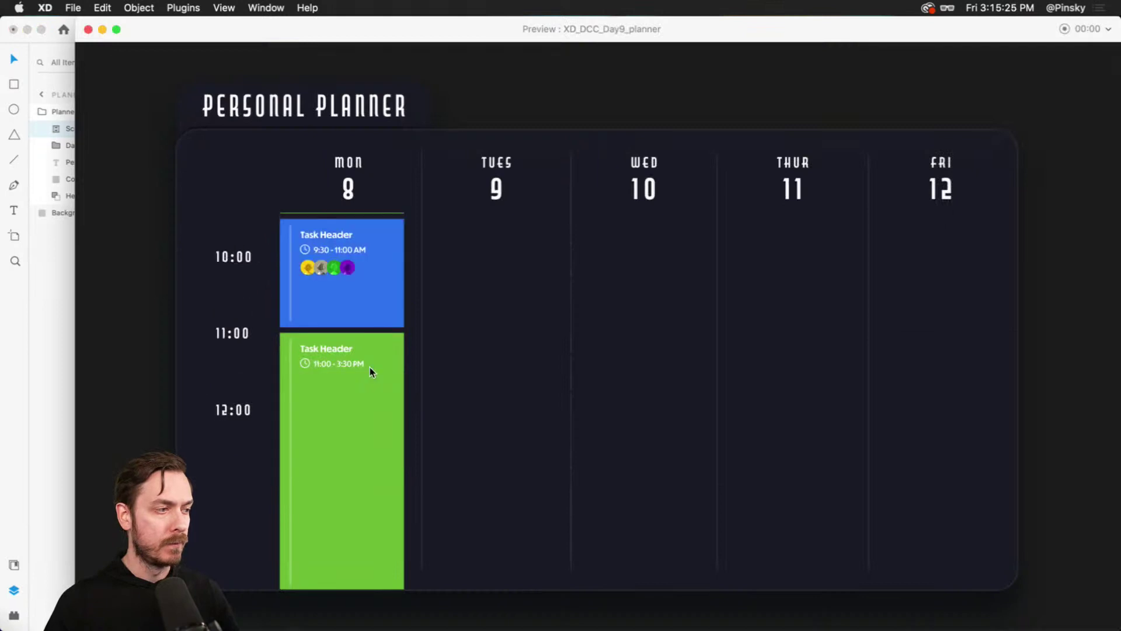
scroll(344, 381, up, 3)
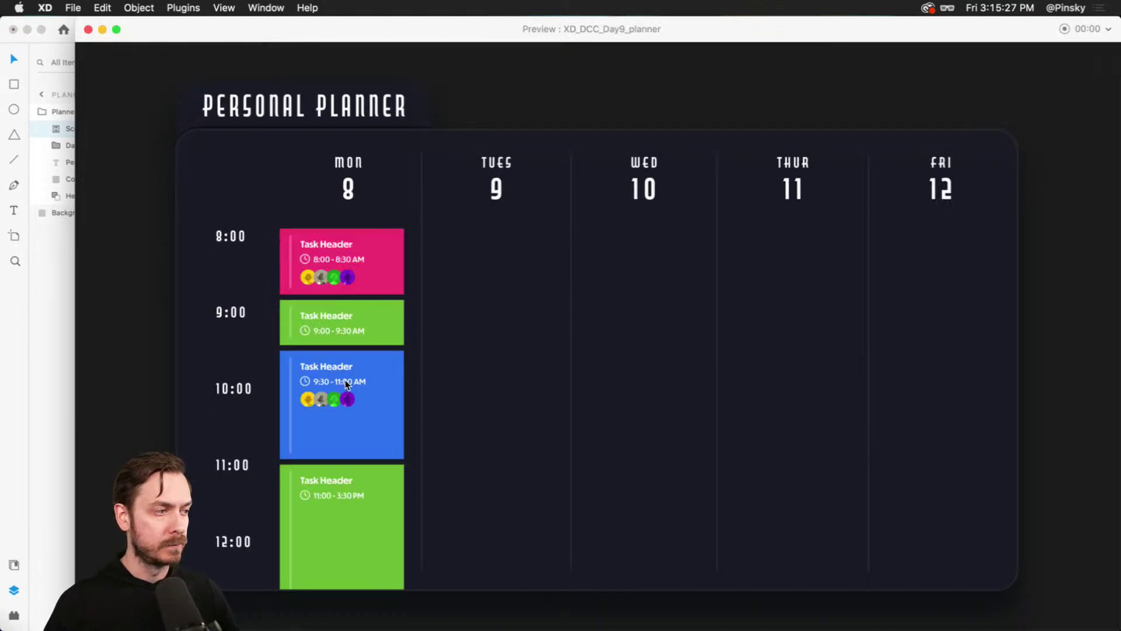
scroll(344, 381, down, 3)
scroll(351, 303, down, 4)
scroll(333, 260, up, 5)
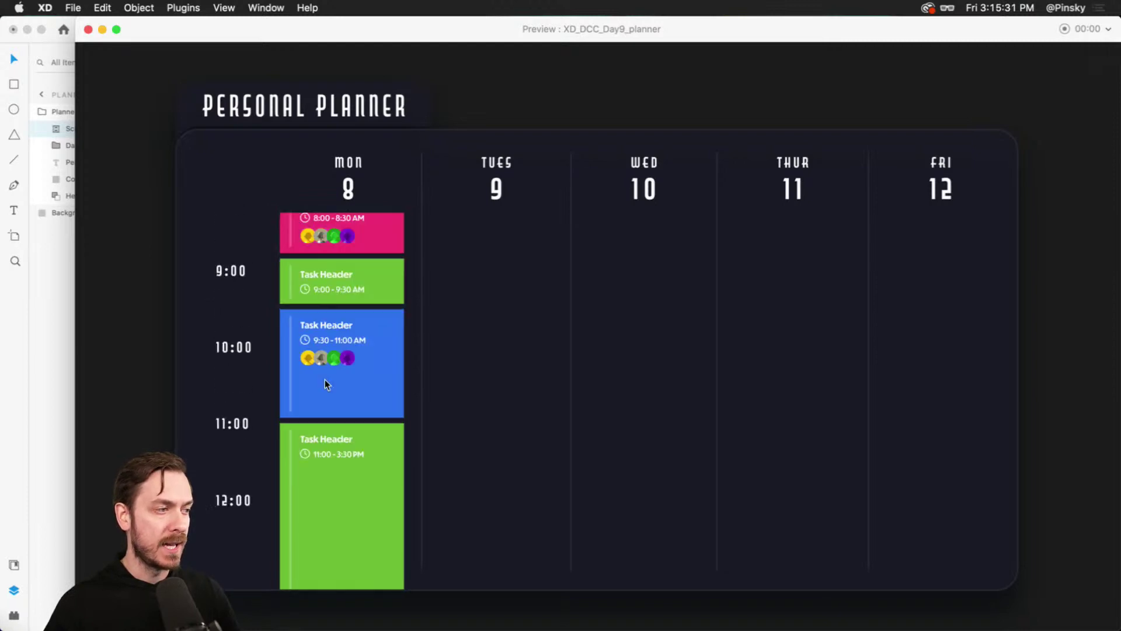
key(super+w)
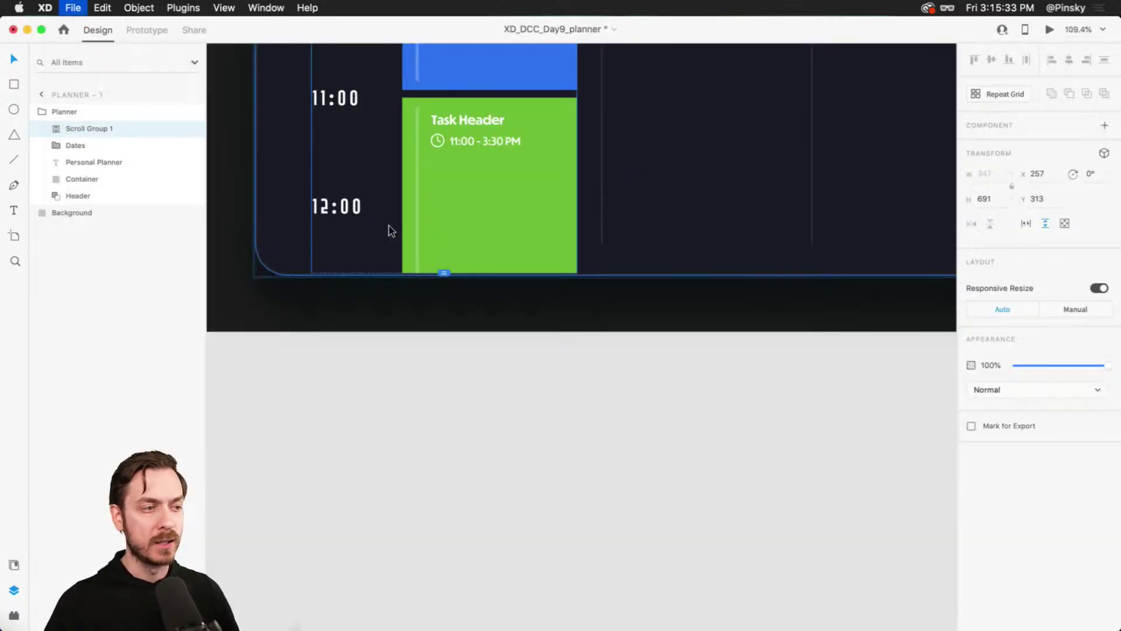
Give the Monday stack inside the scroll group a separate bottom padding of 40
click(55, 127)
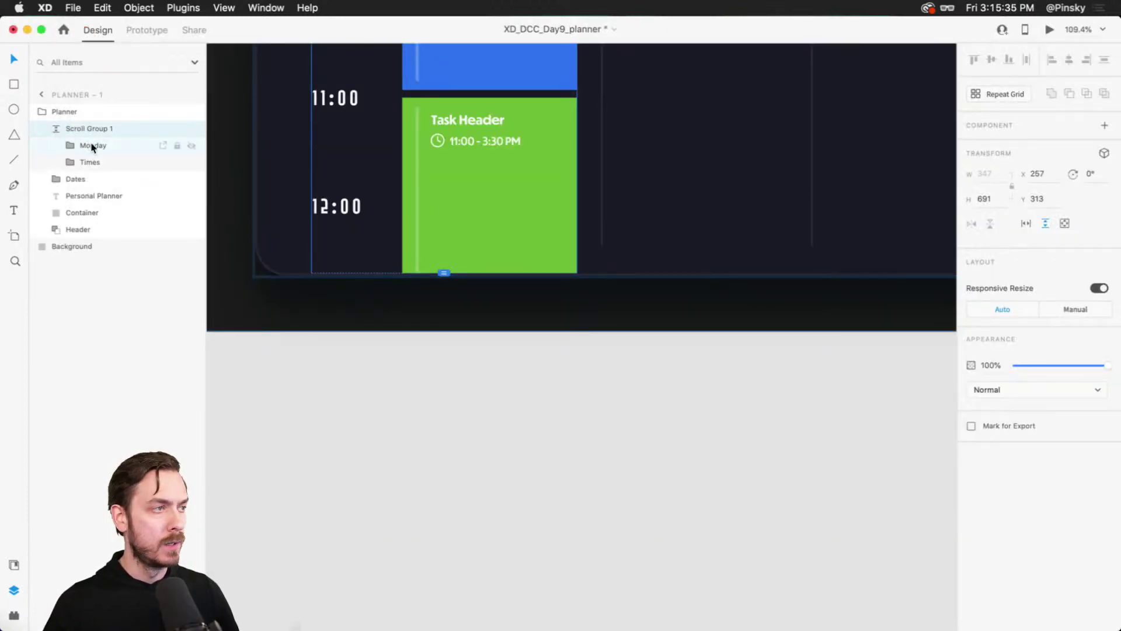
click(94, 146)
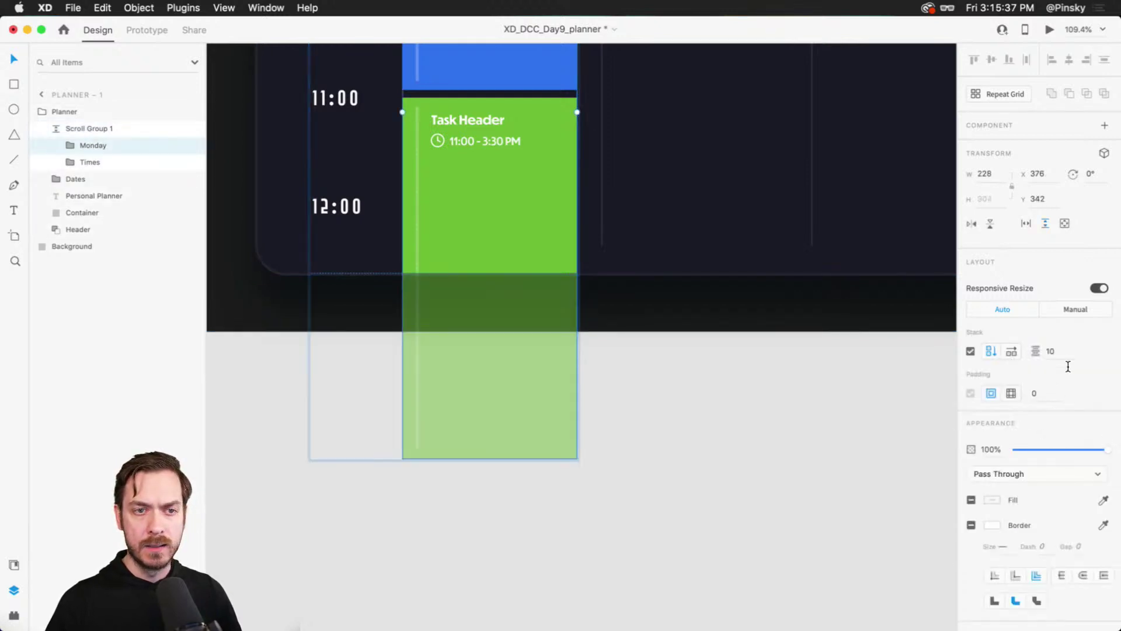
click(1012, 394)
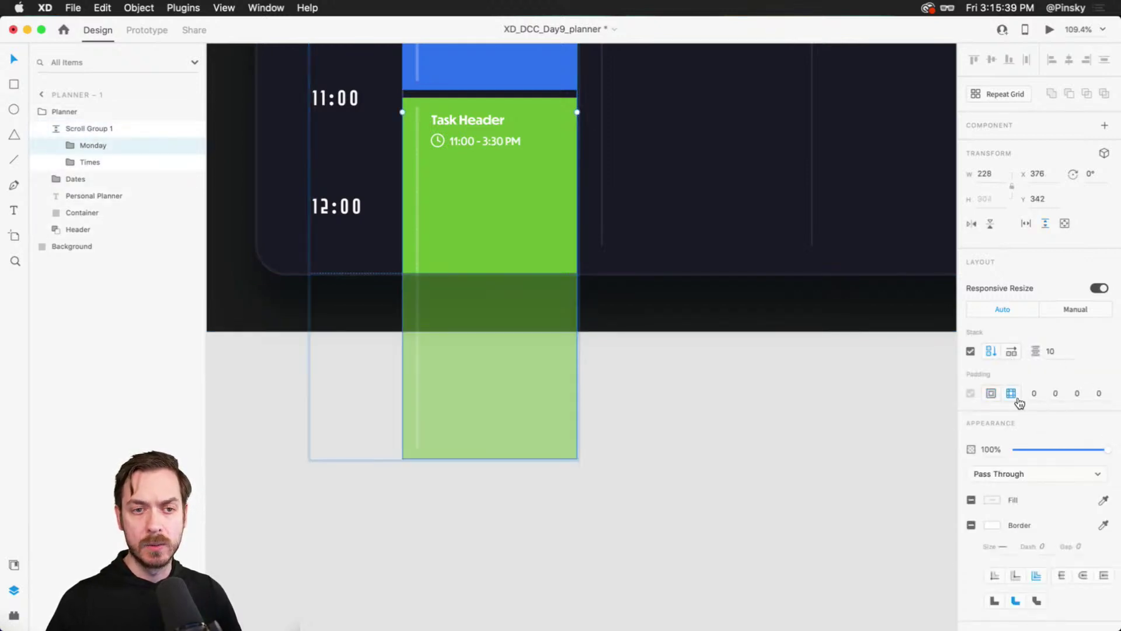
click(1073, 399)
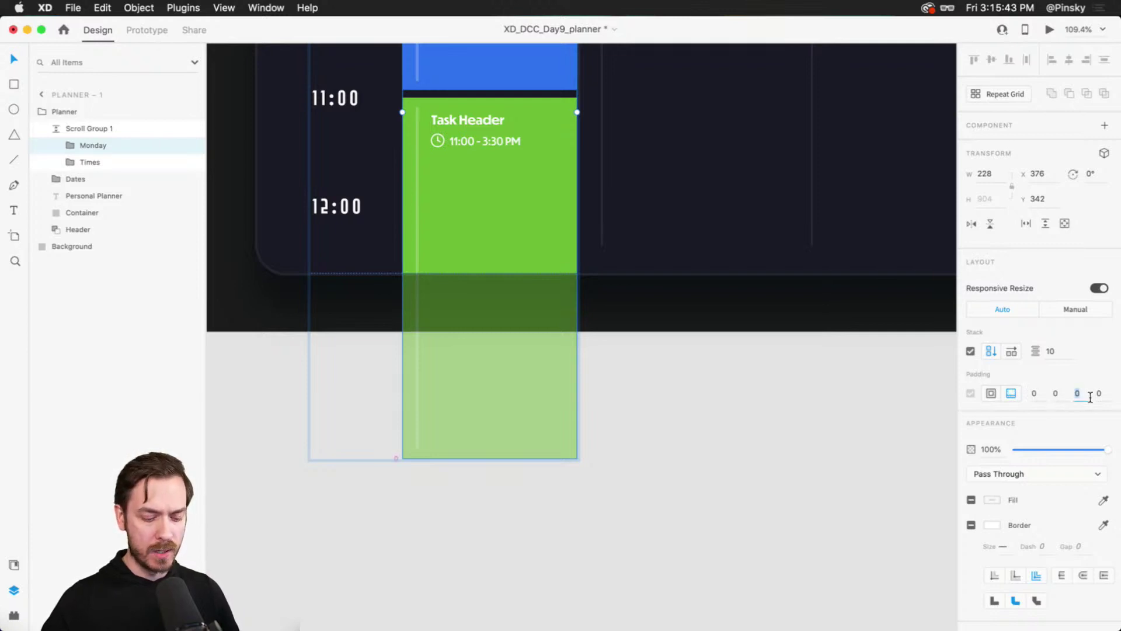
text(40)
key(Return)
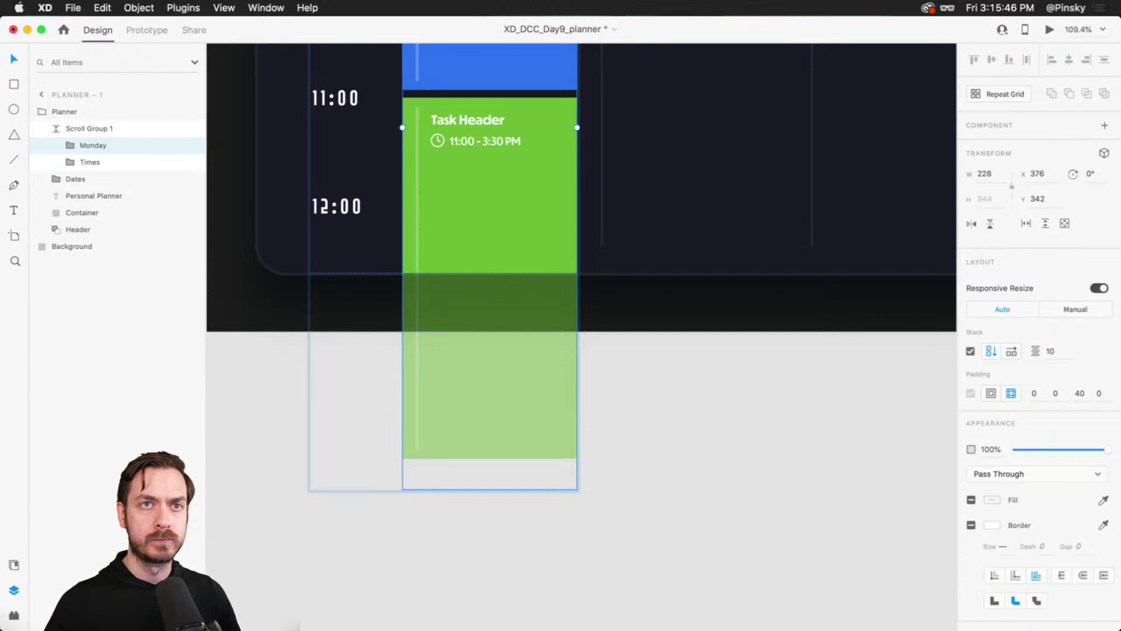
Preview the planner again and check the space below the last Monday task at the end of the scroll
click(1050, 29)
scroll(342, 450, down, 5)
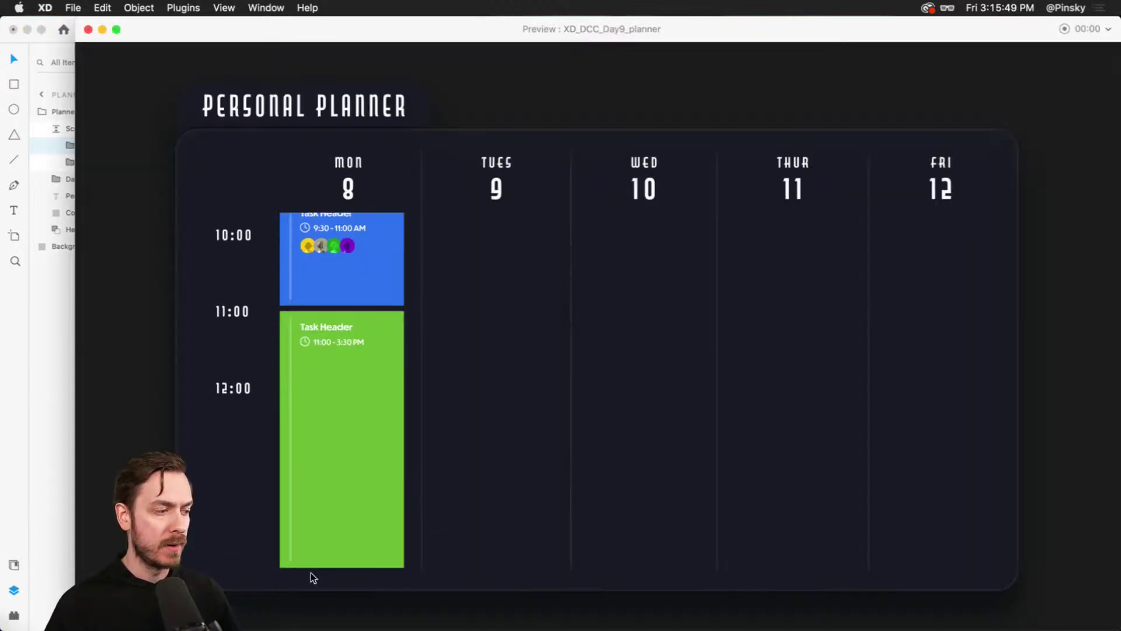
scroll(343, 356, up, 5)
scroll(321, 526, down, 5)
scroll(318, 293, up, 5)
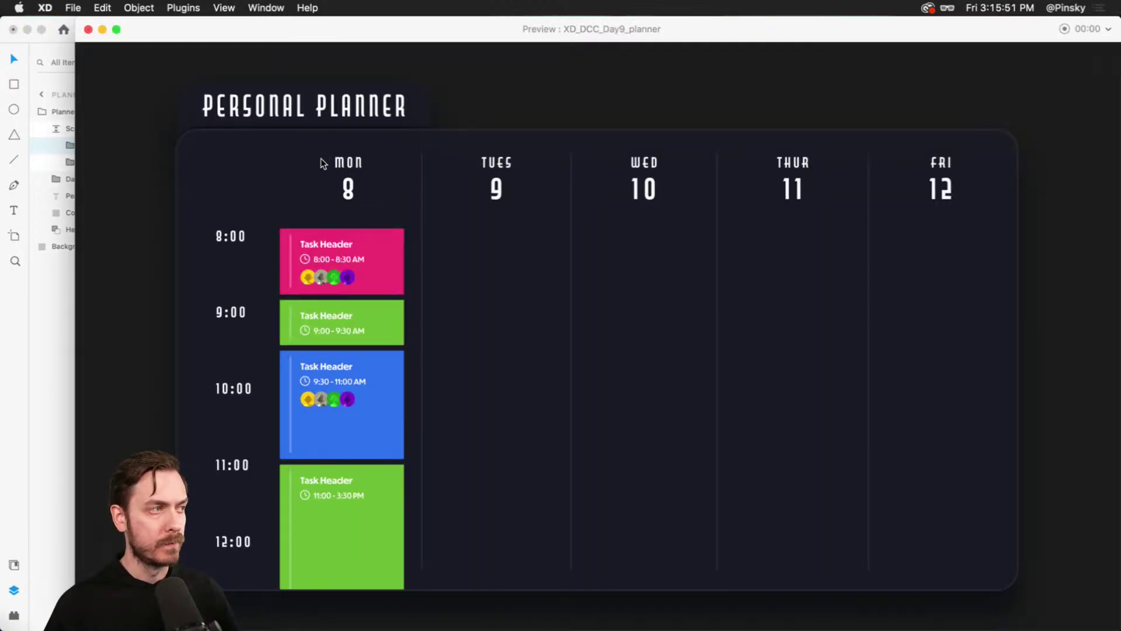
key(super+w)
Rename the vertical scroll group as Planner
scroll(507, 204, up, 8)
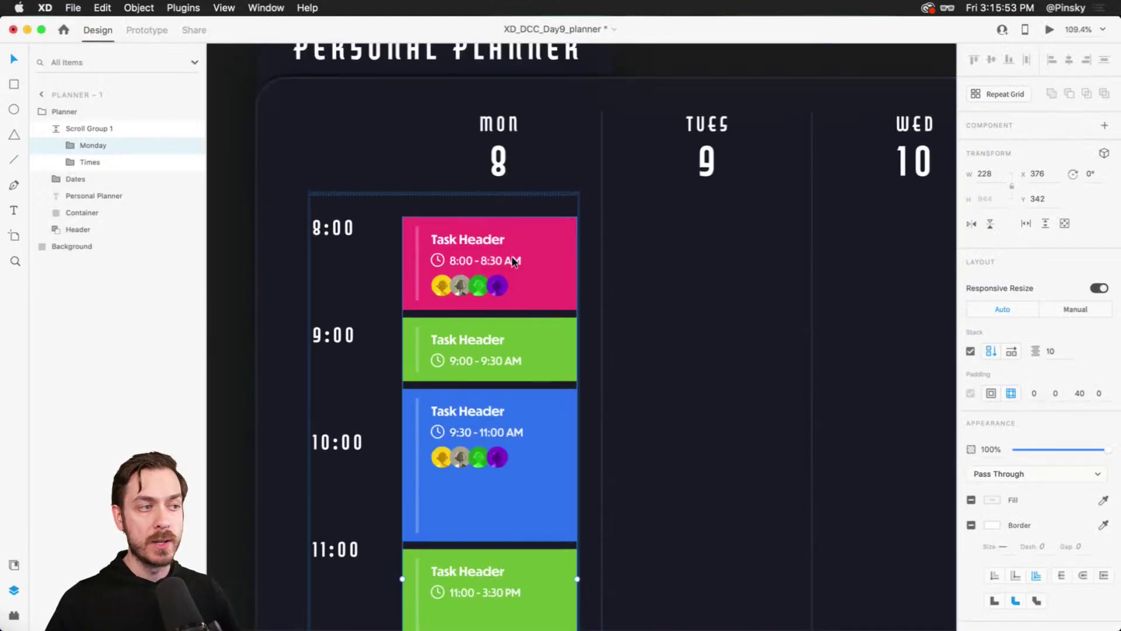
click(96, 130)
double_click(96, 128)
text(Plan)
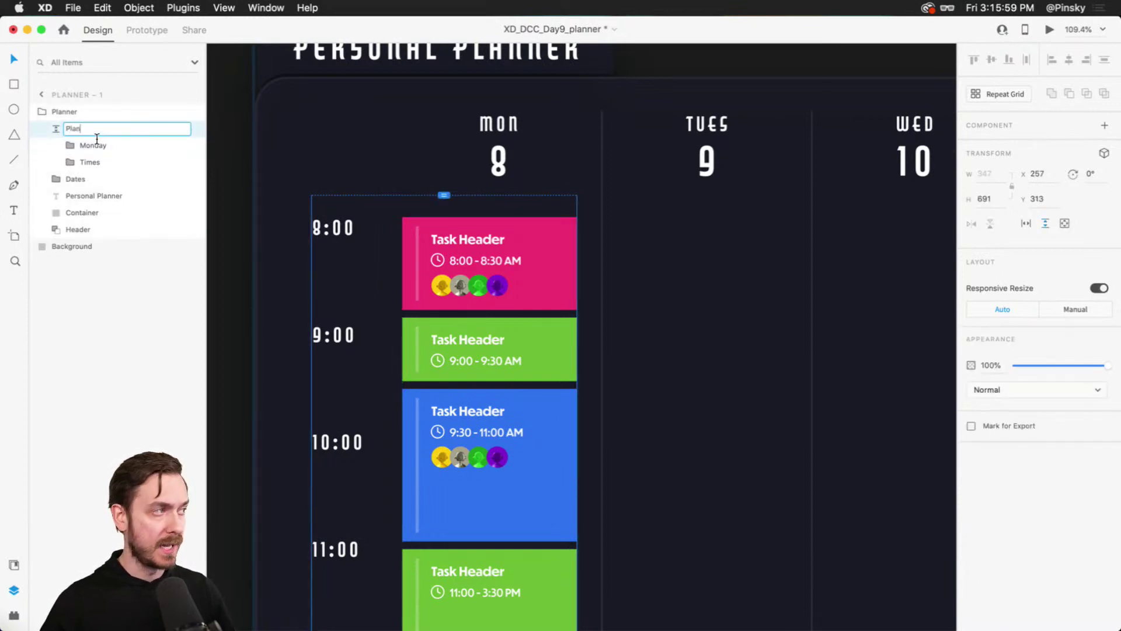
text(ner)
key(Return)
Wrap the Monday stack in a new group named Days and make that group a horizontal stack
click(120, 146)
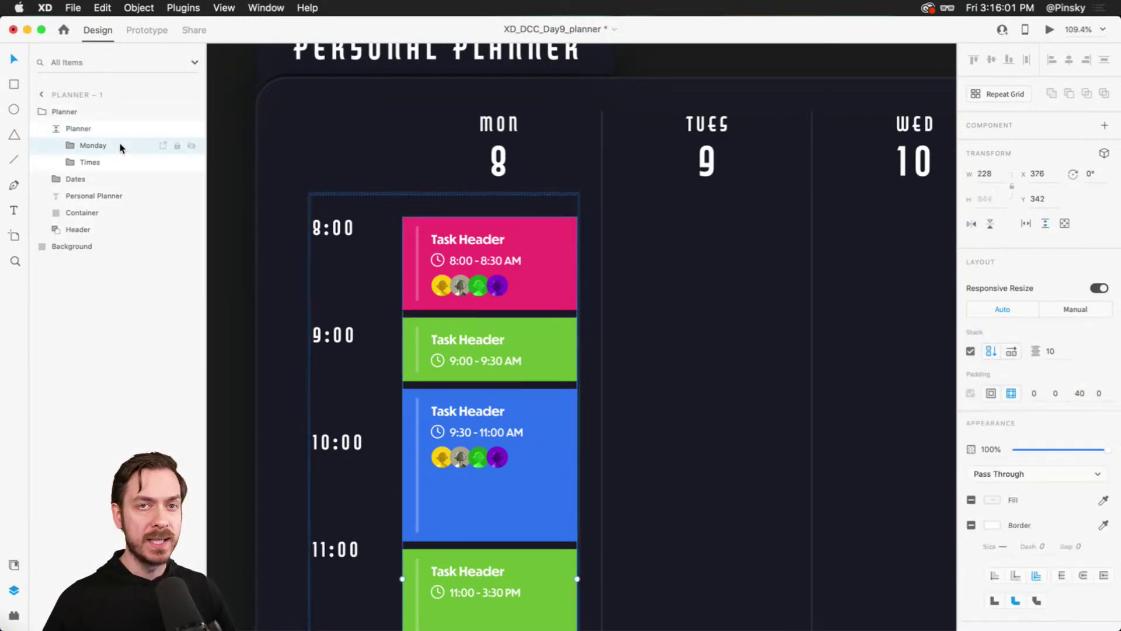
key(super+d)
key(super+z)
key(super+g)
double_click(94, 146)
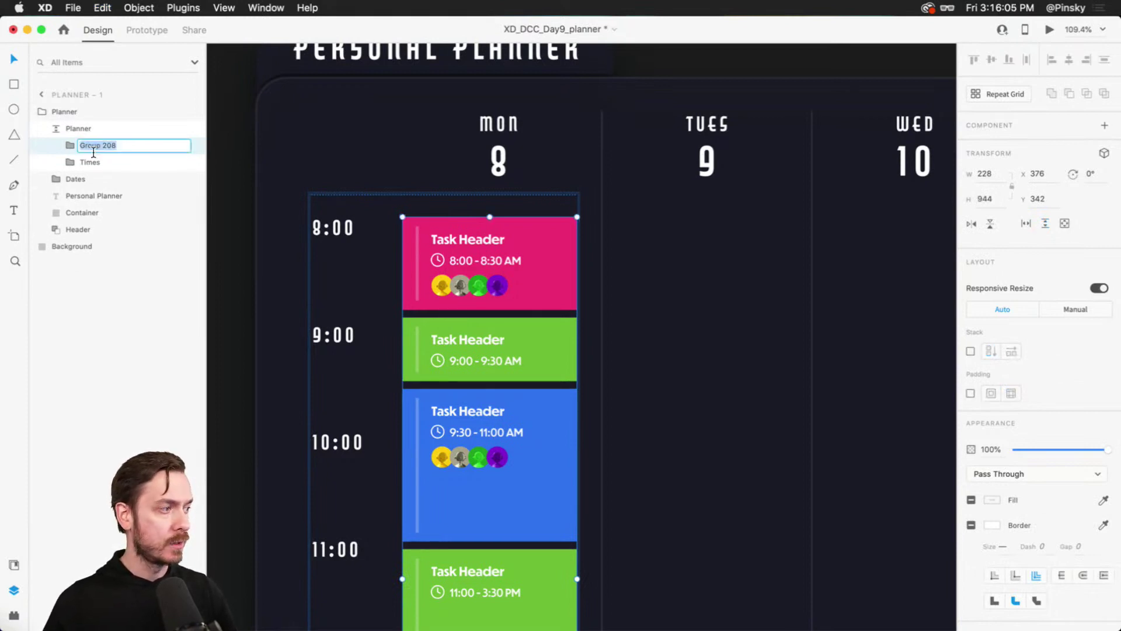
text(Days)
key(Return)
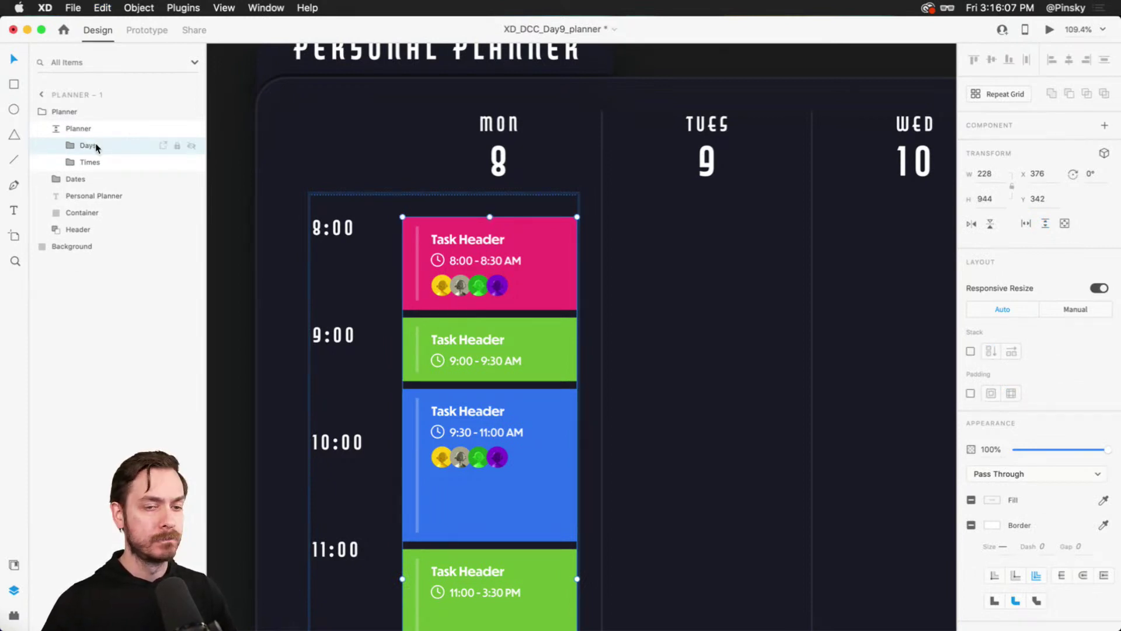
click(971, 351)
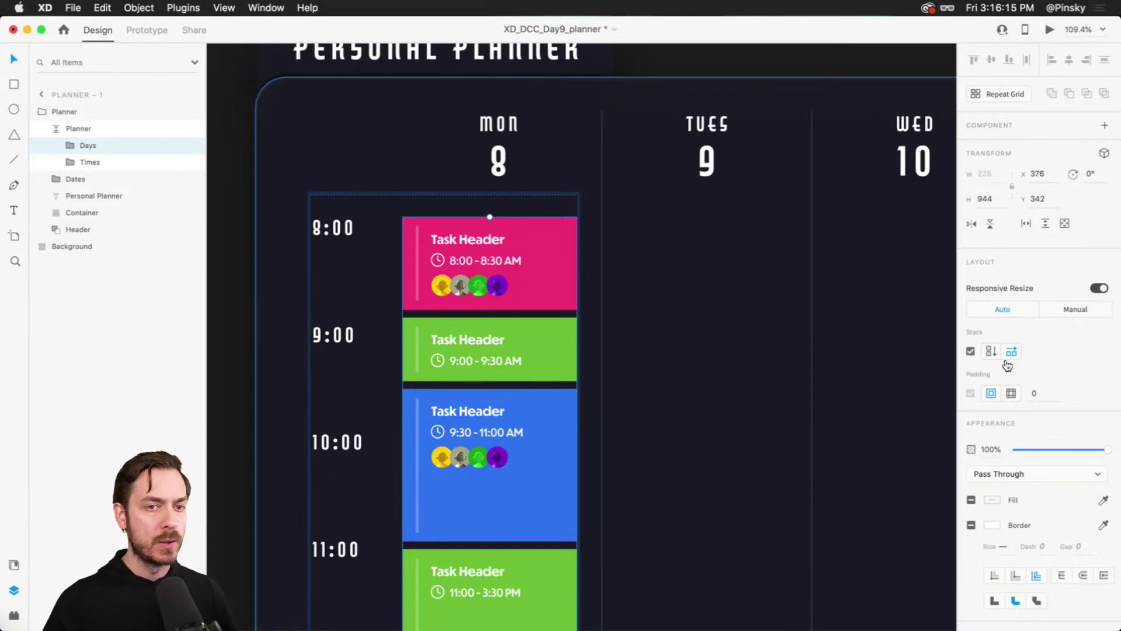
Duplicate the Monday stack inside Days and rename the copy as Tuesday
click(70, 146)
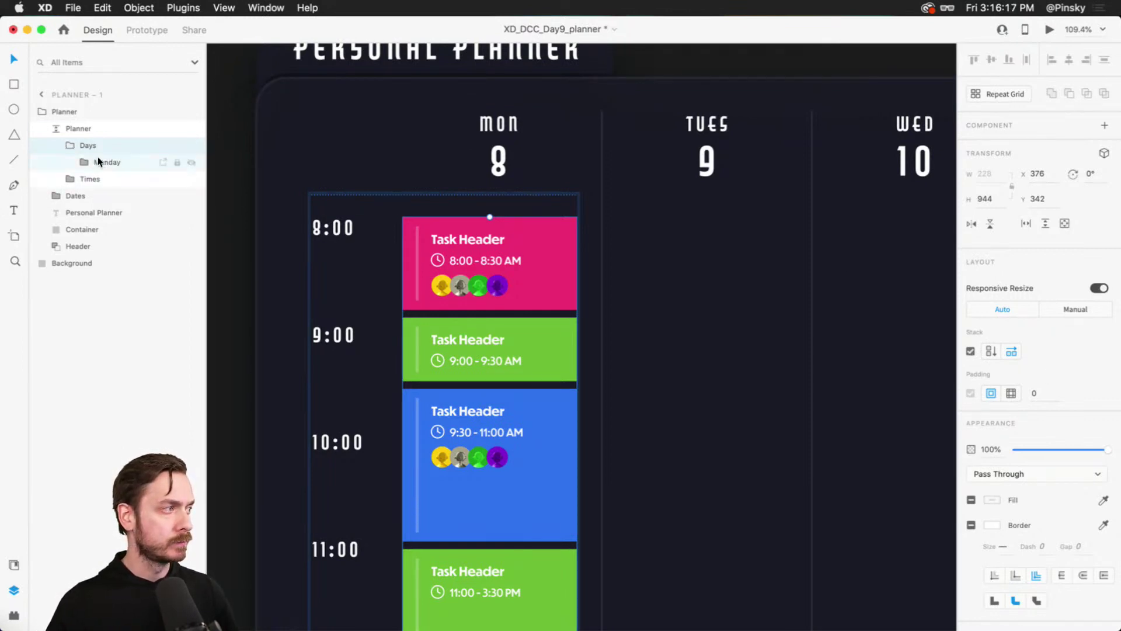
click(106, 162)
key(super+d)
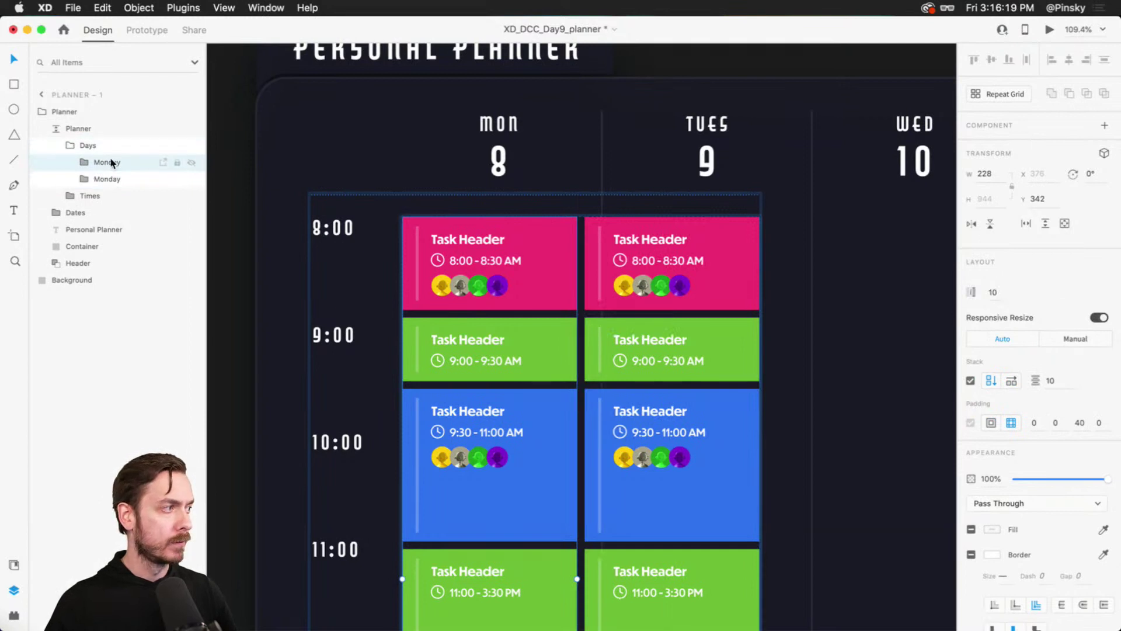
double_click(111, 164)
text(Tues)
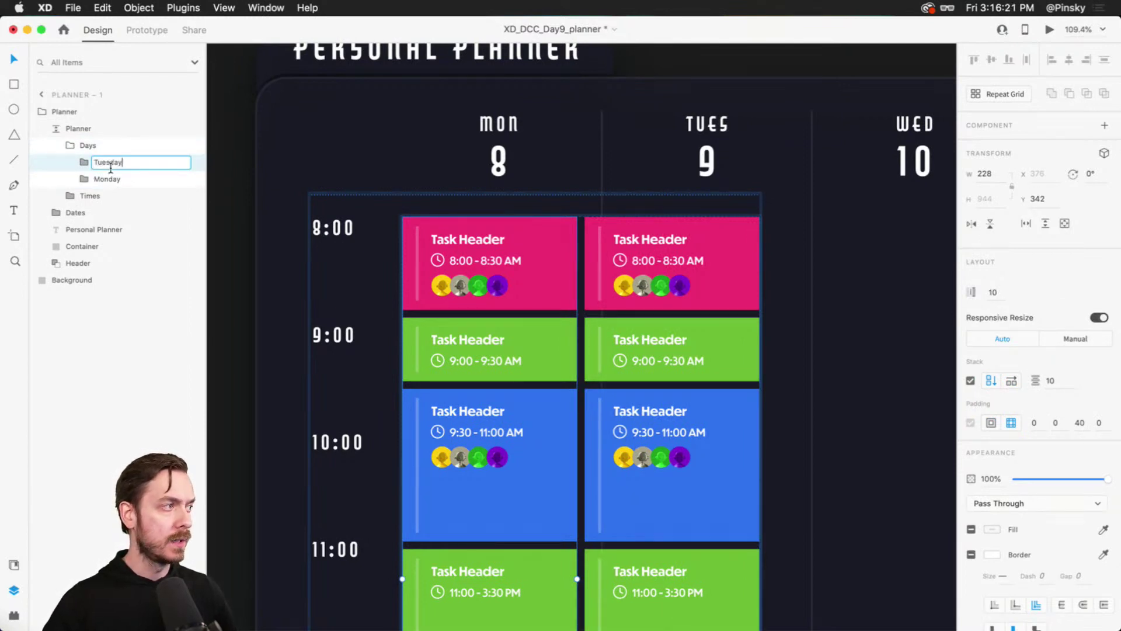
key(Return)
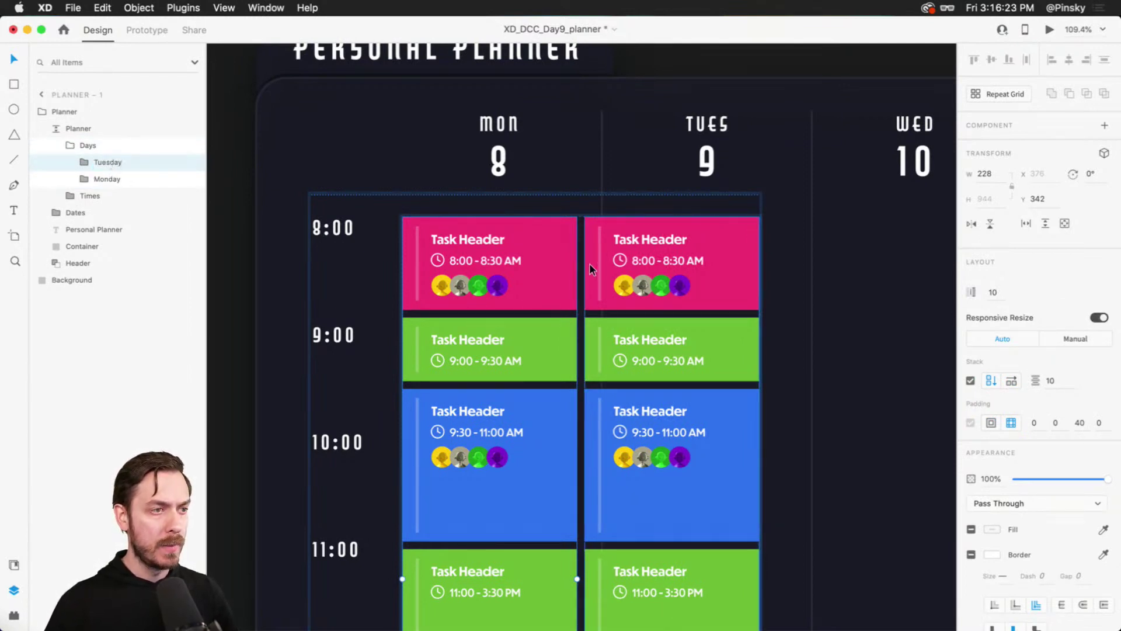
Widen the gap between the Monday and Tuesday columns to 54 and duplicate the Tuesday stack twice for Wednesday and Thursday
drag(585, 269, 614, 269)
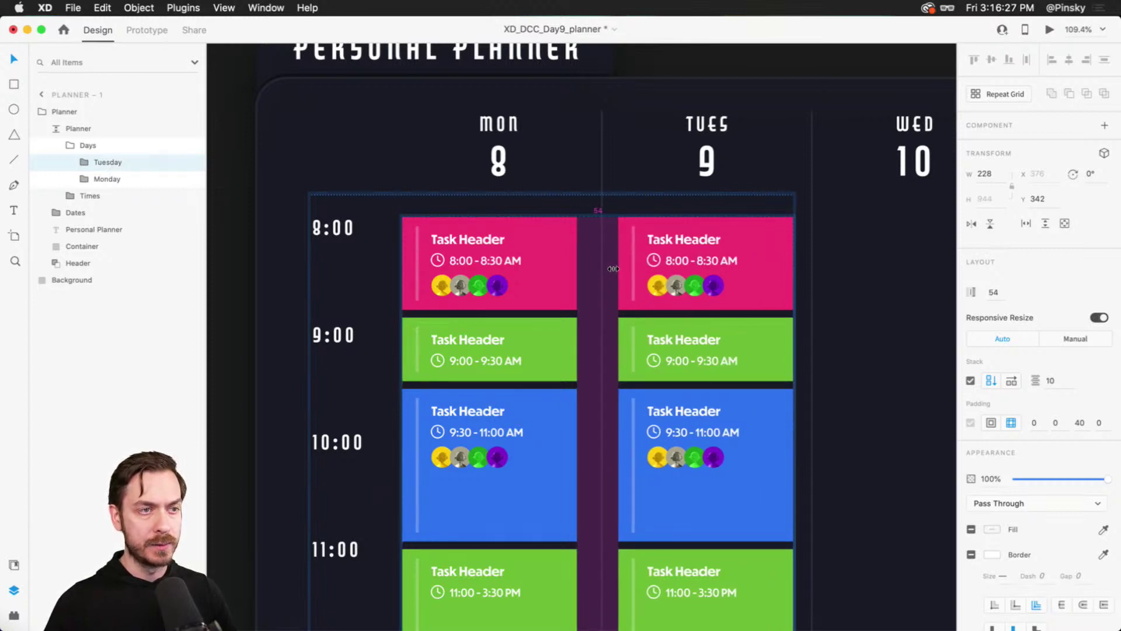
drag(756, 275, 590, 251)
key(super+d)
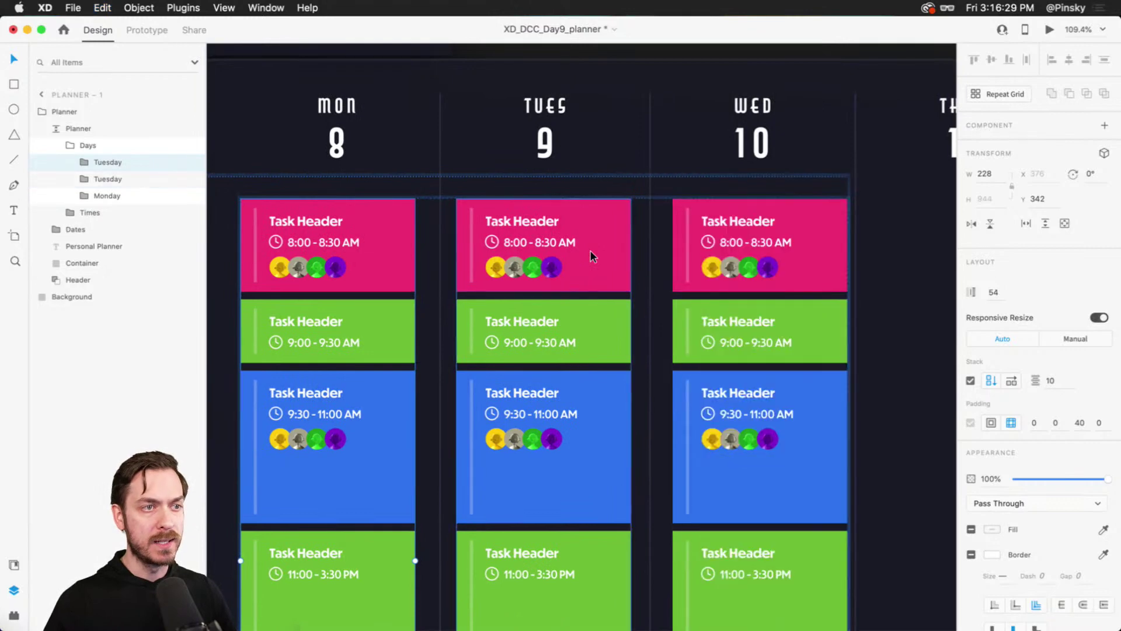
drag(669, 246, 668, 249)
key(super+d)
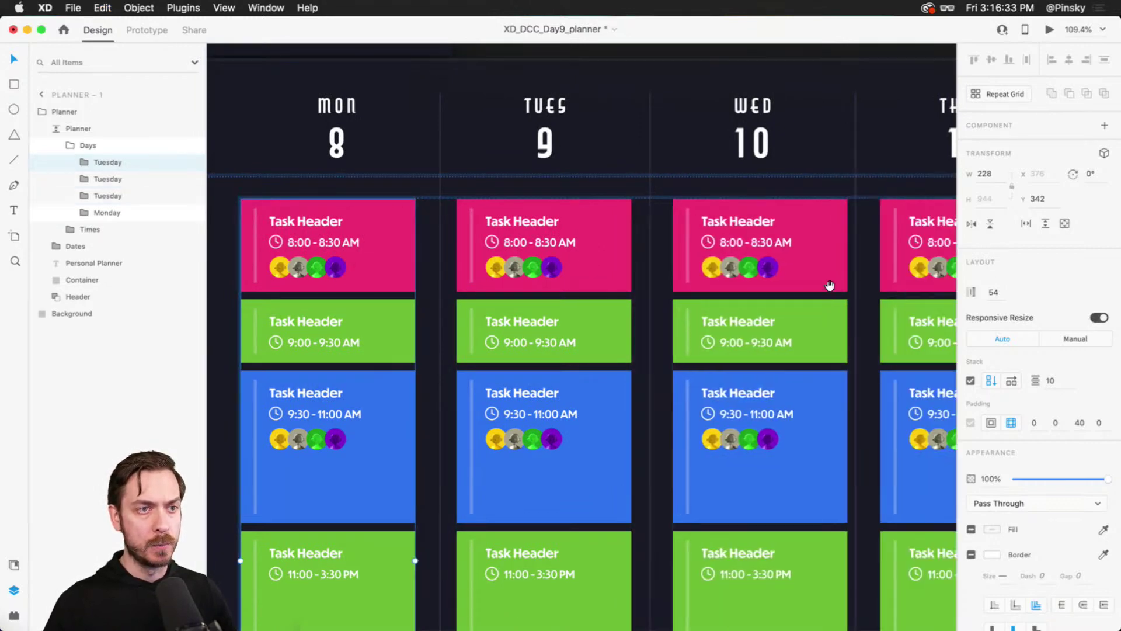
Adjust the gaps before the Wednesday and Thursday columns so their tasks line up under the date headings
scroll(837, 288, right, 5)
drag(543, 243, 477, 229)
scroll(381, 257, left, 5)
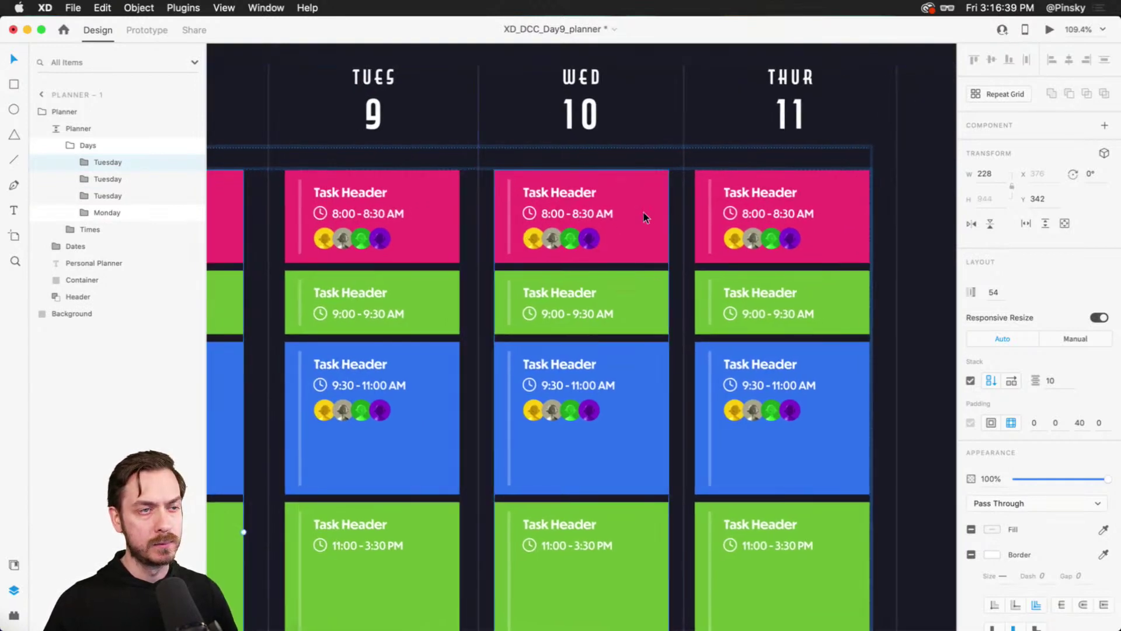
drag(684, 216, 690, 216)
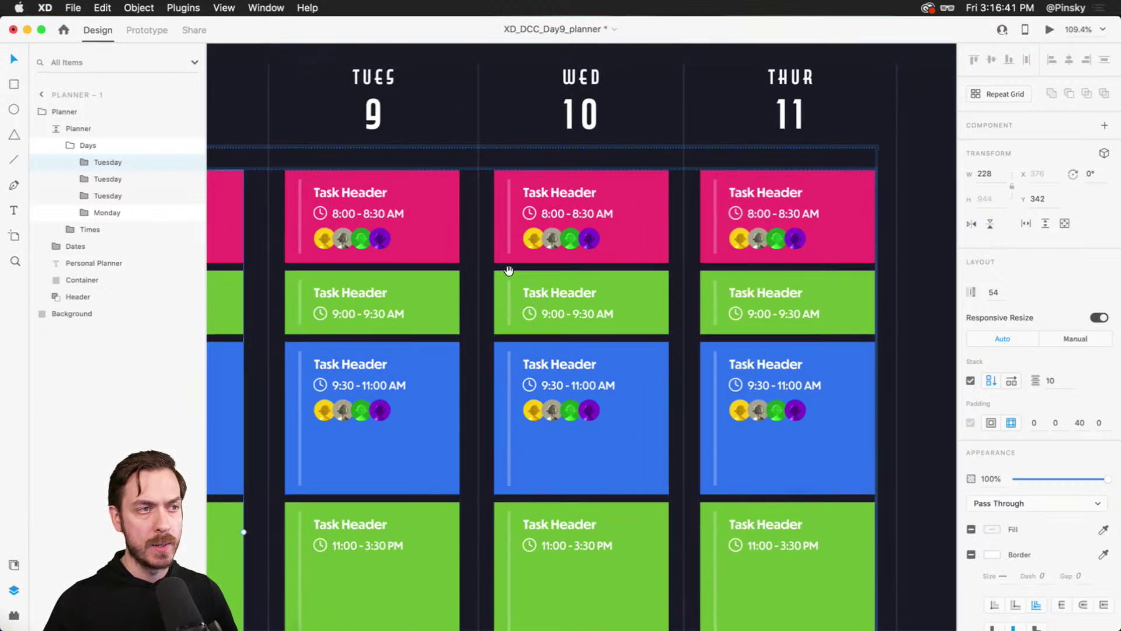
scroll(650, 237, left, 5)
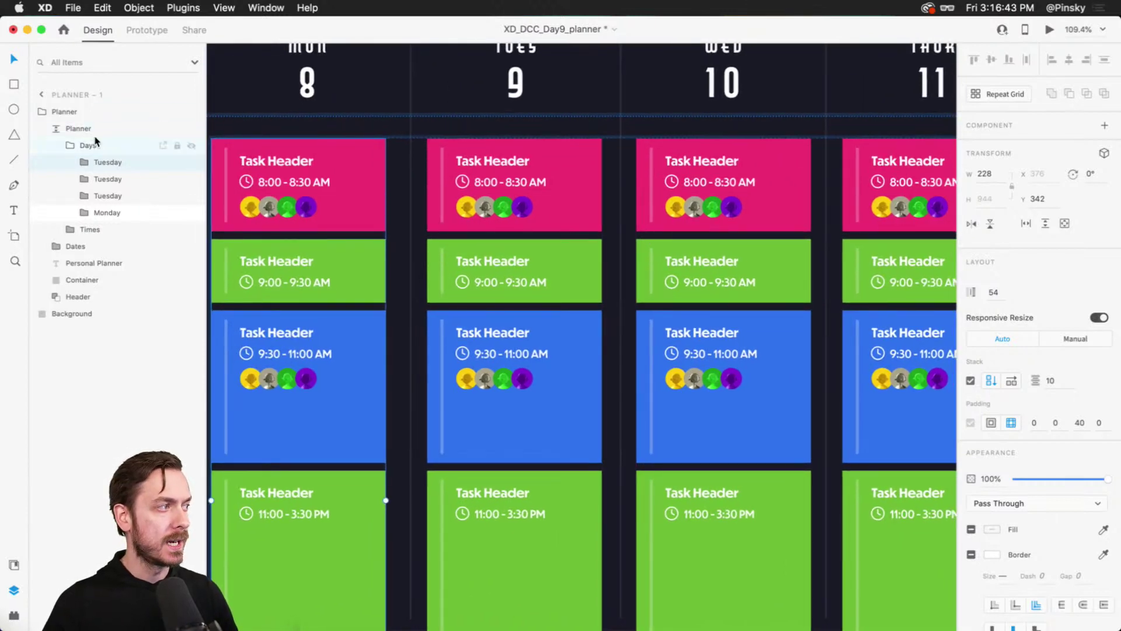
Match the duplicated layers inside Days to their columns and name the second stack Tuesday
double_click(108, 163)
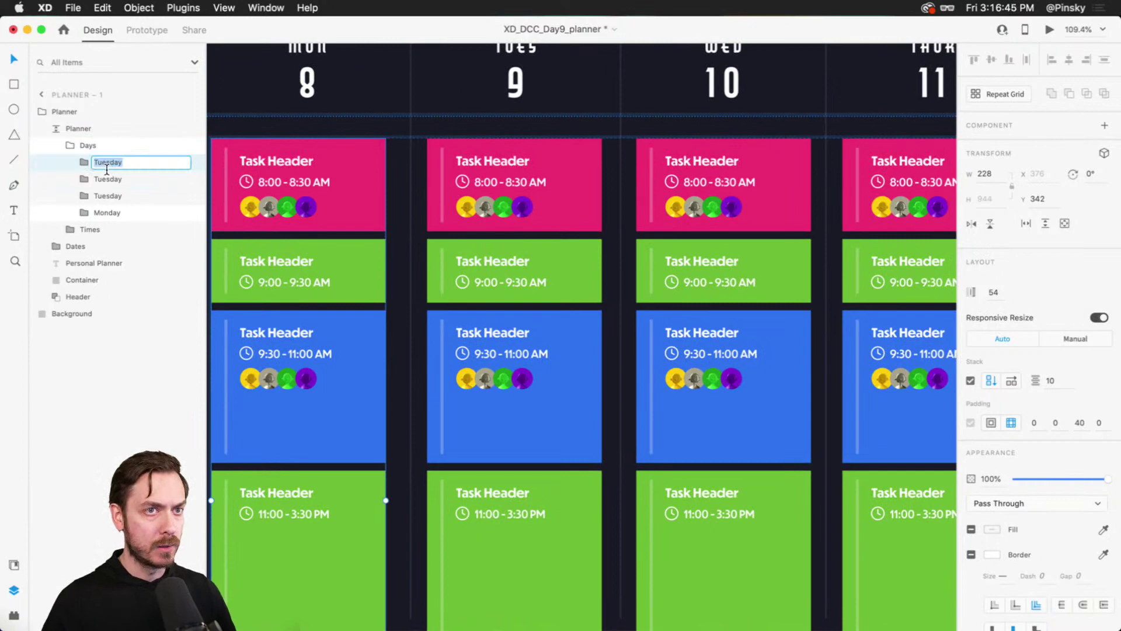
key(Return)
scroll(793, 320, down, 5)
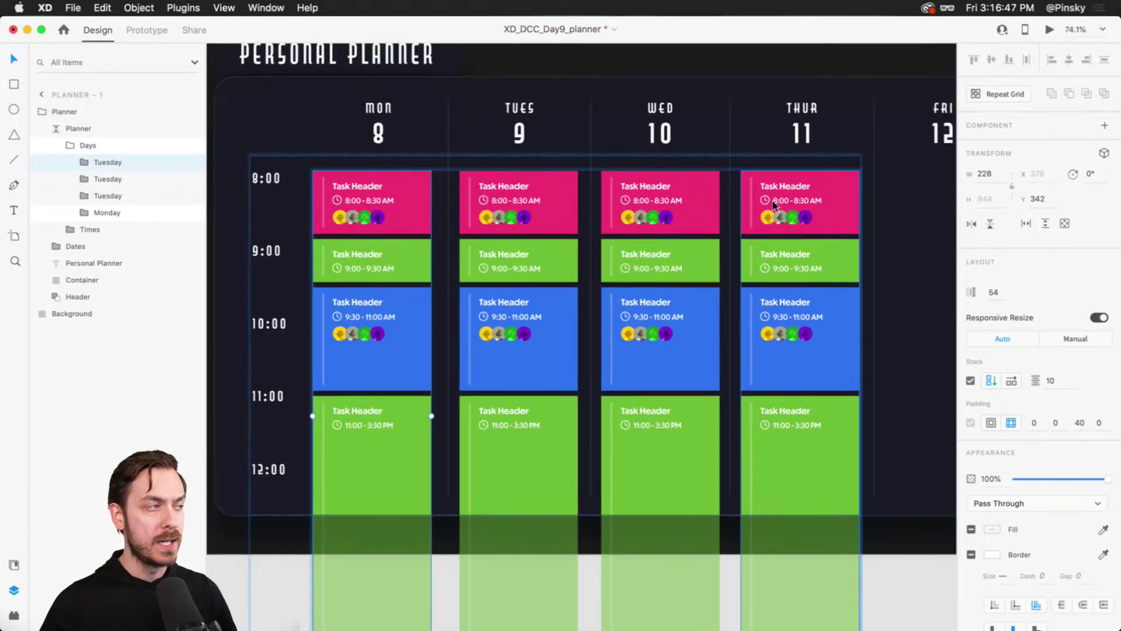
click(110, 177)
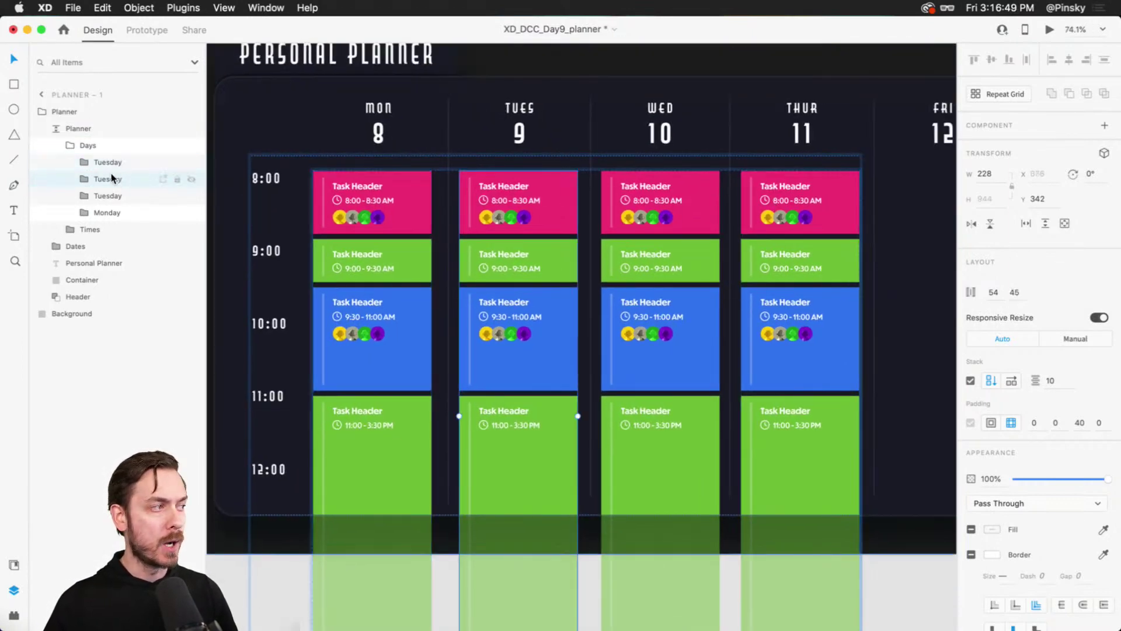
double_click(112, 179)
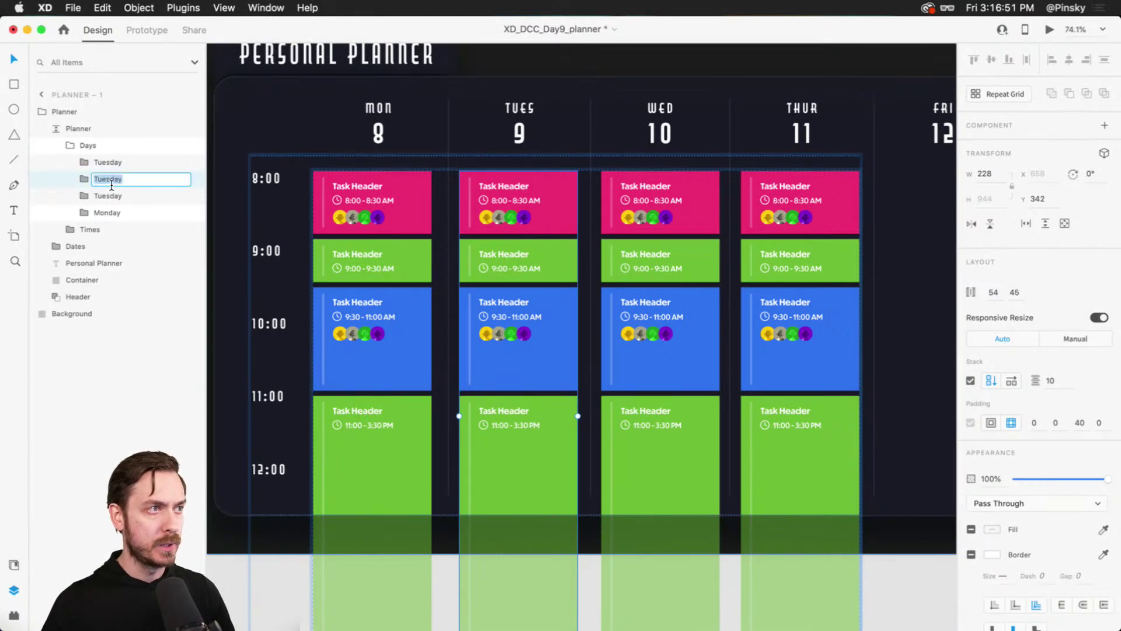
text(Tue)
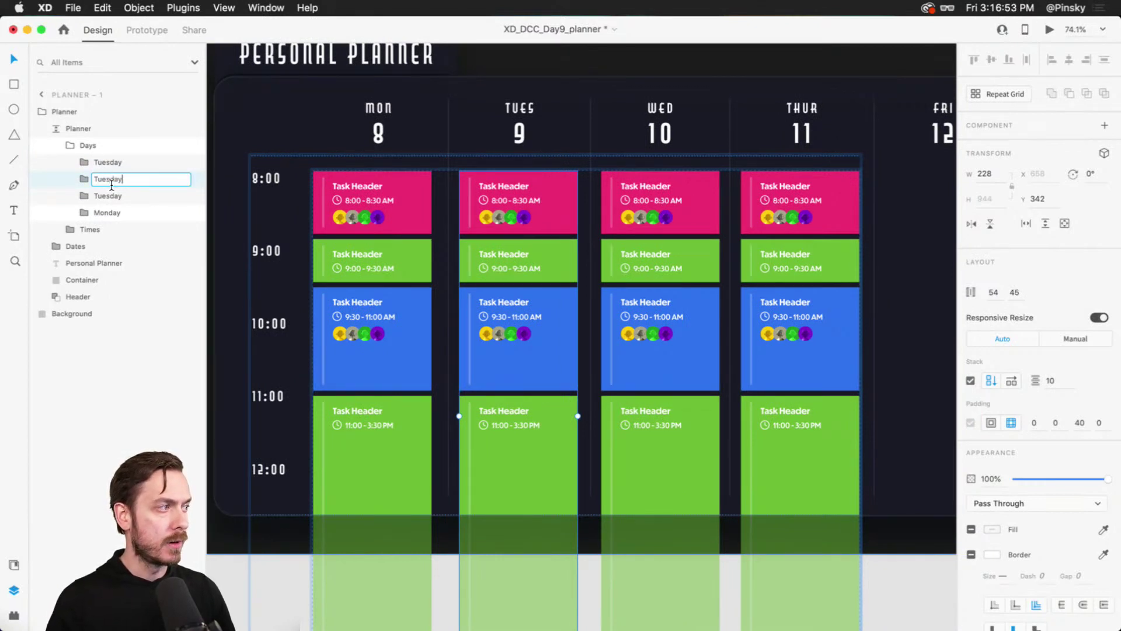
key(Tab)
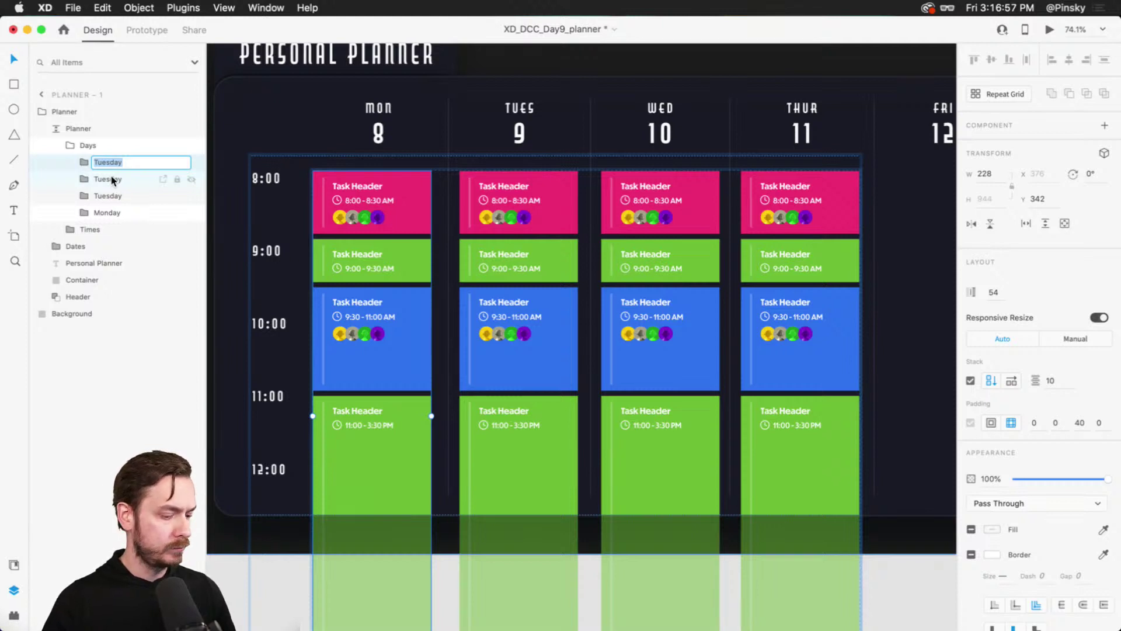
click(63, 170)
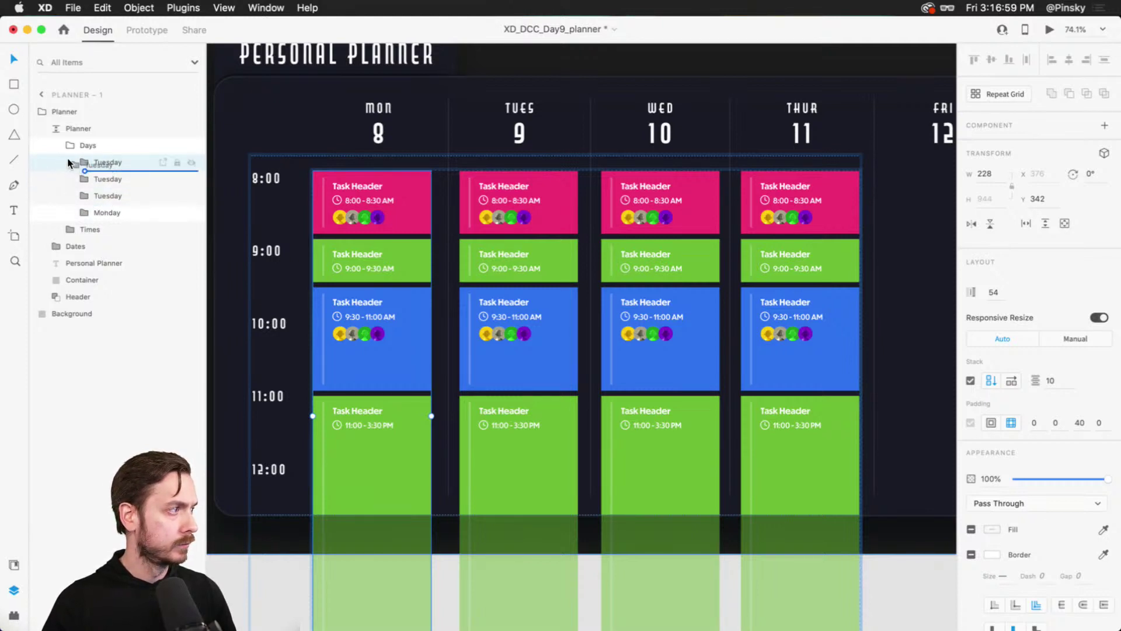
click(108, 214)
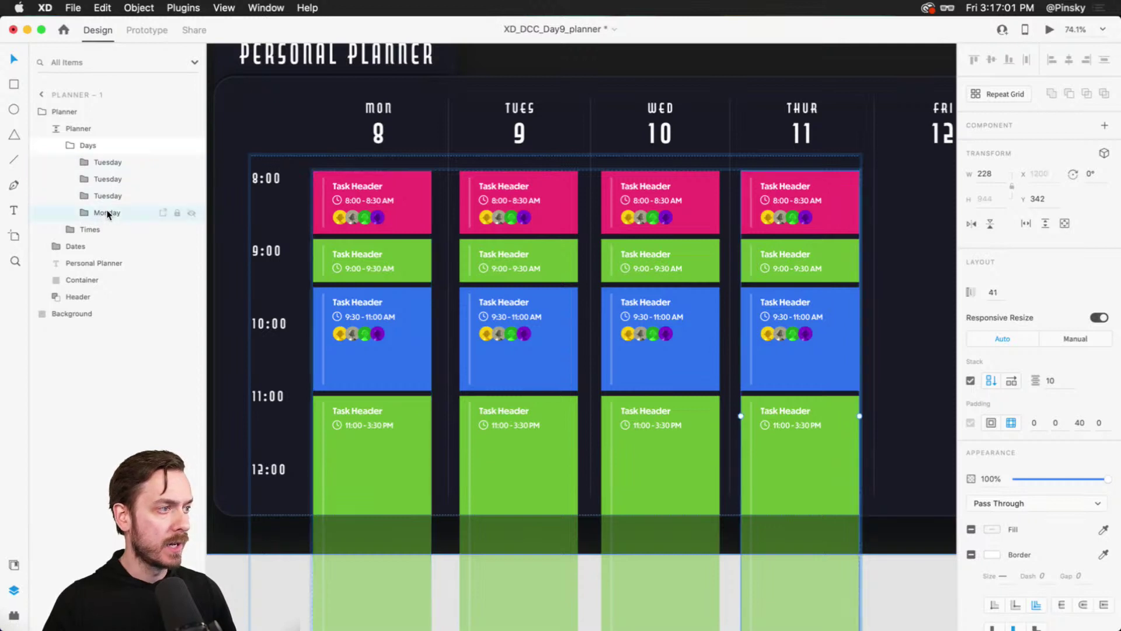
Rename the first, third and fourth stacks inside Days as Monday, Wednesday and Thursday
click(408, 255)
double_click(111, 163)
text(Mon)
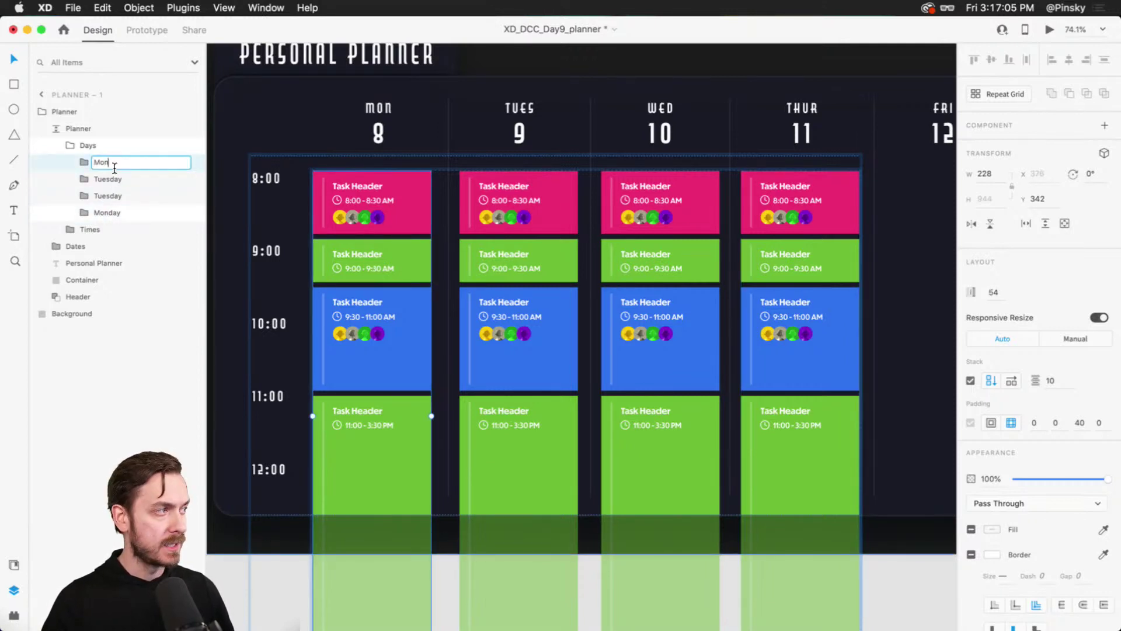
text(day)
key(BackSpace)
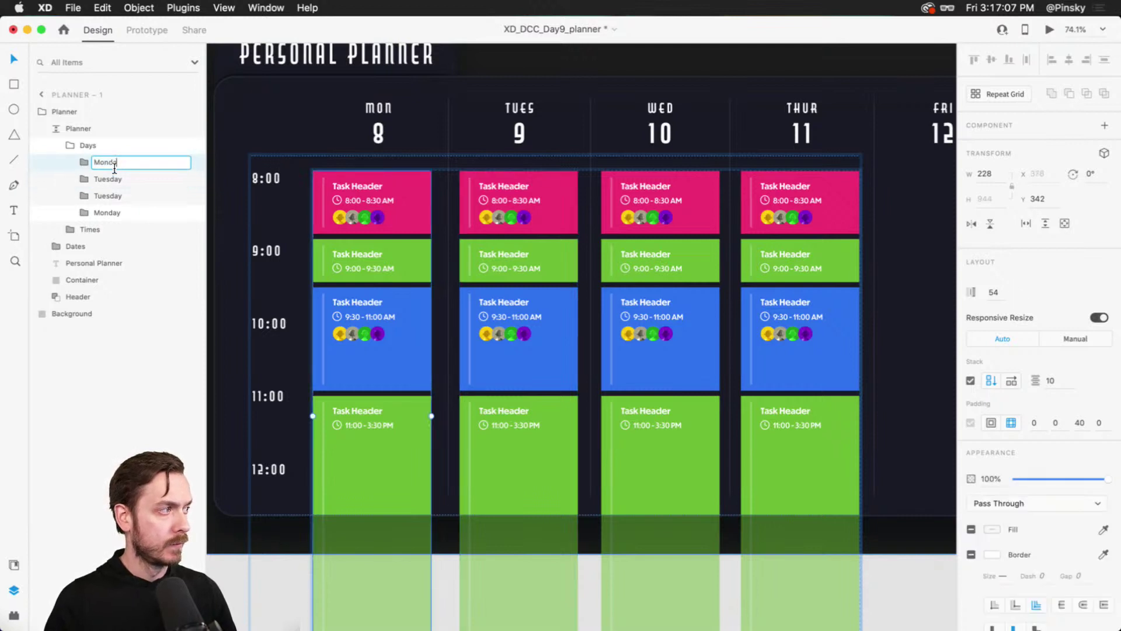
key(Tab)
key(Tab)
text(W)
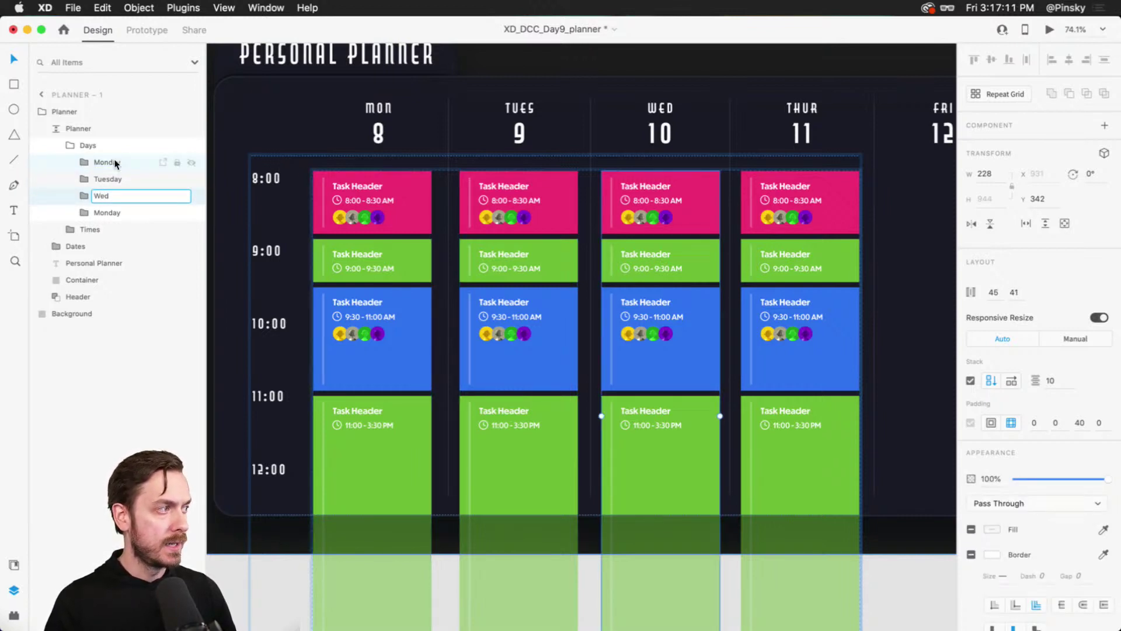
key(Tab)
text(Th)
key(Return)
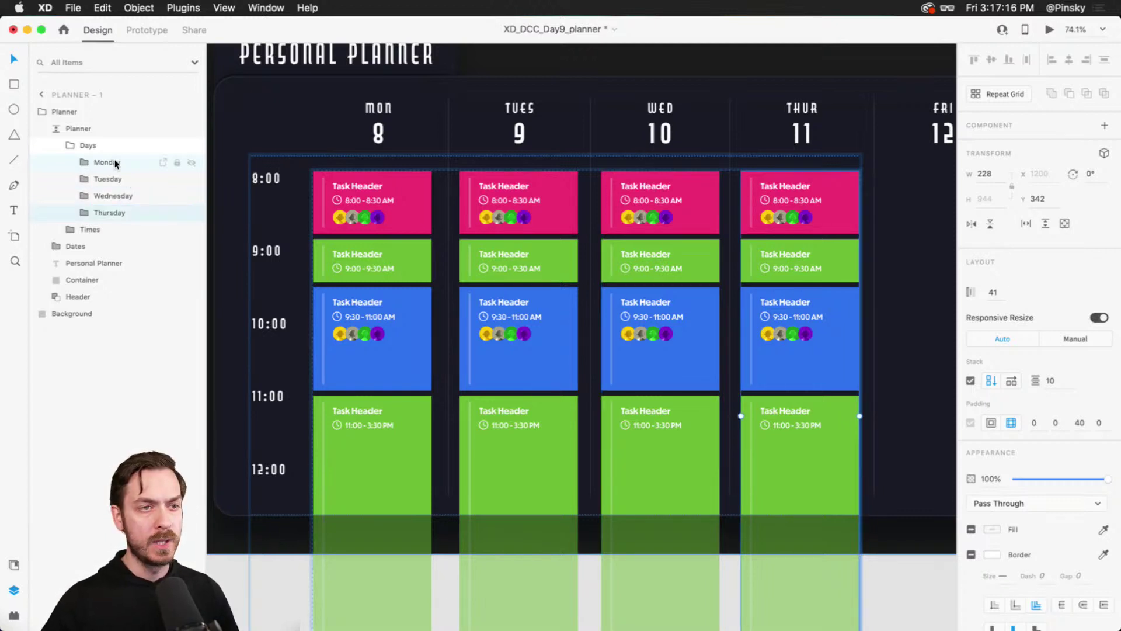
Reorder Thursday's stack so the 9:00 task comes first, followed by the 11:00, 9:30 and 8:00 tasks
double_click(824, 259)
drag(825, 261, 798, 366)
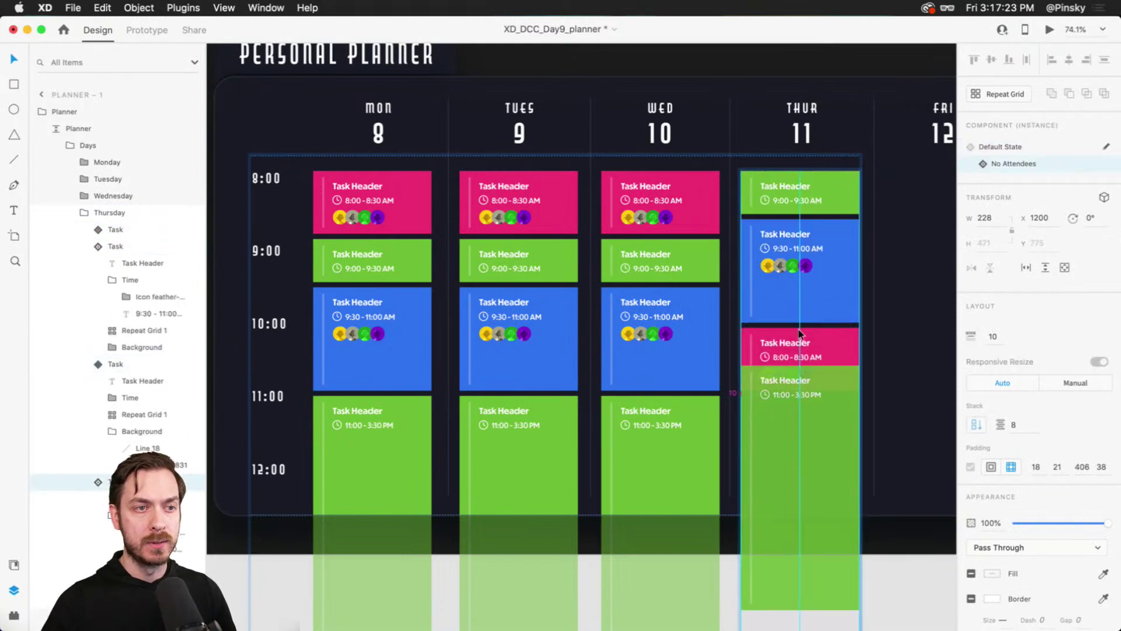
click(798, 268)
Shorten the background of Thursday's 11:00 – 3:30 PM task to a height of 119
double_click(813, 438)
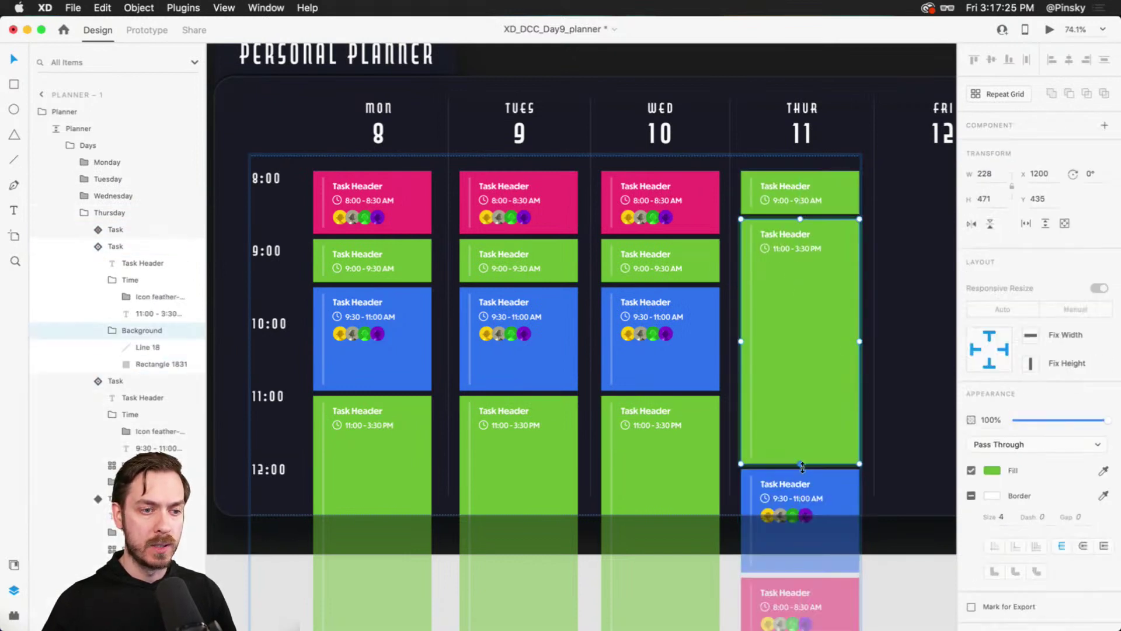
drag(800, 465, 798, 390)
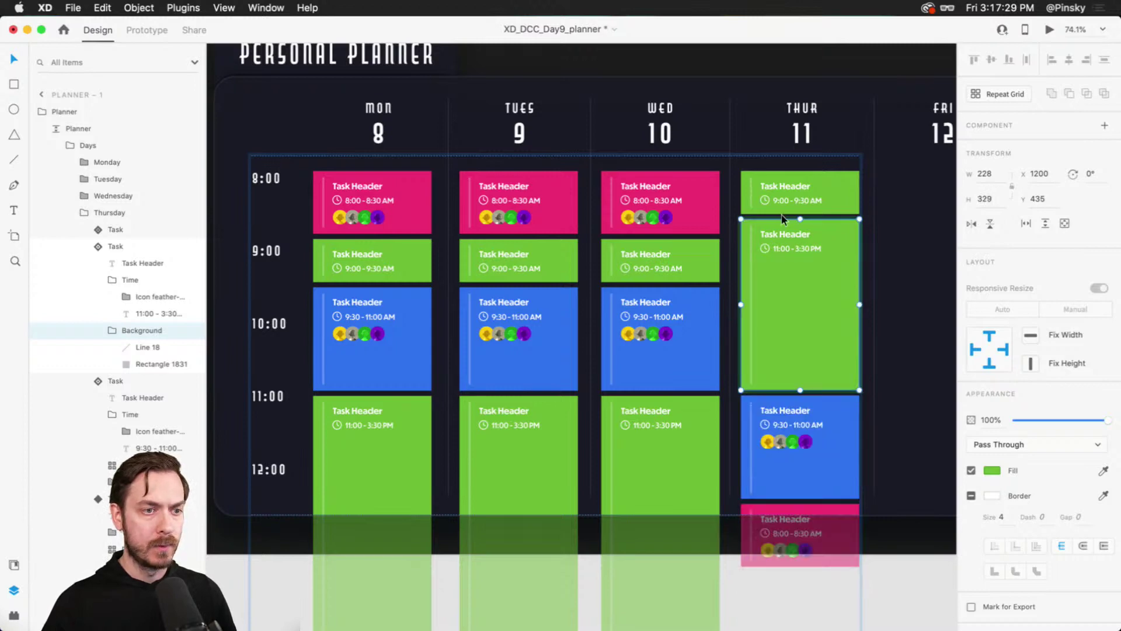
scroll(810, 408, up, 3)
key(super+z)
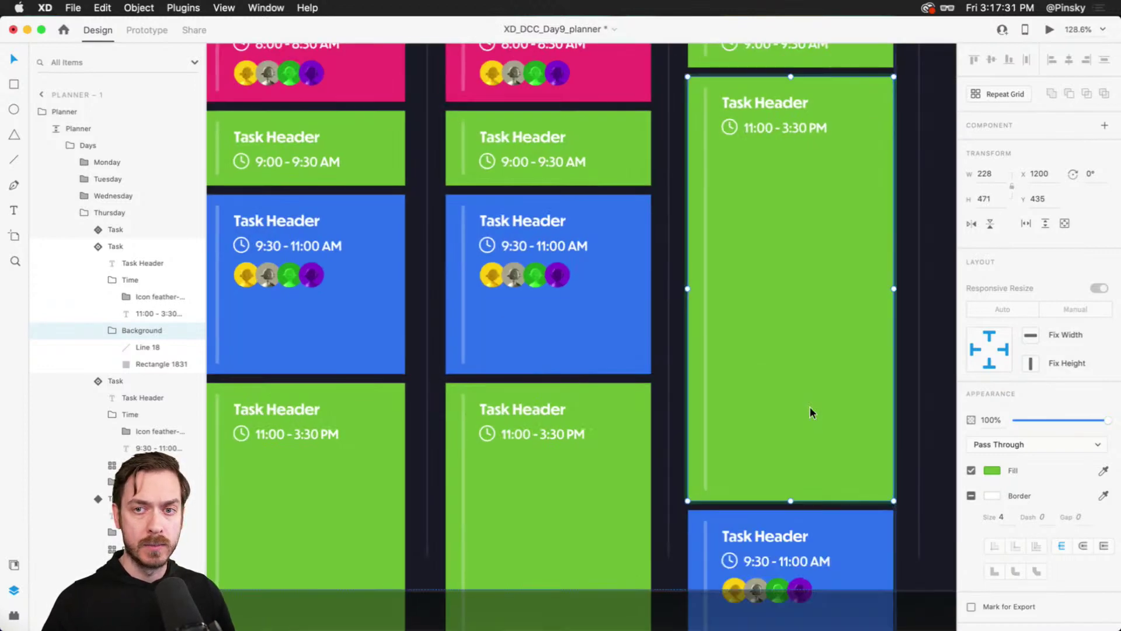
scroll(810, 405, up, 2)
drag(772, 438, 769, 121)
scroll(783, 244, up, 3)
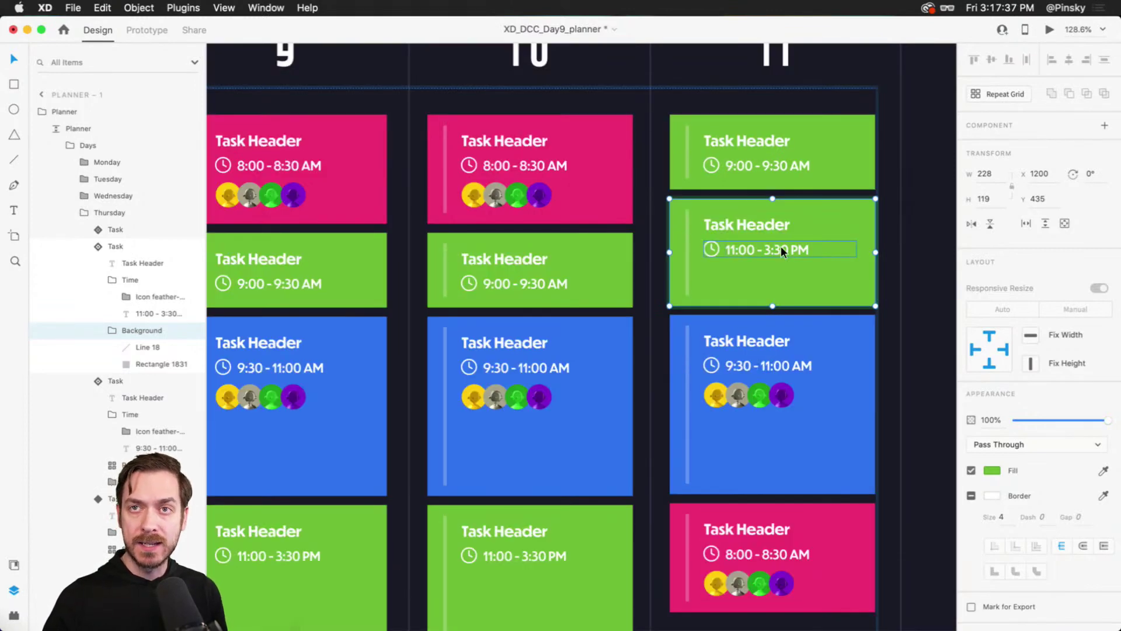
Change the start time of Thursday's second task to 9:30
click(738, 244)
double_click(737, 244)
click(739, 254)
key(BackSpace)
key(BackSpace)
text(8)
key(Delete)
text(3)
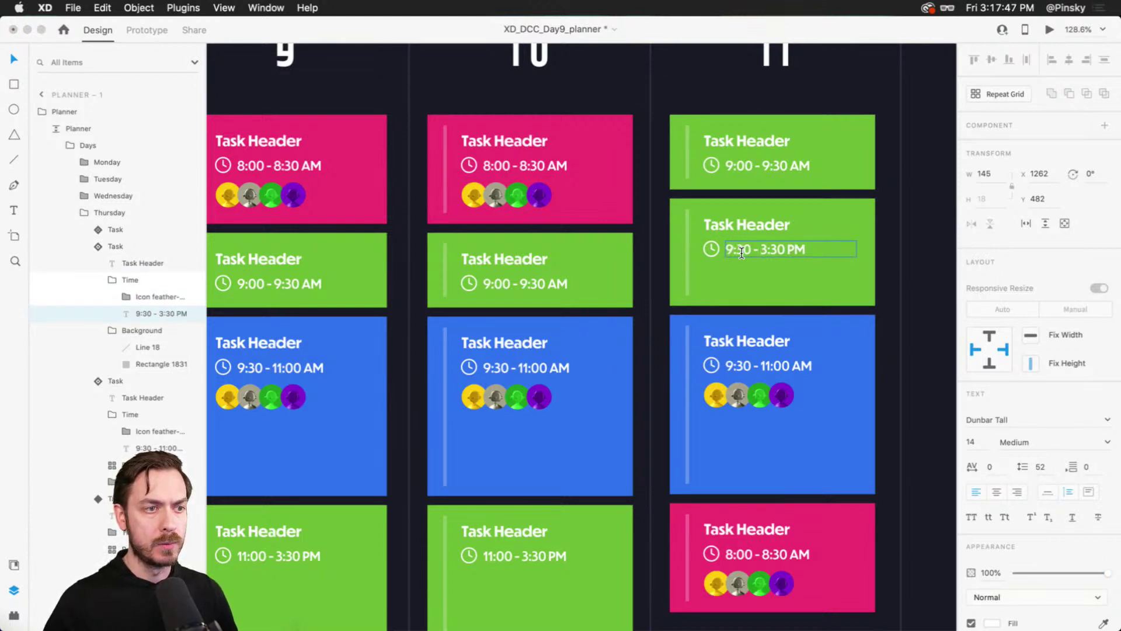
key(Right)
key(Right)
key(Right)
key(Right)
key(Right)
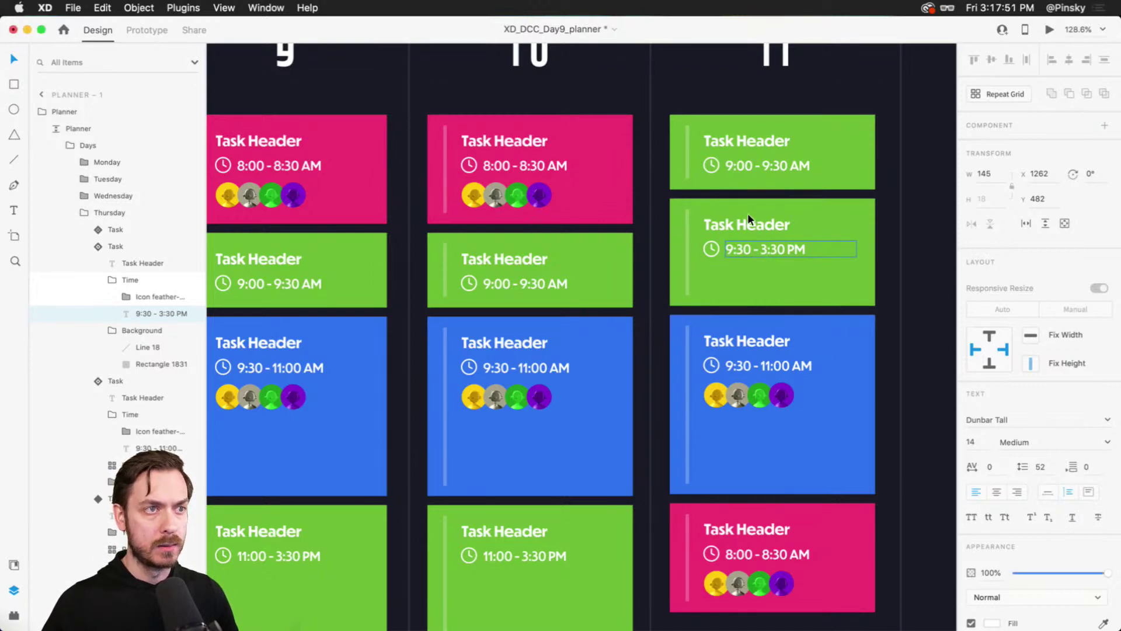
Change the time of Thursday's first task to 8:00 - 8:30 AM
scroll(748, 212, down, 5)
scroll(747, 212, up, 5)
click(745, 160)
double_click(745, 160)
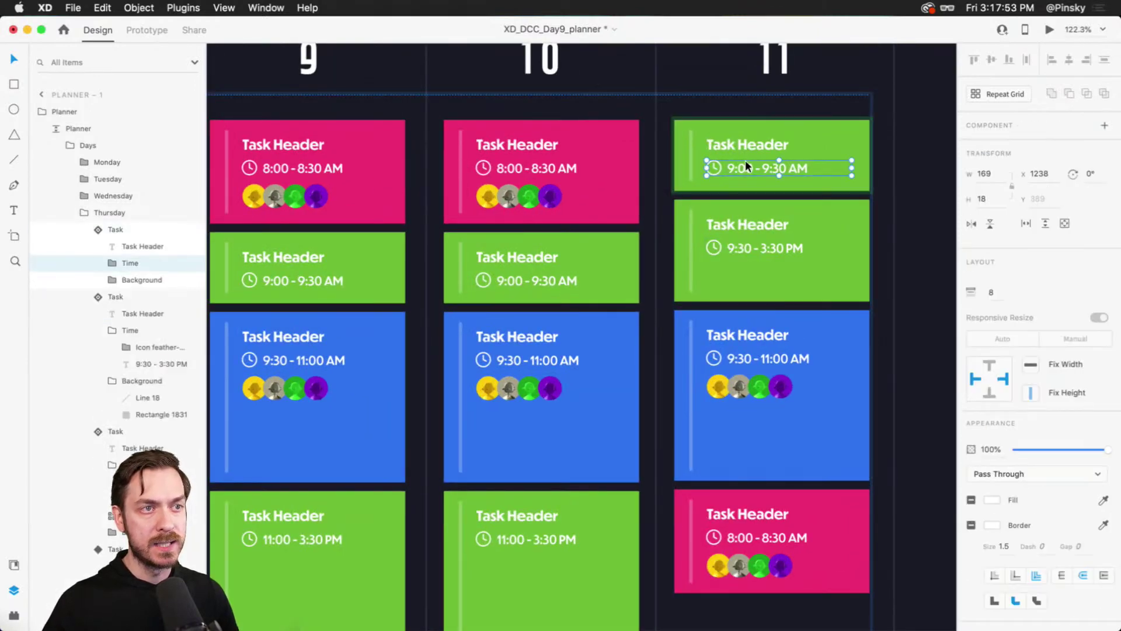
double_click(738, 160)
click(739, 170)
key(BackSpace)
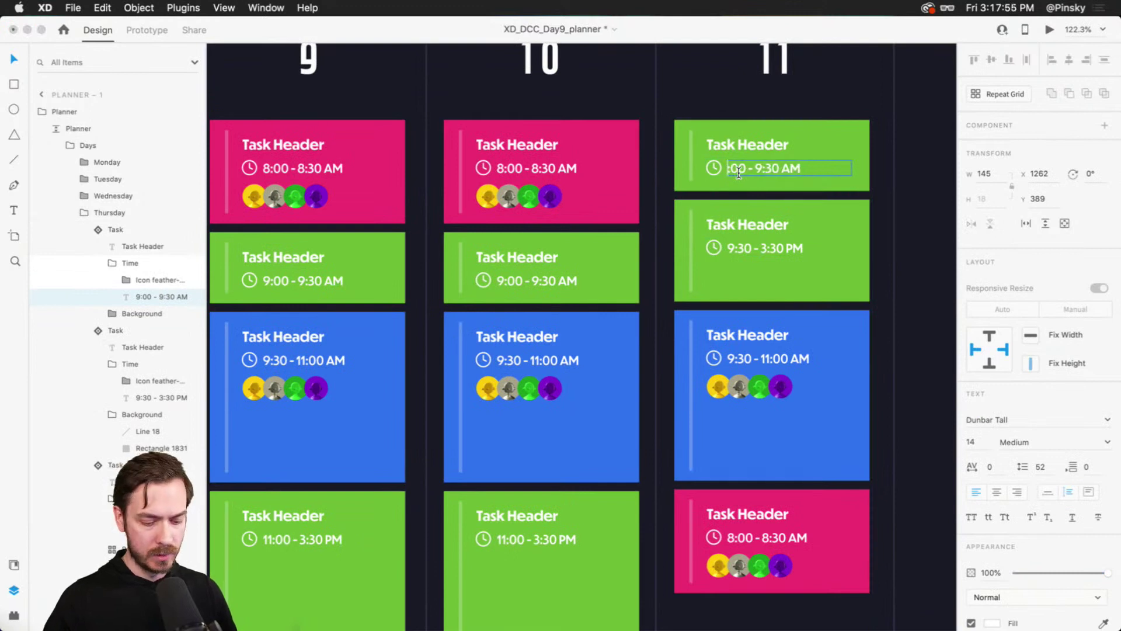
key(BackSpace)
text(10)
key(BackSpace)
text(1)
key(BackSpace)
key(BackSpace)
text(8)
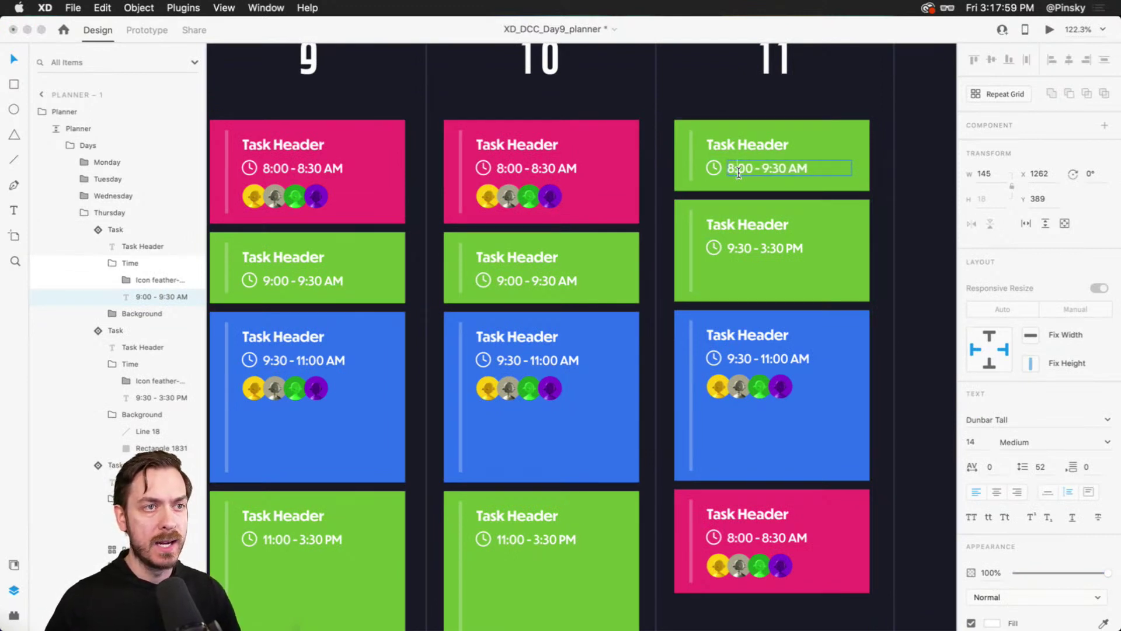
drag(771, 174, 765, 174)
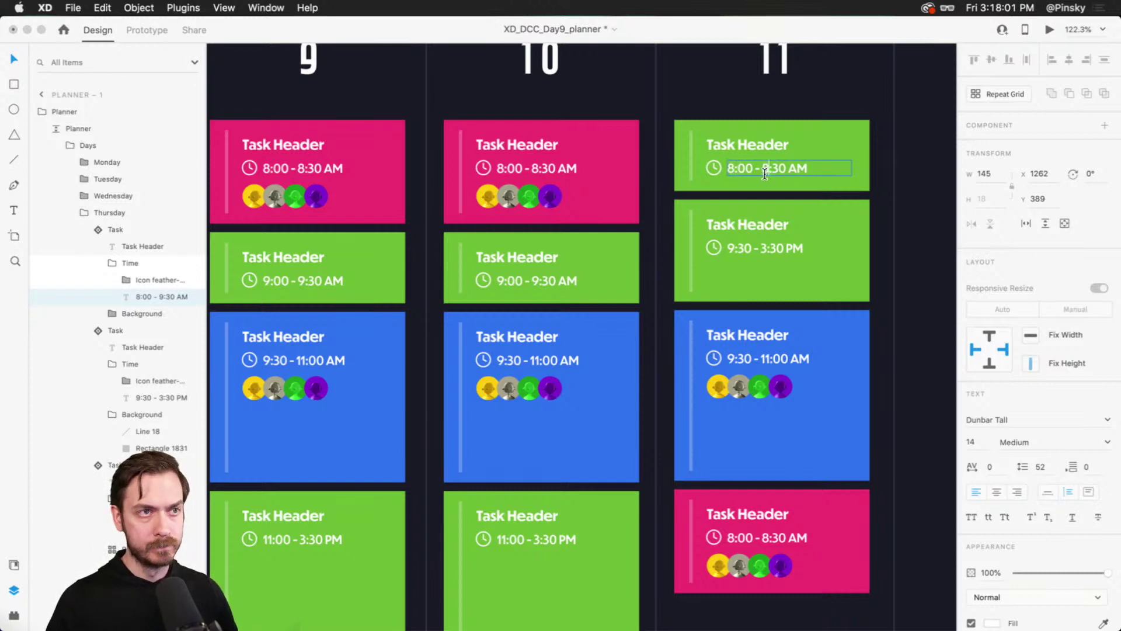
text(8)
Change the time of Thursday's second task to 8:30 - 10:30 PM
click(744, 244)
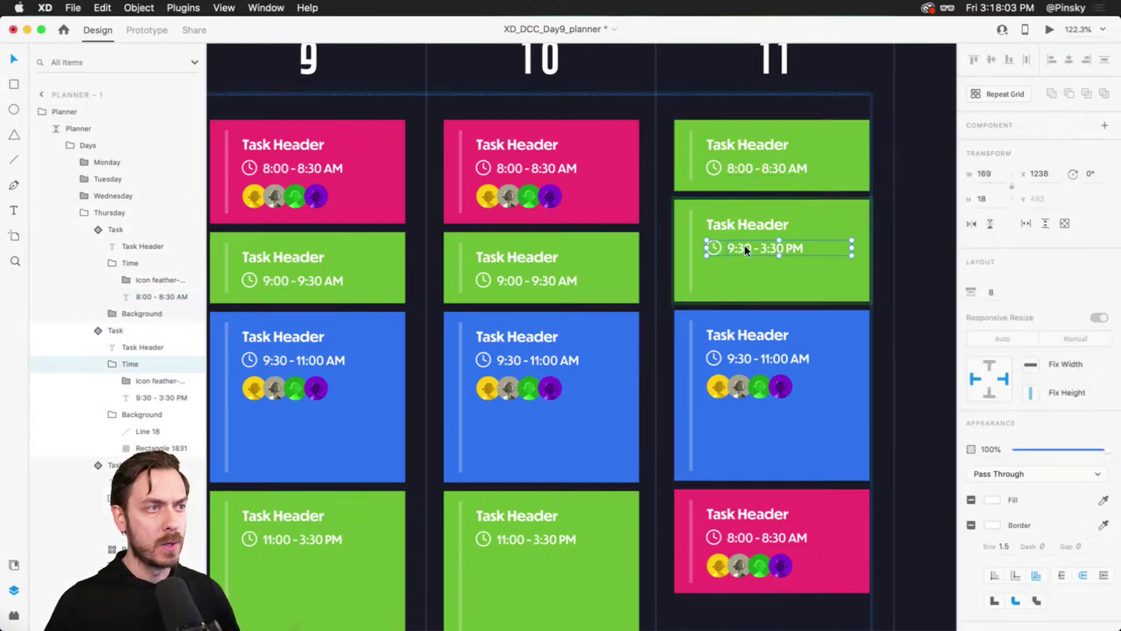
double_click(745, 245)
click(734, 249)
key(BackSpace)
text(8)
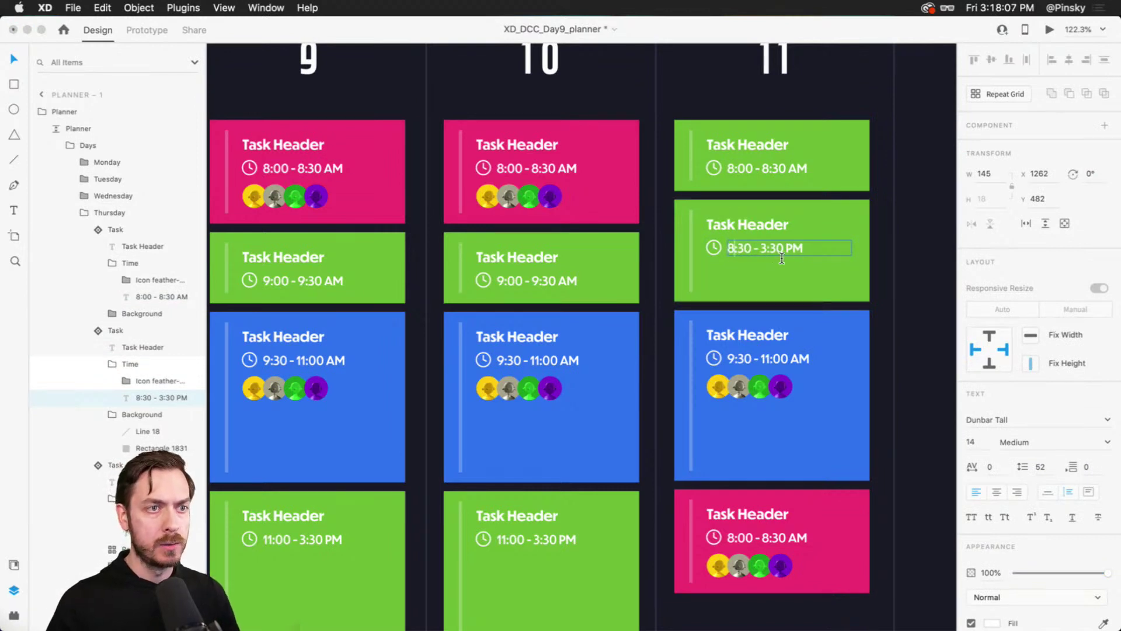
double_click(763, 251)
text(10)
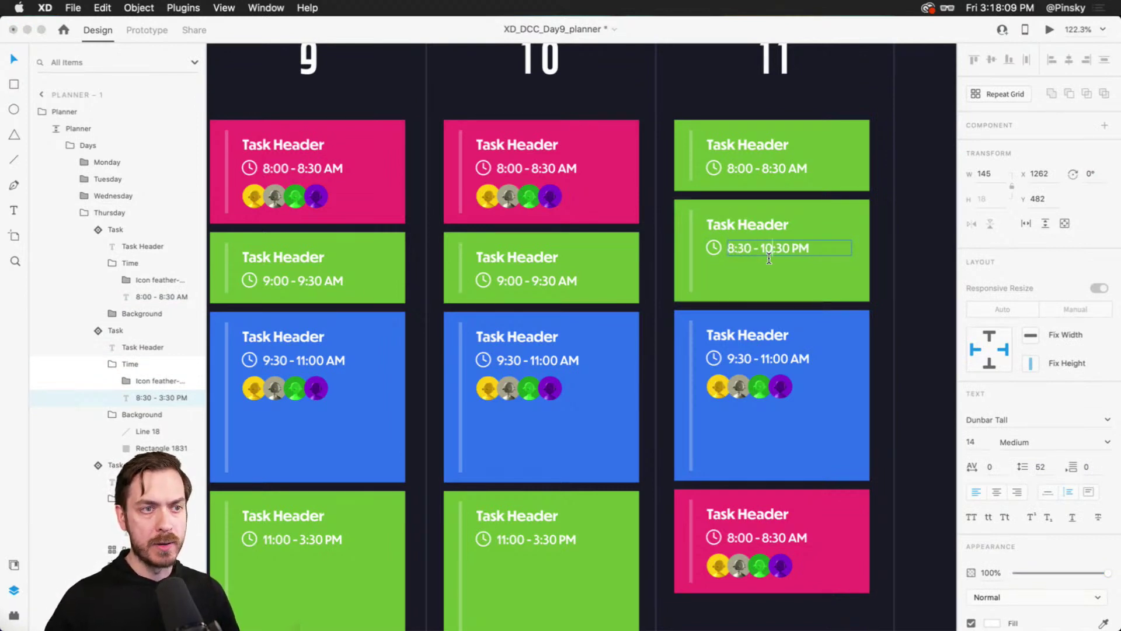
Stretch the background of Thursday's second task to a height of 271 so it reaches the 10:30 position
scroll(769, 258, down, 5)
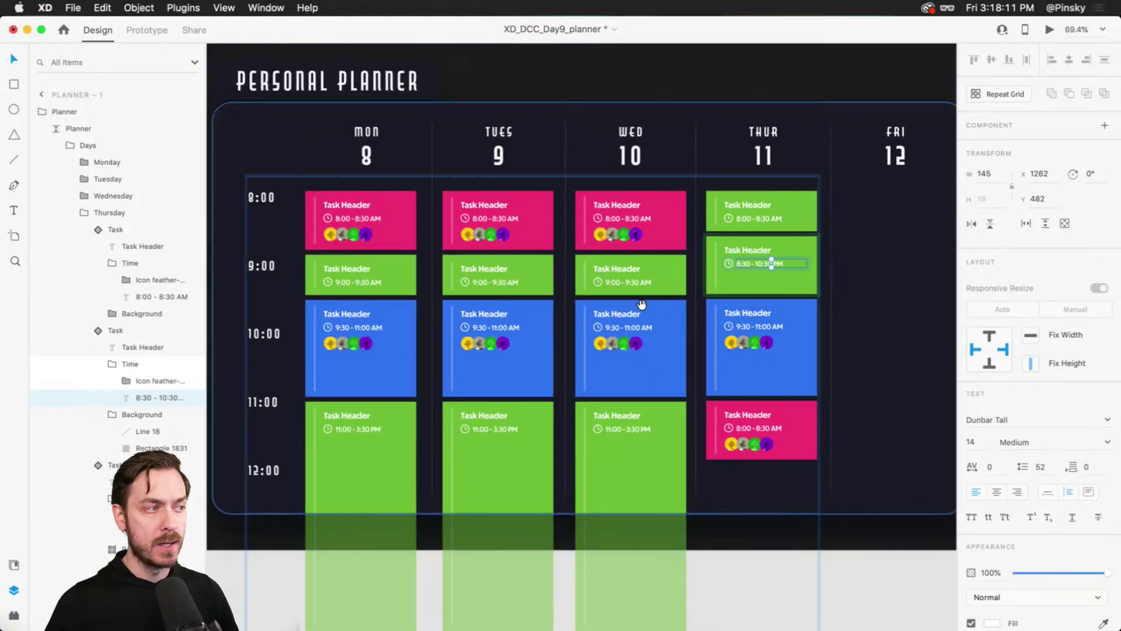
click(800, 237)
drag(798, 240, 804, 310)
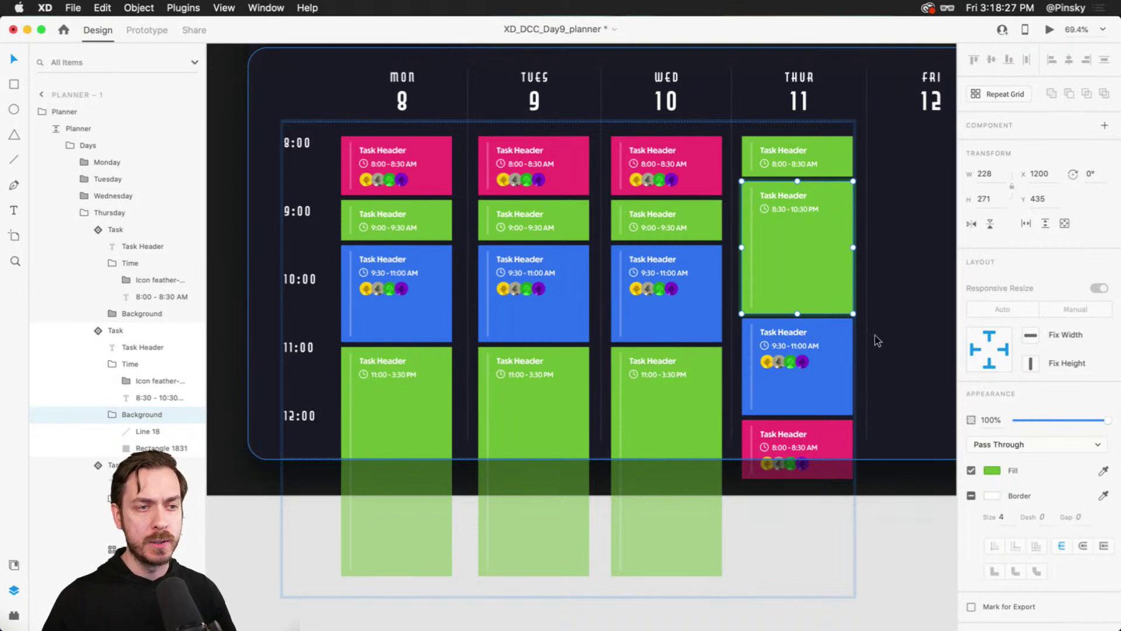
Change the start time of Thursday's blue task to 10:30
click(819, 366)
scroll(824, 351, up, 5)
scroll(824, 350, up, 5)
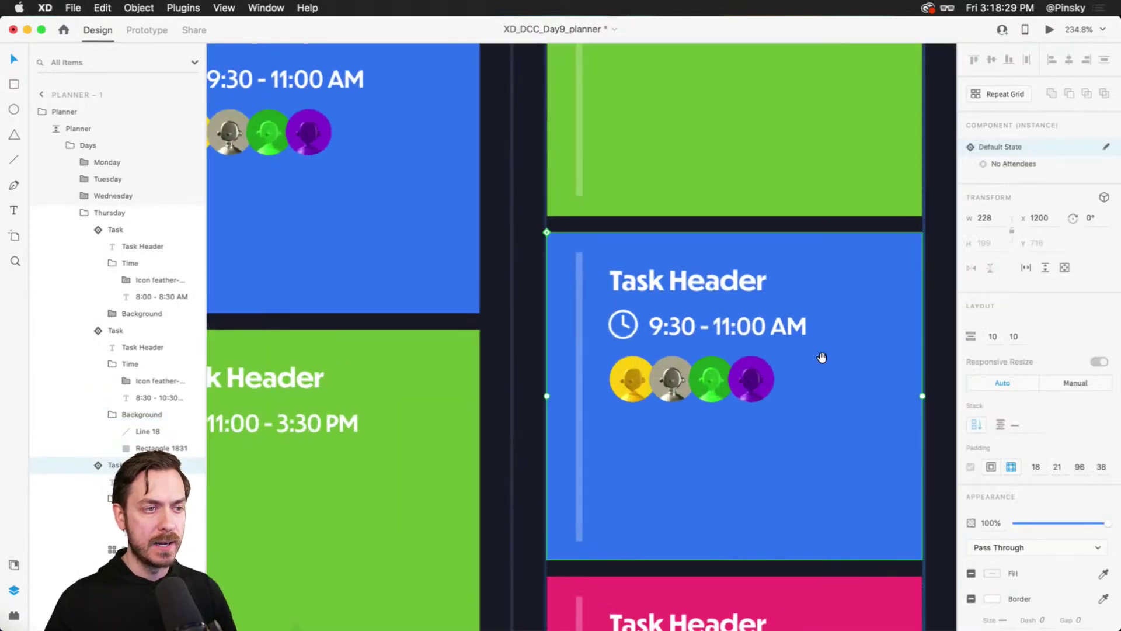
drag(822, 358, 794, 297)
double_click(657, 275)
double_click(646, 262)
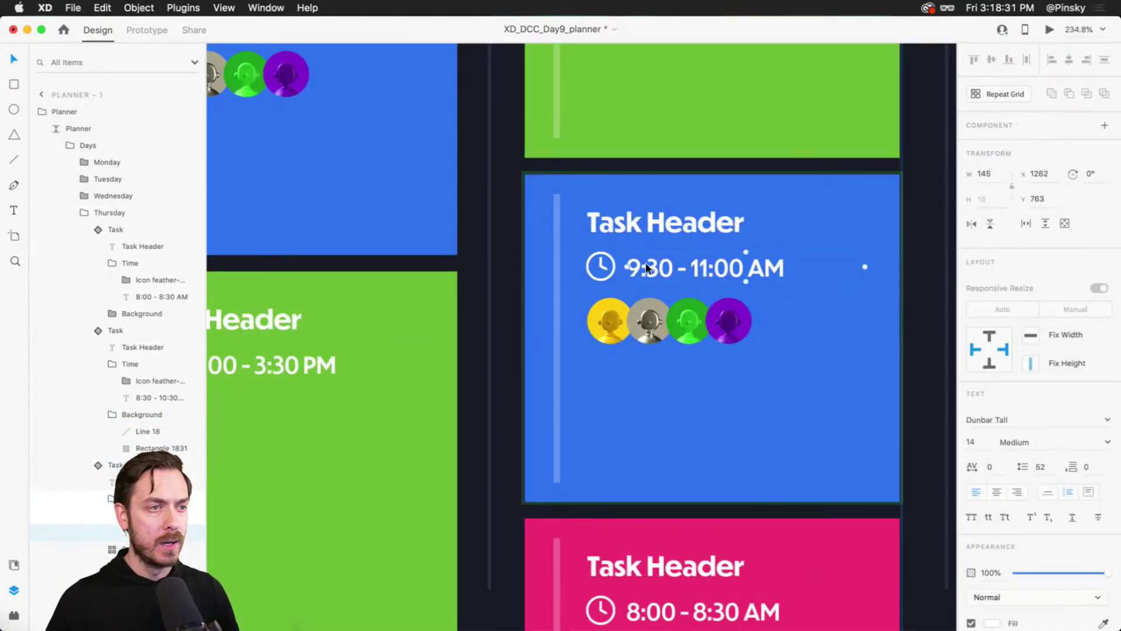
scroll(665, 269, down, 5)
scroll(668, 274, up, 5)
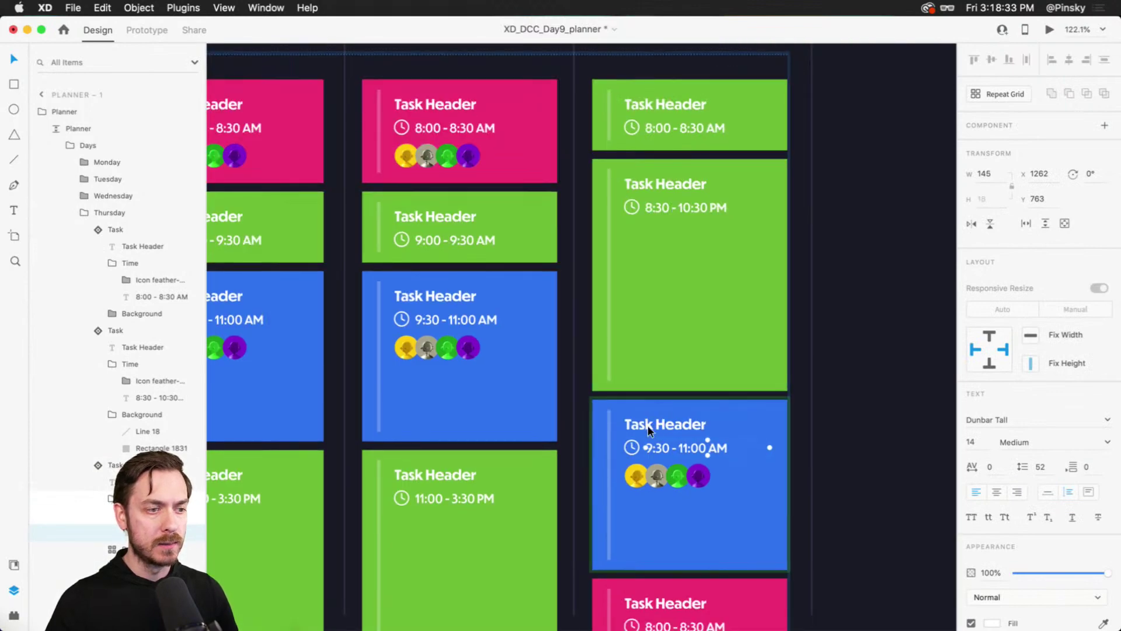
double_click(656, 448)
click(650, 447)
key(BackSpace)
text(1)
text(0)
key(super+z)
key(super+shift+z)
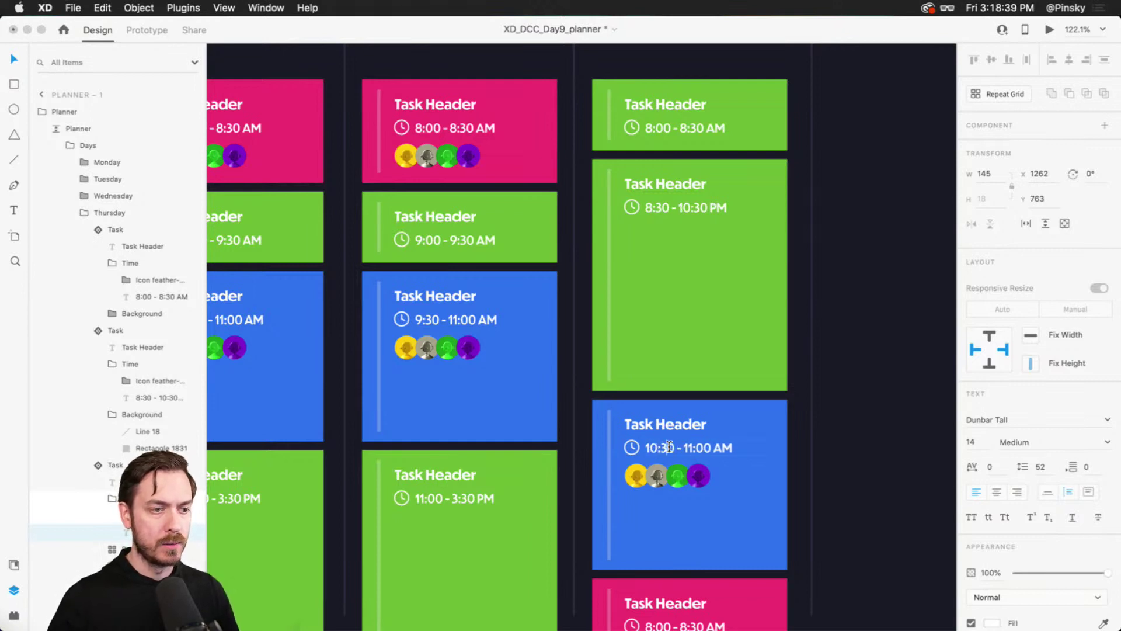
Change the end time of Thursday's blue task to 11:30 AM
click(701, 454)
key(BackSpace)
text(3)
key(Escape)
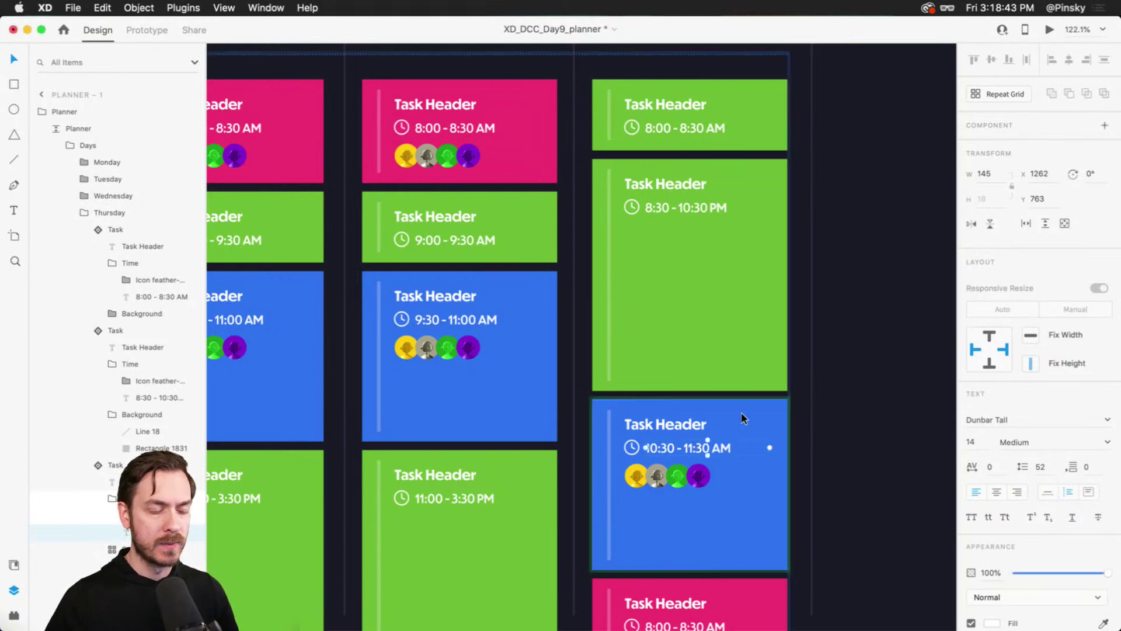
Switch Thursday's blue 10:30 - 11:30 AM task component to its No Attendees state
key(Escape)
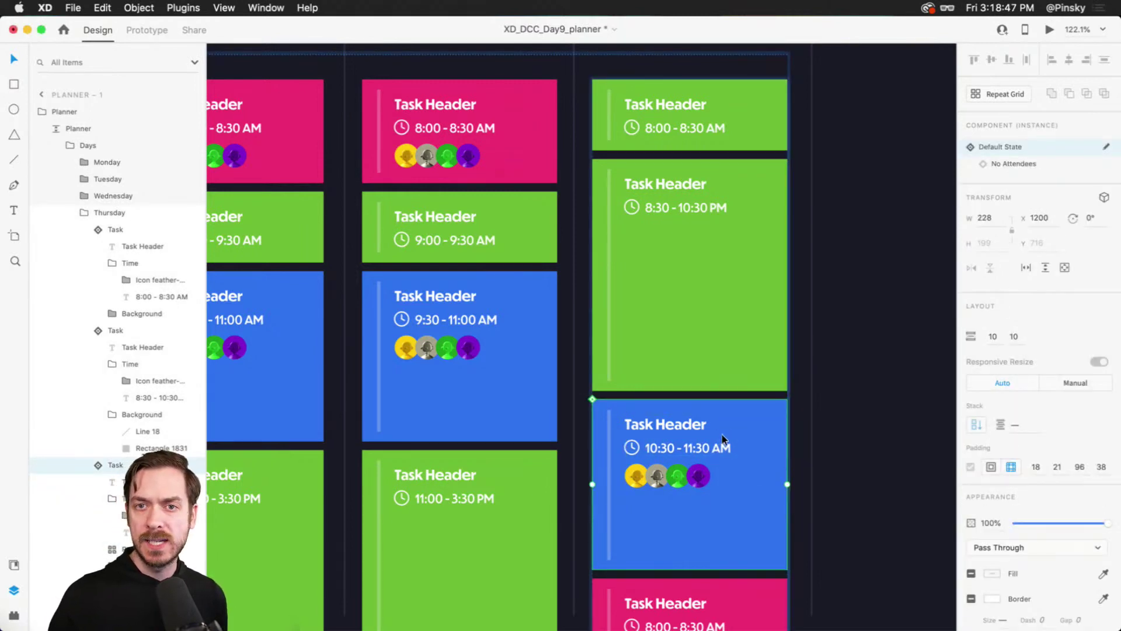
click(1038, 164)
scroll(678, 461, down, 2)
scroll(679, 460, down, 1)
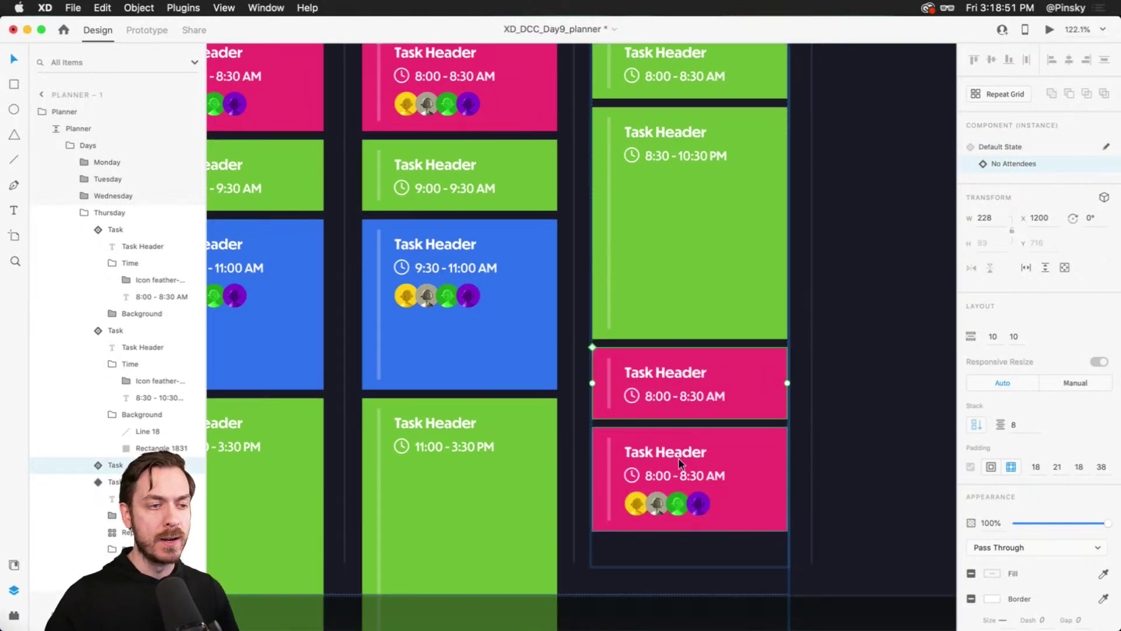
Change the start time of Thursday's third task, the pink one without attendees, to 10:30
double_click(655, 398)
double_click(655, 396)
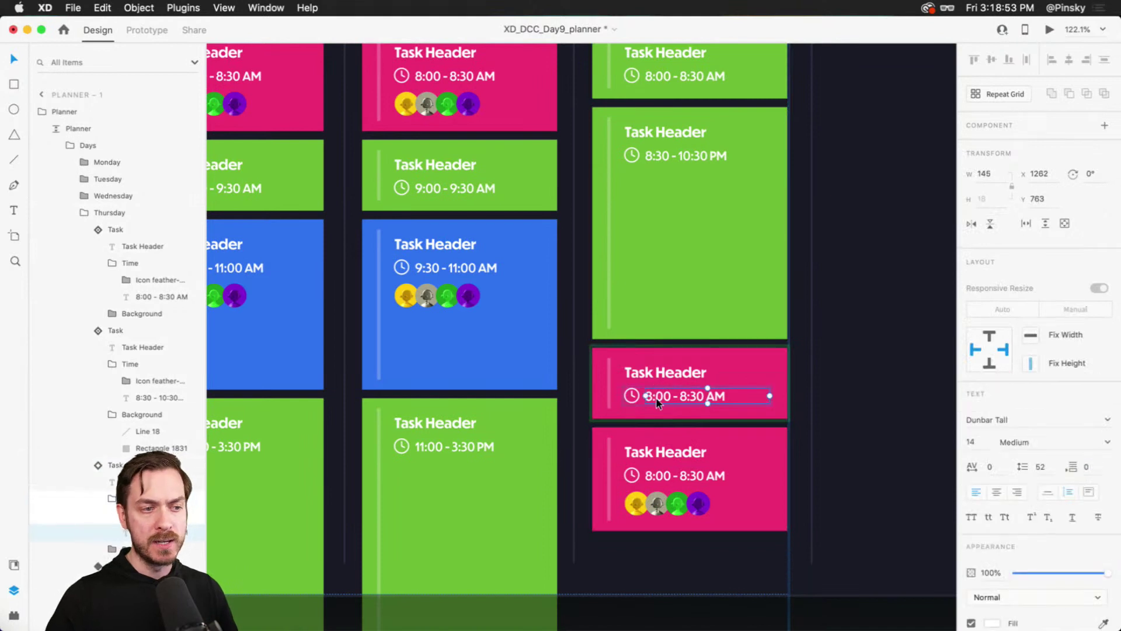
double_click(652, 399)
click(651, 398)
key(BackSpace)
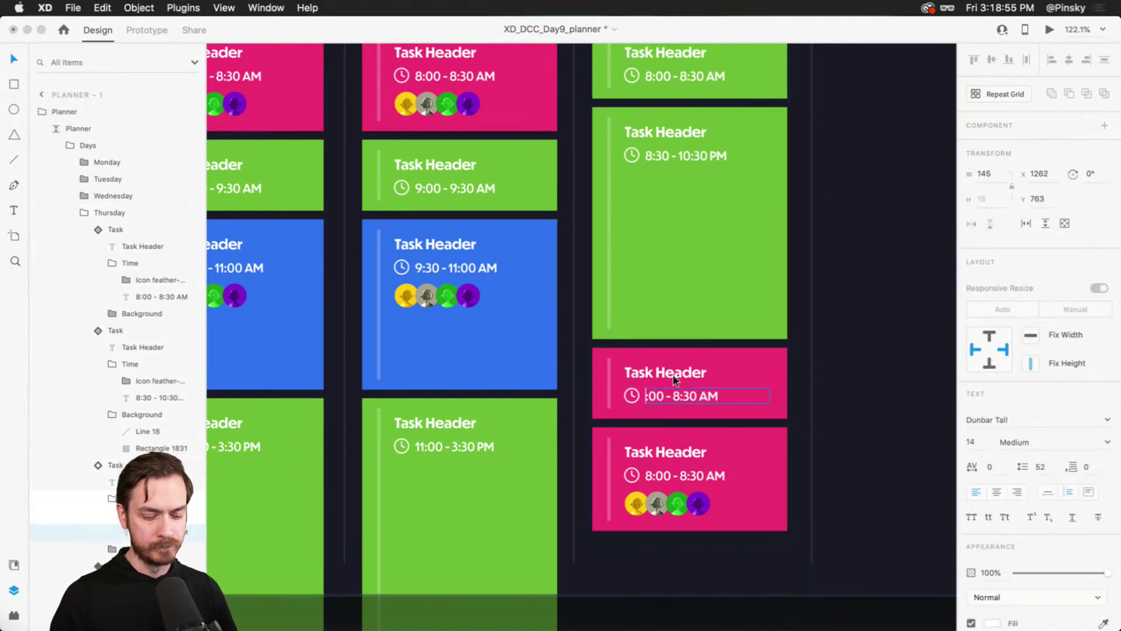
text(10)
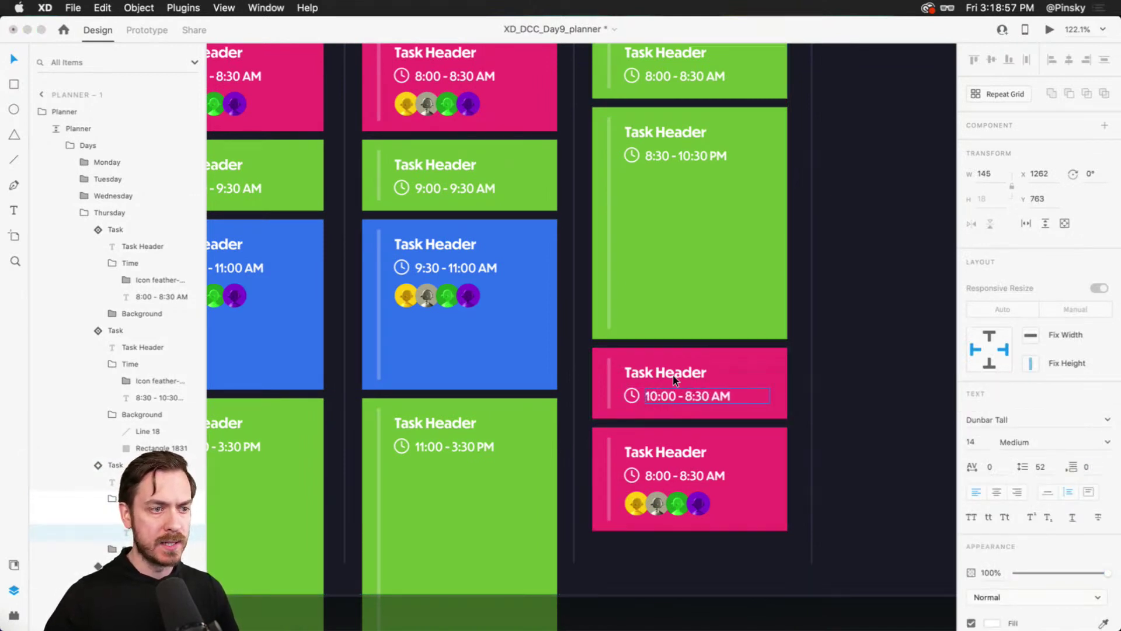
key(Right)
key(Delete)
text(3)
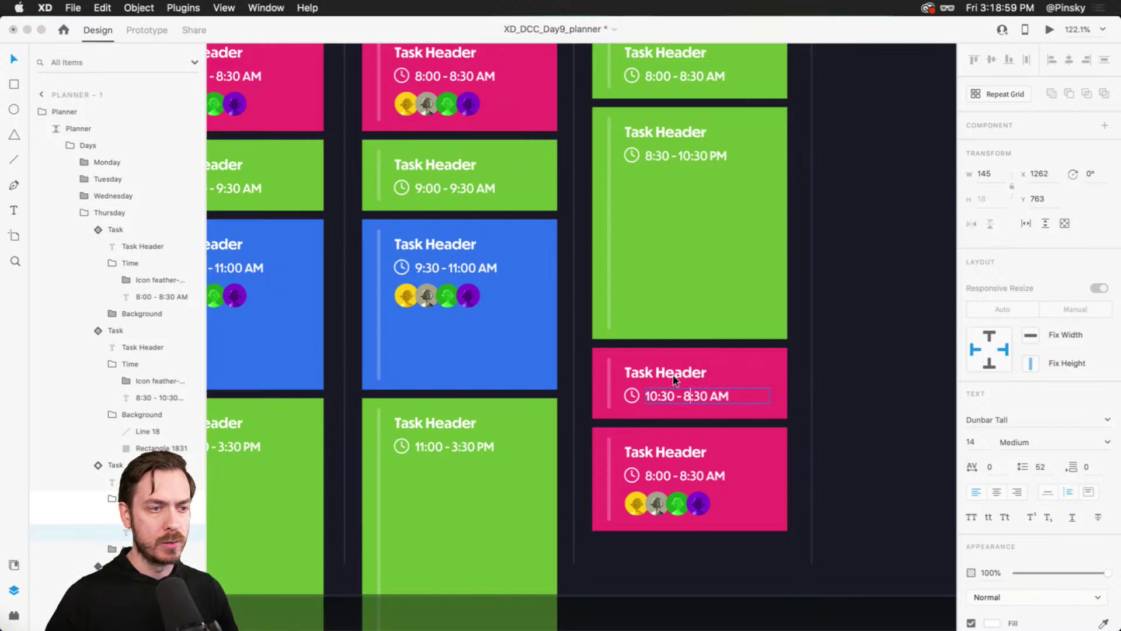
Change the end time of Thursday's third task to 11:30 AM
key(Right)
key(Right)
key(Right)
key(Right)
key(Delete)
text(11)
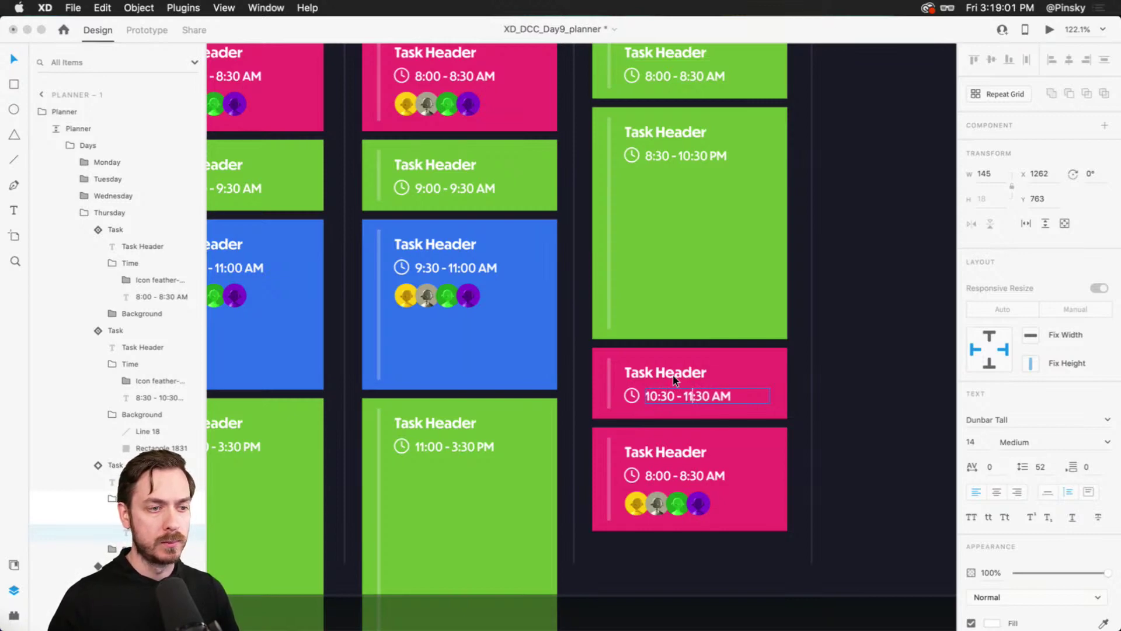
Switch Wednesday's 11:00 - 3:30 PM task to its Default State and move it to second place in the column
scroll(672, 374, down, 5)
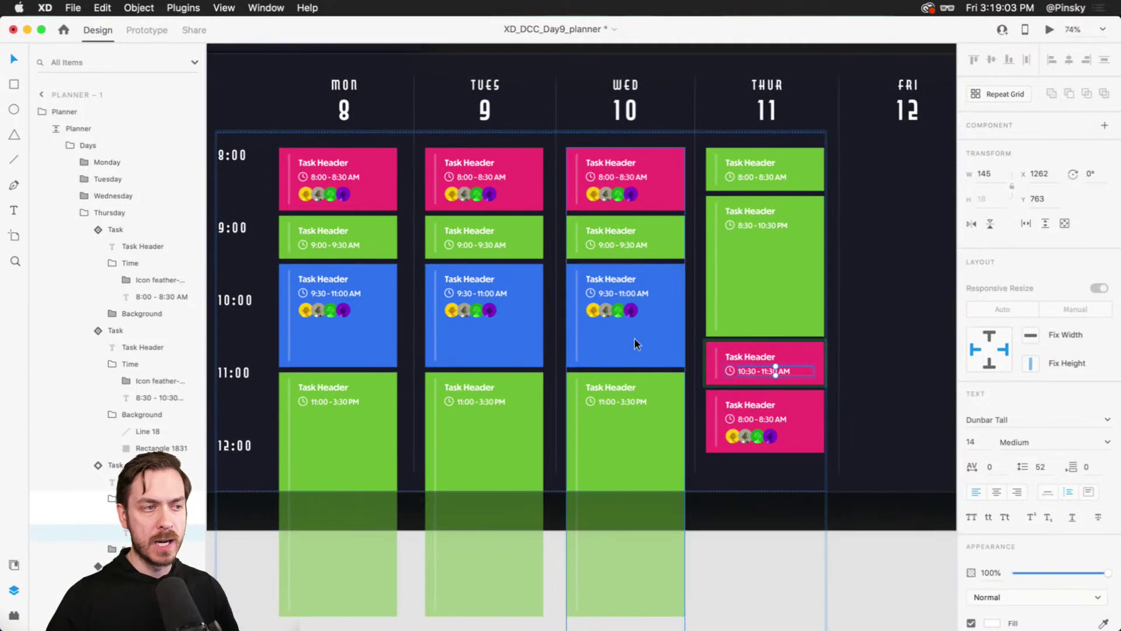
click(641, 228)
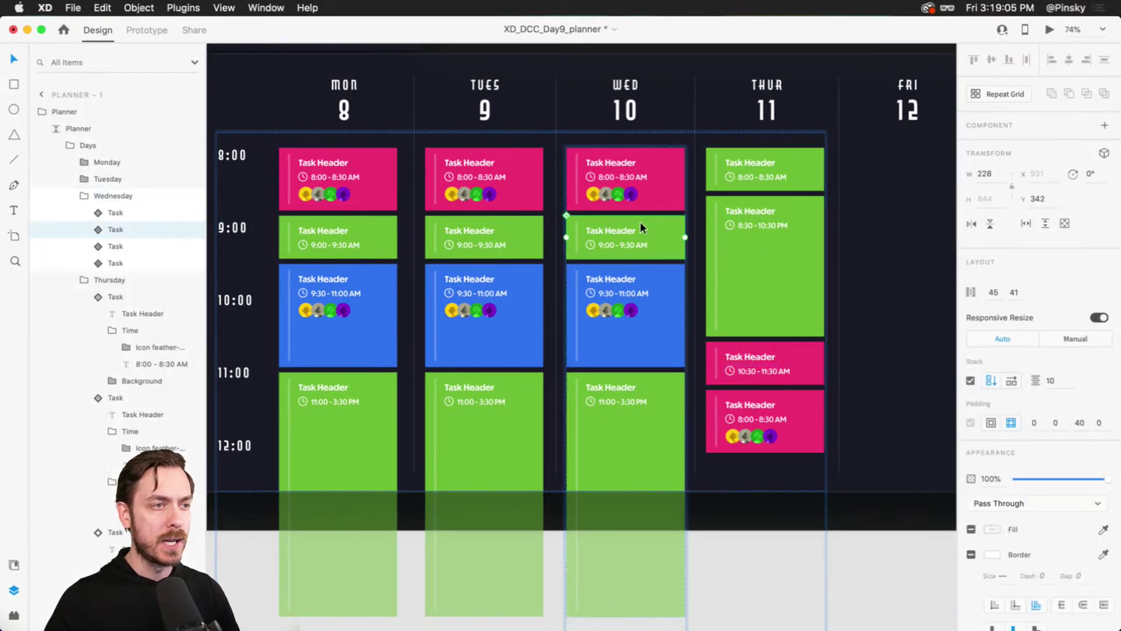
click(626, 401)
click(1016, 147)
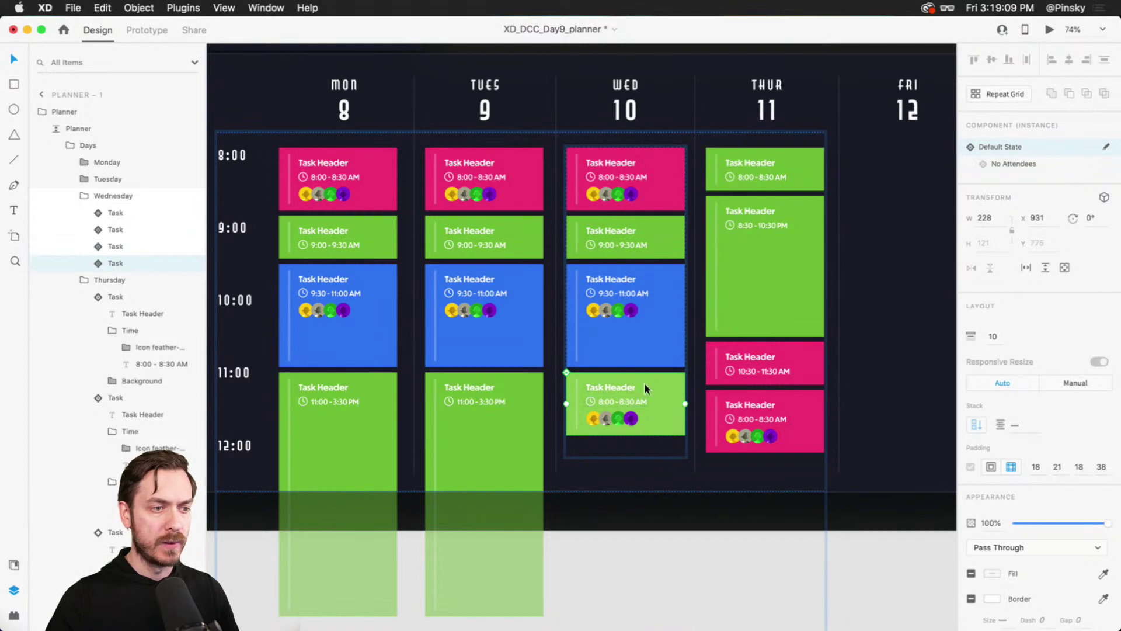
drag(639, 397, 647, 237)
Move Tuesday's blue task to the end of its column and switch the tall green 11:00 - 3:30 PM task to its Default State
click(460, 306)
drag(493, 276, 496, 526)
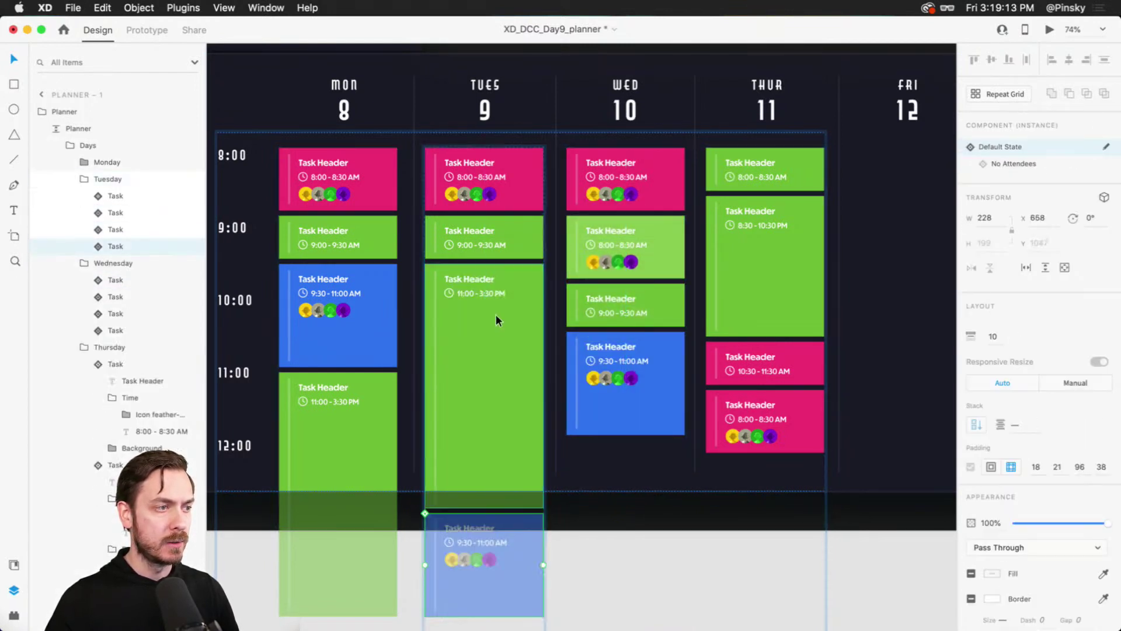
click(496, 314)
click(1039, 149)
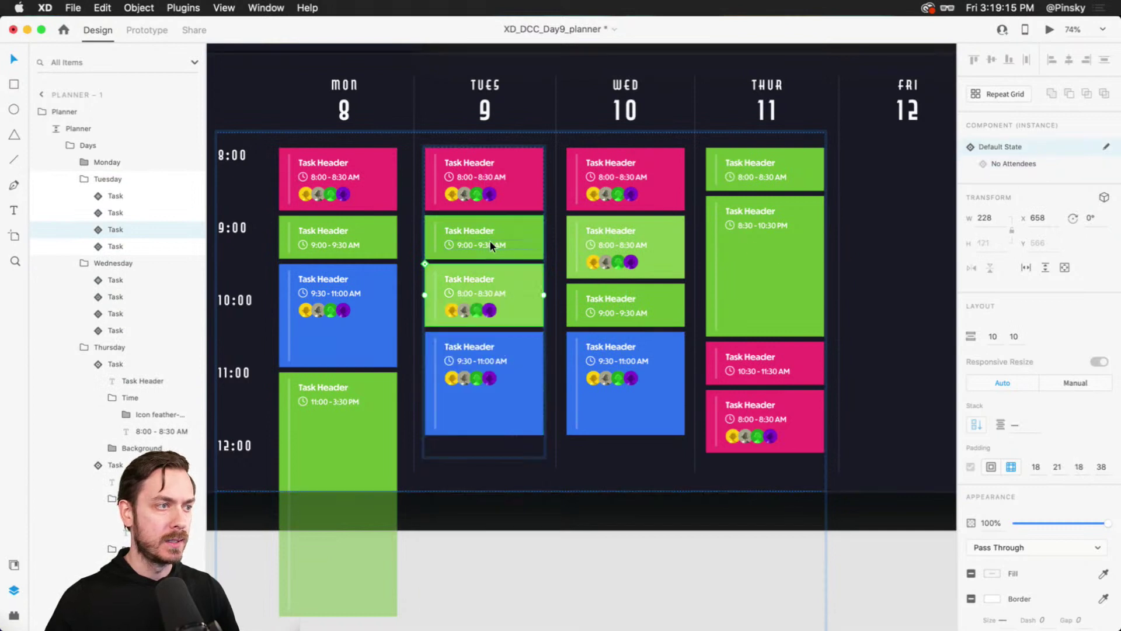
Move Tuesday's 9:00 - 9:30 AM task to the end of its column and its pink task directly below the blue one
double_click(490, 240)
drag(494, 219, 498, 387)
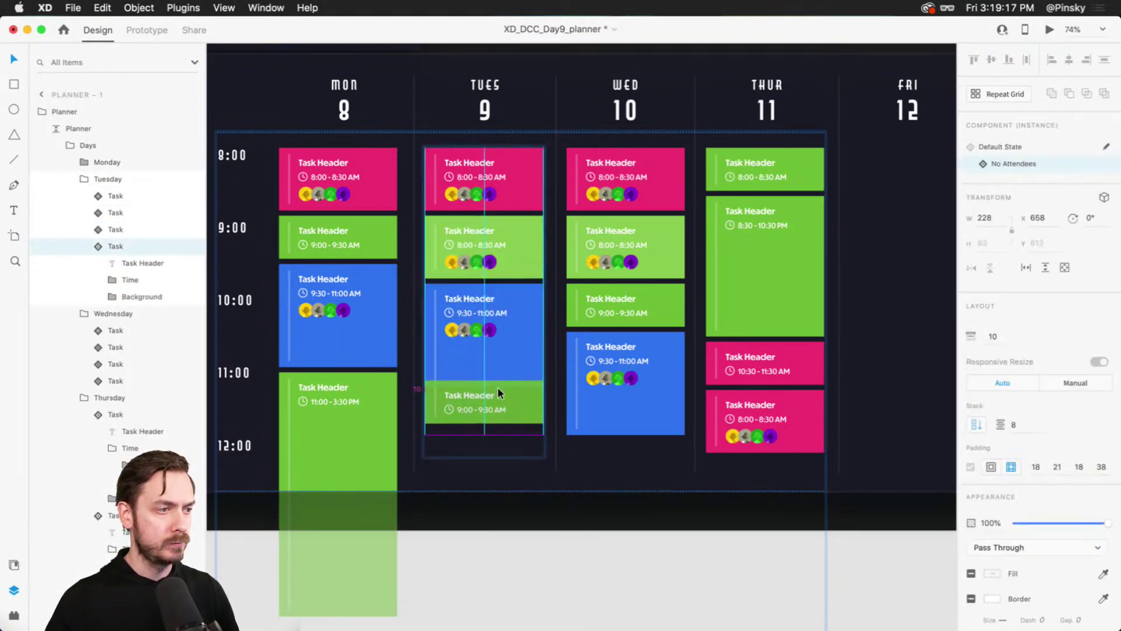
drag(500, 173, 499, 344)
Reorder the day columns so the Thursday stack sits under Tuesday 9, the Tuesday stack under Wednesday 10 and the Wednesday stack under Thursday 11
drag(753, 255, 614, 251)
drag(451, 240, 595, 242)
scroll(538, 118, down, 5)
scroll(515, 82, up, 2)
click(515, 83)
scroll(539, 117, down, 2)
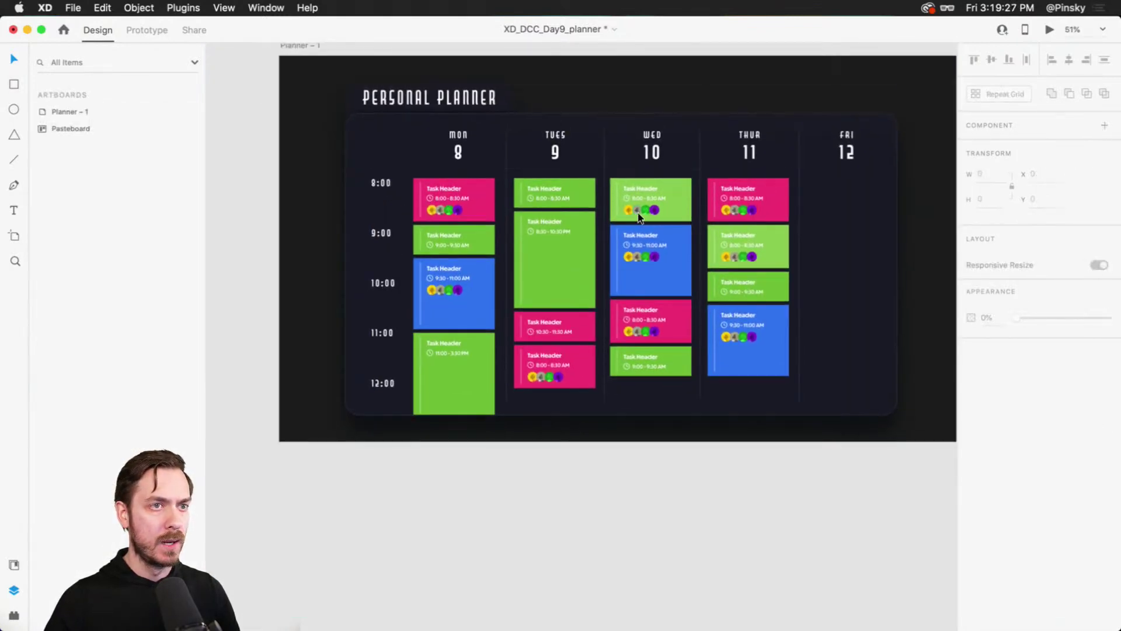
Duplicate the task column under Thursday 11 to fill the Friday 12 column
scroll(634, 228, up, 5)
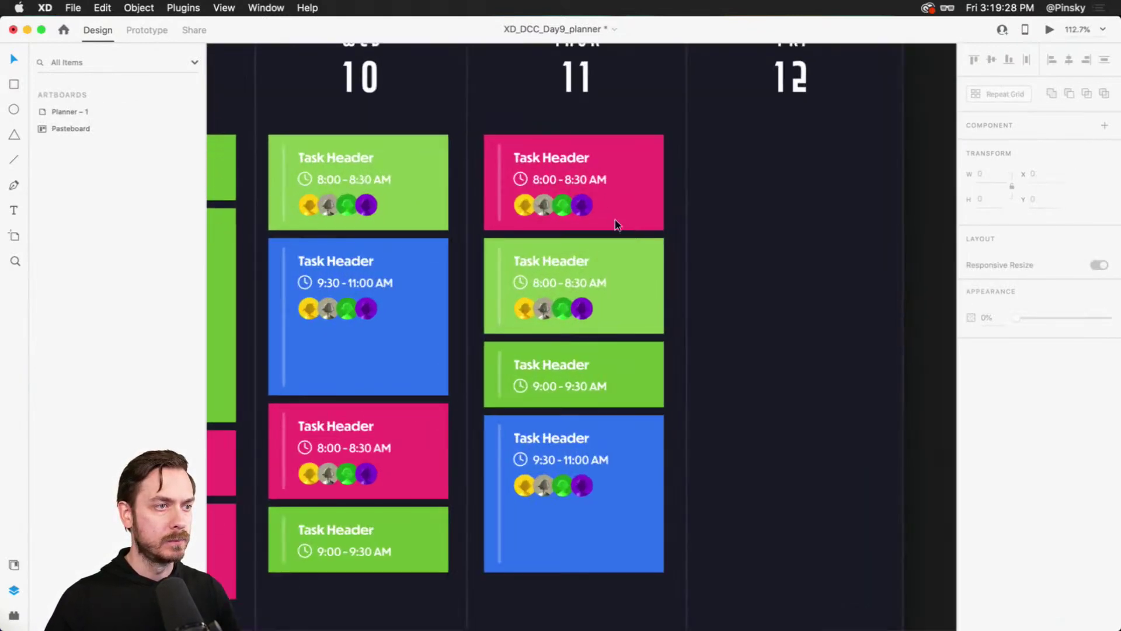
click(598, 194)
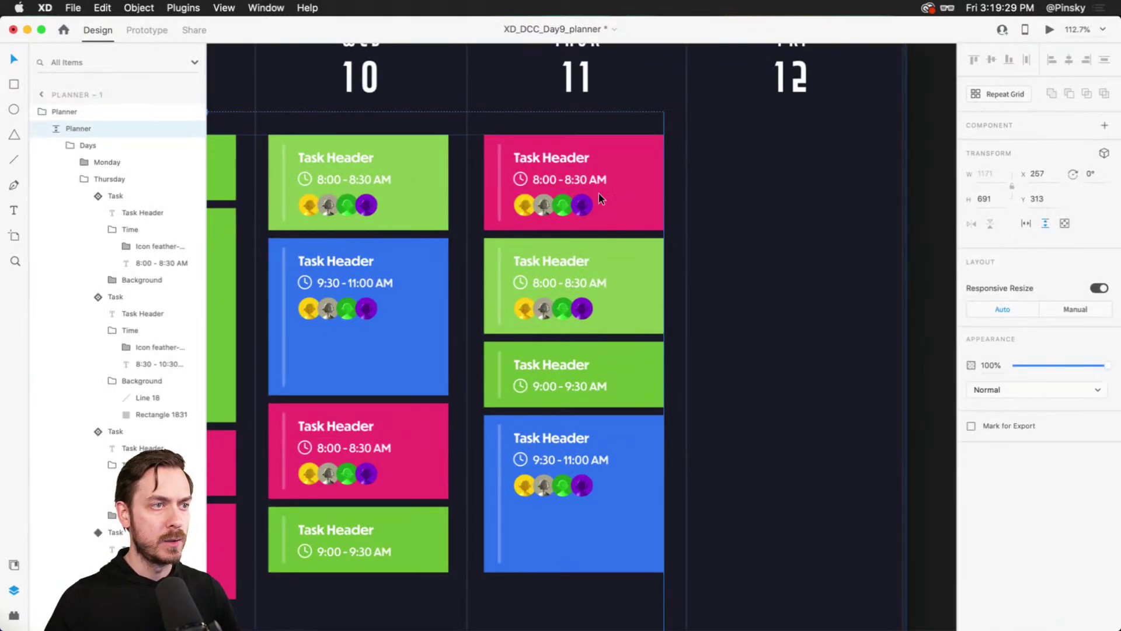
double_click(598, 193)
click(598, 192)
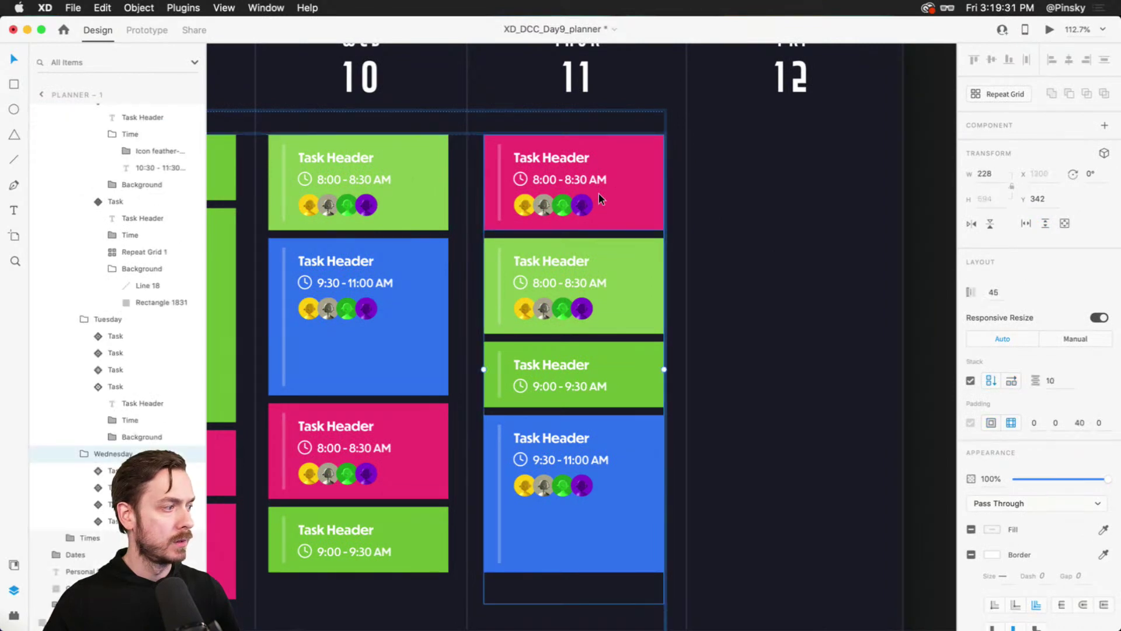
key(super+d)
drag(739, 234, 648, 238)
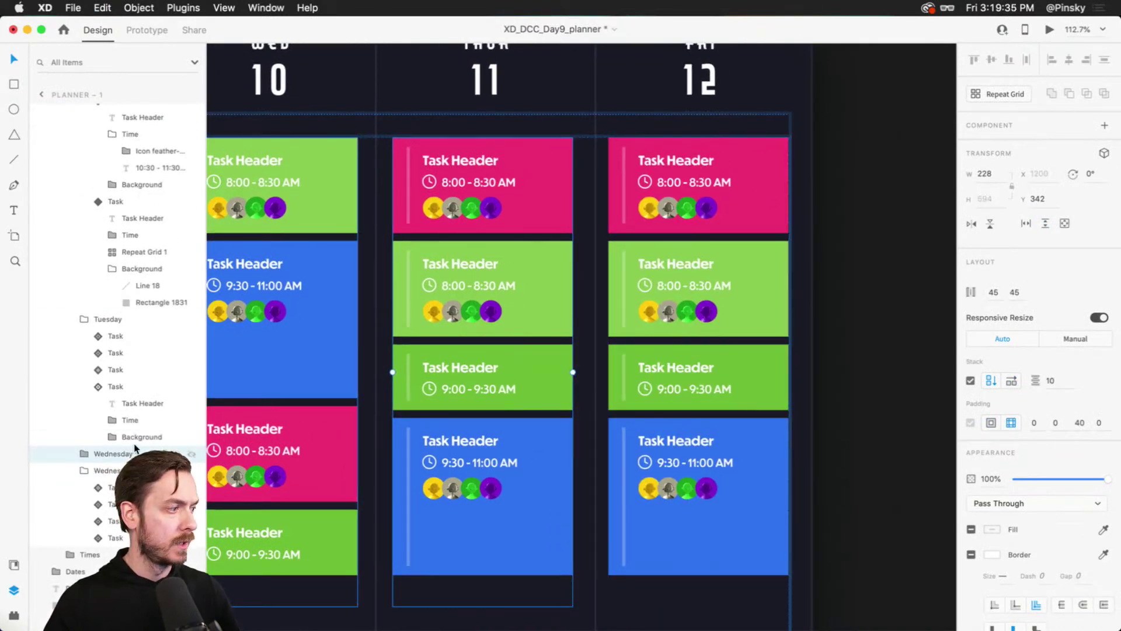
Rename the duplicated column's group as Friday and move its pink task to third place
double_click(108, 470)
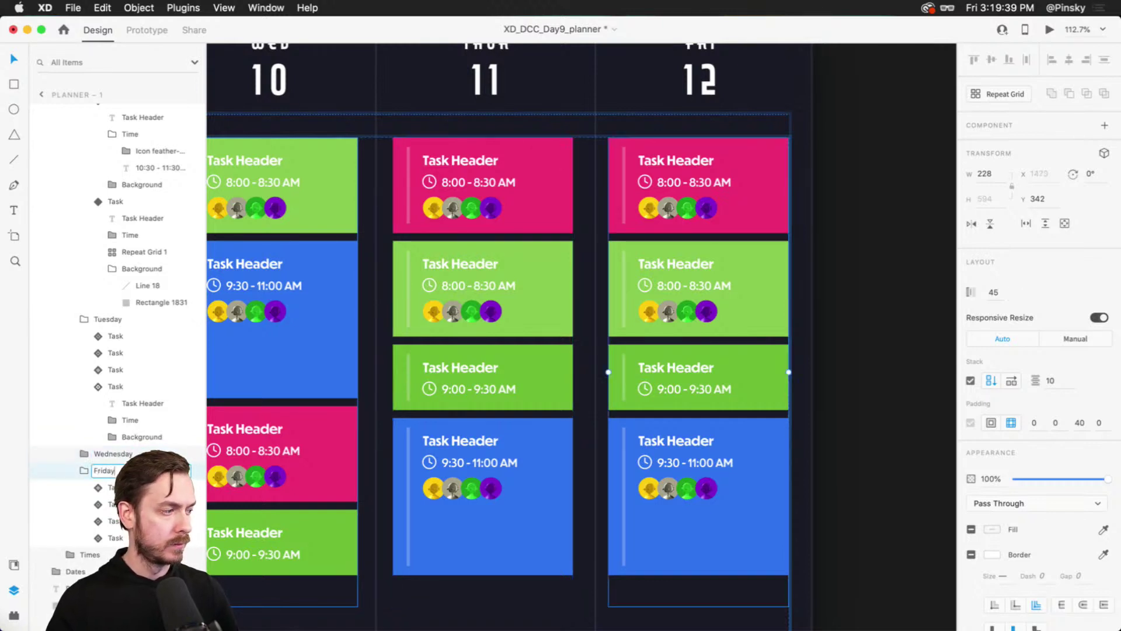
drag(717, 191, 706, 321)
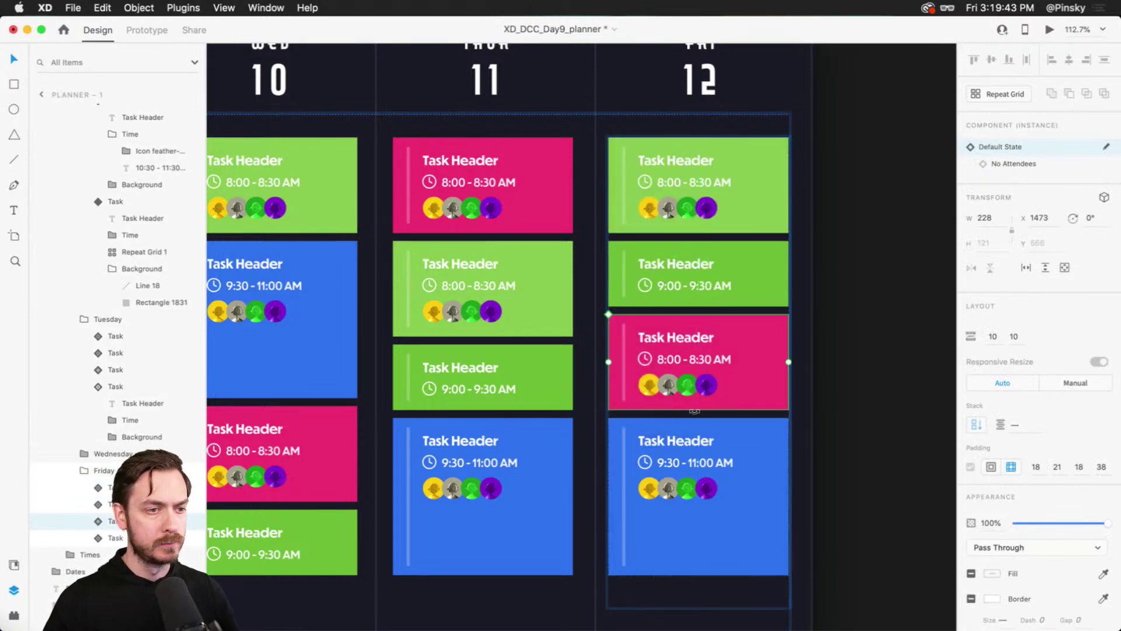
Delete the green 9:00 - 9:30 AM task from the column under Thursday 11
scroll(655, 305, down, 3)
scroll(654, 304, left, 5)
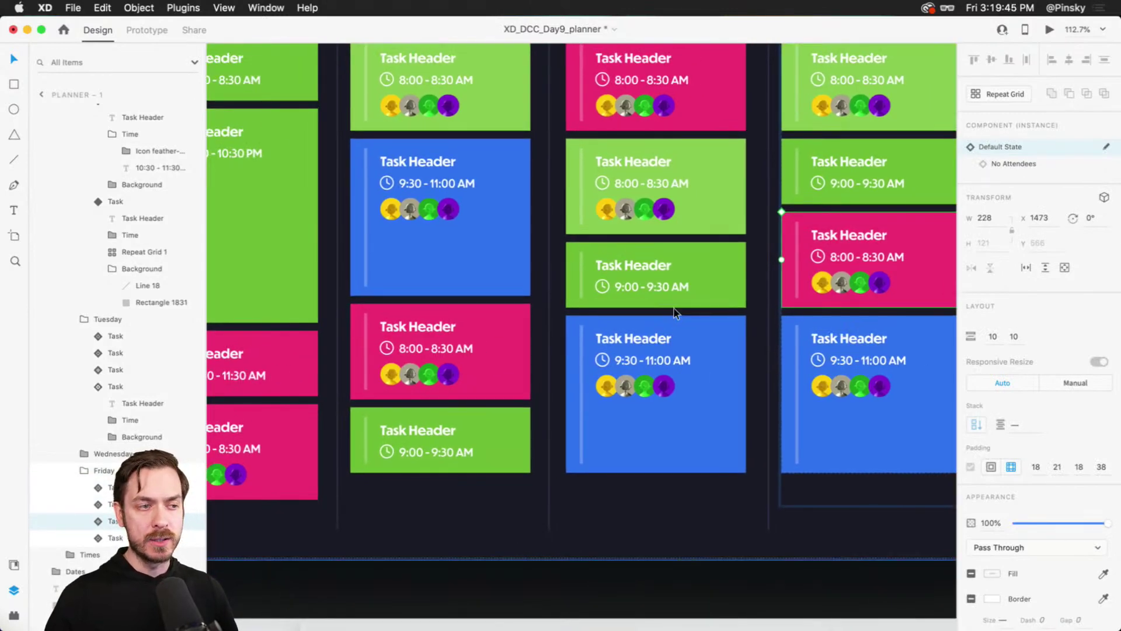
click(642, 263)
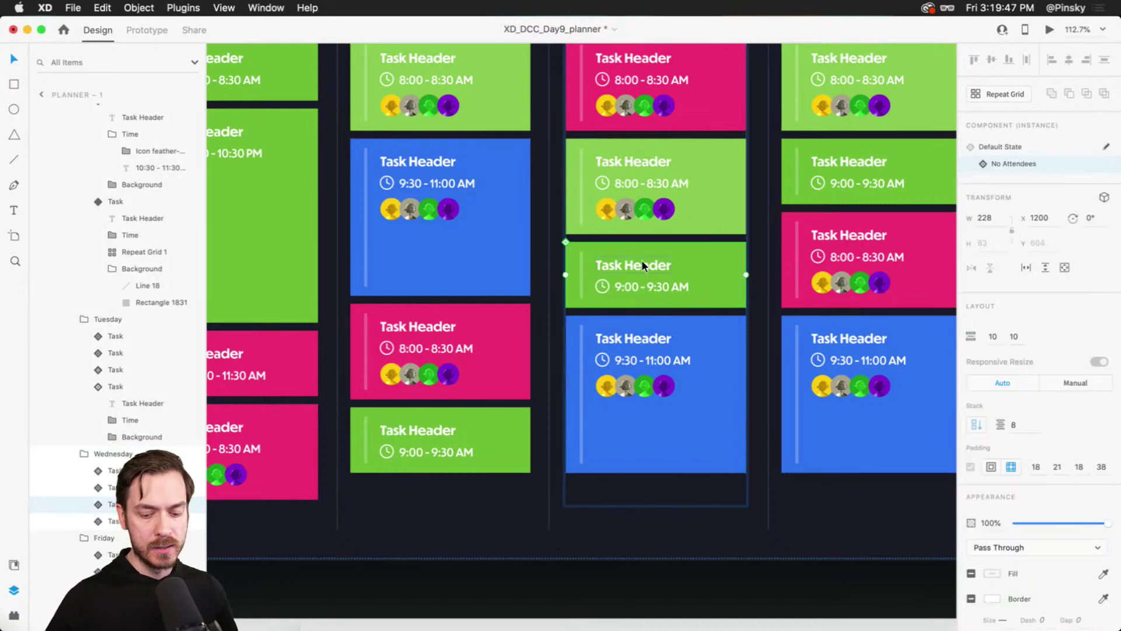
key(Delete)
Widen the stack gap above the blue task under Thursday 11 to 138, leaving free time between it and the green task
click(640, 277)
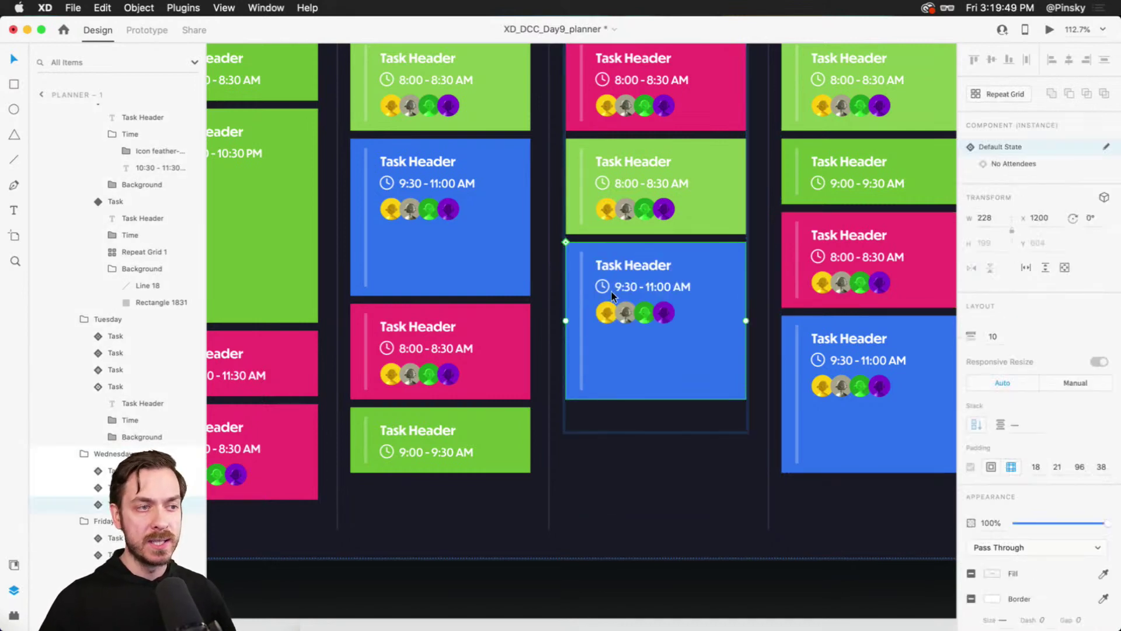
scroll(501, 324, down, 3)
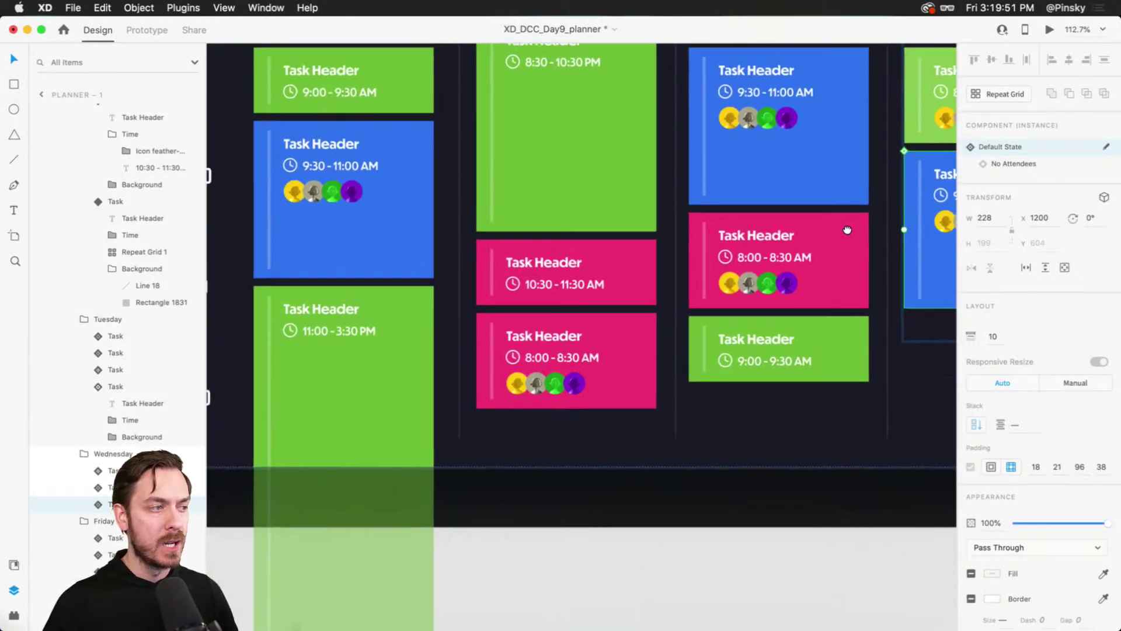
scroll(553, 244, down, 5)
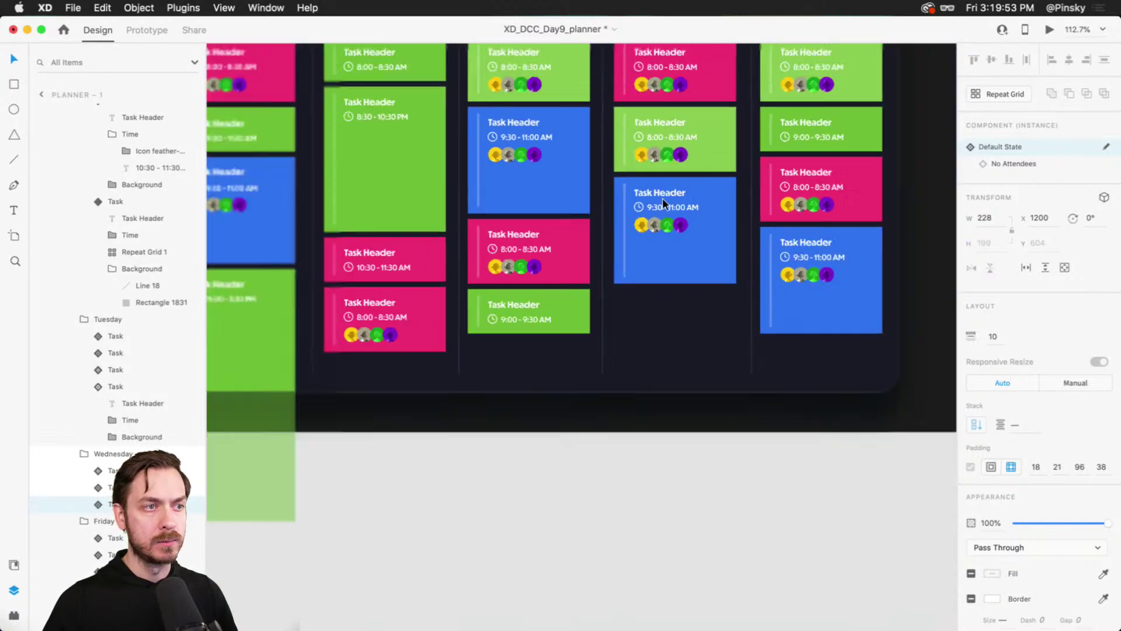
scroll(407, 173, up, 3)
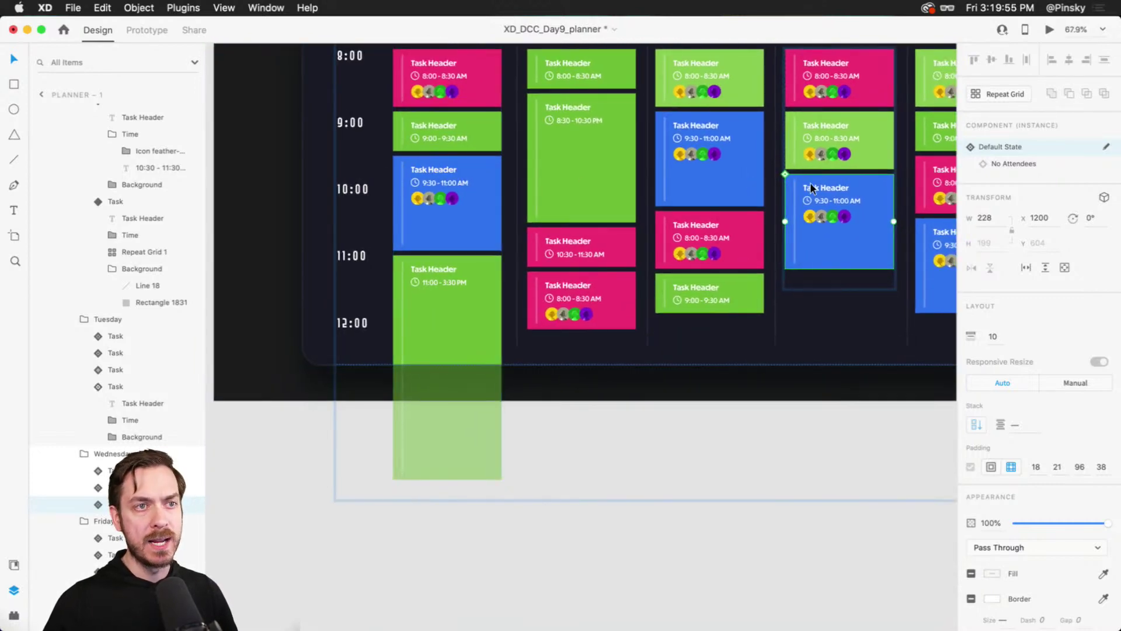
drag(862, 120, 767, 146)
scroll(768, 145, up, 5)
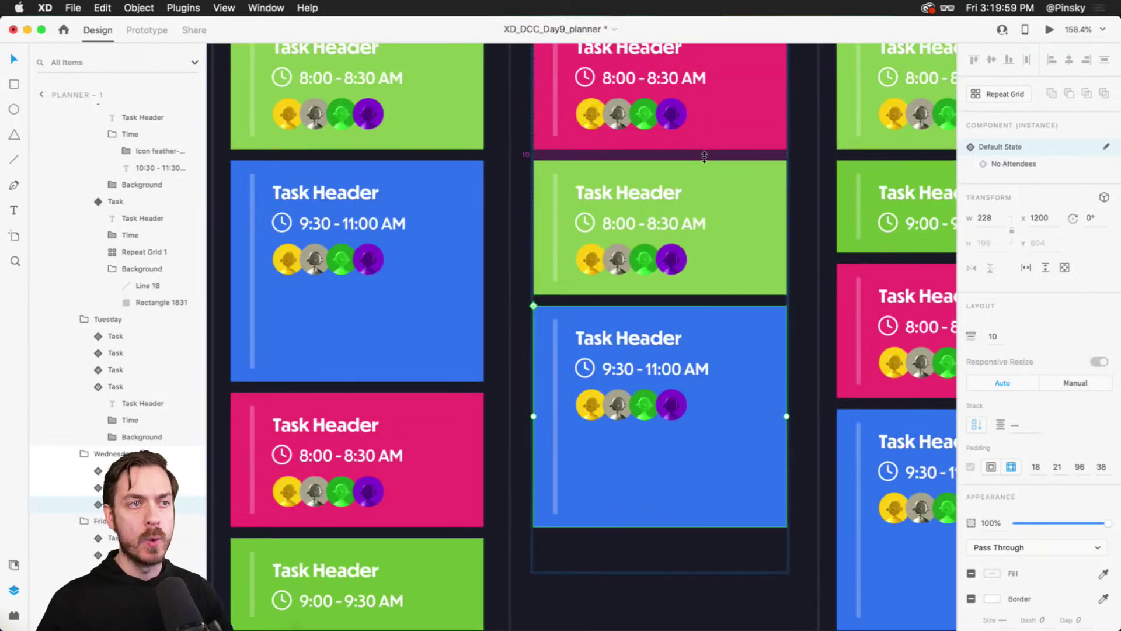
mouse_move(704, 157)
mouse_down()
mouse_move(710, 229)
mouse_move(710, 157)
mouse_up()
scroll(723, 254, down, 4)
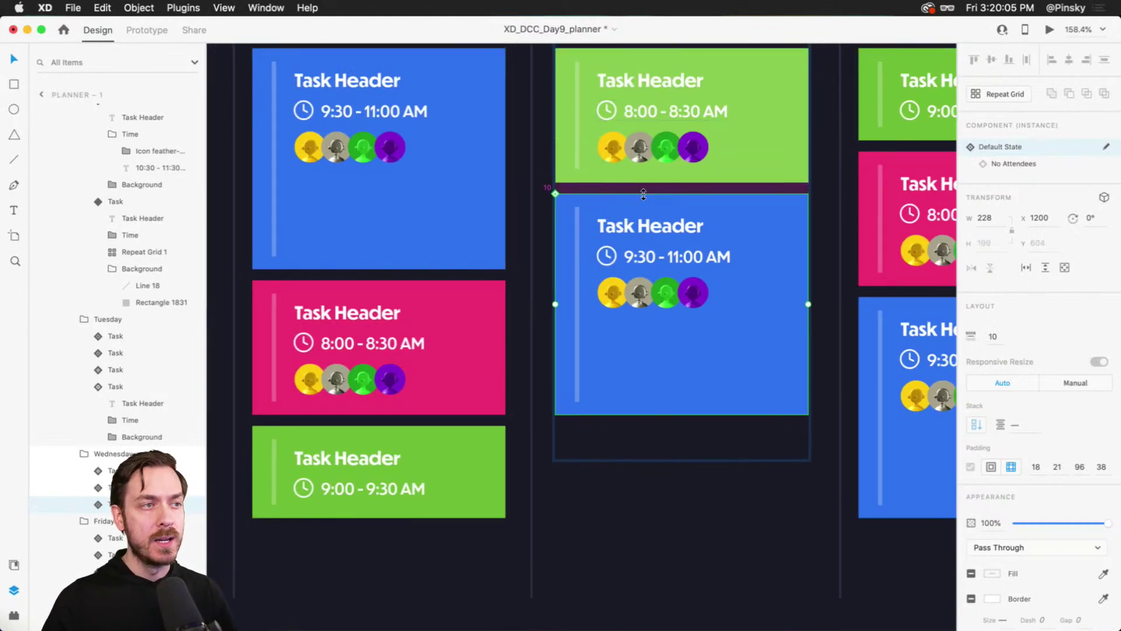
drag(653, 193, 648, 281)
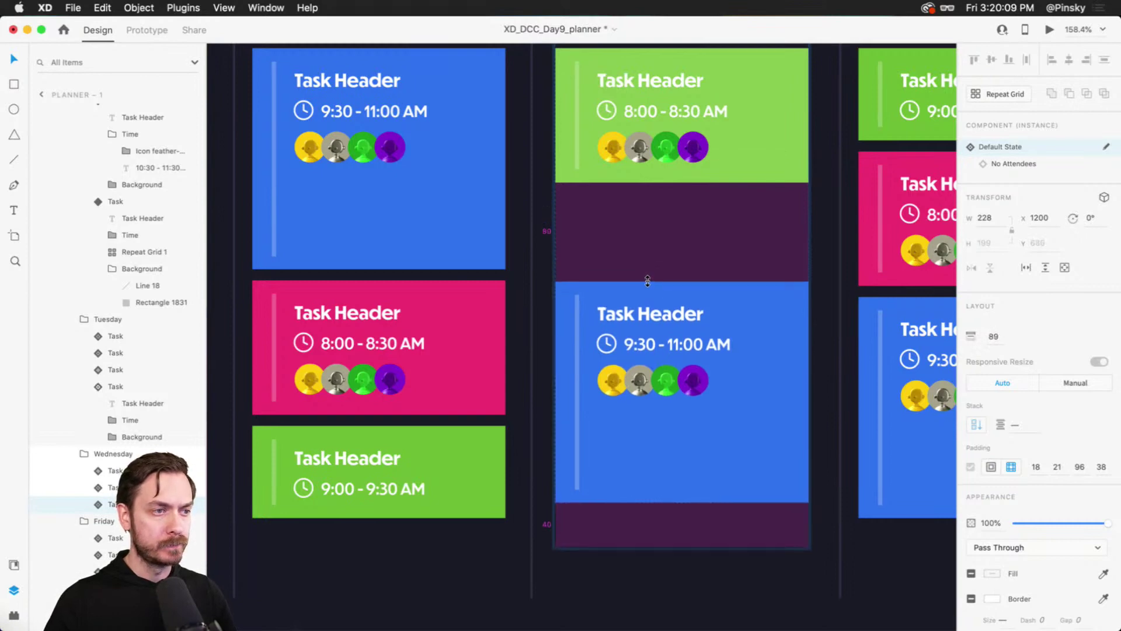
scroll(648, 281, down, 6)
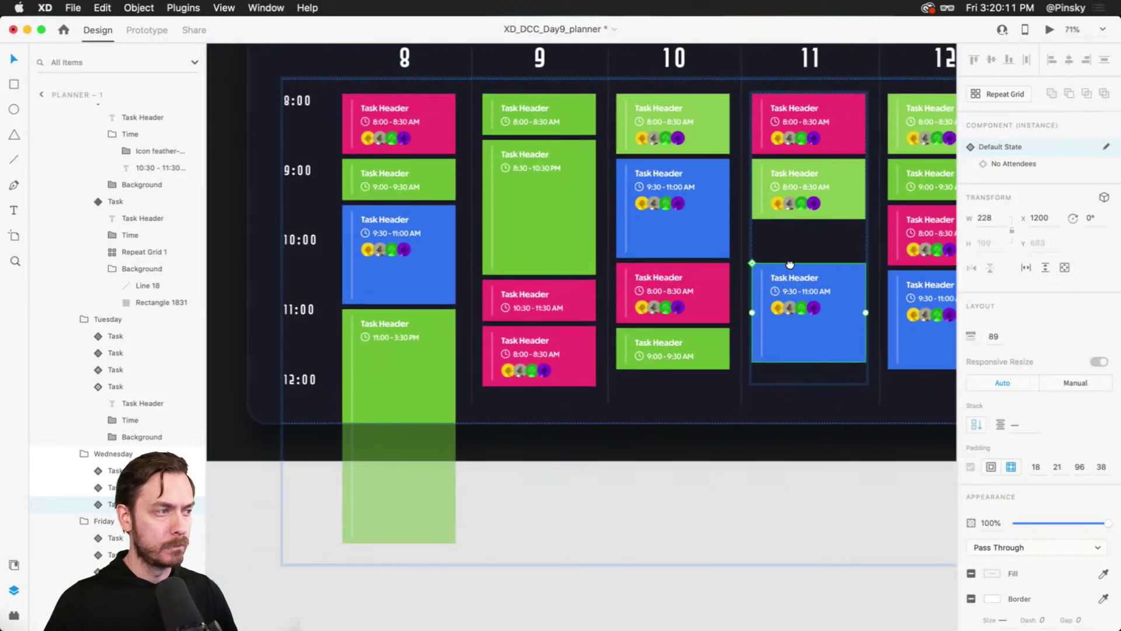
drag(784, 264, 792, 288)
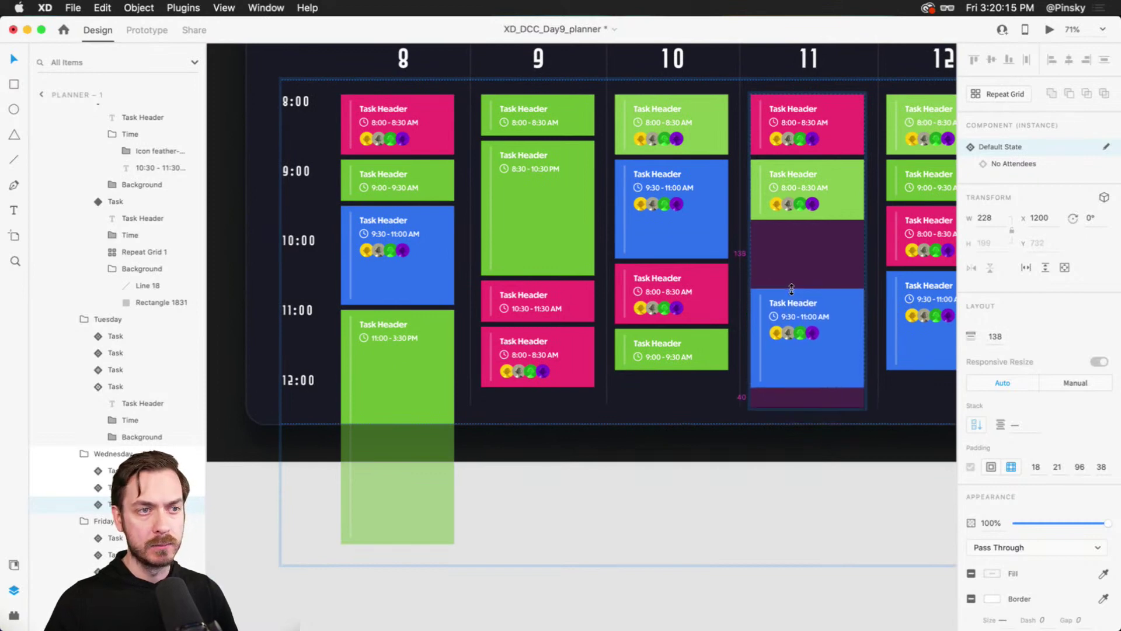
Collapse the Days group and draw a horizontal line about 1469 wide across all day columns, just below the 8:00 label
scroll(792, 289, down, 4)
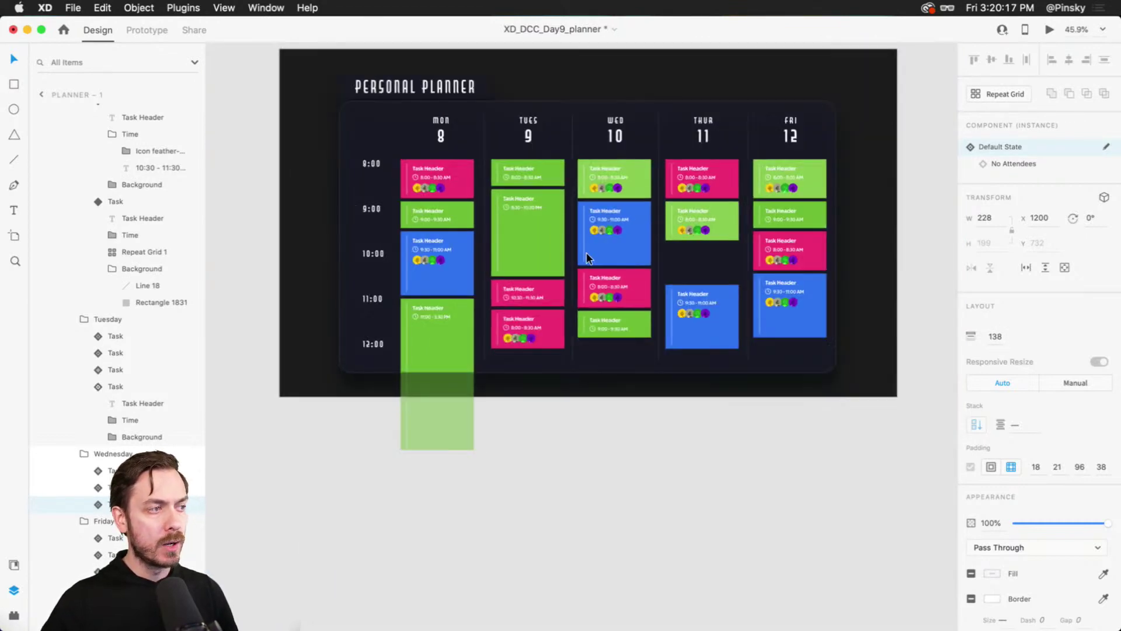
scroll(587, 252, down, 3)
key(l)
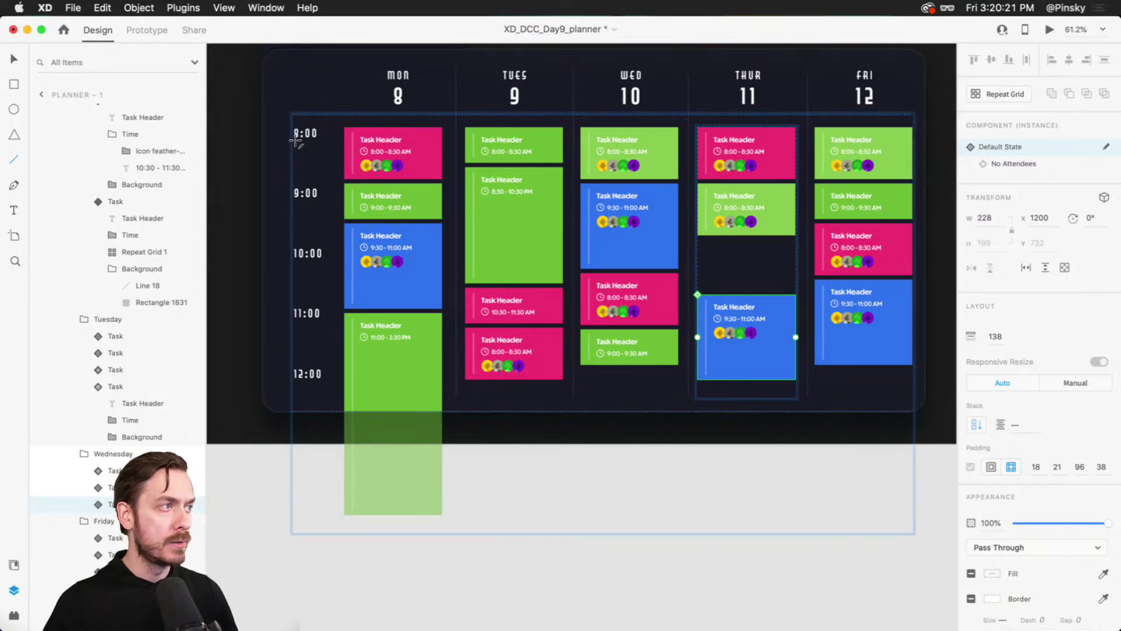
key(Escape)
key(Escape)
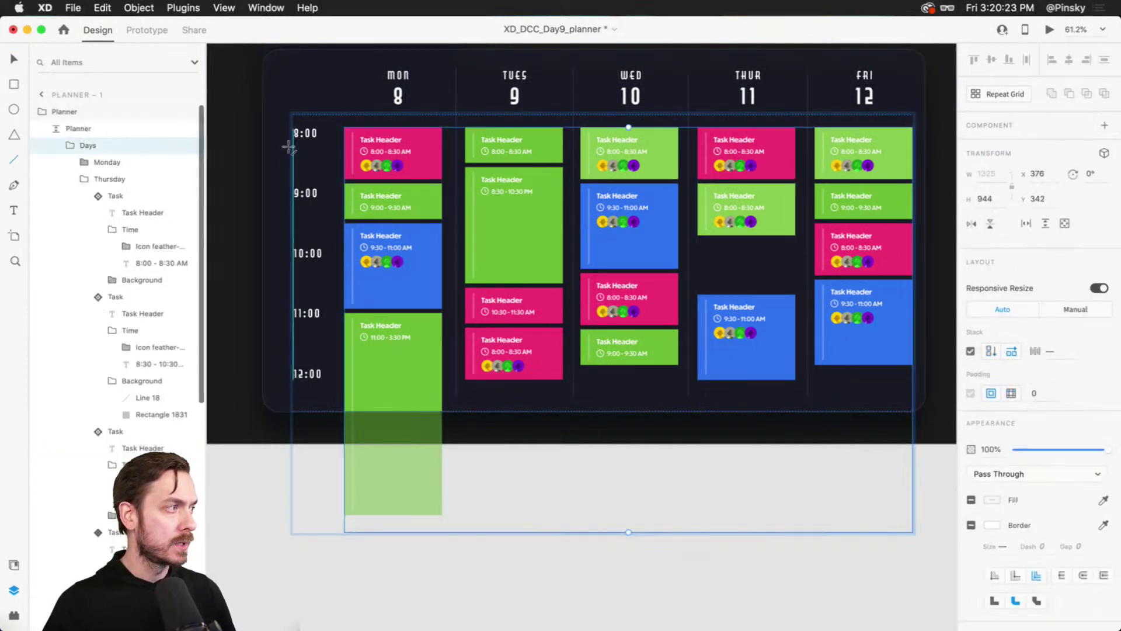
click(63, 145)
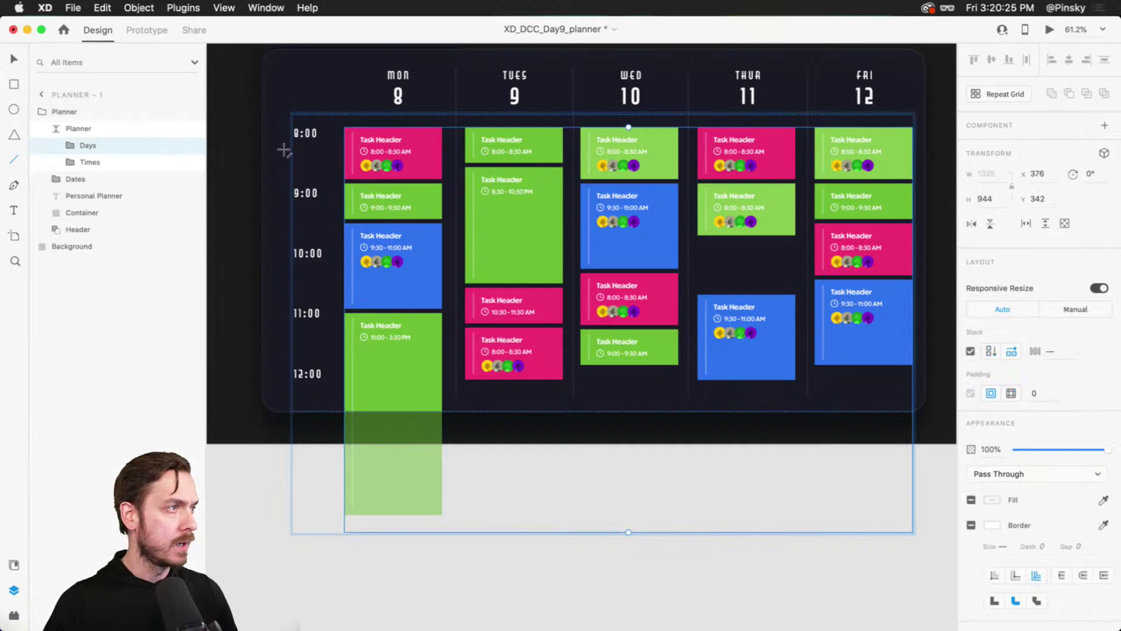
drag(294, 142, 923, 140)
Lower the opacity of the new horizontal line to 28%
key(v)
click(994, 417)
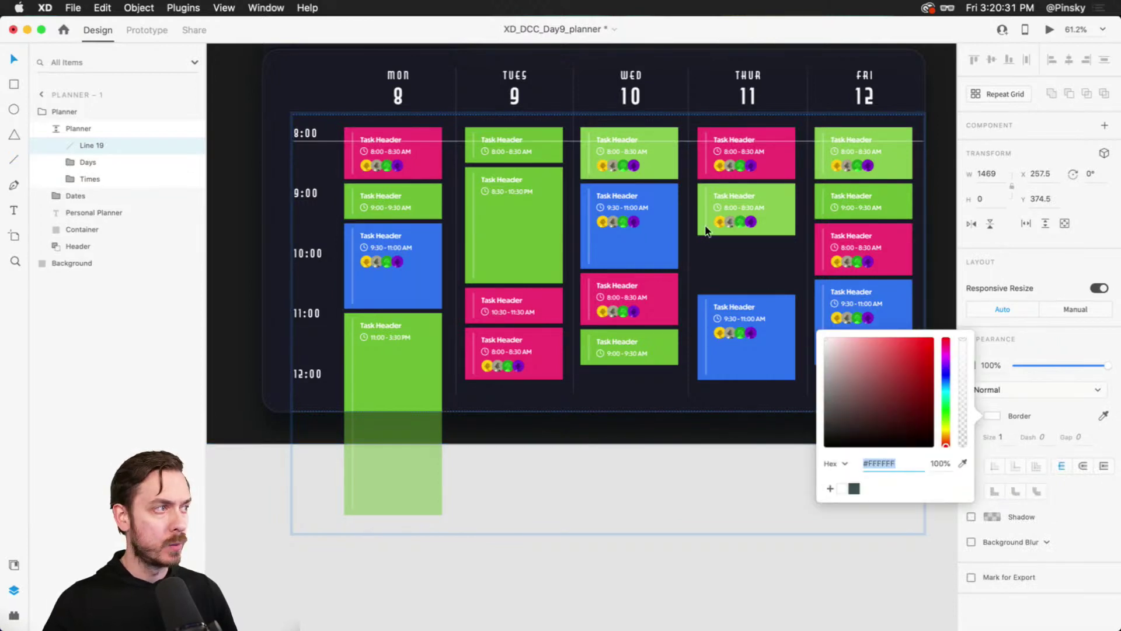
drag(1079, 365, 1042, 365)
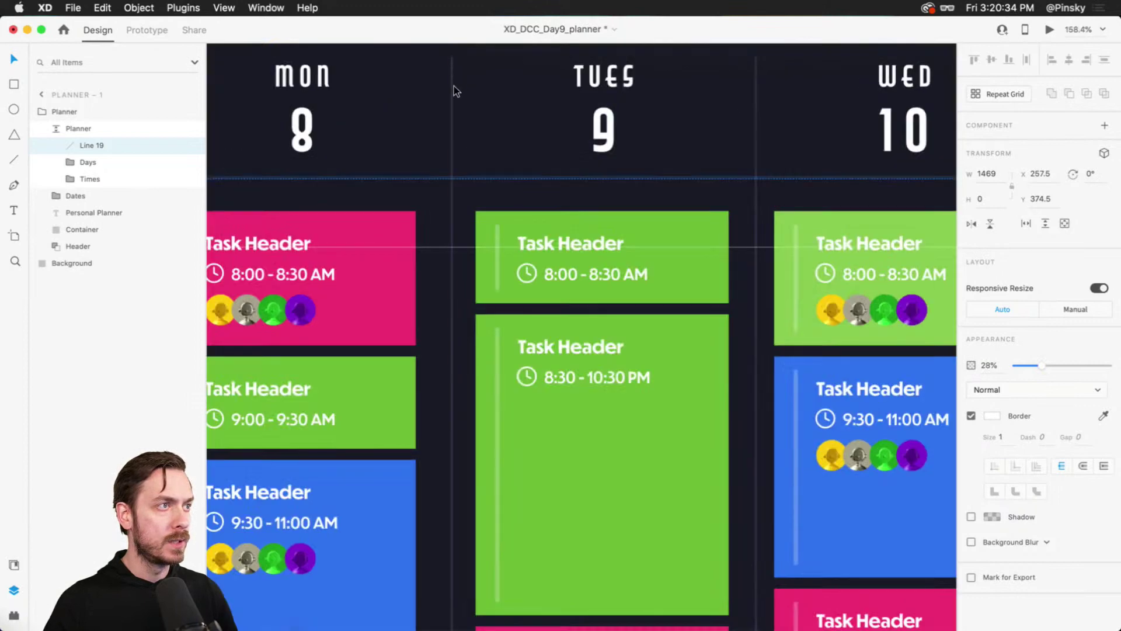
Apply the vertical divider line's appearance to the horizontal line below 8:00: dark border, size 2, 100% opacity
scroll(458, 75, up, 5)
click(452, 93)
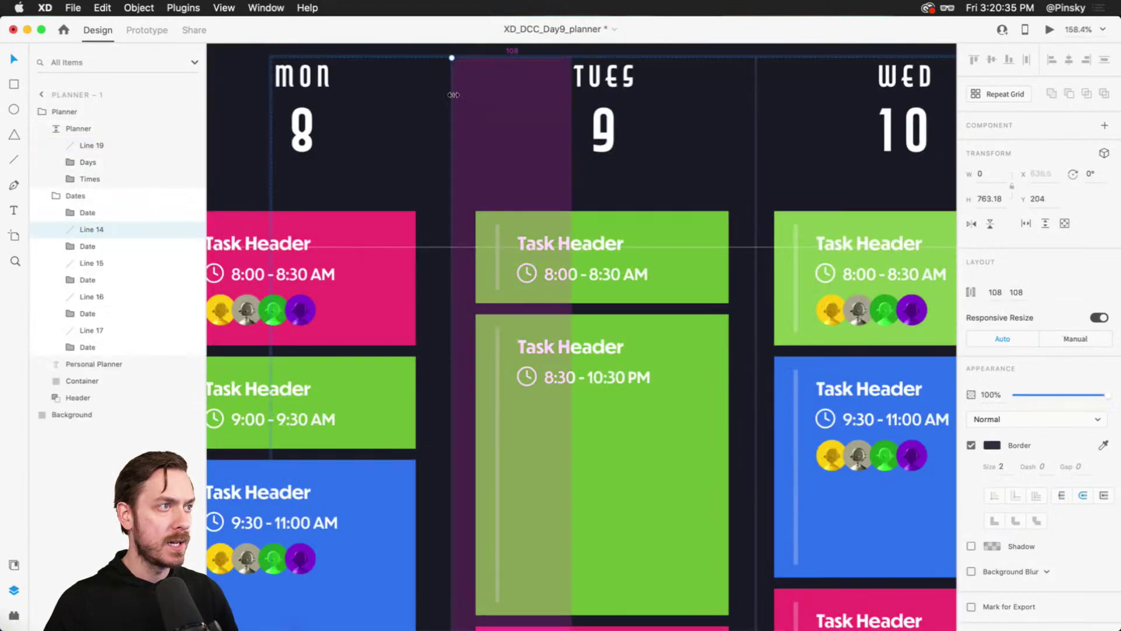
scroll(452, 117, left, 5)
scroll(452, 116, down, 1)
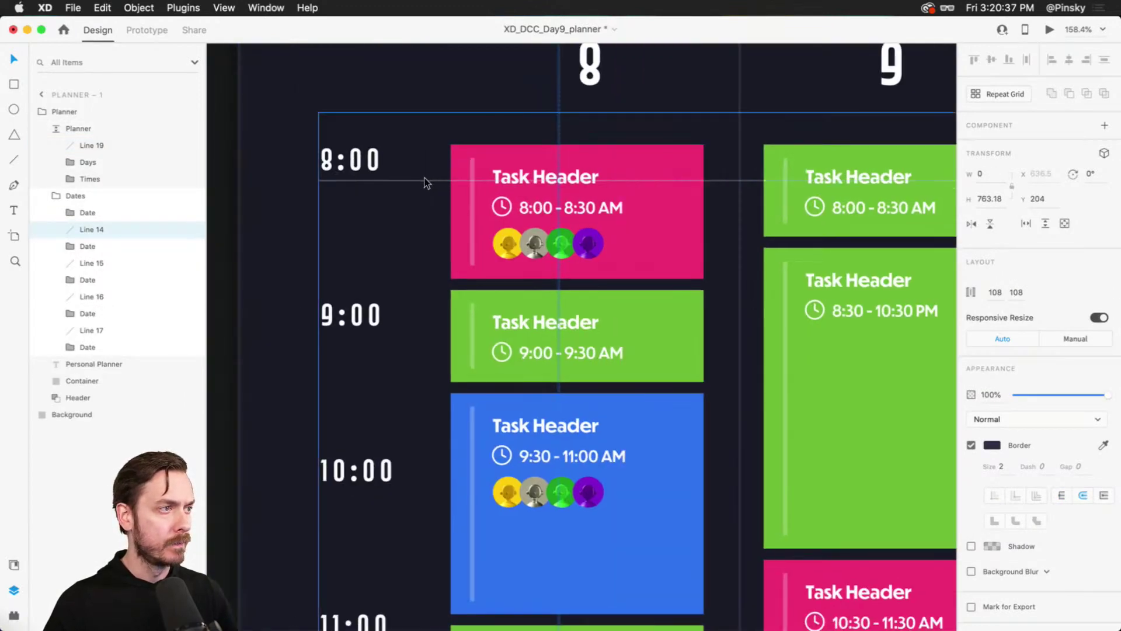
double_click(425, 179)
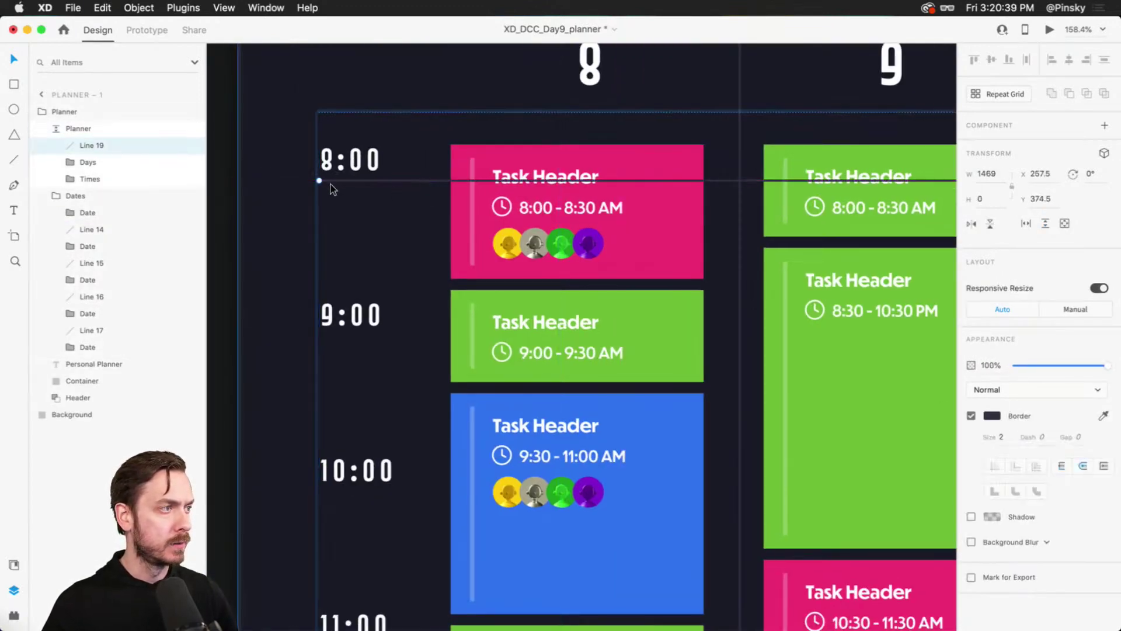
Extend the horizontal line outward to about 1490 wide and place it beneath the Days and Times groups
drag(319, 180, 293, 176)
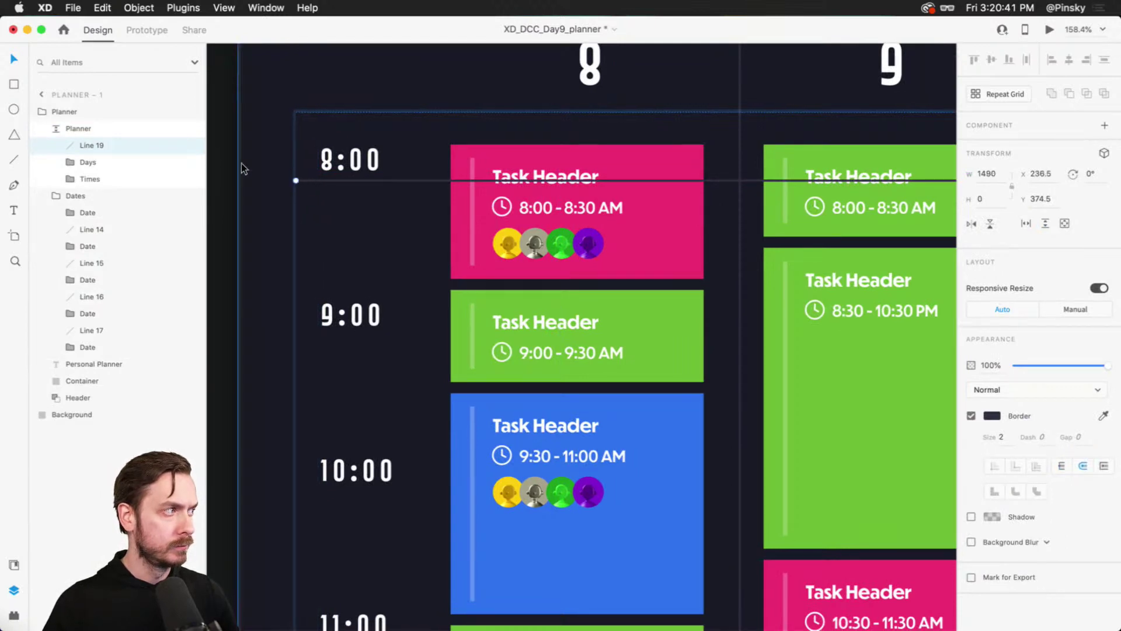
drag(110, 141, 113, 187)
scroll(420, 157, down, 5)
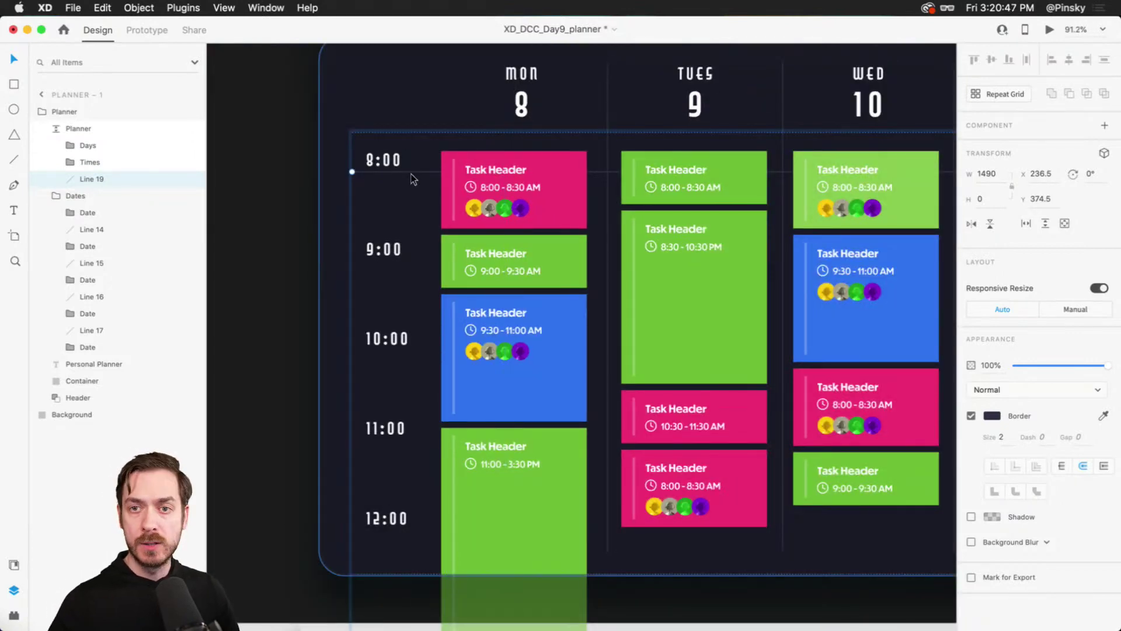
Turn the horizontal line into a vertical repeat grid about 756 high, spaced so each line sits just below an hour label
key(super+r)
drag(818, 173, 818, 221)
drag(348, 181, 403, 438)
scroll(556, 444, down, 5)
scroll(556, 444, right, 1)
drag(793, 297, 793, 507)
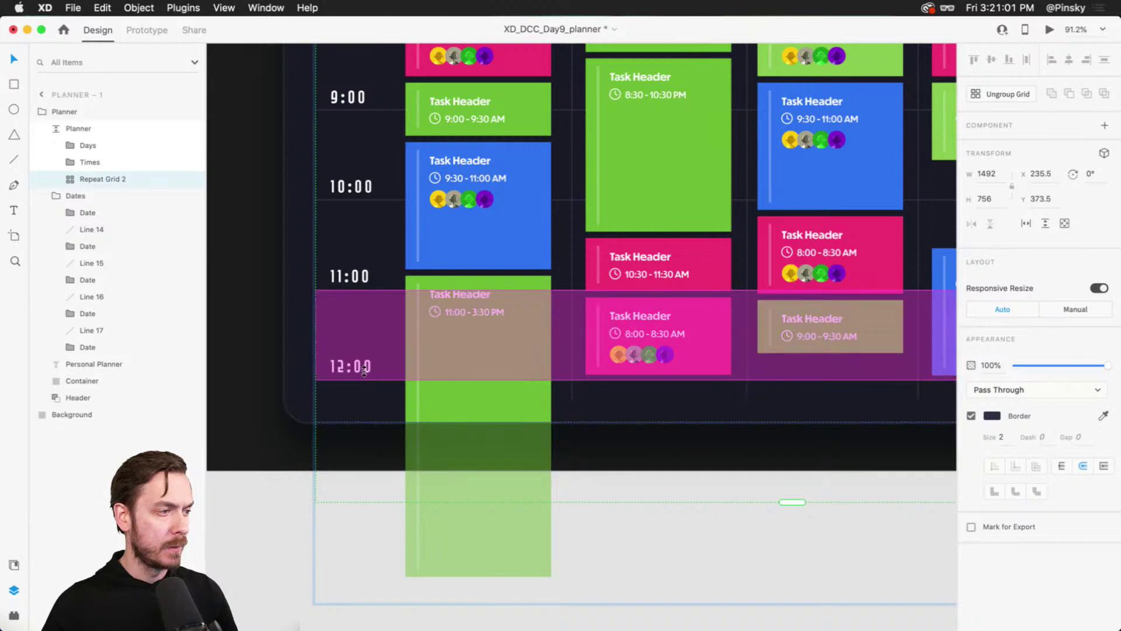
Duplicate the 12:00 label in the Times group and change the copy's text to 1:00
click(63, 161)
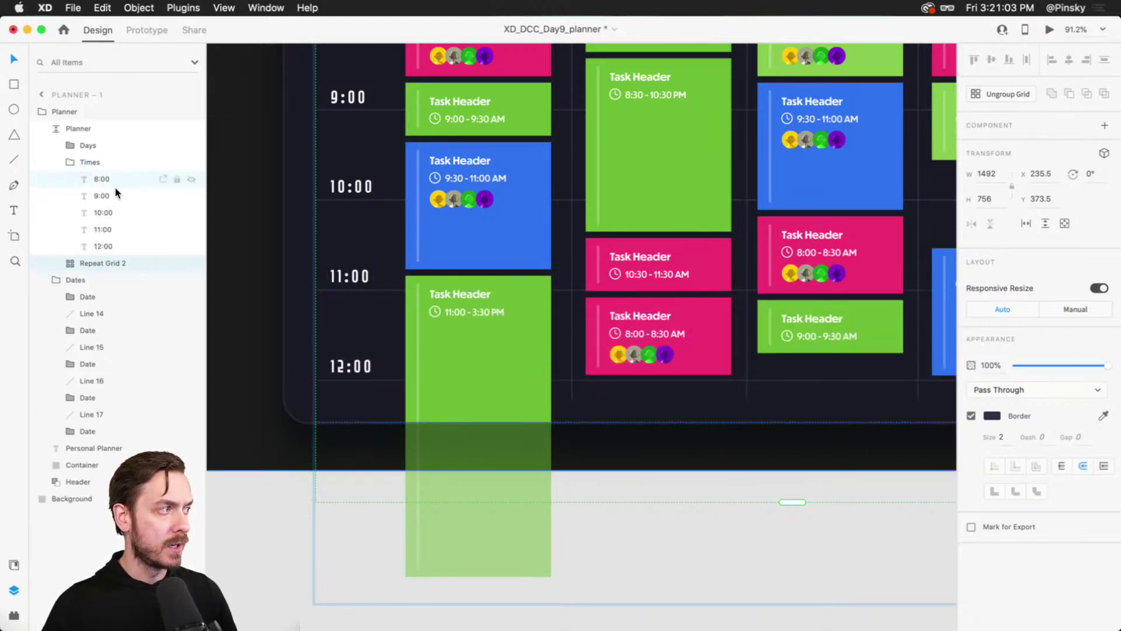
click(106, 246)
key(super+d)
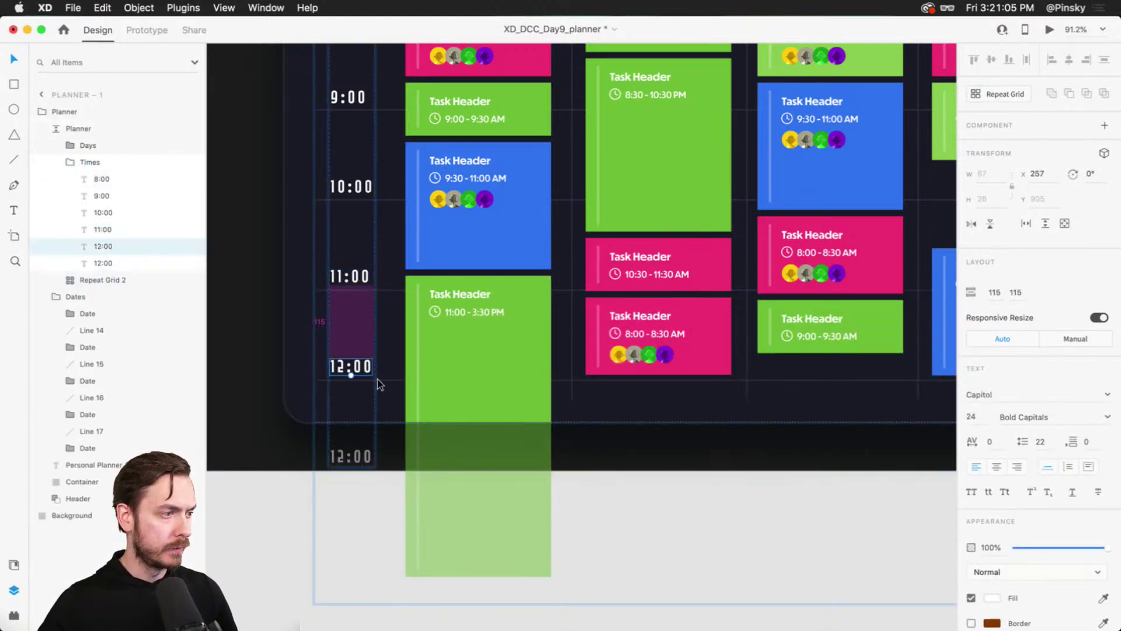
double_click(348, 456)
text(1:00)
key(Escape)
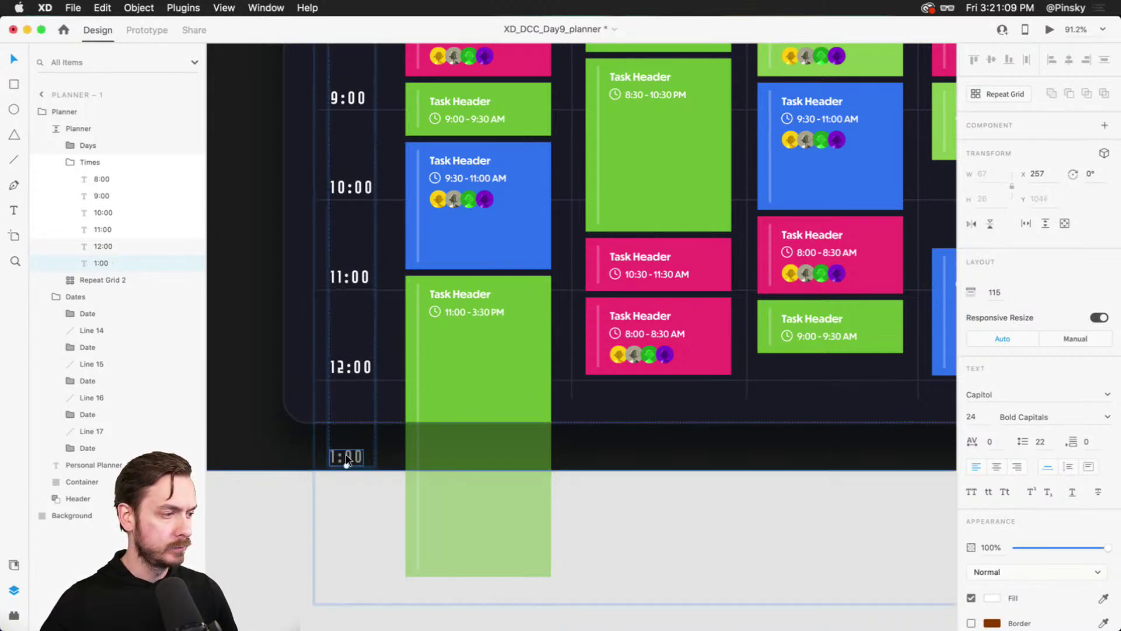
Duplicate the 1:00 label downward twice and change the copies' text to 2:00 and 3:00
key(super+d)
double_click(344, 546)
text(2)
key(Escape)
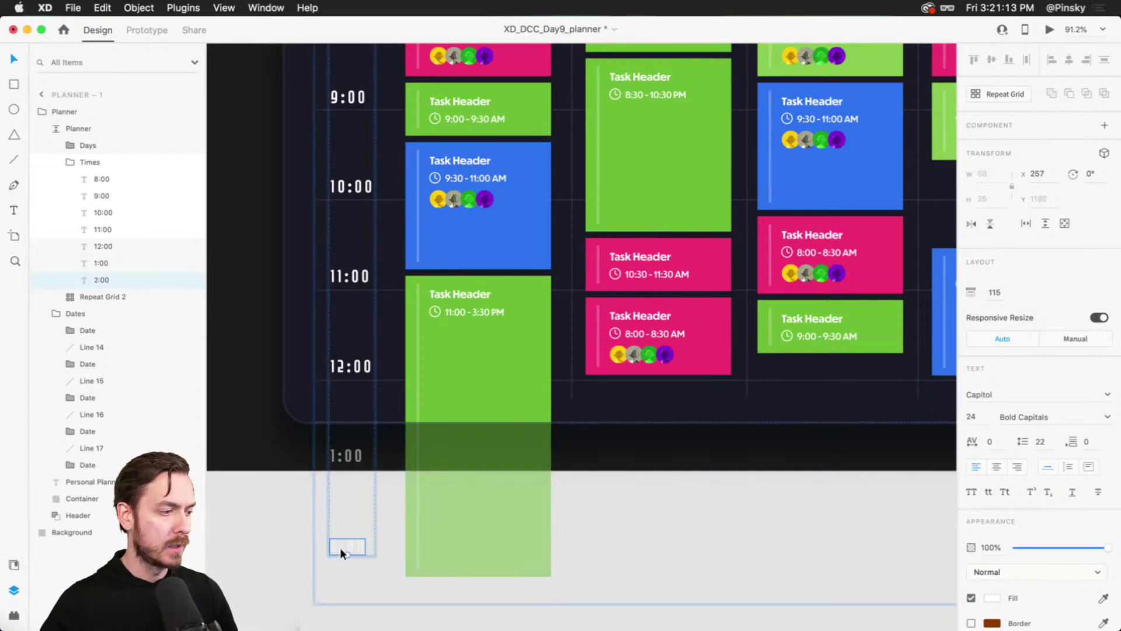
scroll(350, 468, down, 5)
key(super+d)
click(356, 324)
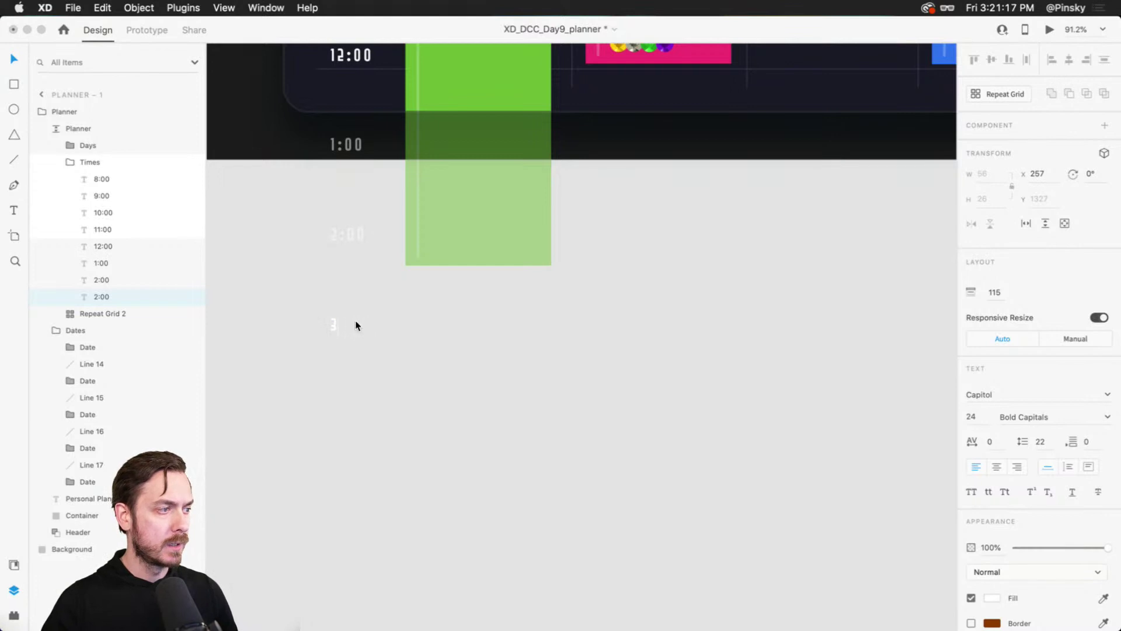
text(00)
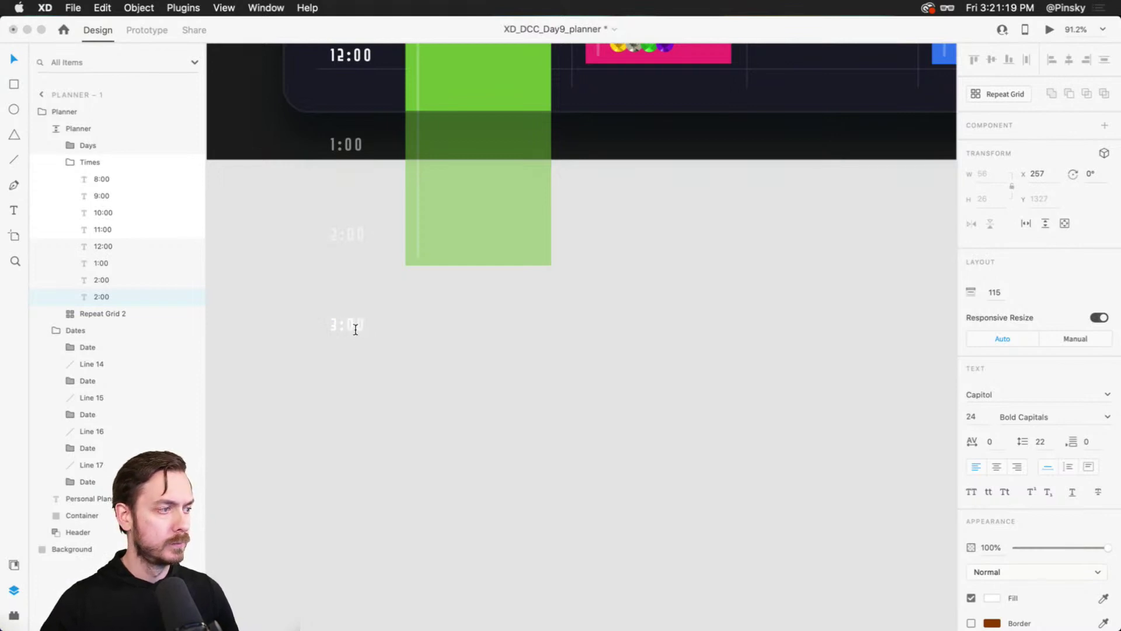
key(Escape)
Duplicate the 3:00 label below itself and change the copy's text to 4:00
drag(355, 334, 350, 421)
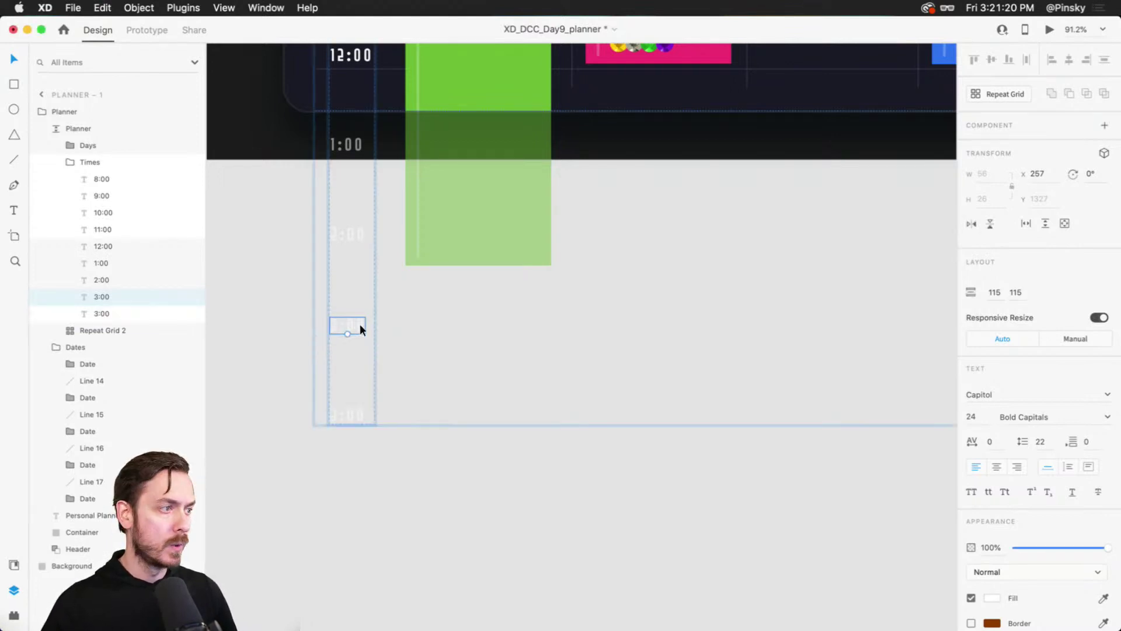
double_click(349, 416)
click(341, 420)
text(4)
key(Escape)
scroll(340, 413, up, 2)
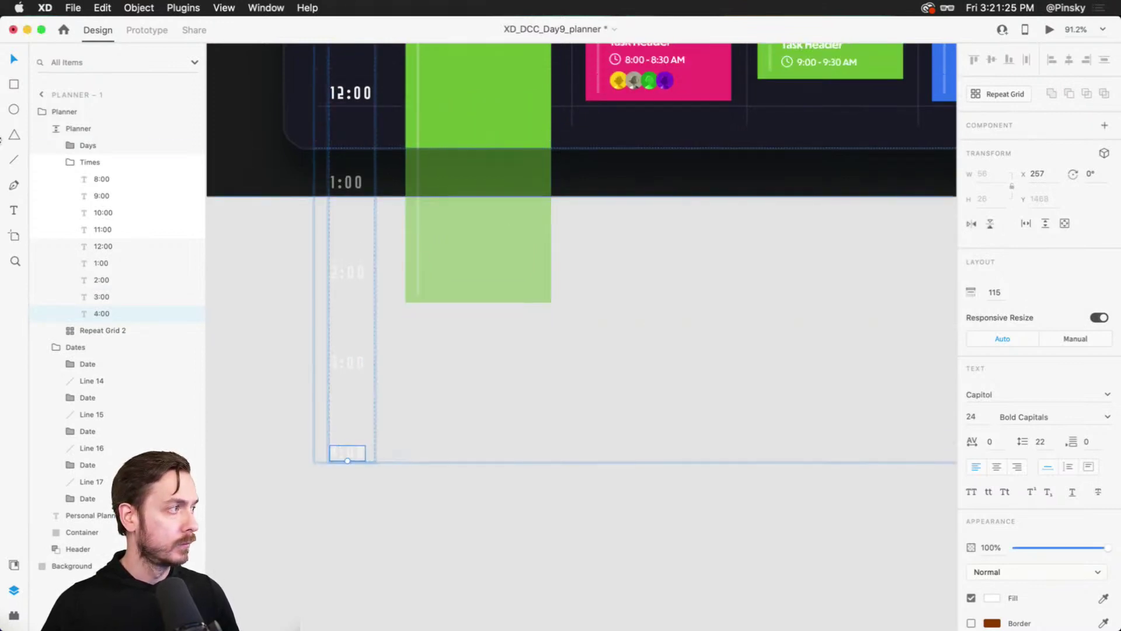
Extend the repeat grid of guide lines down past the 4:00 label, to about 1139 high
click(102, 329)
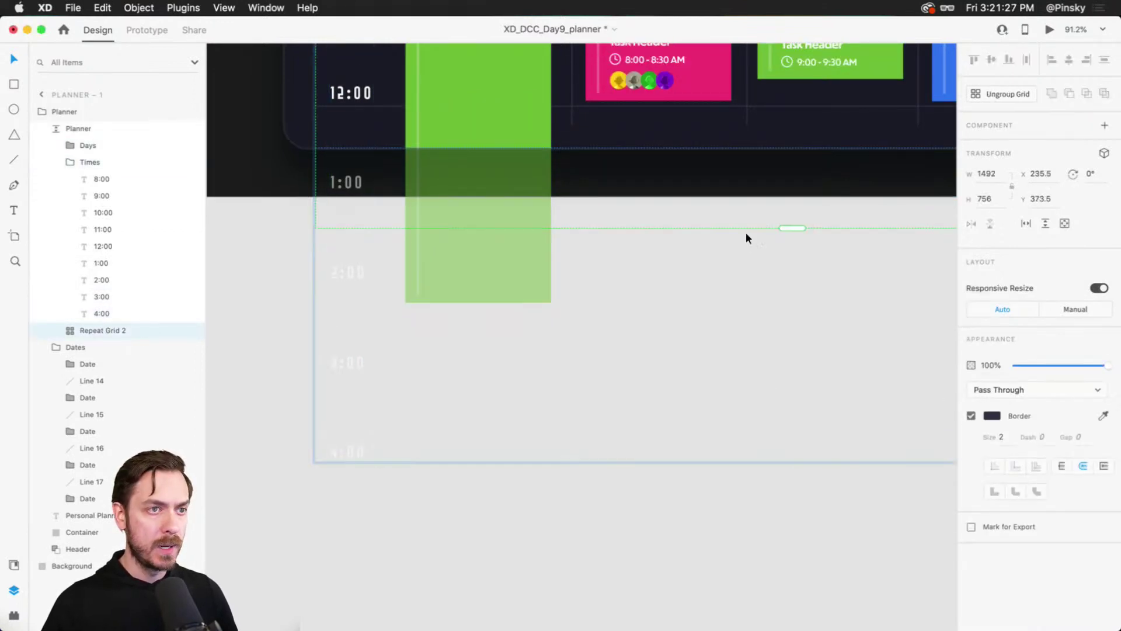
drag(793, 228, 782, 475)
scroll(504, 220, up, 3)
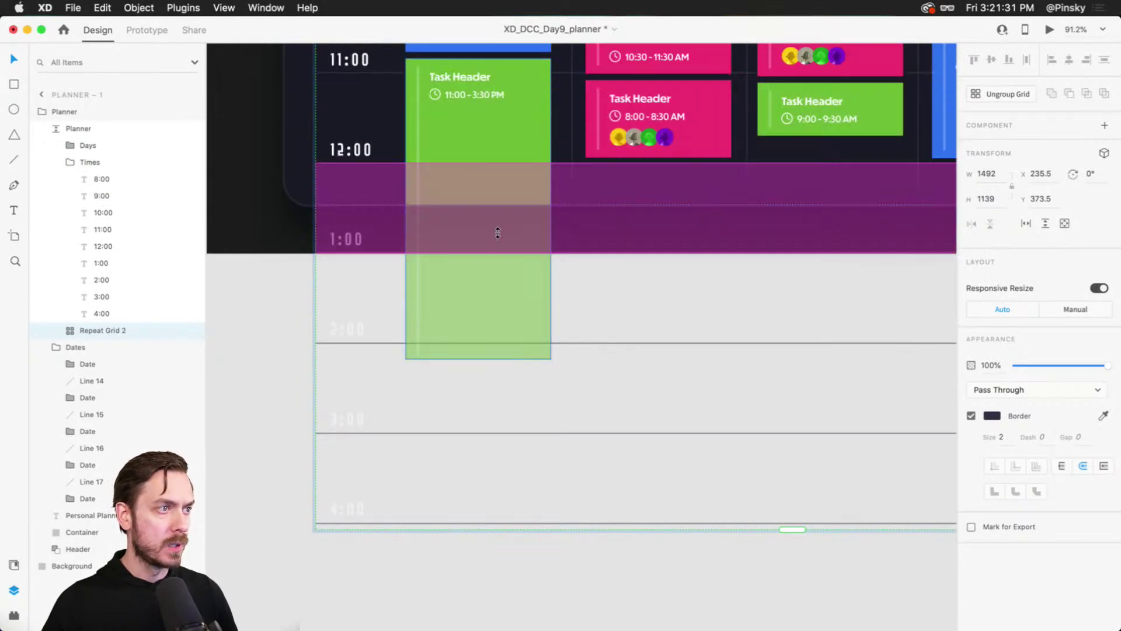
key(super+z)
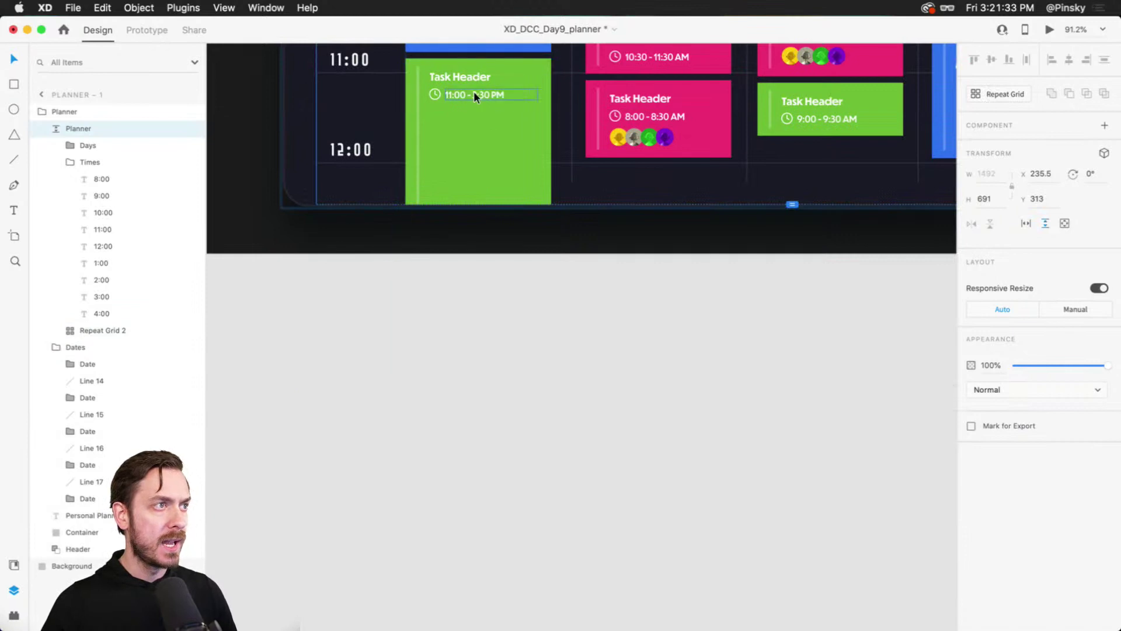
Stretch the background of Monday's 11:00 - 3:30 PM task down to about 646 high and save the document
double_click(486, 153)
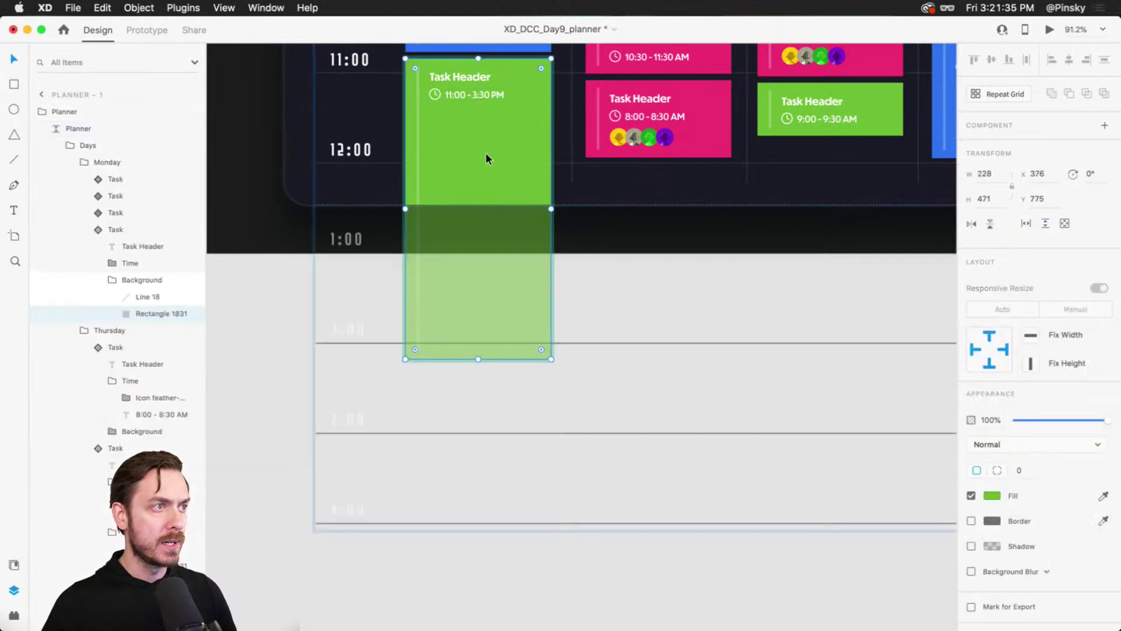
drag(479, 359, 474, 472)
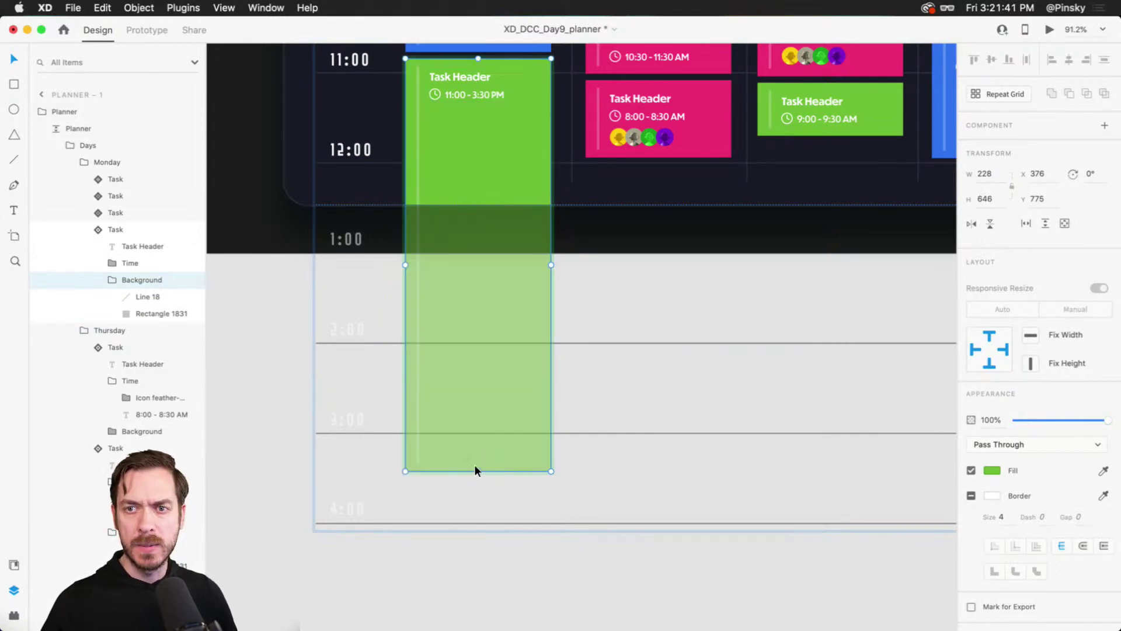
scroll(608, 202, up, 3)
scroll(668, 226, down, 1)
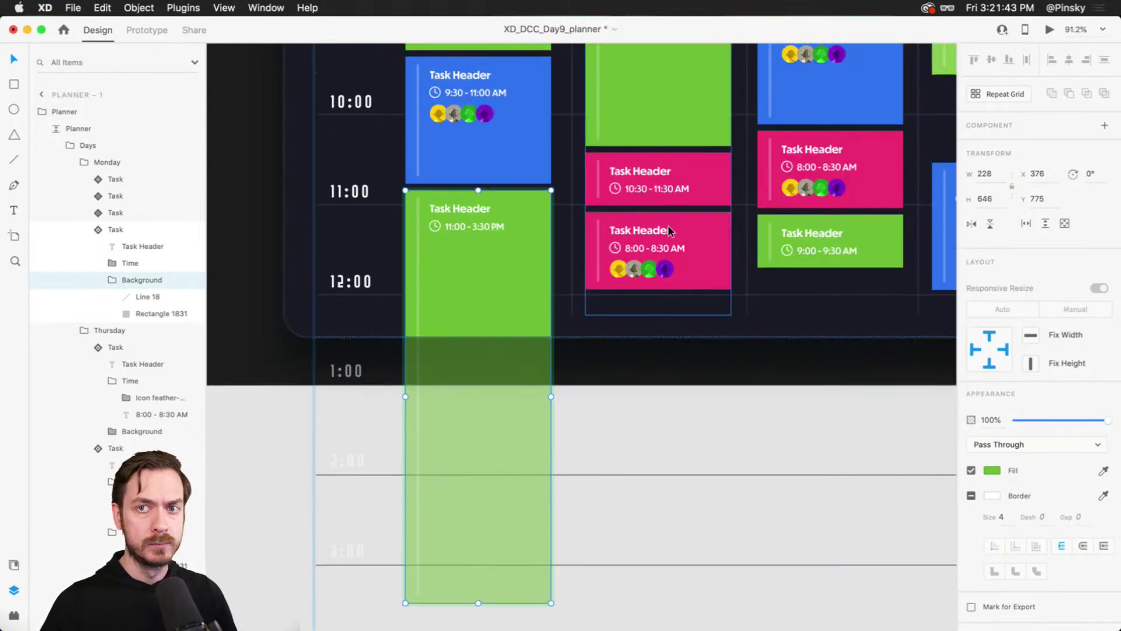
click(669, 227)
key(super+s)
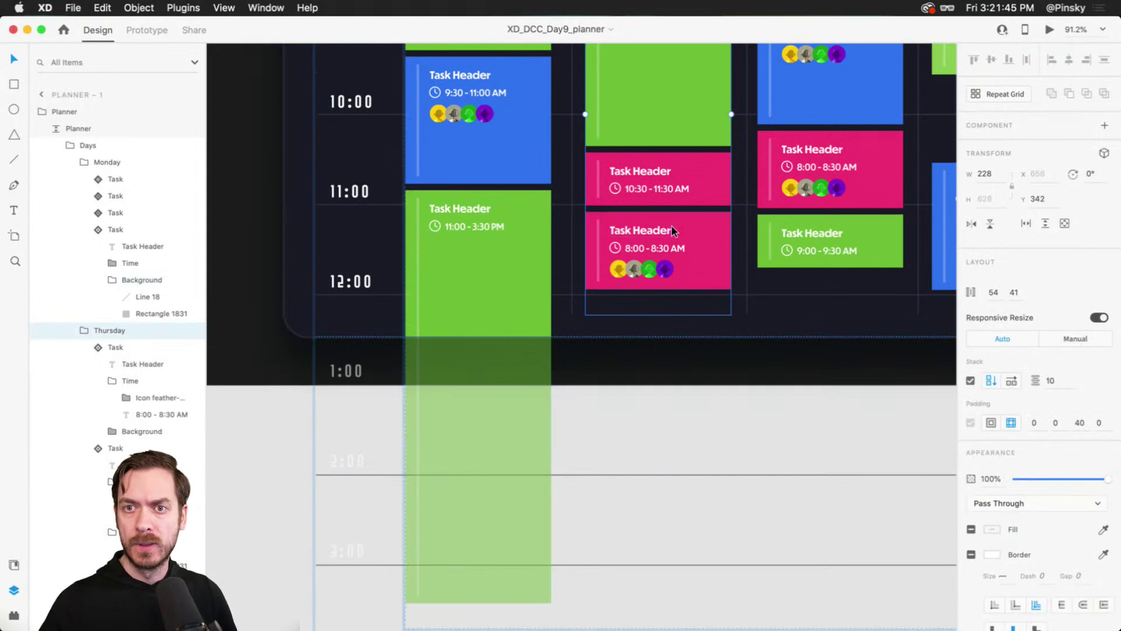
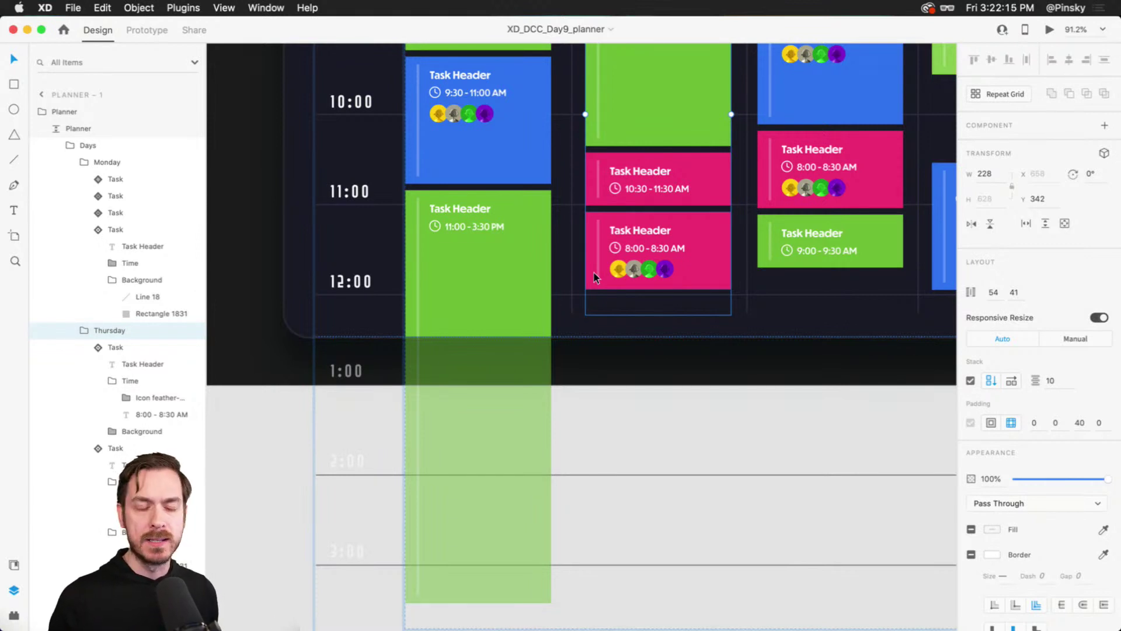
Preview the planner and scroll through its hours to check the tasks, time labels and guide lines
scroll(666, 380, down, 1)
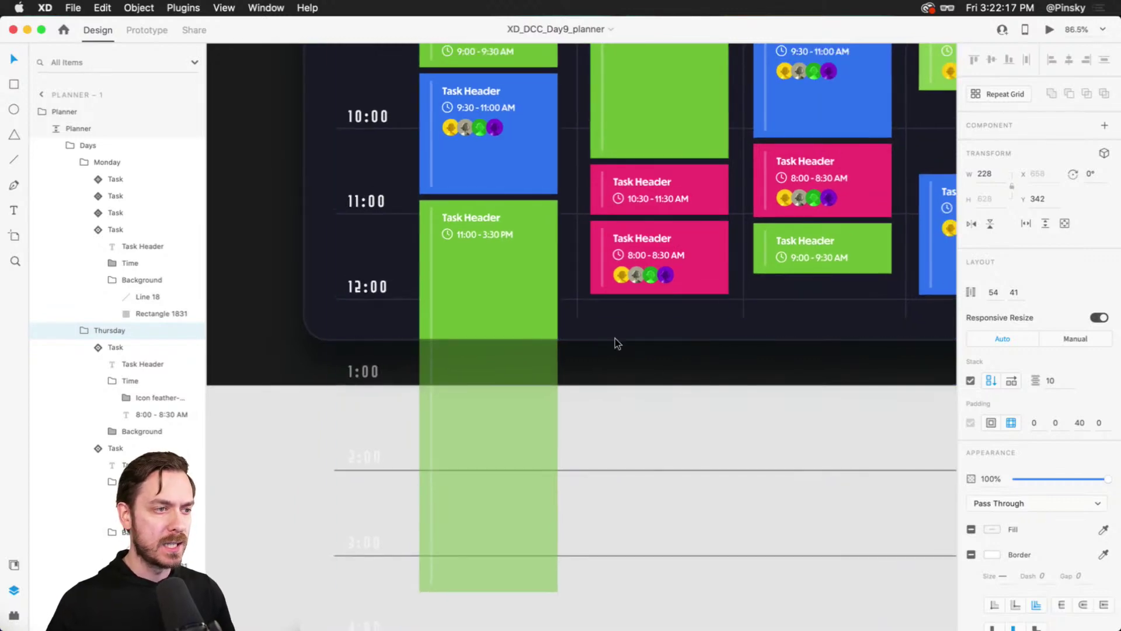
scroll(666, 274, down, 5)
key(super+Return)
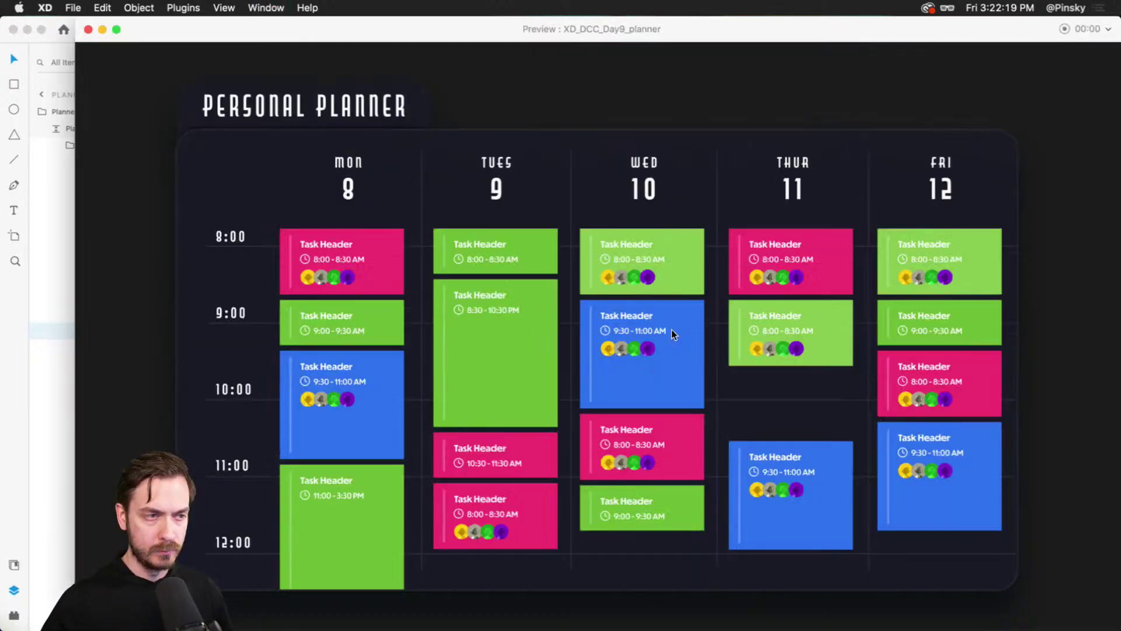
scroll(345, 341, down, 5)
scroll(359, 334, up, 5)
scroll(359, 333, down, 5)
scroll(359, 334, up, 5)
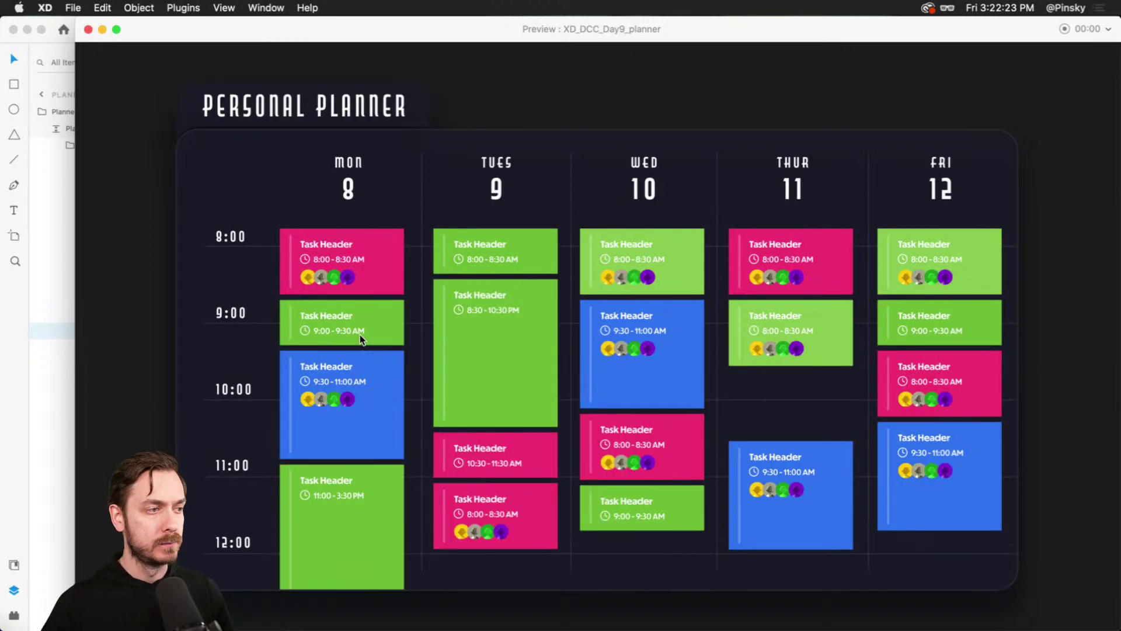
scroll(361, 334, down, 5)
scroll(362, 336, up, 5)
scroll(362, 337, down, 5)
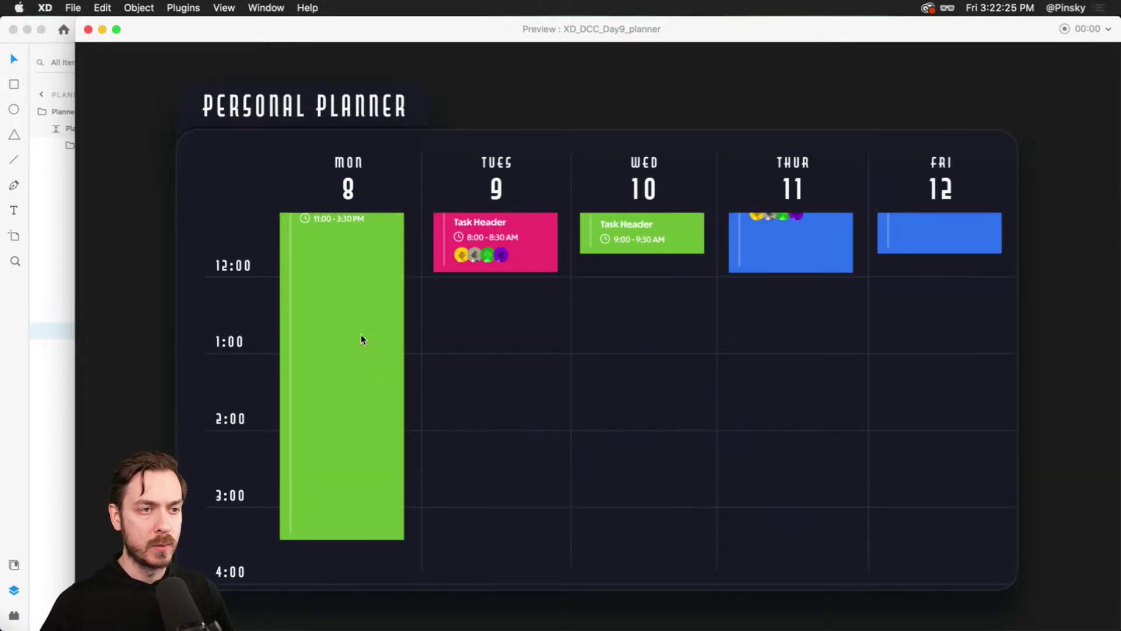
key(super+w)
Duplicate Wednesday's magenta task and place the copy below the green 9:00 - 9:30 AM task, leaving a gap above it
scroll(712, 313, up, 5)
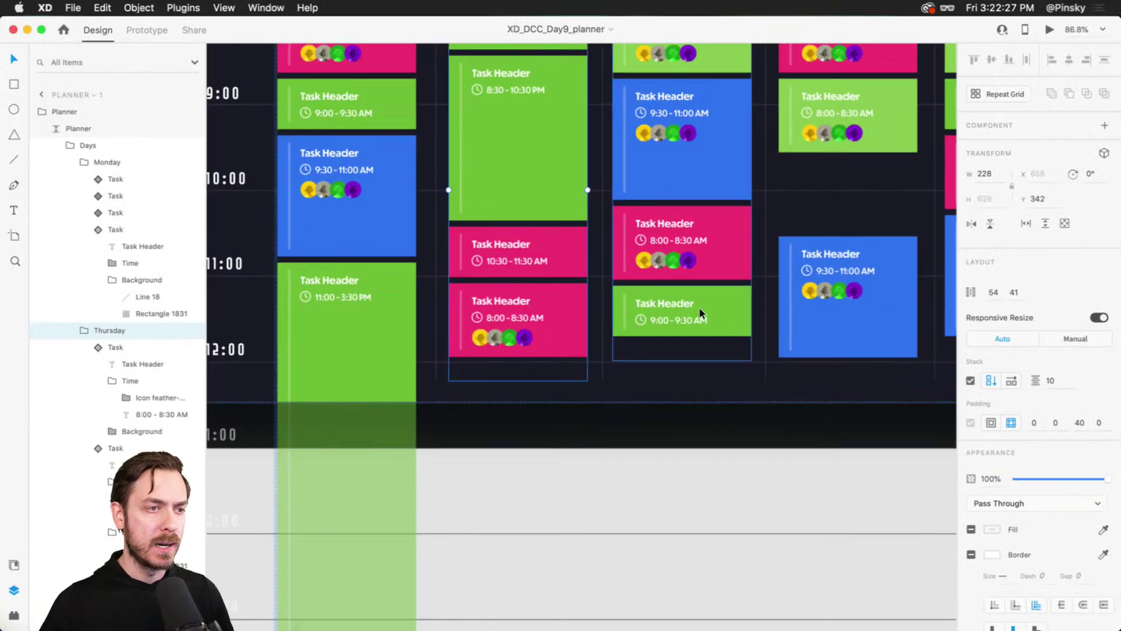
double_click(709, 215)
key(super+d)
scroll(690, 213, down, 3)
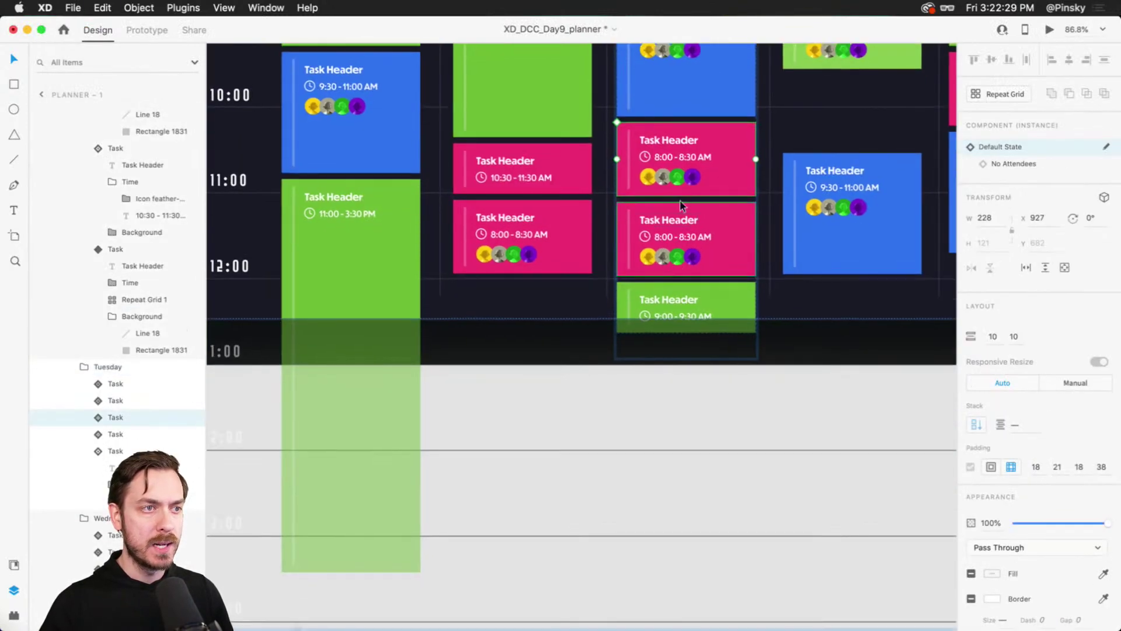
drag(682, 212, 661, 288)
Stretch the background of the new magenta task under Wednesday to about 350 high
double_click(721, 349)
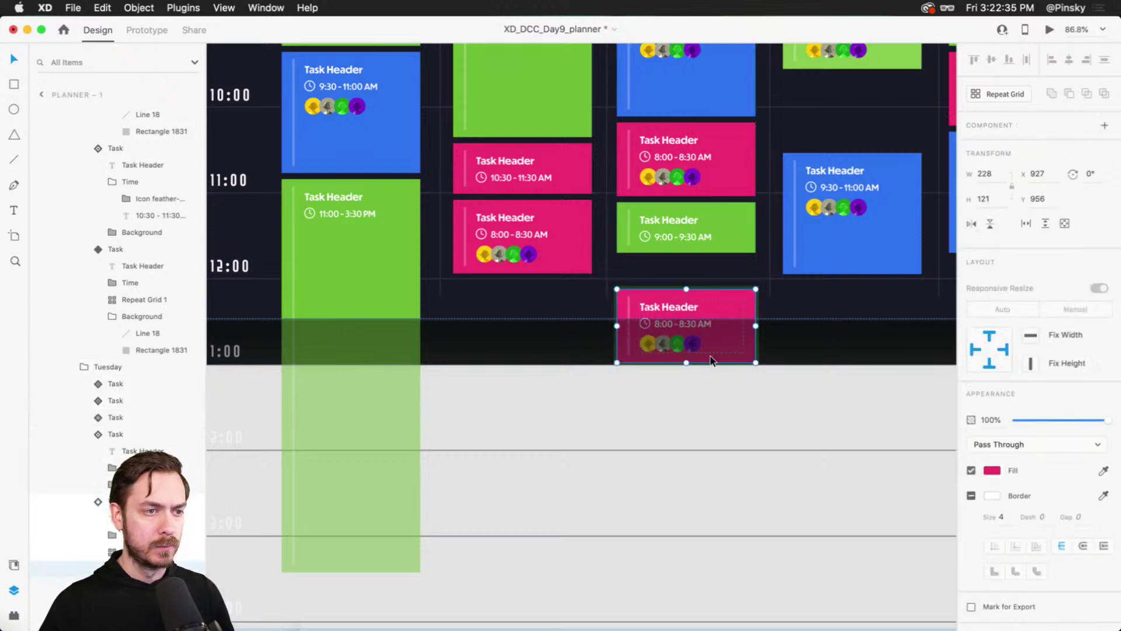
drag(686, 364, 691, 503)
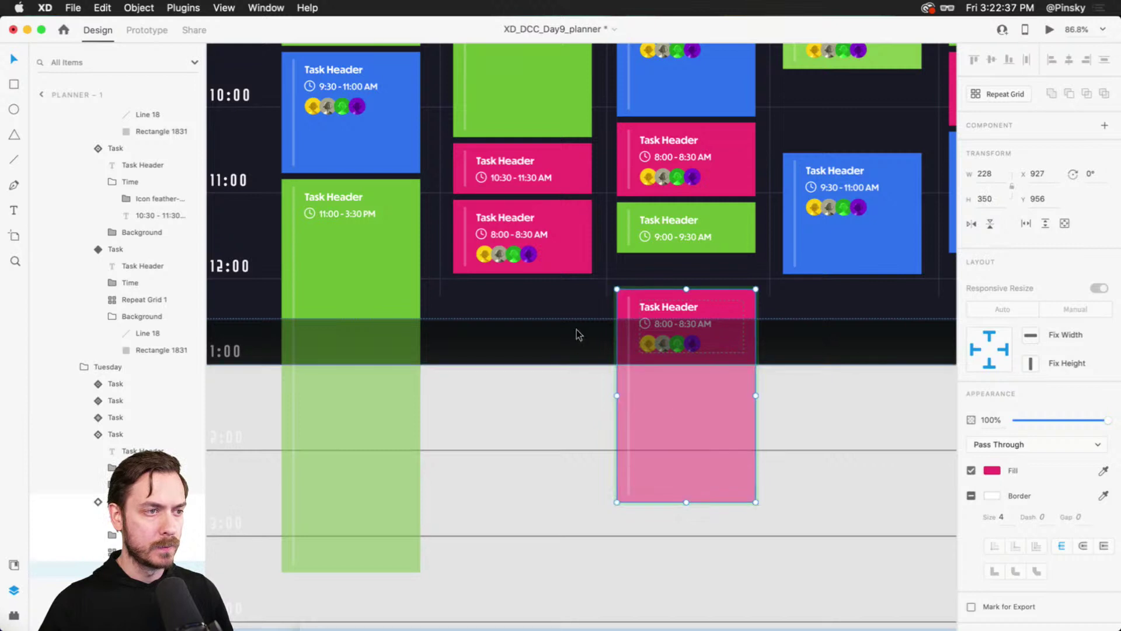
drag(512, 336, 575, 328)
Set the start time of the tall magenta task under Wednesday to 12:15
click(723, 315)
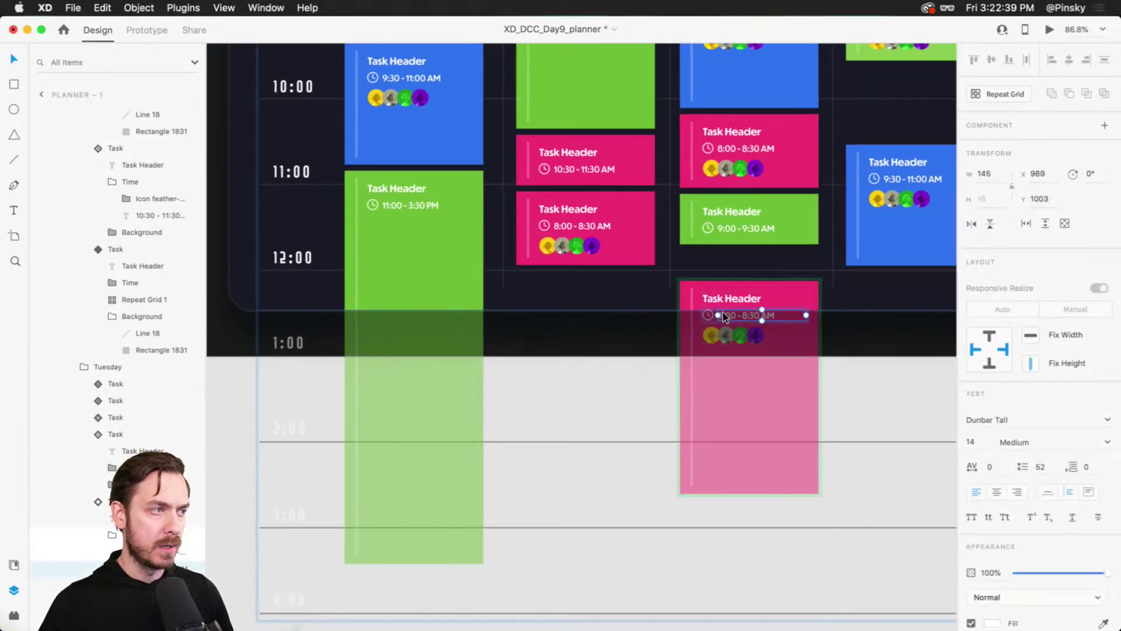
double_click(724, 319)
text(12)
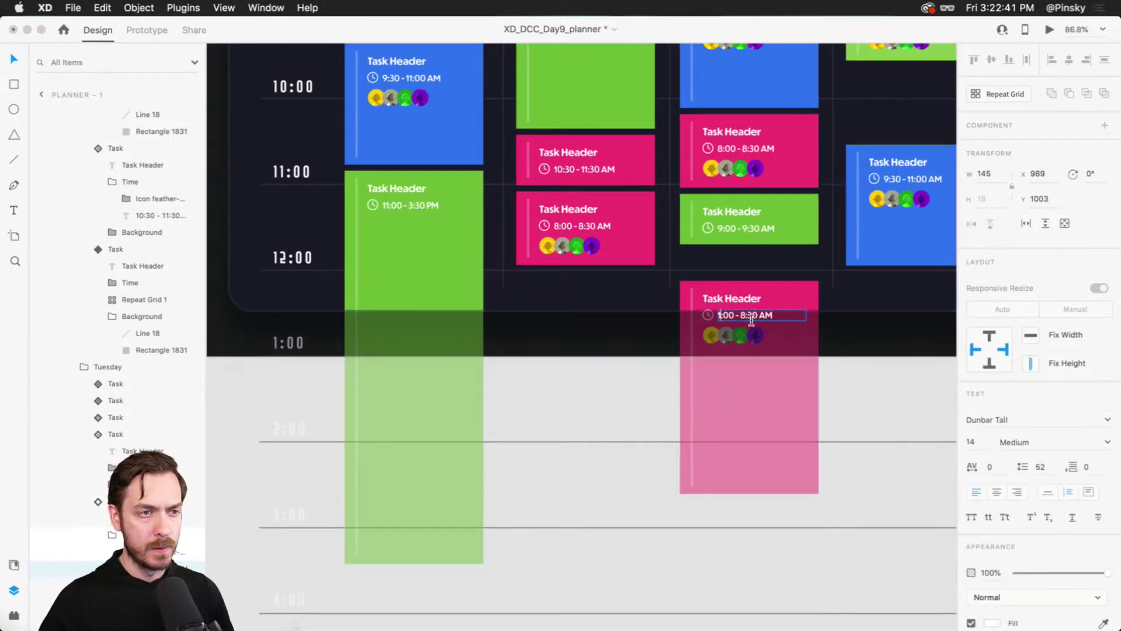
key(Right)
key(Right)
key(BackSpace)
key(BackSpace)
text(15)
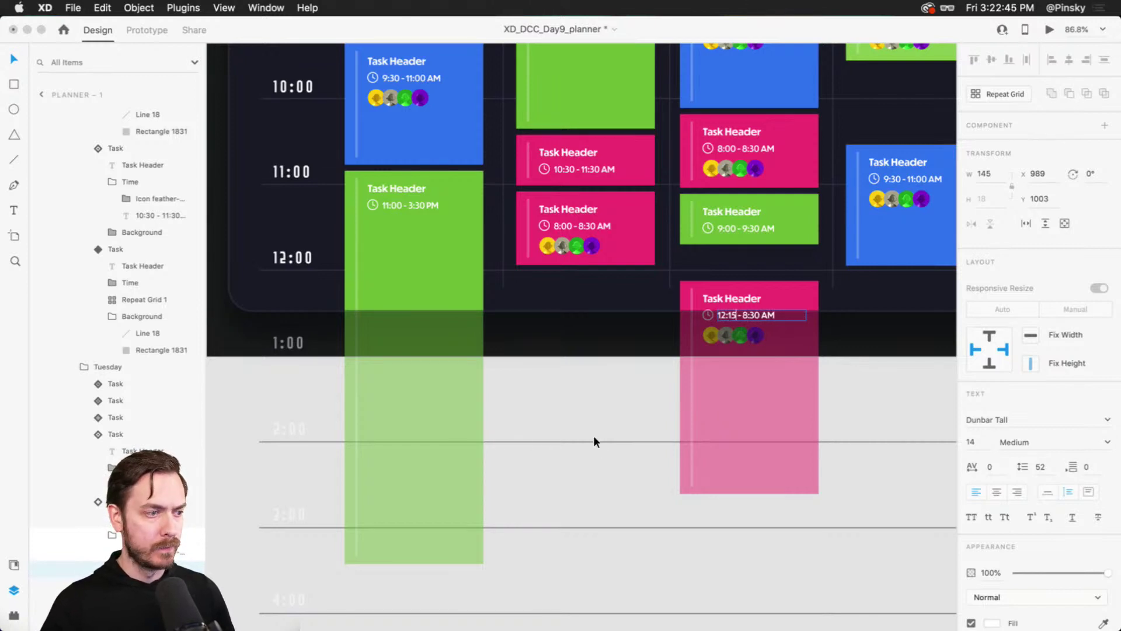
Set the end time of the tall magenta task under Wednesday to 2:45 PM
click(750, 320)
key(BackSpace)
text(2)
key(Right)
key(Delete)
key(Delete)
text(45 P)
key(Escape)
Preview the planner to check the added afternoon task under Wednesday
key(super+Return)
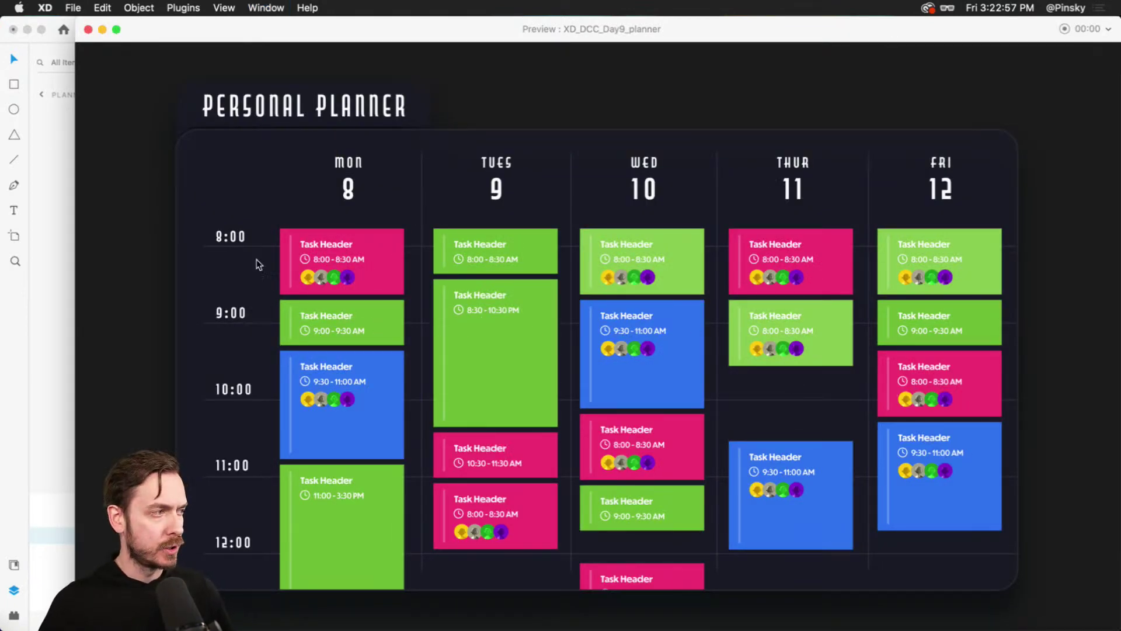
key(super+w)
scroll(325, 222, up, 4)
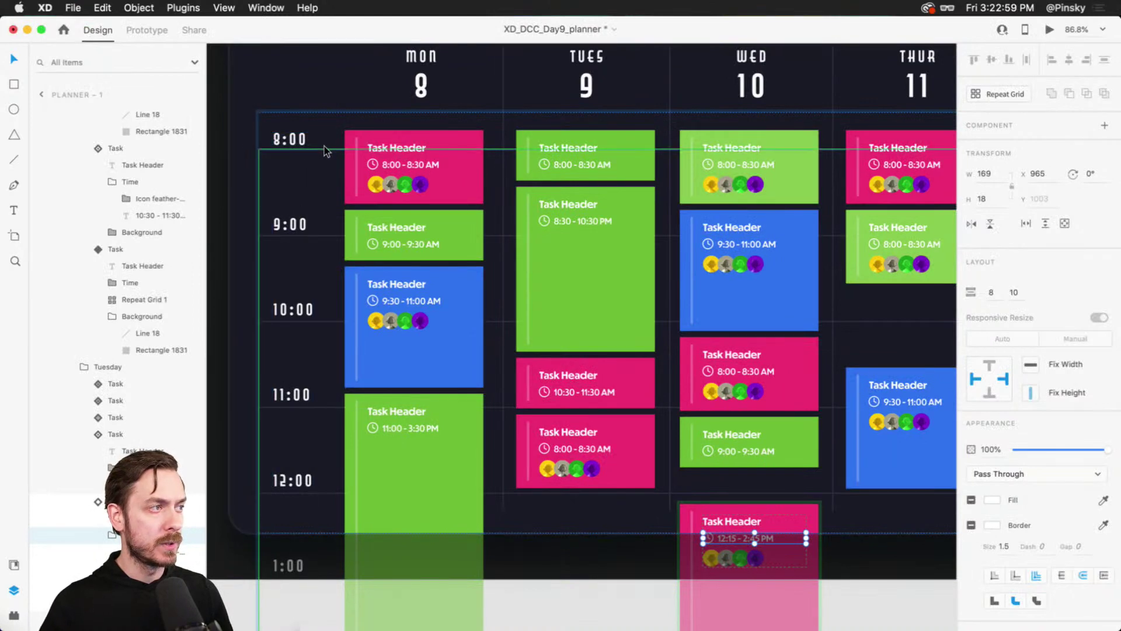
Lower the opacity of the horizontal time guide lines to 40%
click(325, 146)
drag(1087, 367, 1052, 359)
Preview the planner and scroll its day columns to check the fainter horizontal guide lines
key(super+Return)
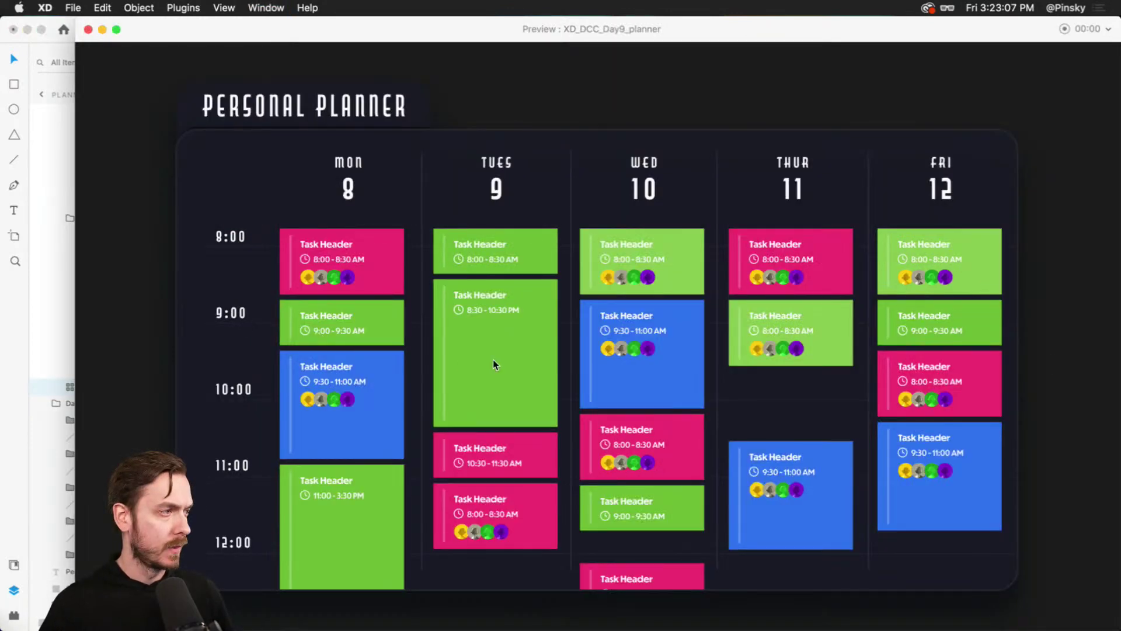
scroll(521, 355, down, 5)
scroll(521, 353, up, 5)
scroll(521, 353, down, 5)
scroll(521, 353, up, 5)
key(super+w)
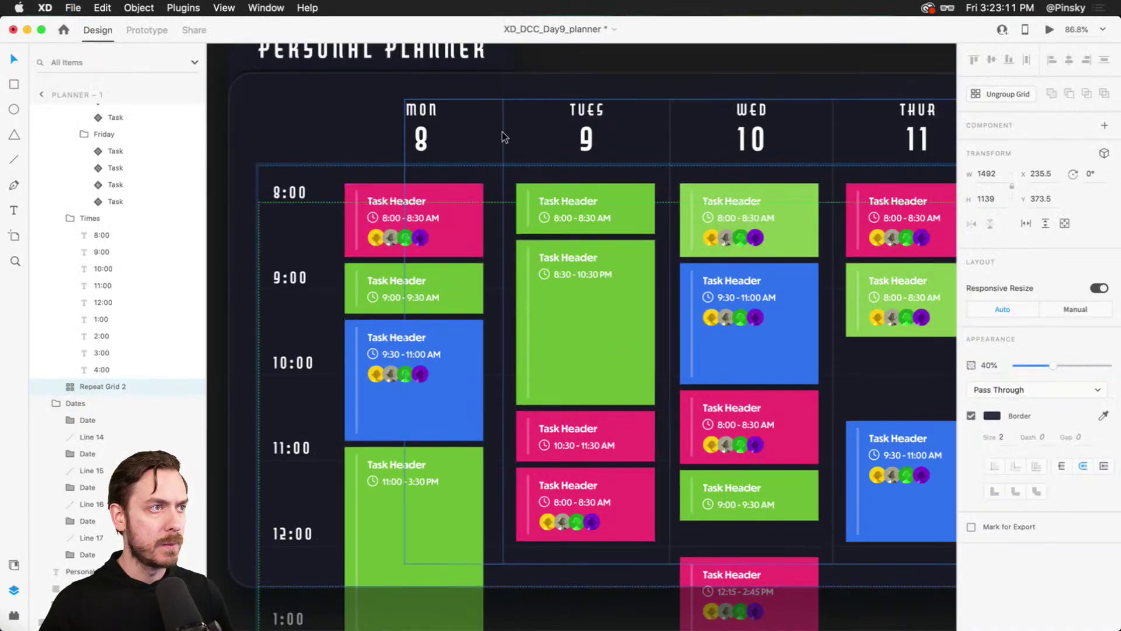
Set the opacity of all four vertical divider lines between the dates to 40%
click(504, 131)
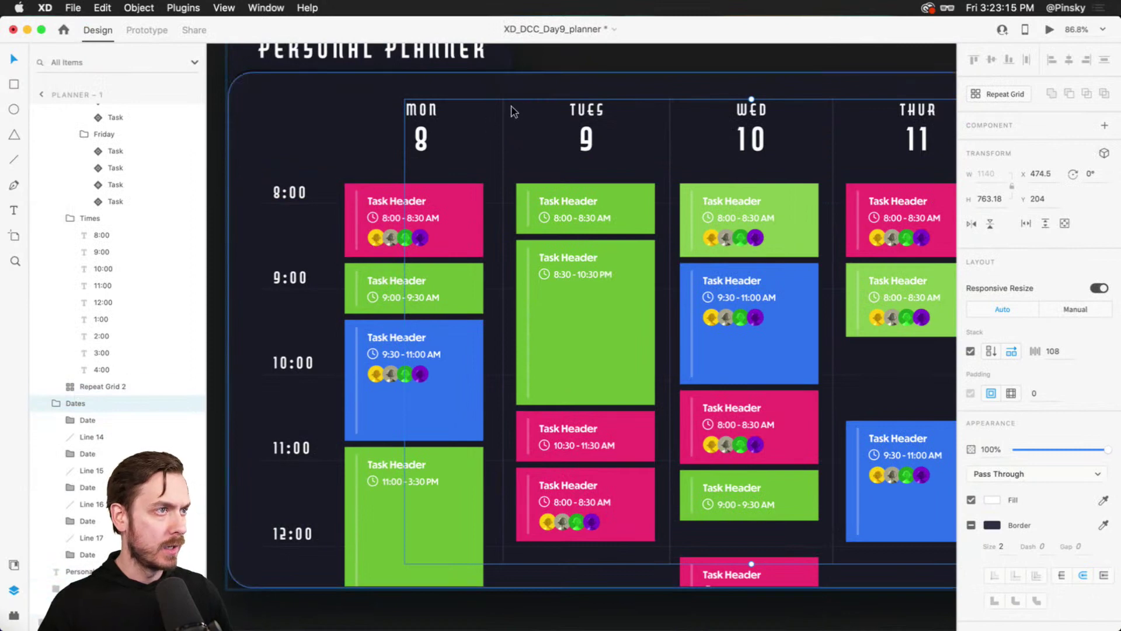
click(82, 442)
super+click(88, 471)
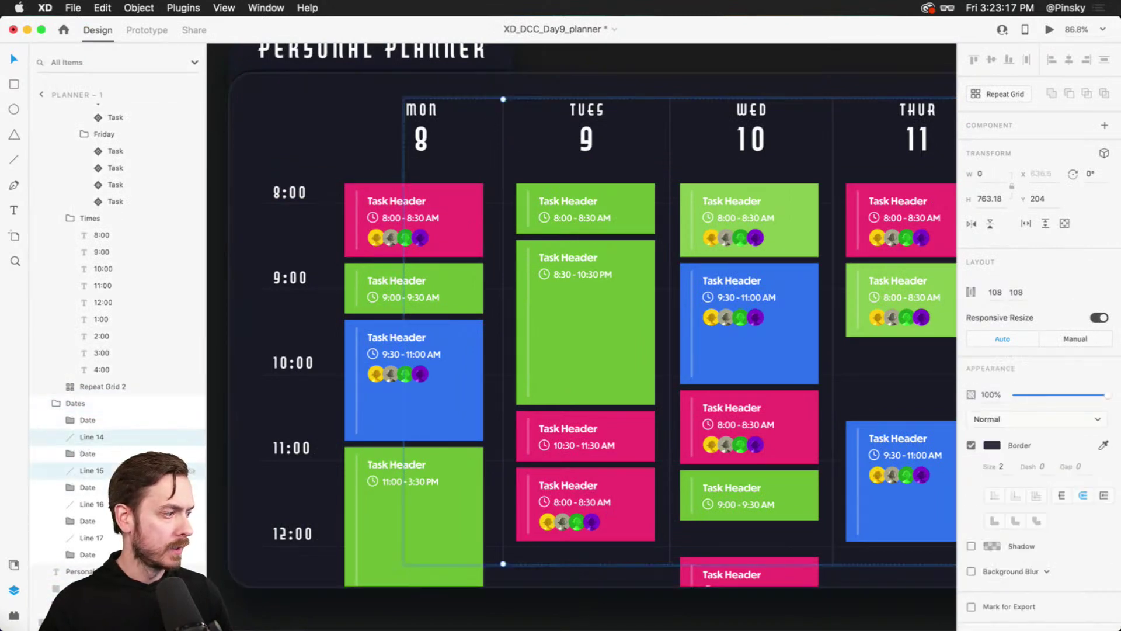
super+click(94, 505)
super+click(110, 534)
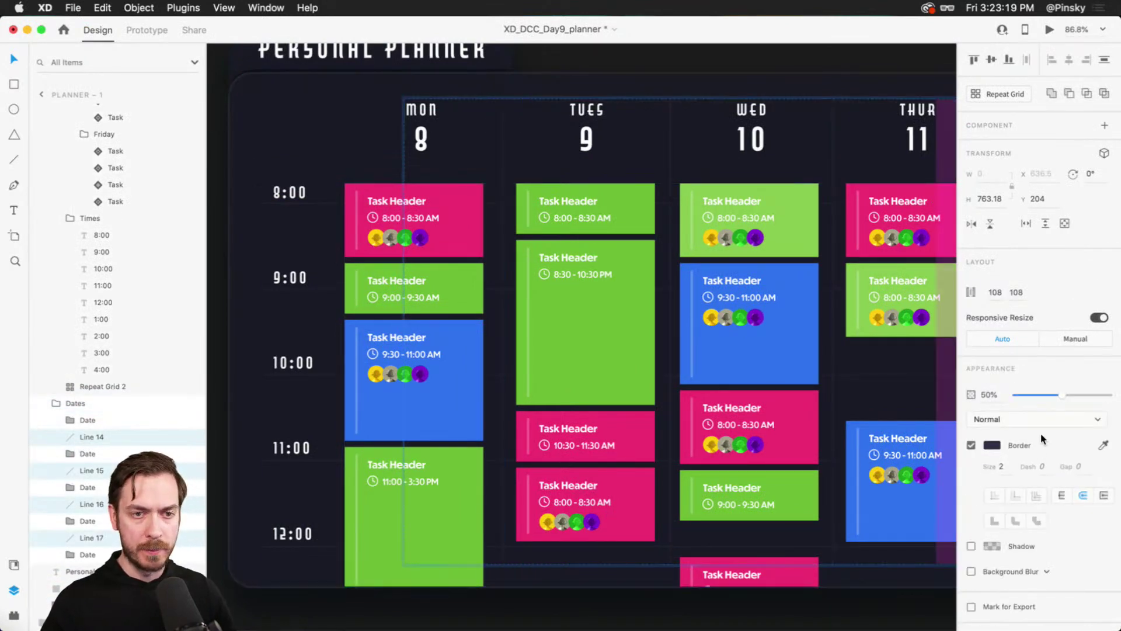
key(4)
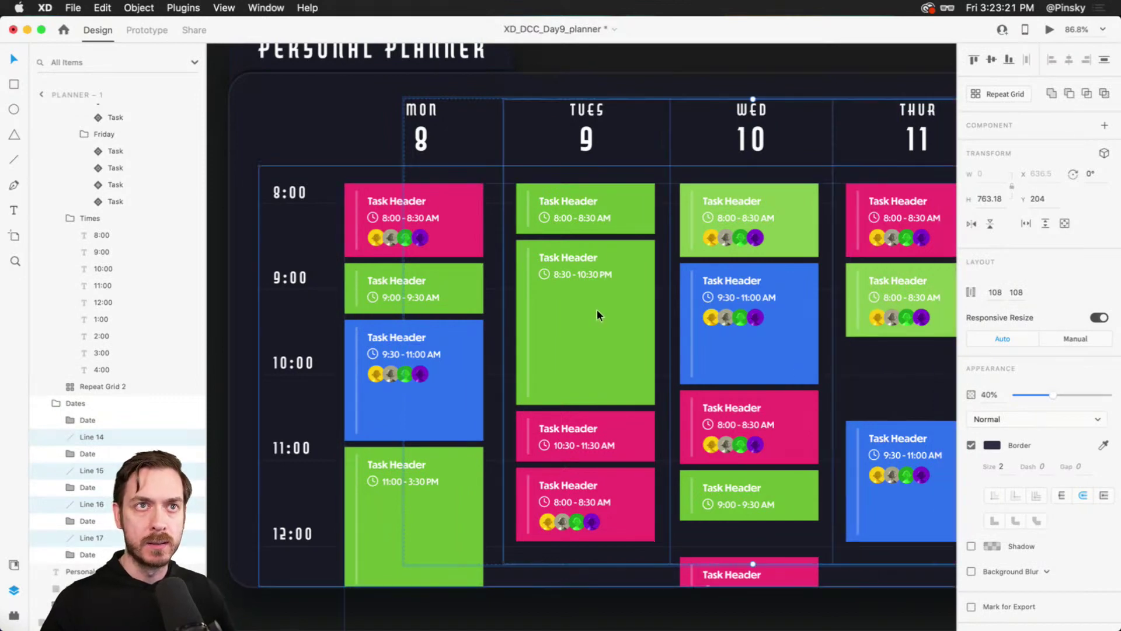
Preview the planner and scroll through the tasks to check the fainter vertical dividers
scroll(587, 310, down, 3)
click(558, 65)
click(667, 258)
key(super+Return)
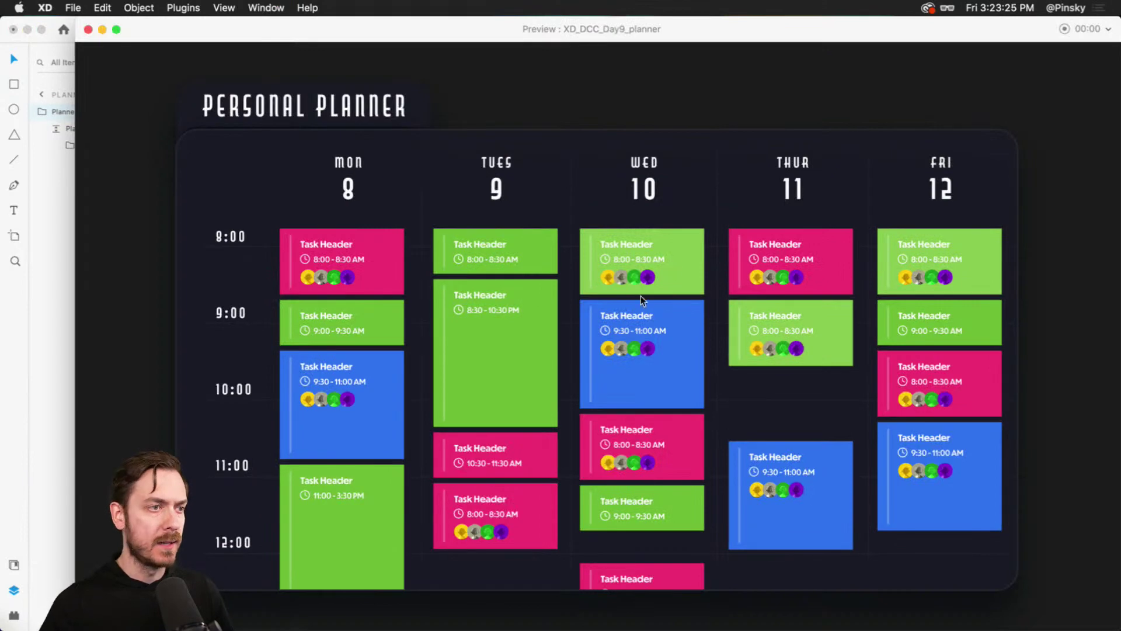
scroll(623, 321, down, 5)
scroll(623, 321, up, 5)
scroll(623, 321, down, 3)
scroll(623, 326, up, 3)
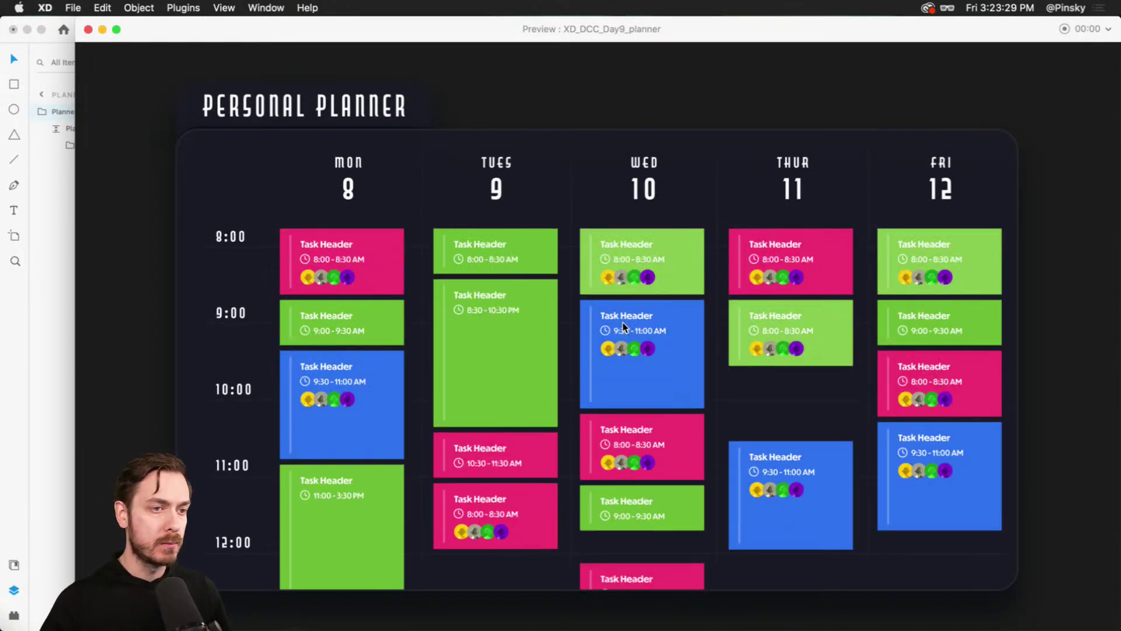
key(super+w)
Clear the selection and inspect the planner's day columns on the artboard, up close and as a whole
click(723, 234)
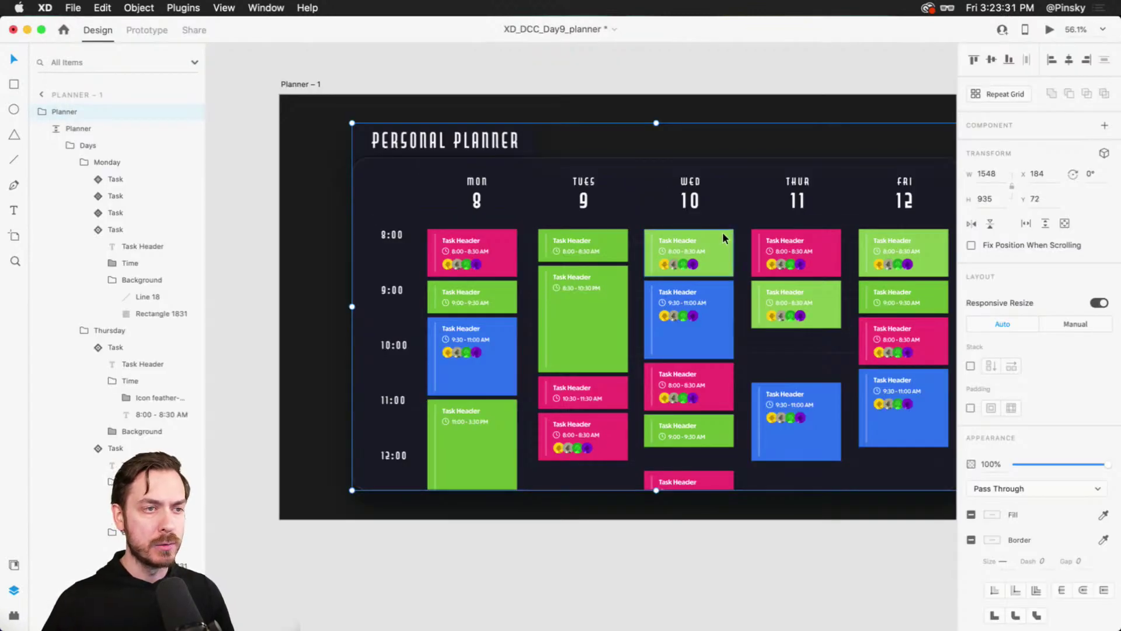
key(Escape)
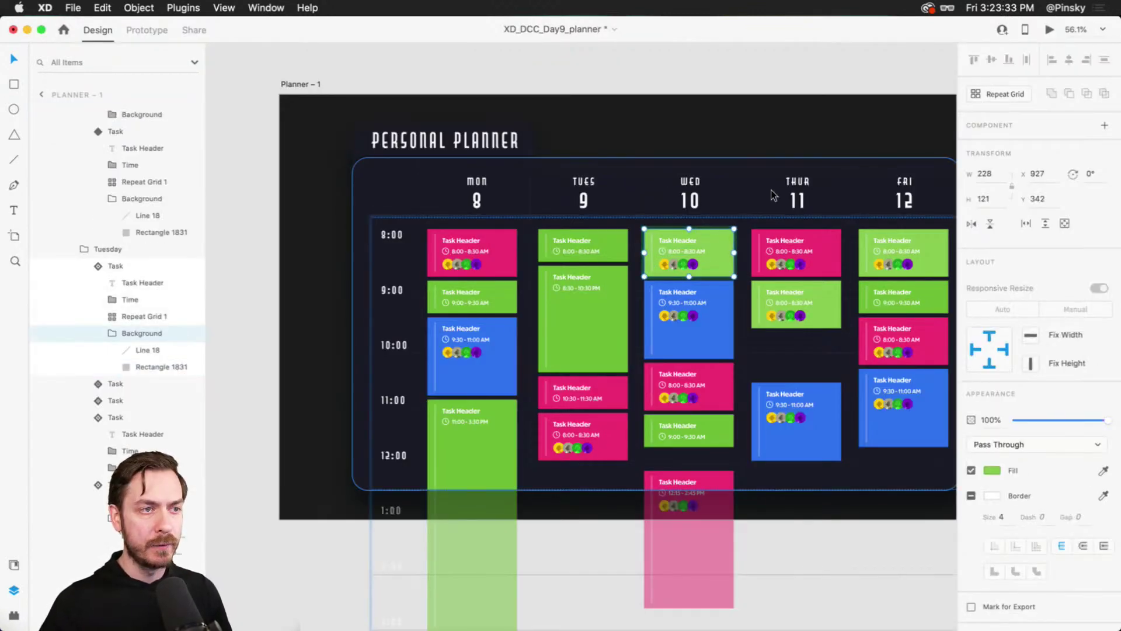
click(719, 71)
scroll(714, 274, up, 3)
scroll(719, 269, down, 1)
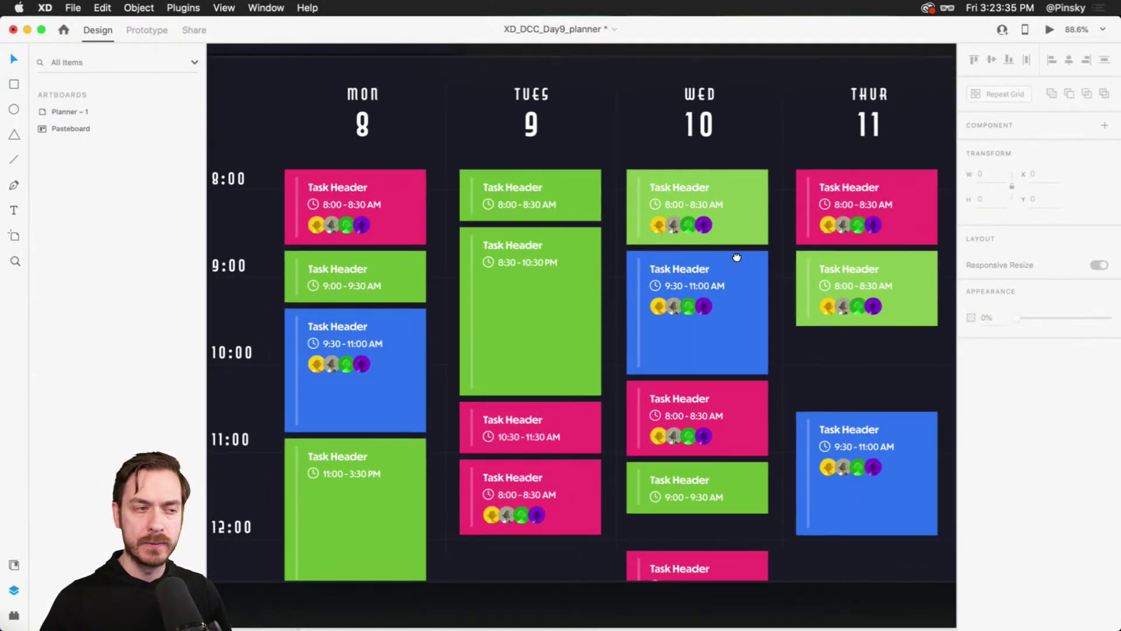
scroll(737, 253, down, 3)
drag(725, 248, 645, 255)
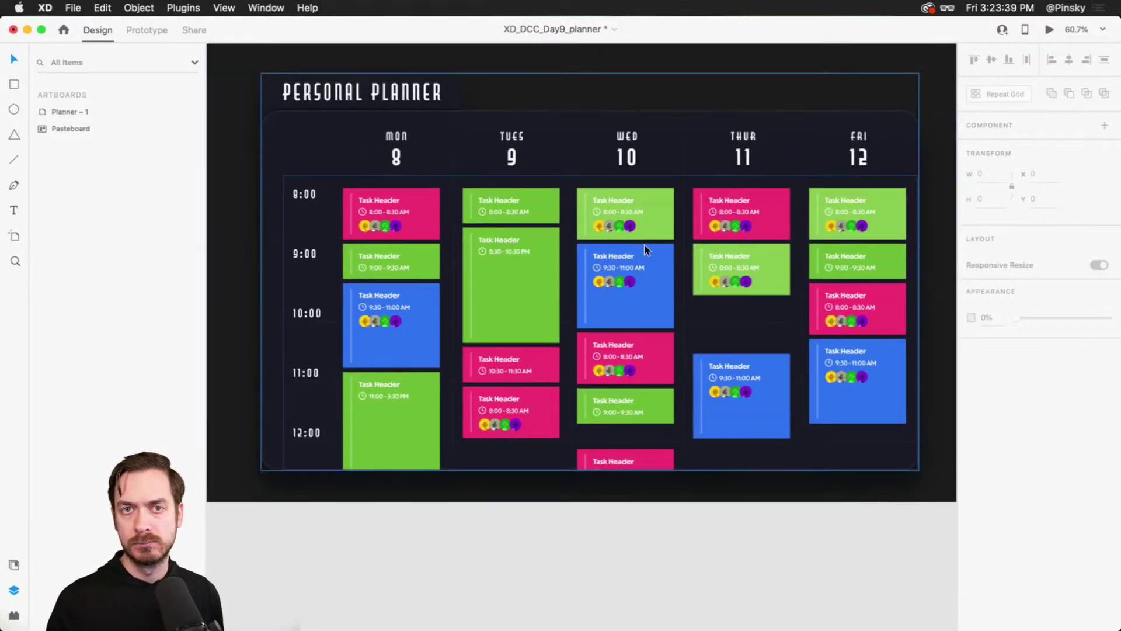